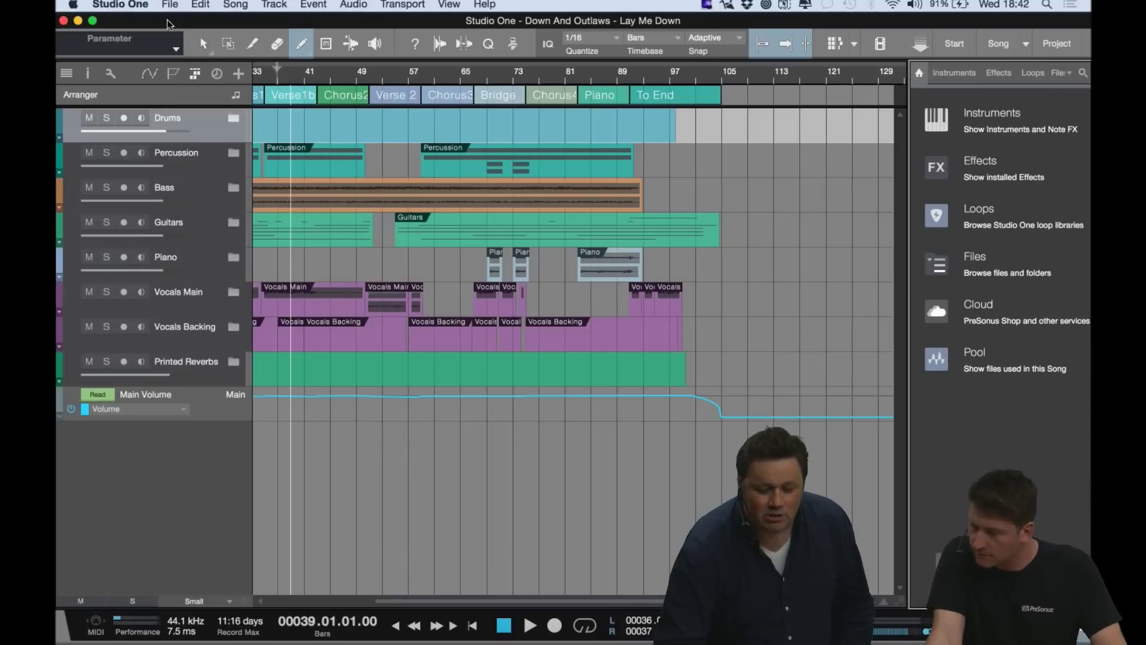
# - Open the Appearance settings in the general preferences
pyautogui.click(120, 4)
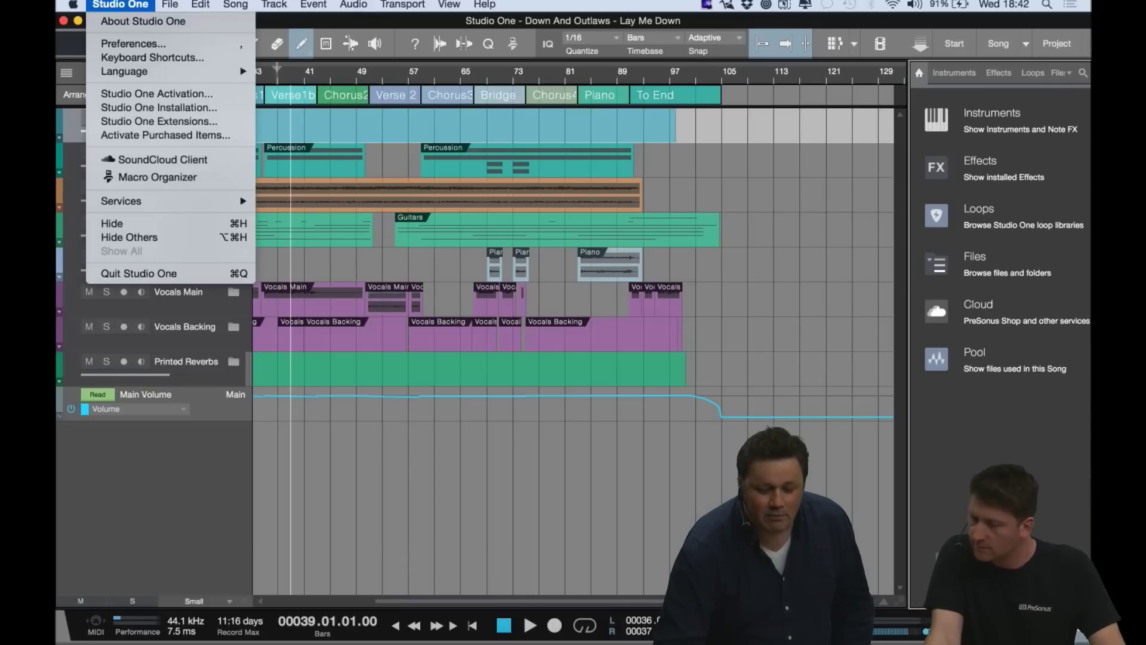
pyautogui.click(146, 49)
pyautogui.click(432, 96)
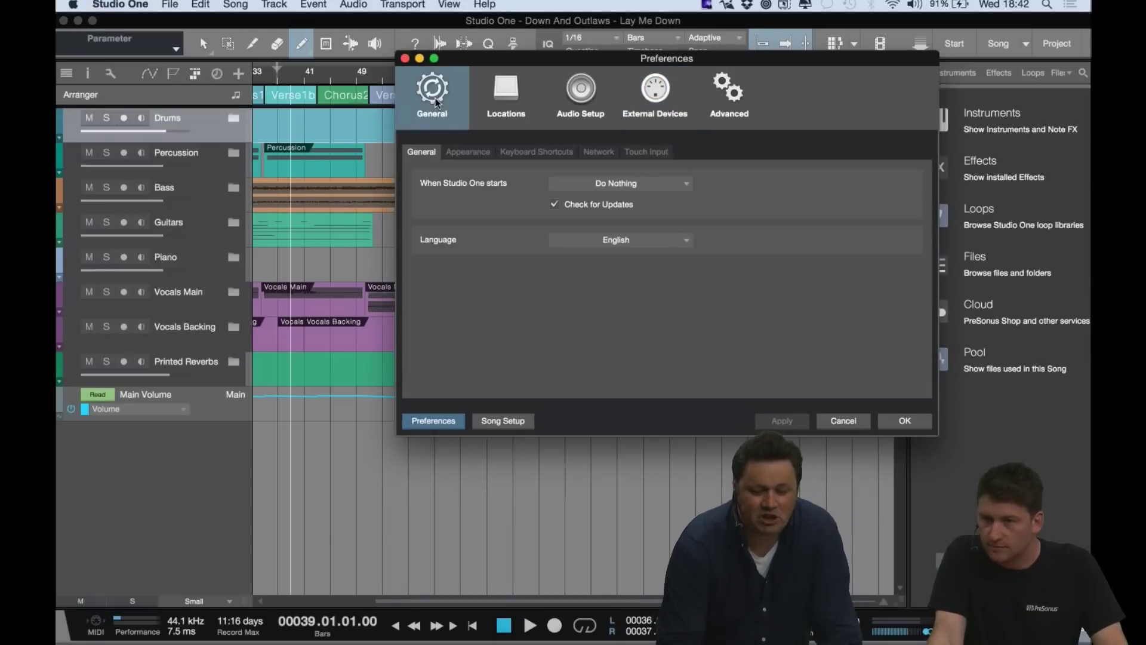
pyautogui.click(481, 154)
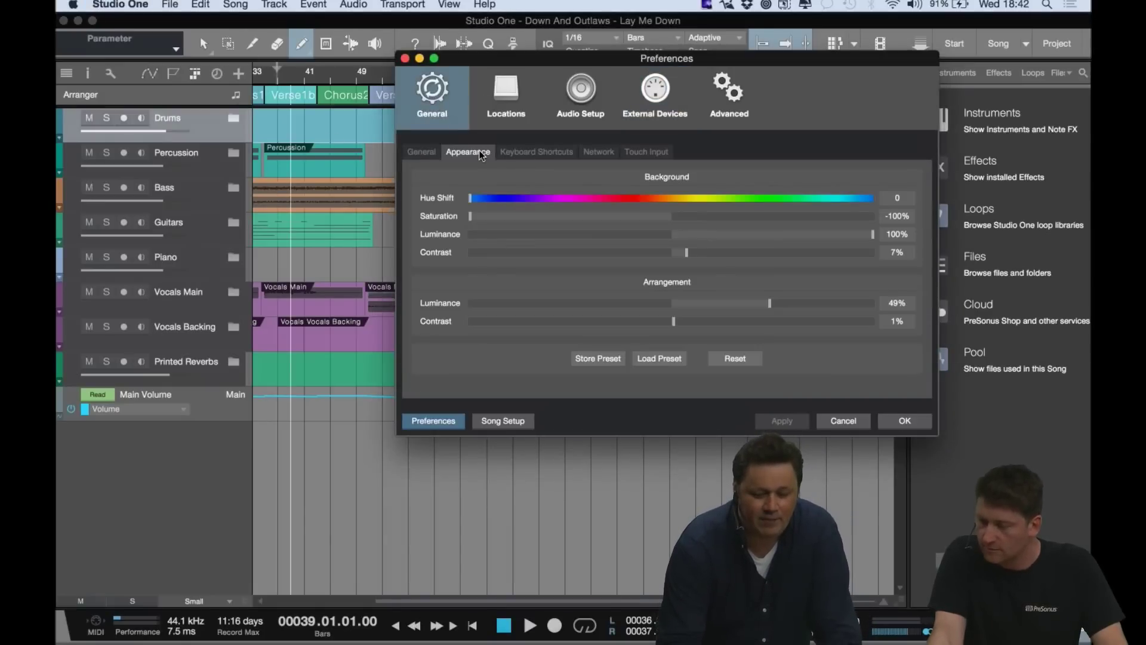
# - Set the background hue shift to 179 and saturation to -96%, and reposition the Preferences window to reveal more of the arrangement
pyautogui.moveTo(472, 198); pyautogui.dragTo(669, 206)
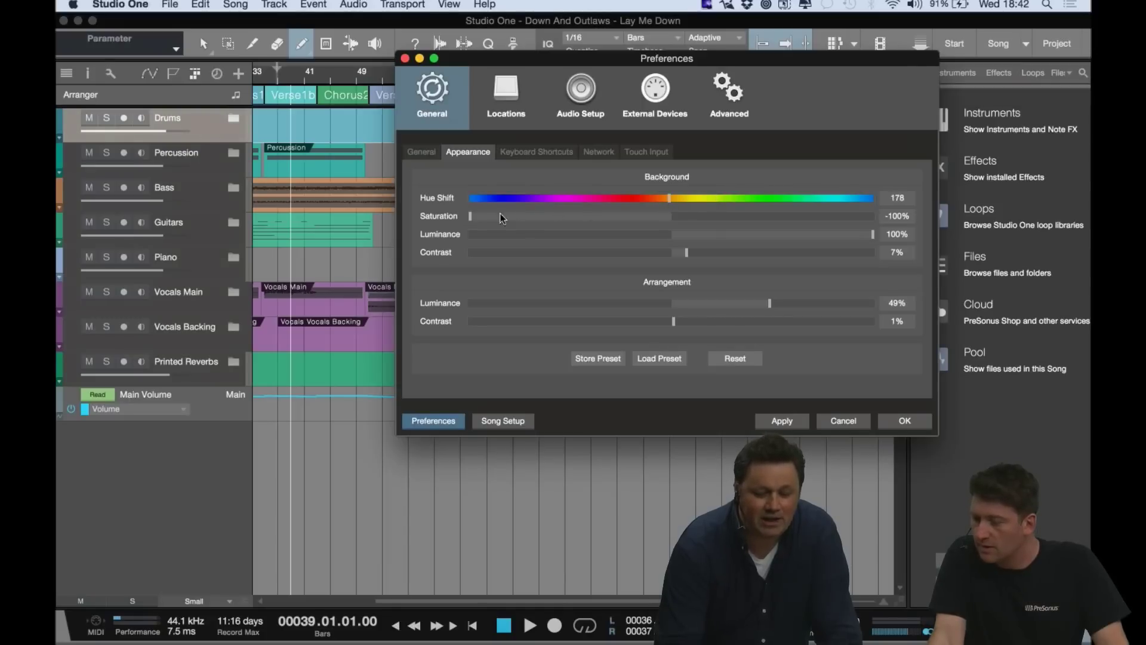
pyautogui.moveTo(475, 222)
pyautogui.mouseDown()
pyautogui.moveTo(715, 221)
pyautogui.moveTo(690, 212)
pyautogui.moveTo(760, 203)
pyautogui.moveTo(474, 202)
pyautogui.moveTo(742, 197)
pyautogui.moveTo(477, 230)
pyautogui.mouseUp()
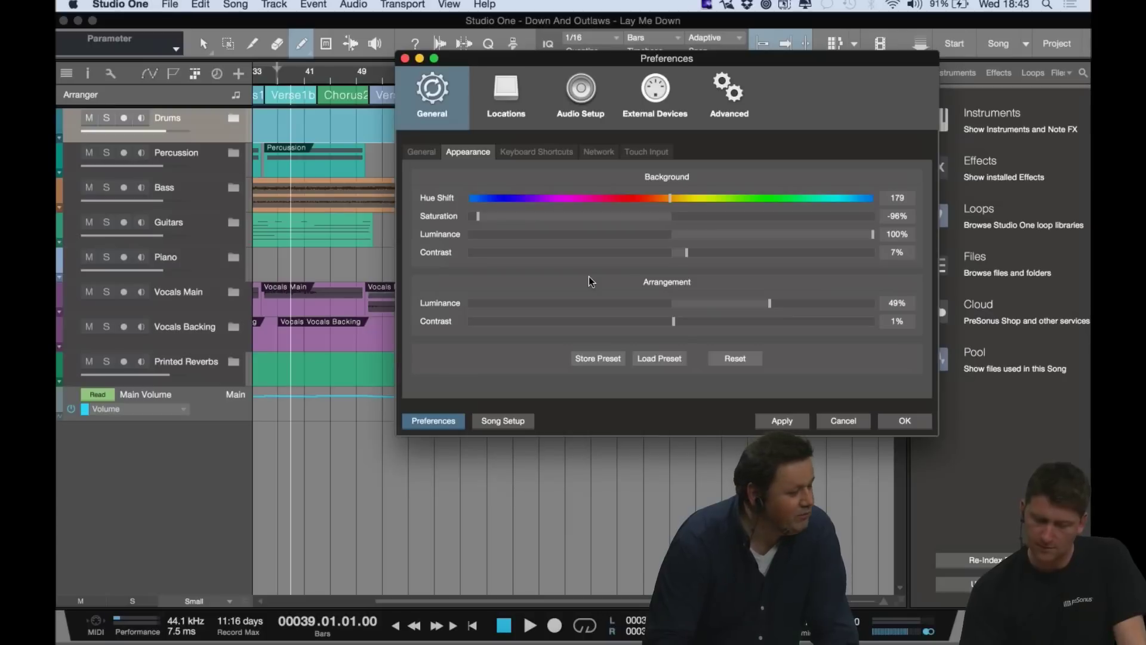
pyautogui.moveTo(743, 63); pyautogui.dragTo(923, 193)
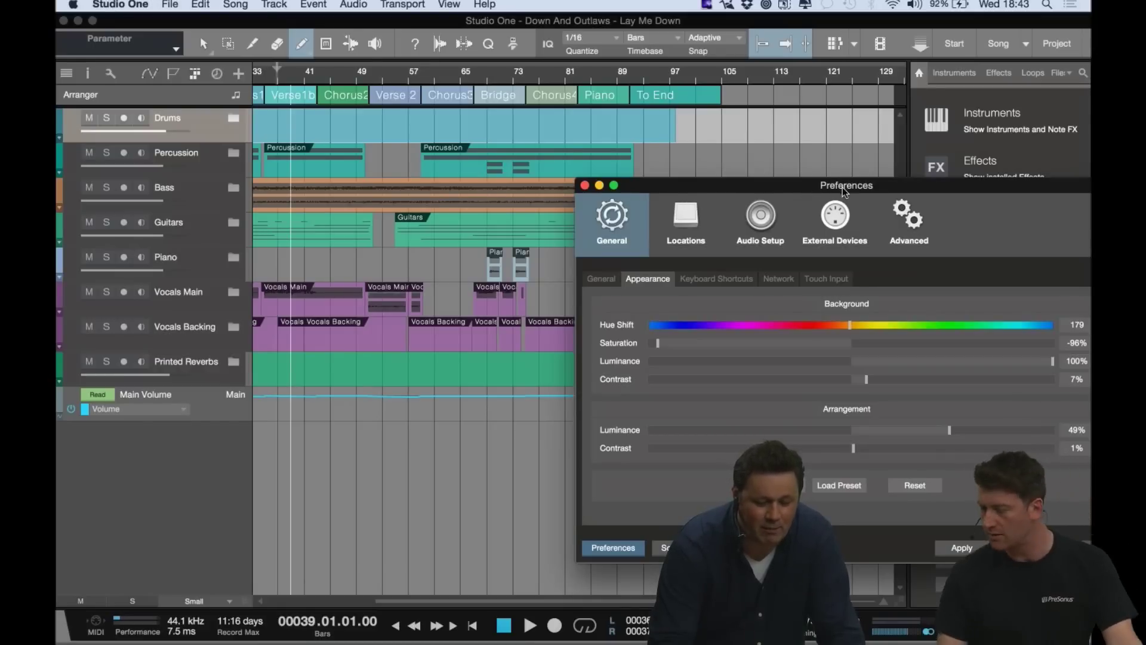
pyautogui.moveTo(844, 191); pyautogui.dragTo(707, 177)
# - Try several appearance presets, load the one with background luminance 100% and arrangement luminance 49%, and accept the preferences
pyautogui.click(717, 470)
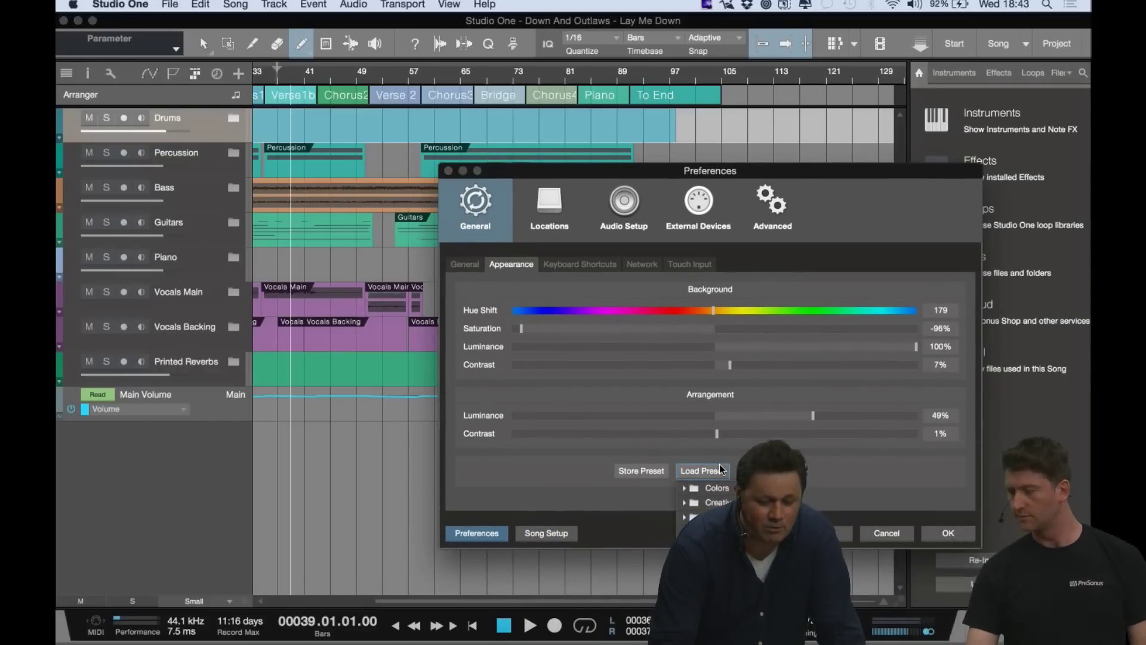
pyautogui.click(696, 517)
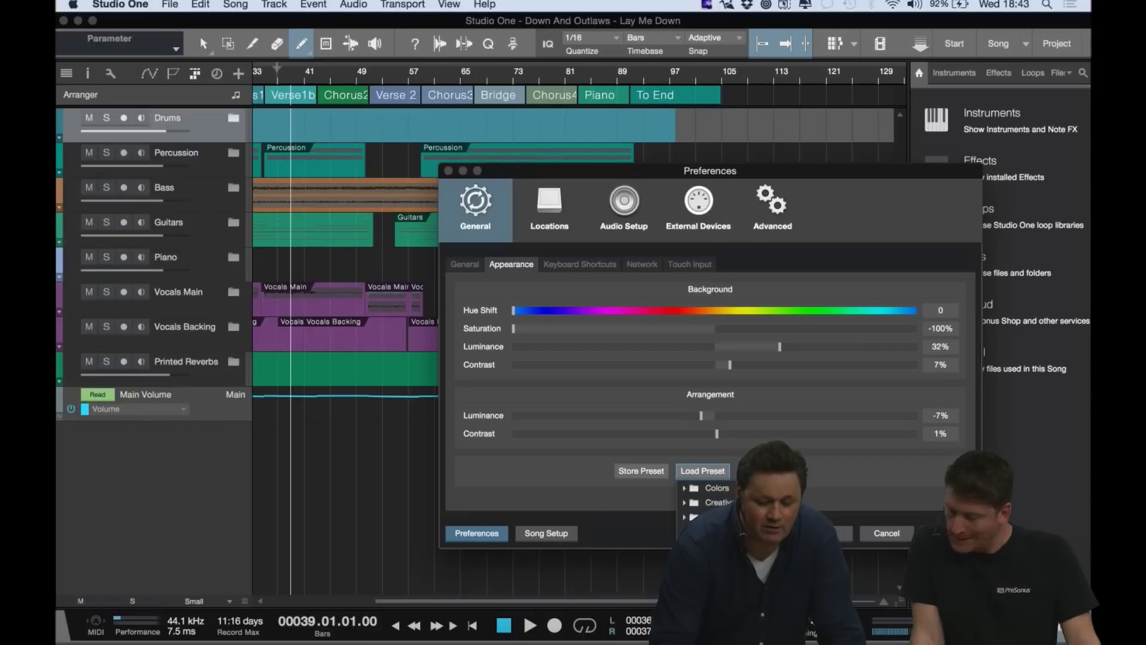
pyautogui.press('Down')
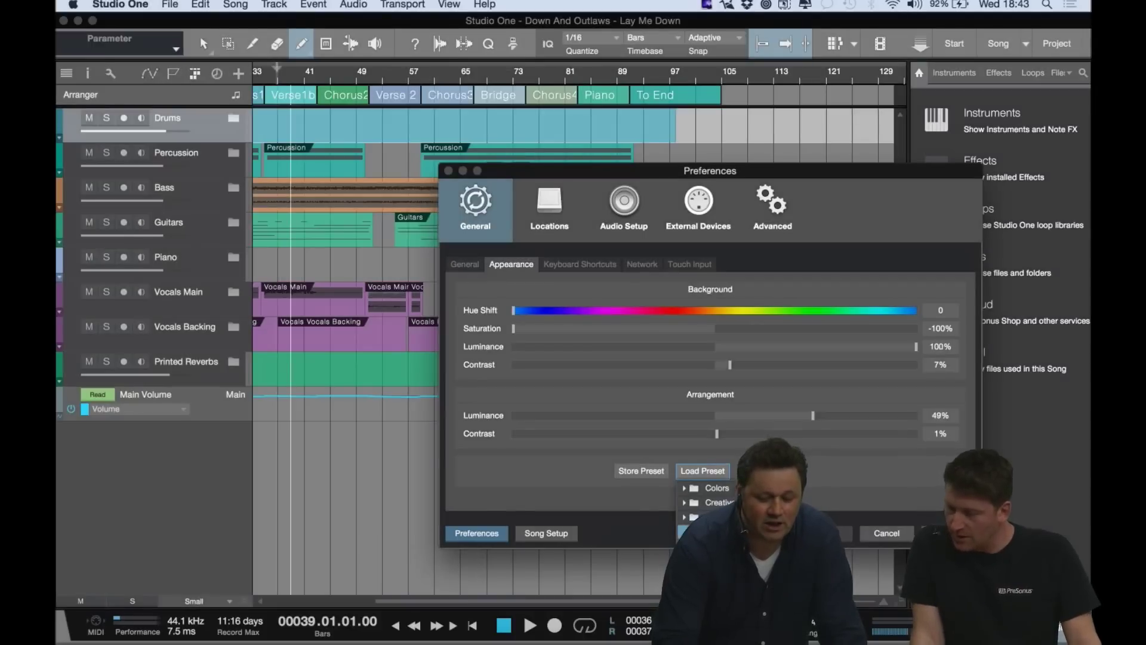
pyautogui.press('Down')
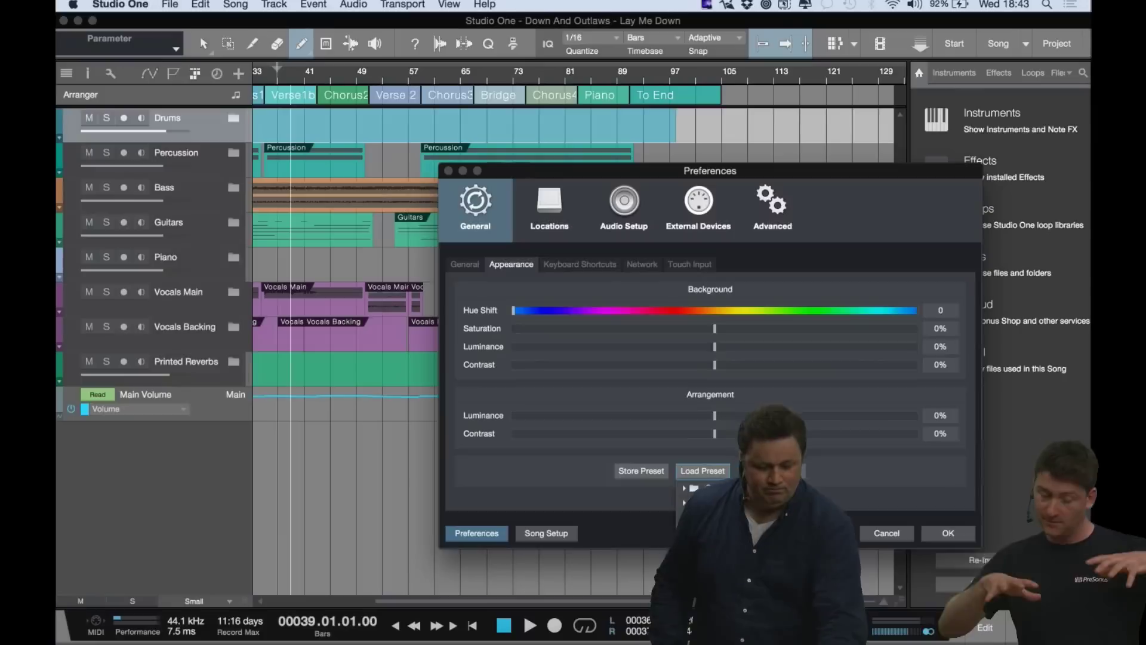
pyautogui.press('Up')
pyautogui.click(914, 531)
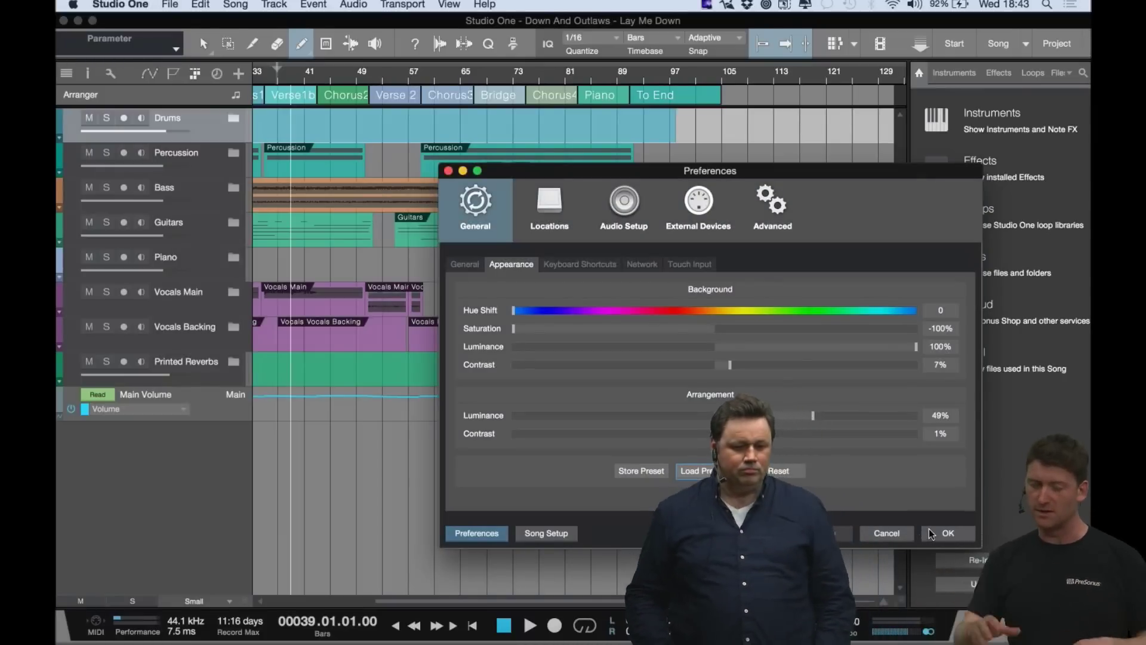
pyautogui.click(931, 534)
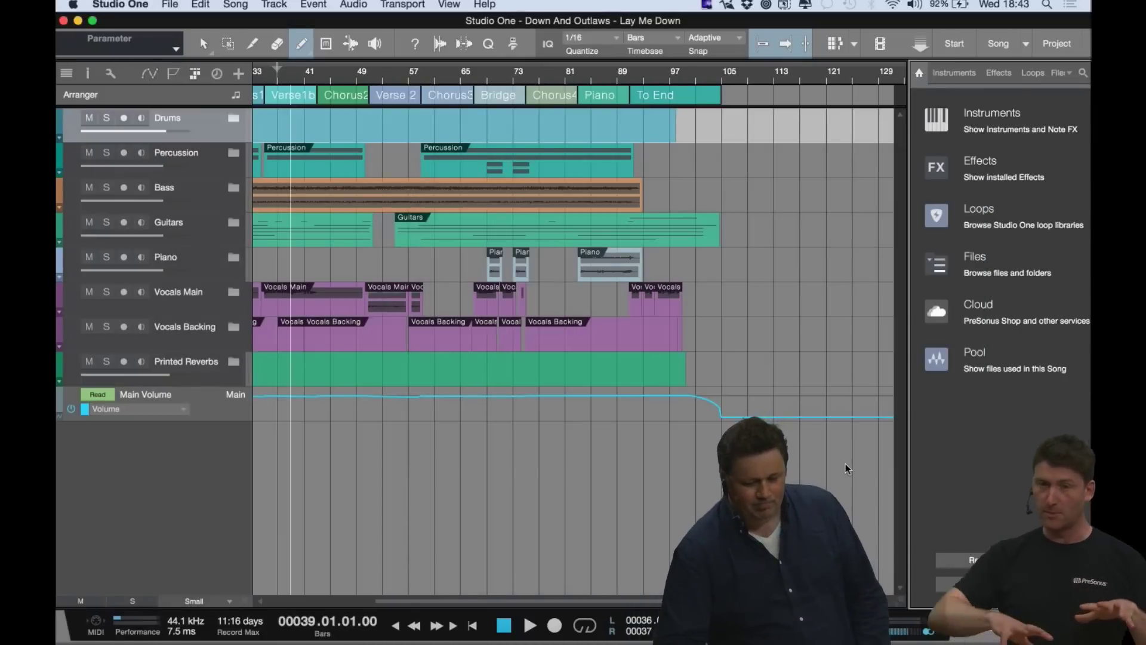
# - Display the arranger track above the tracks in the S1 V3 Demo 1 song
pyautogui.press('F3')
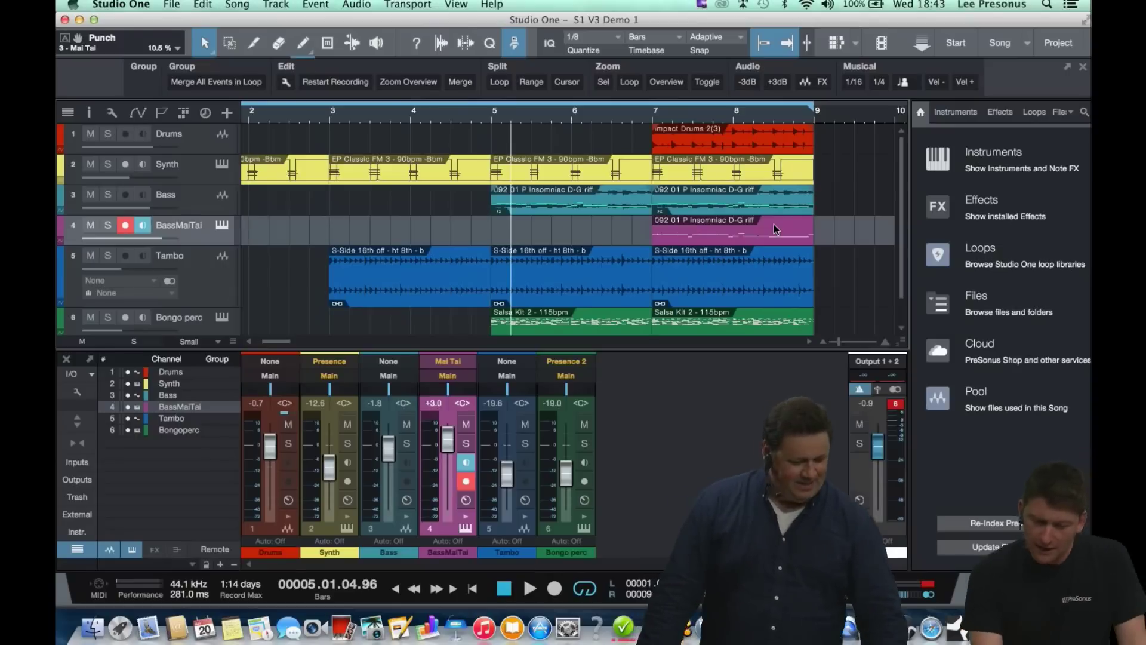
pyautogui.hscroll(-3, 836, 239)
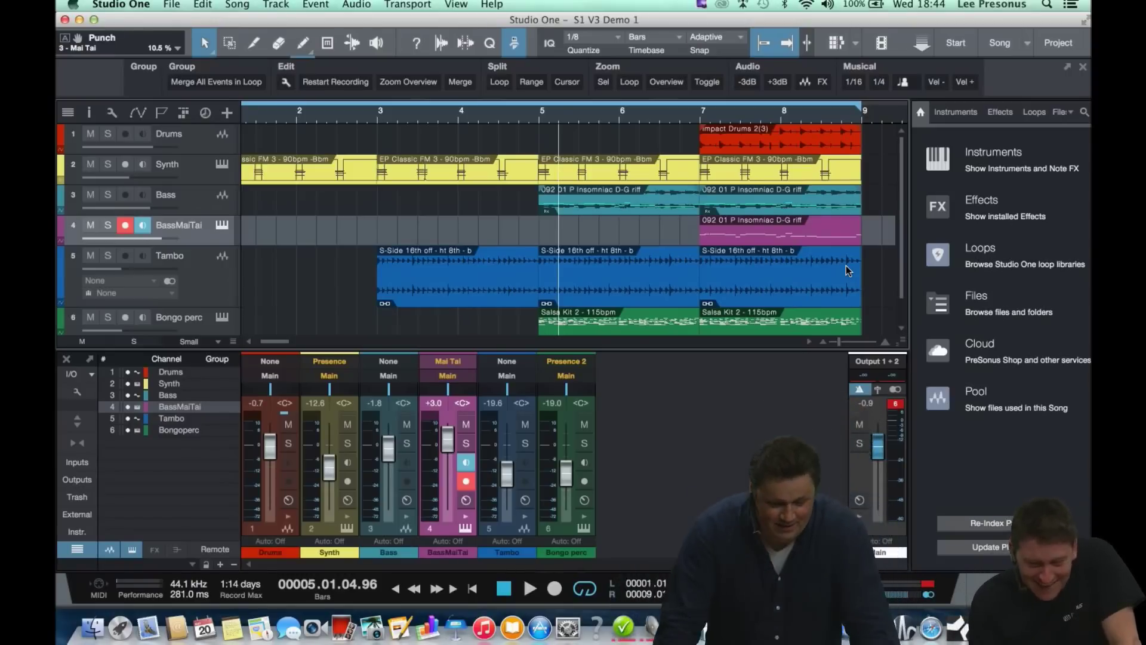
pyautogui.hscroll(-2, 848, 270)
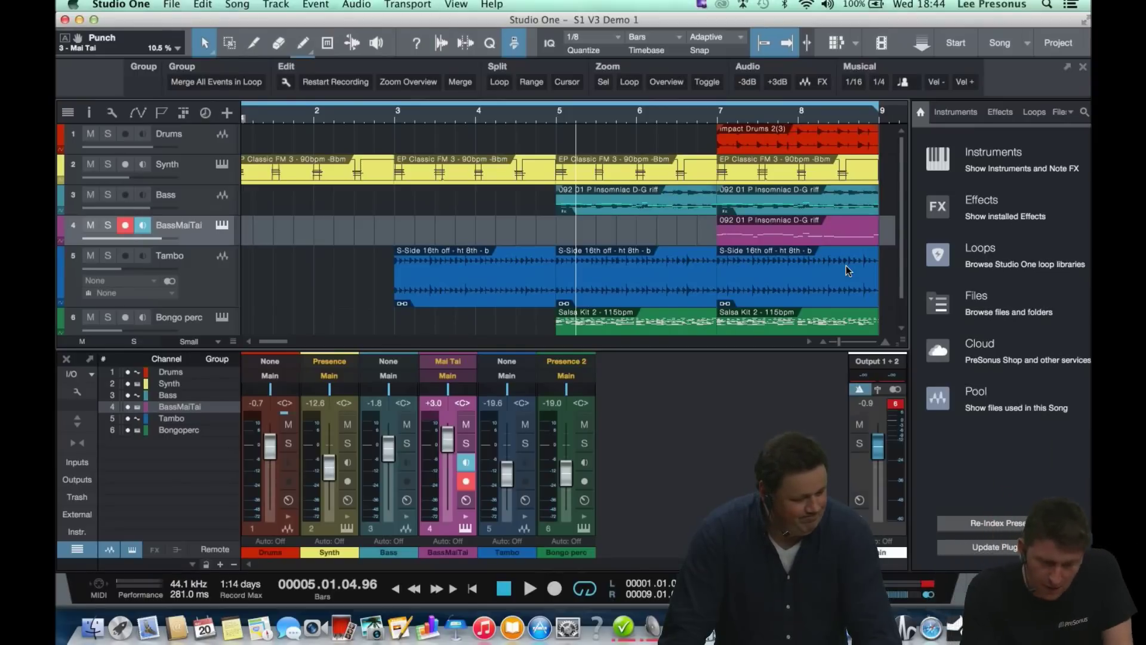
pyautogui.hscroll(-1, 337, 279)
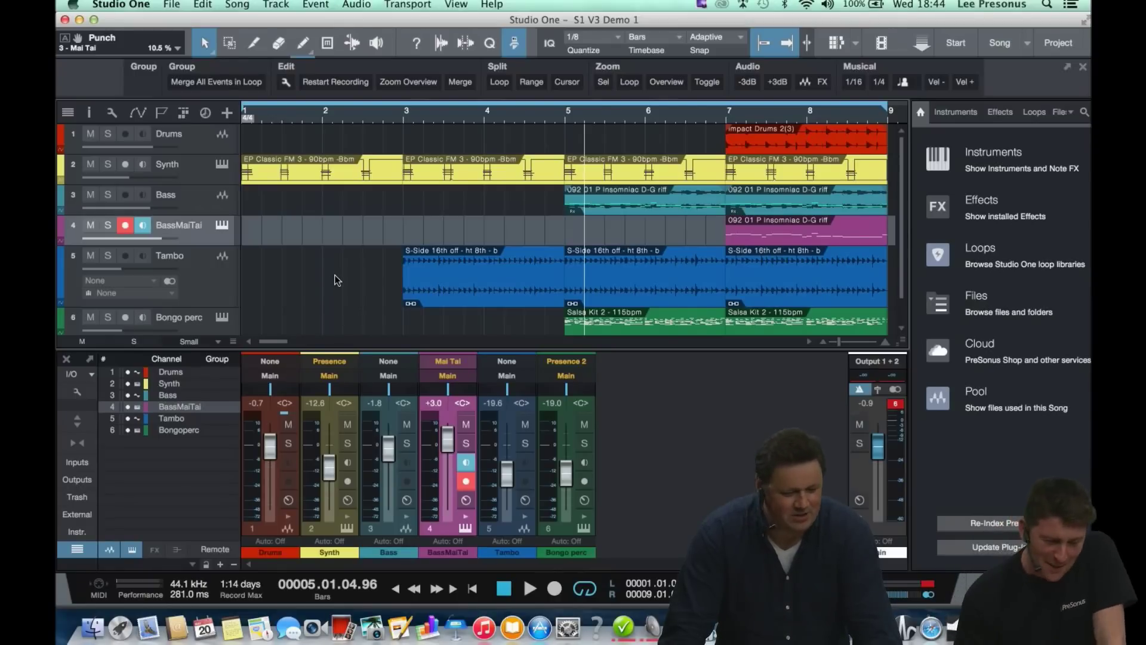
pyautogui.click(183, 113)
pyautogui.click(183, 113)
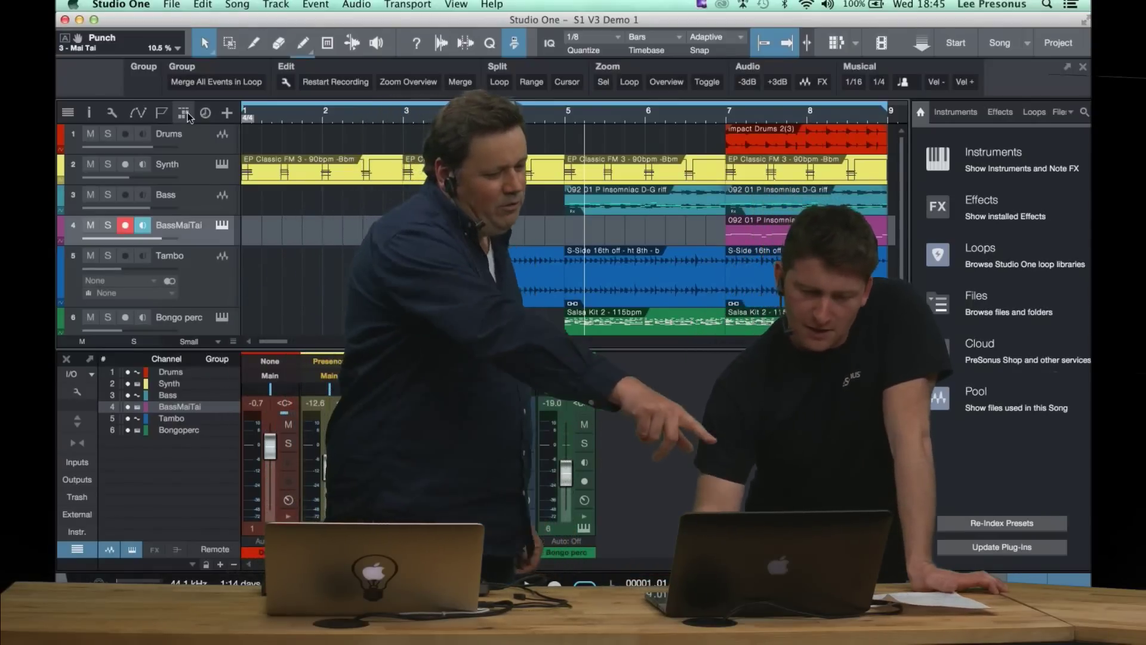
pyautogui.click(183, 113)
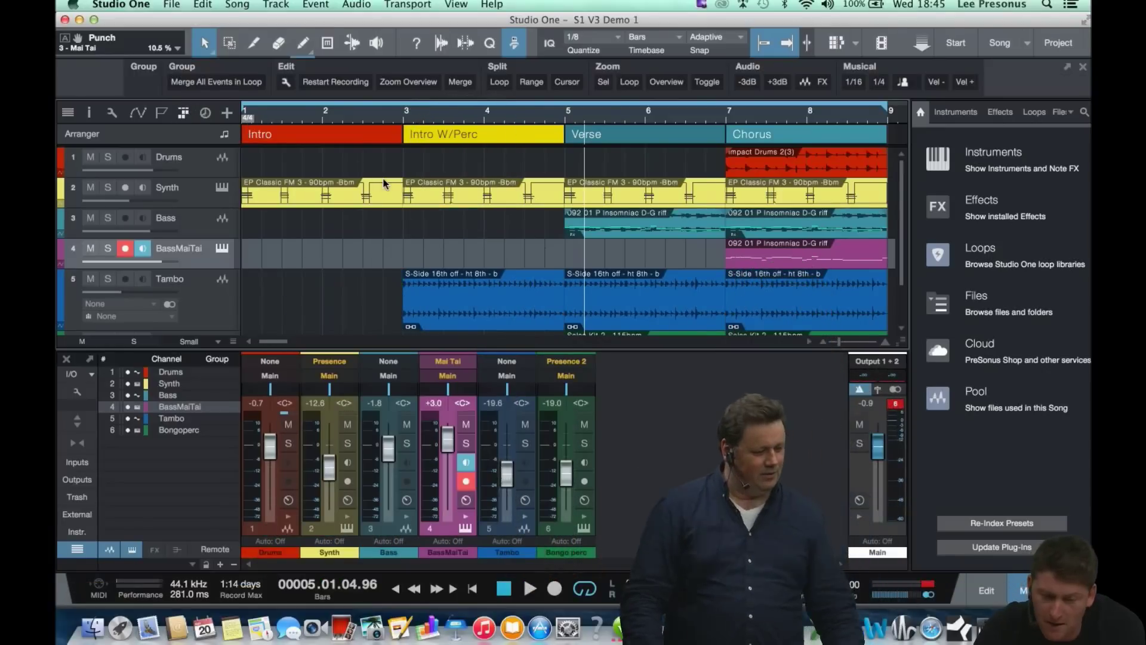
# - Select the arranger track and open the inspector with its list of song sections
pyautogui.press('w')
pyautogui.hscroll(2, 492, 154)
pyautogui.hscroll(-2, 583, 185)
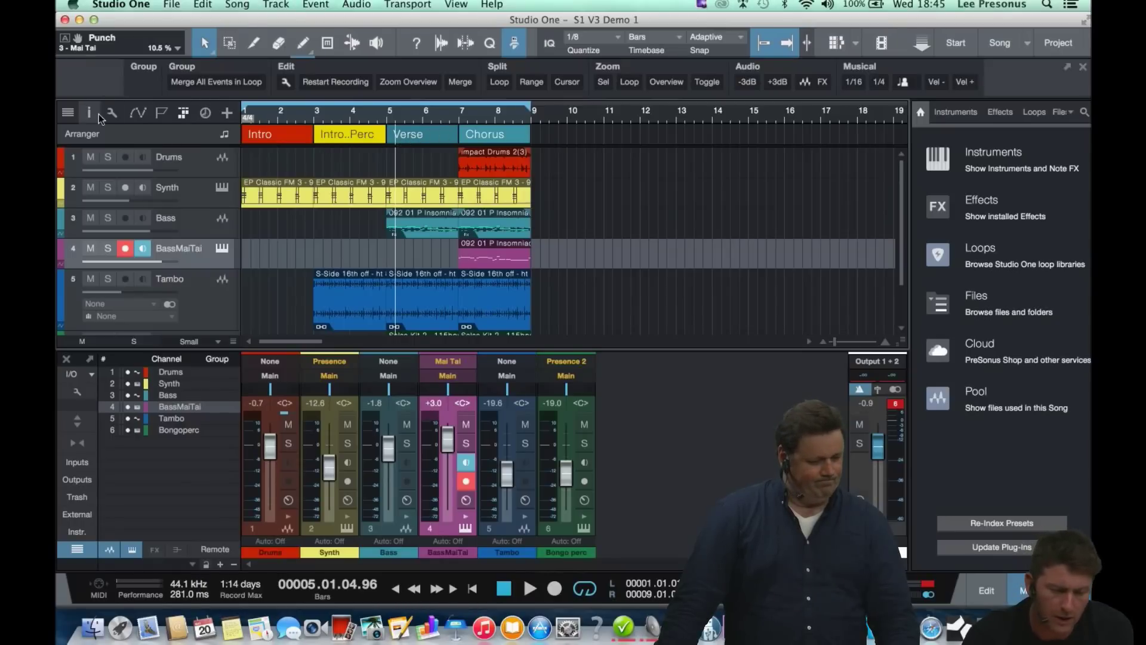
pyautogui.click(185, 136)
pyautogui.scroll(-1, 179, 136)
pyautogui.scroll(1, 176, 137)
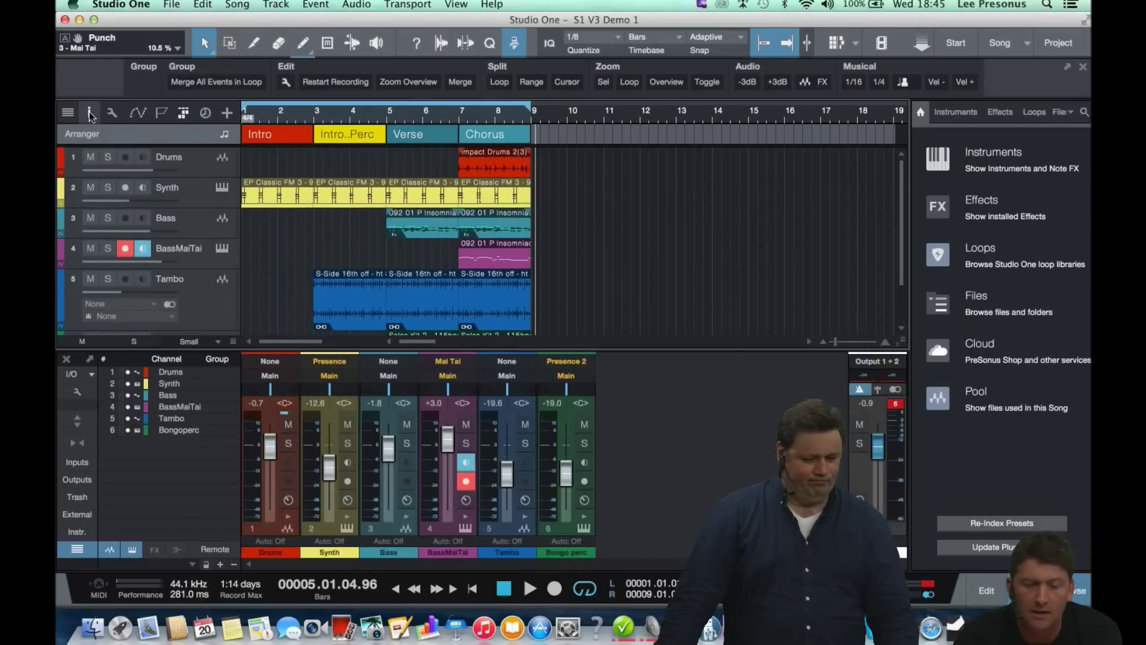
pyautogui.click(89, 112)
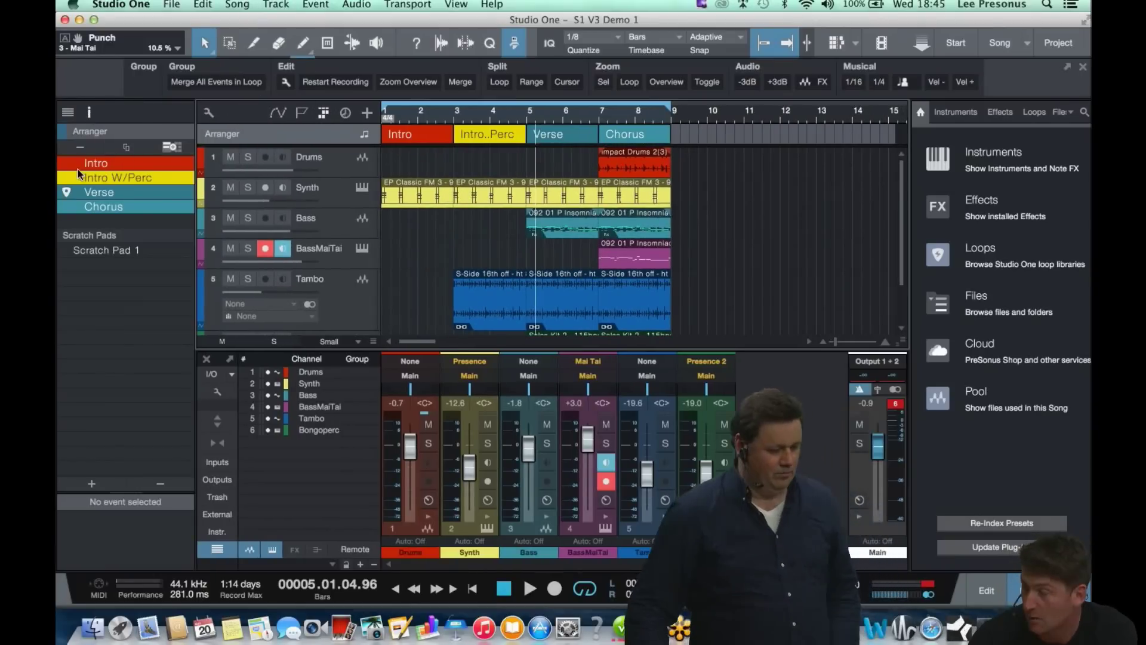
# - Play the song from the Intro, jump through Intro W/Perc, Verse, Chorus and back to Verse using the section list, and stop playback
pyautogui.click(66, 163)
pyautogui.press('space')
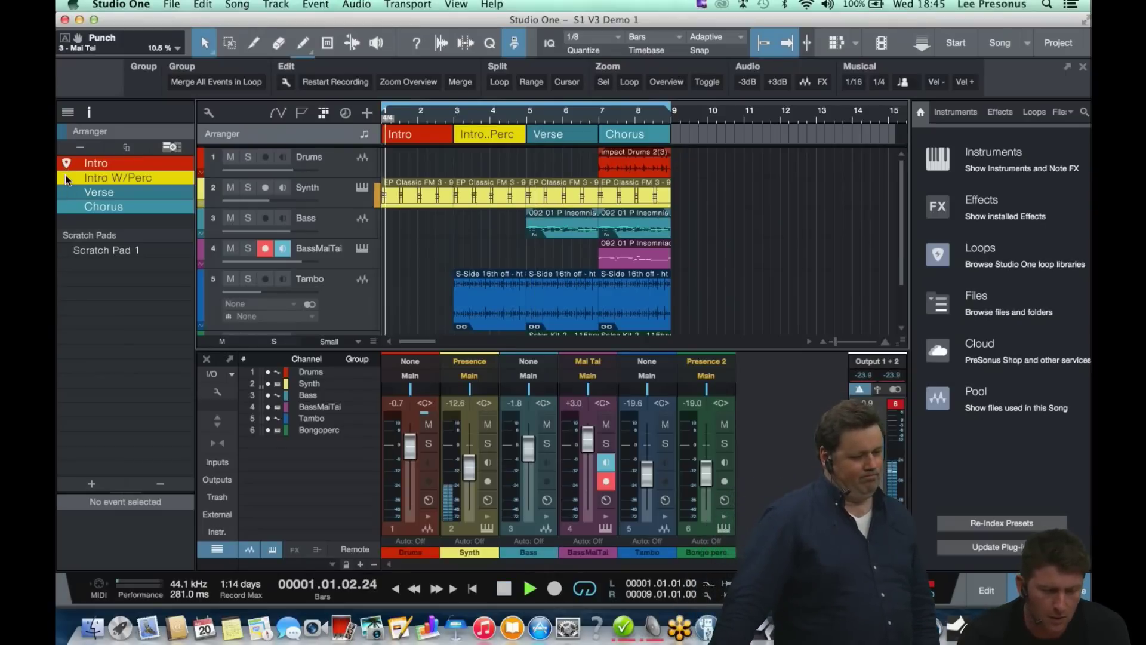
pyautogui.click(66, 178)
pyautogui.click(66, 190)
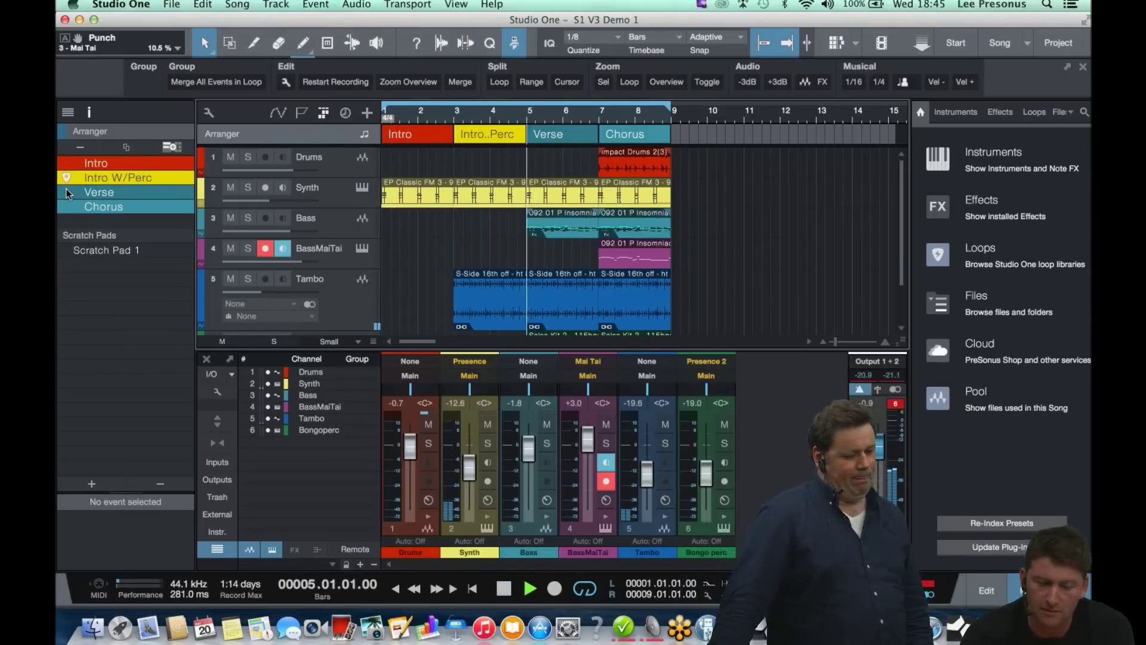
pyautogui.click(68, 209)
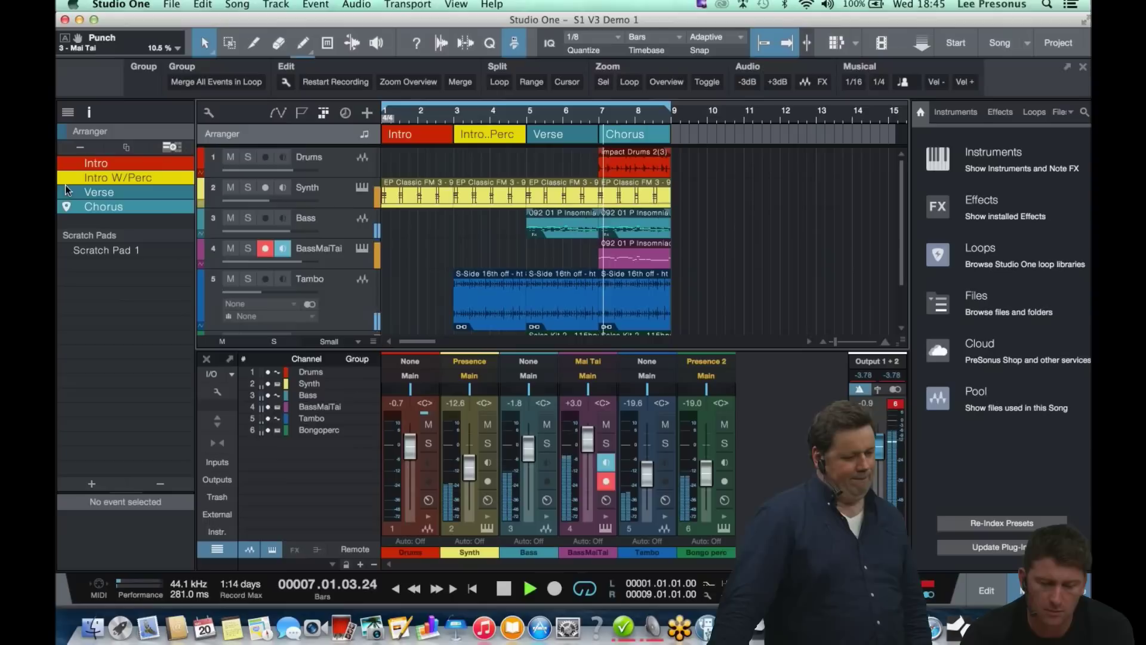
pyautogui.click(65, 191)
pyautogui.press('space')
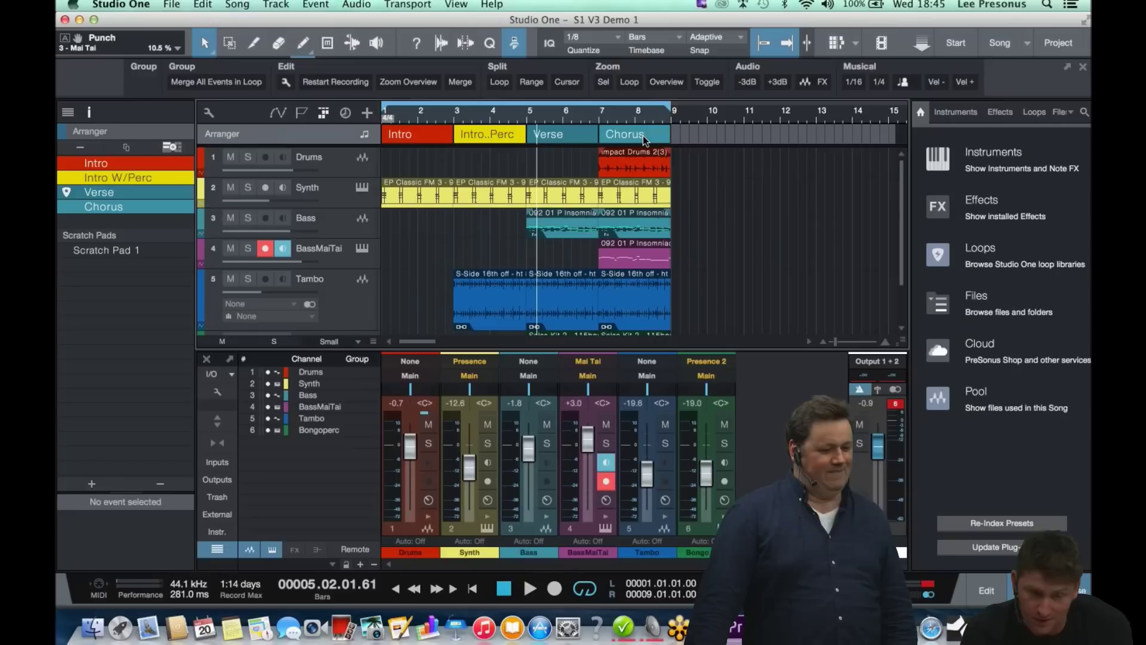
# - Duplicate the Chorus section at bar 9 and insert another Chorus copy directly after the Intro
pyautogui.moveTo(644, 139); pyautogui.dragTo(680, 139)
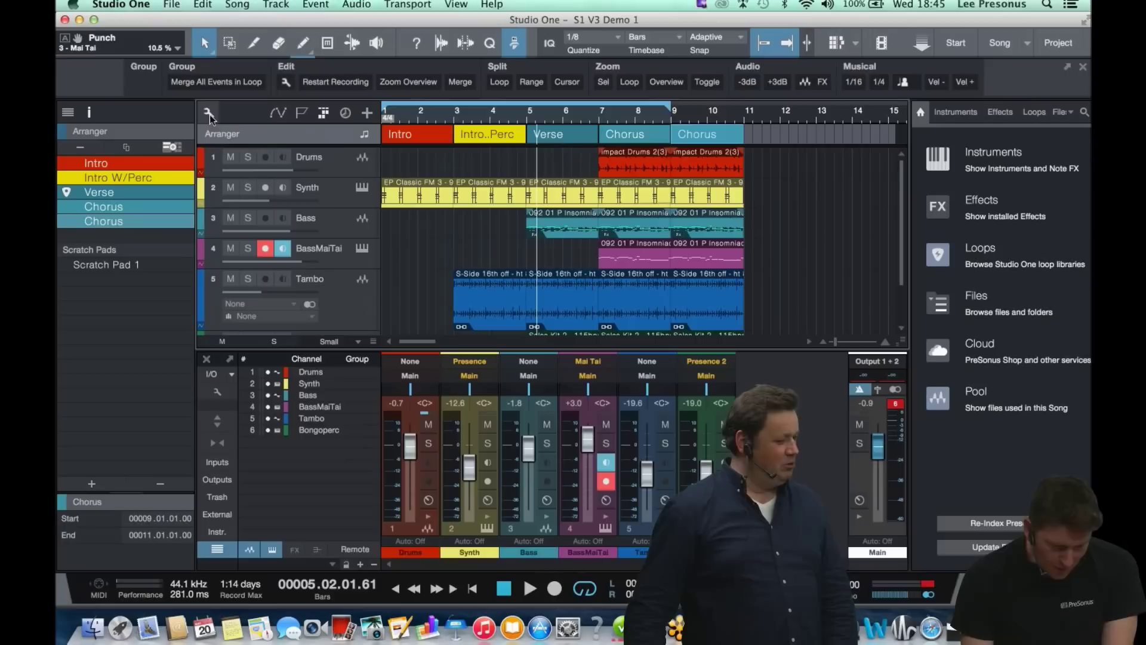
pyautogui.moveTo(130, 207); pyautogui.dragTo(131, 173)
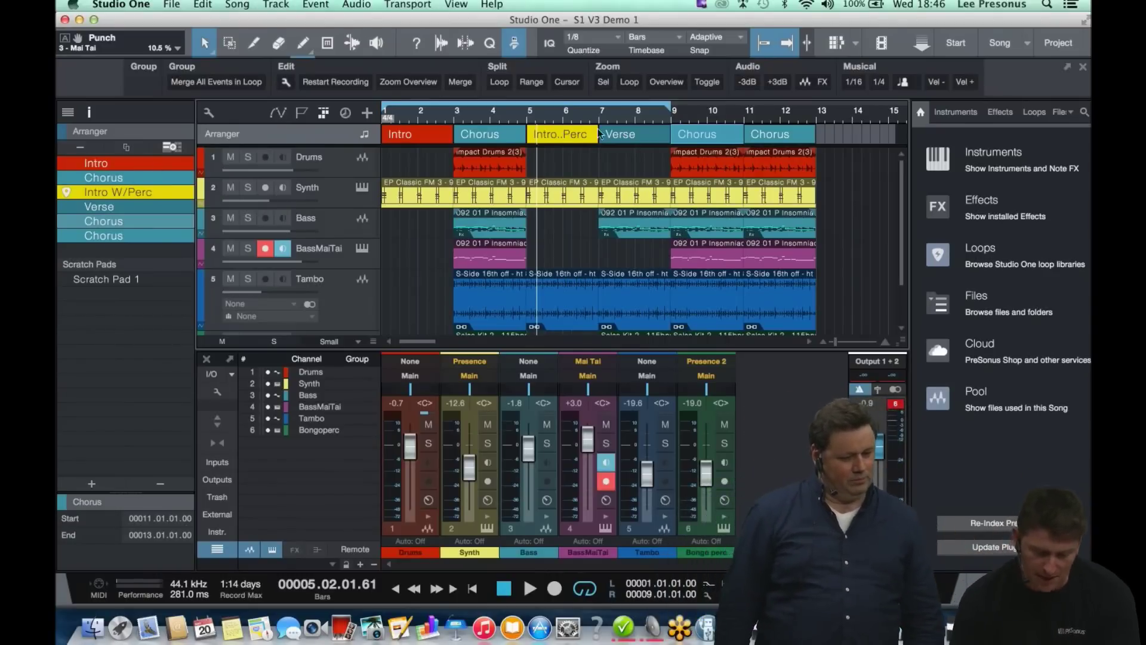
# - Duplicate the Intro W/Perc section three times in the arranger track
pyautogui.click(564, 135)
pyautogui.press('super+d')
pyautogui.press('super+d')
pyautogui.press('super+d')
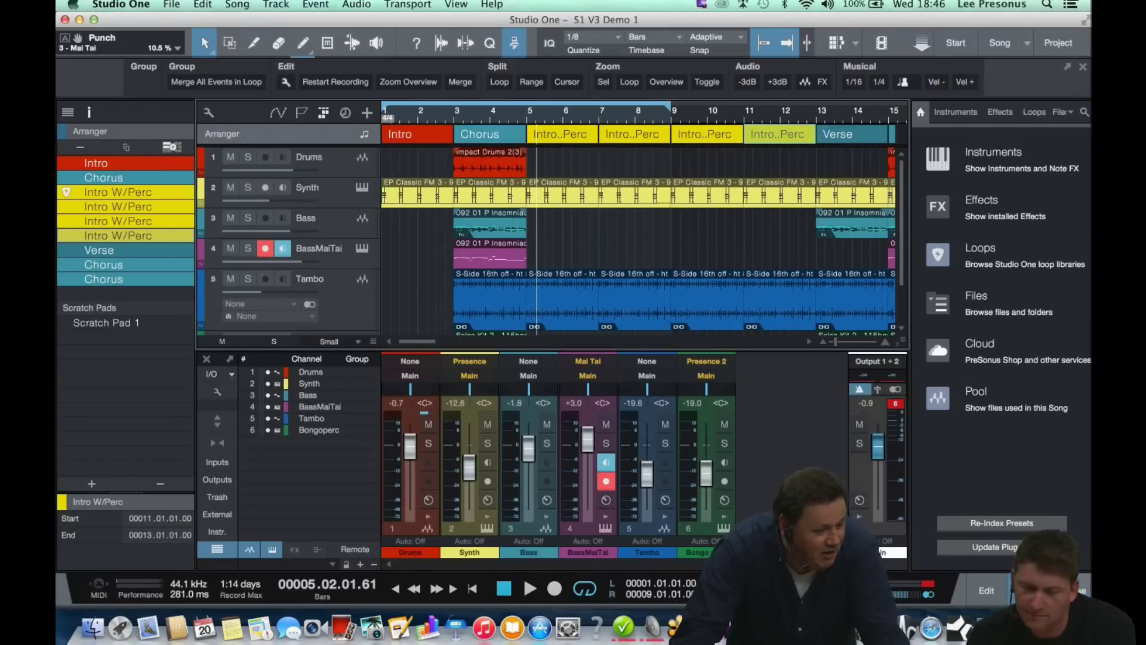
# - Hide the browser, inspector and console, and extend the loop range to bar 19 at the end of the song
pyautogui.press('F5')
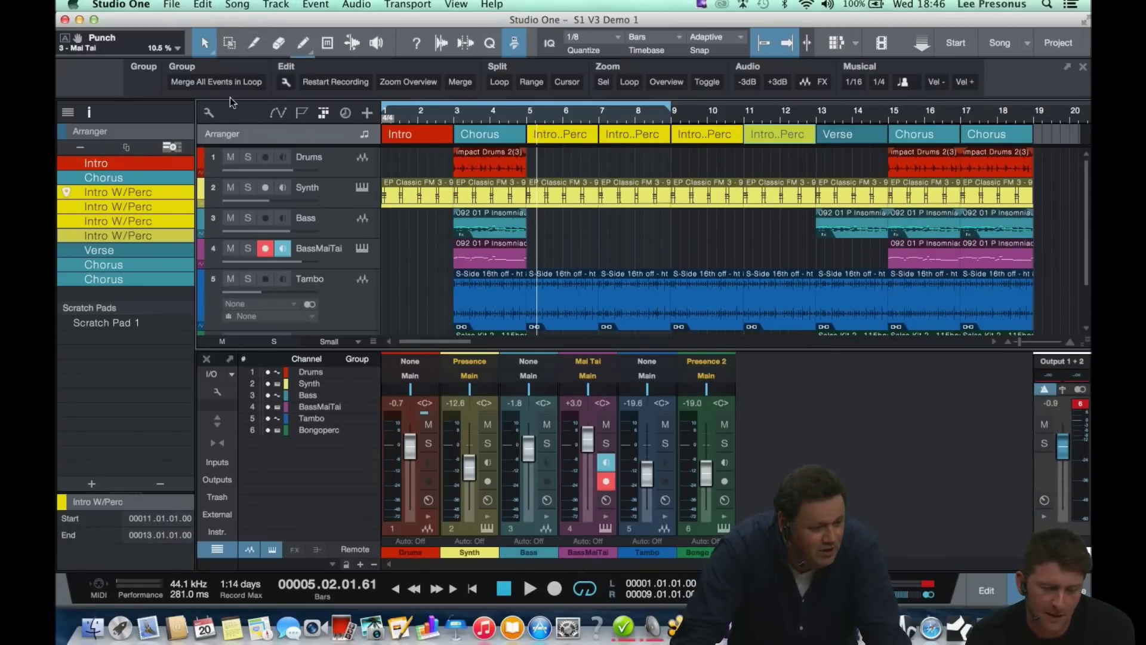
pyautogui.click(89, 113)
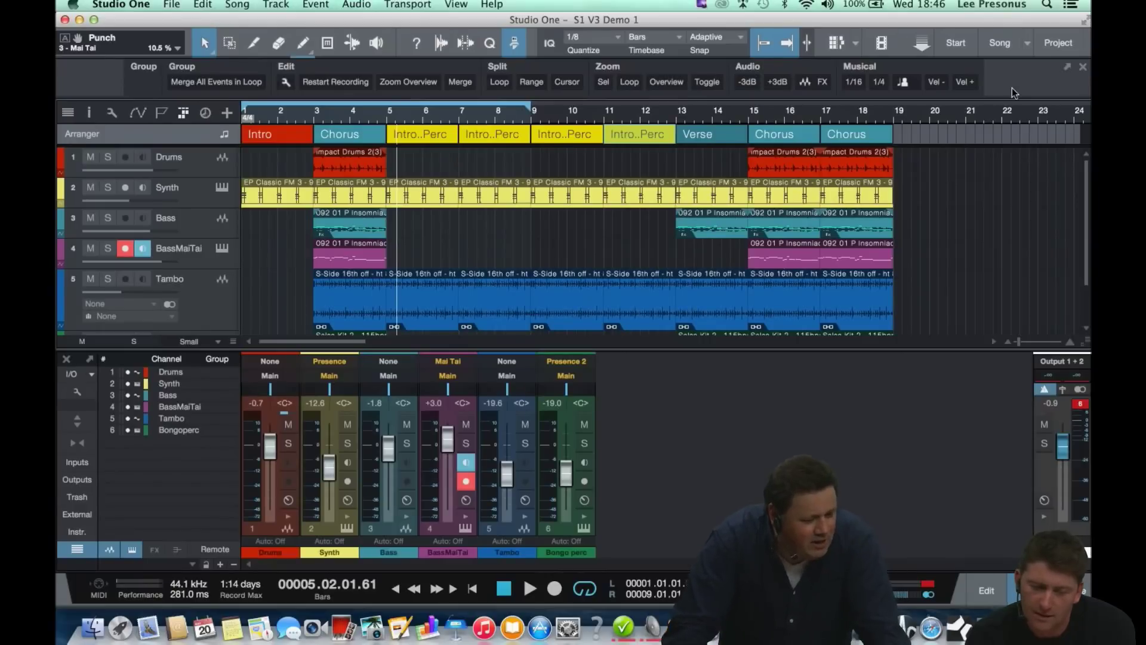
pyautogui.moveTo(533, 111); pyautogui.dragTo(883, 111)
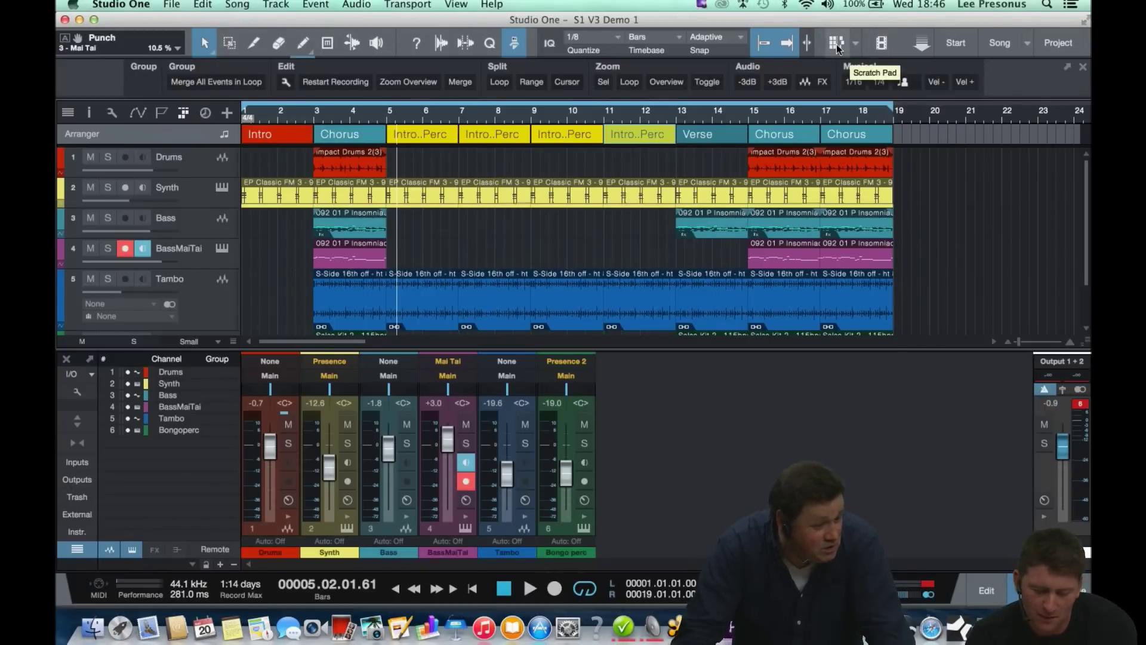
pyautogui.press('F3')
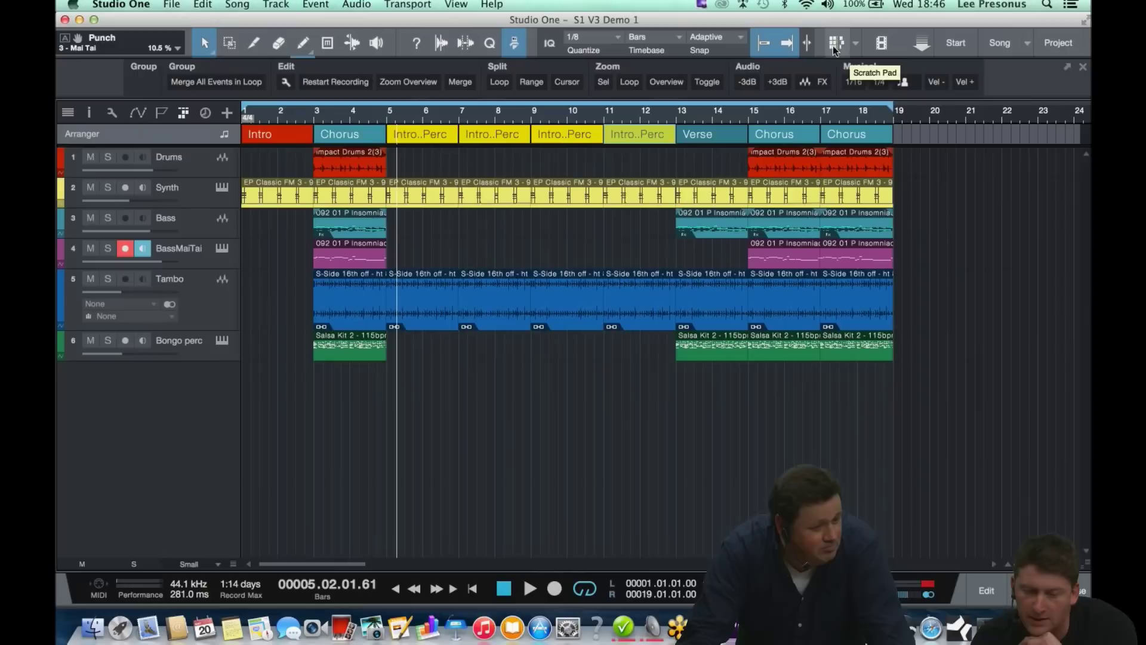
# - Open the scratch pad, widen it, and move the Chorus section from bar 3 to the scratch pad's start
pyautogui.click(837, 43)
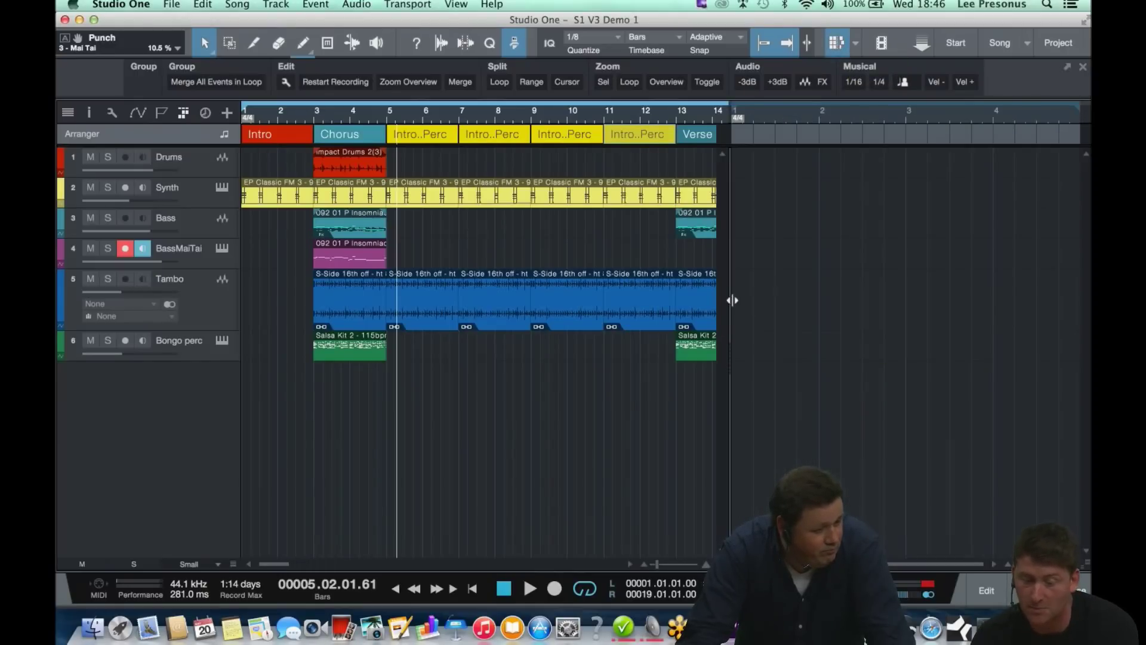
pyautogui.moveTo(733, 301); pyautogui.dragTo(697, 315)
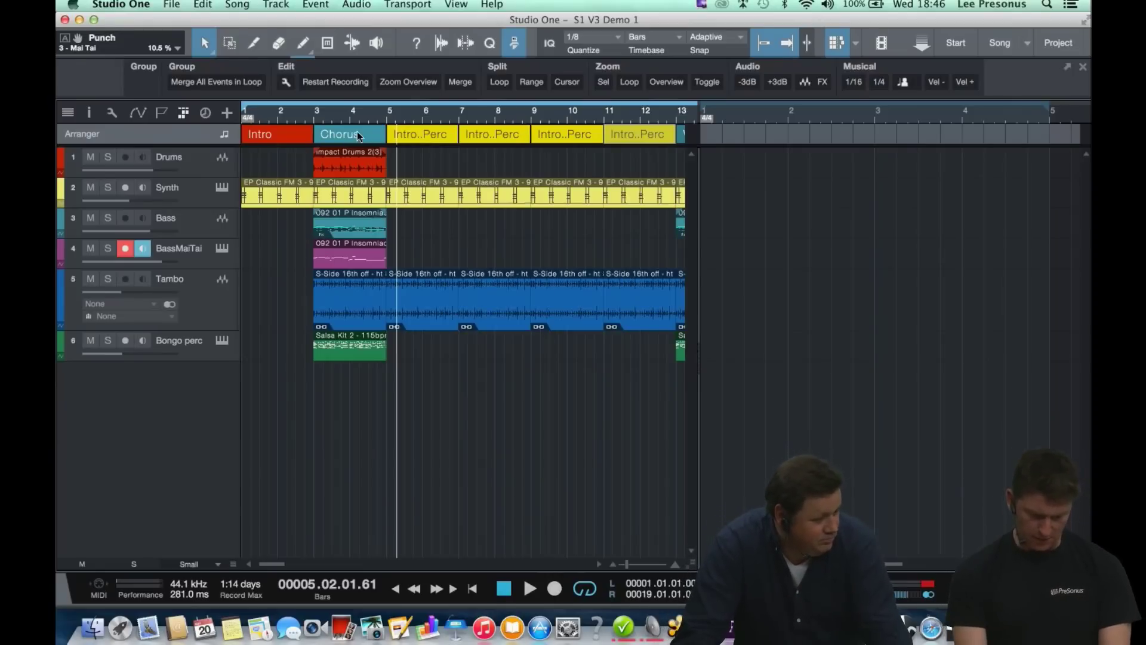
pyautogui.moveTo(357, 135); pyautogui.dragTo(794, 125)
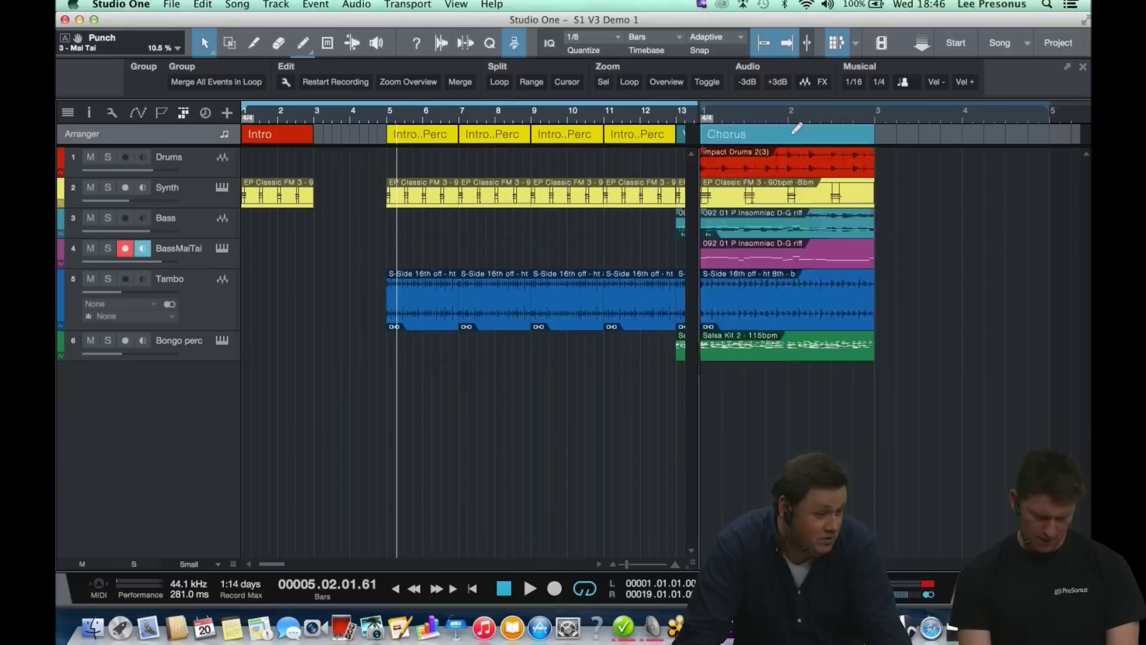
# - Undo the Chorus section's move to the scratch pad, including a second attempt that placed it midway through the pad's first bar
pyautogui.press('super+z')
pyautogui.moveTo(339, 129); pyautogui.dragTo(822, 140)
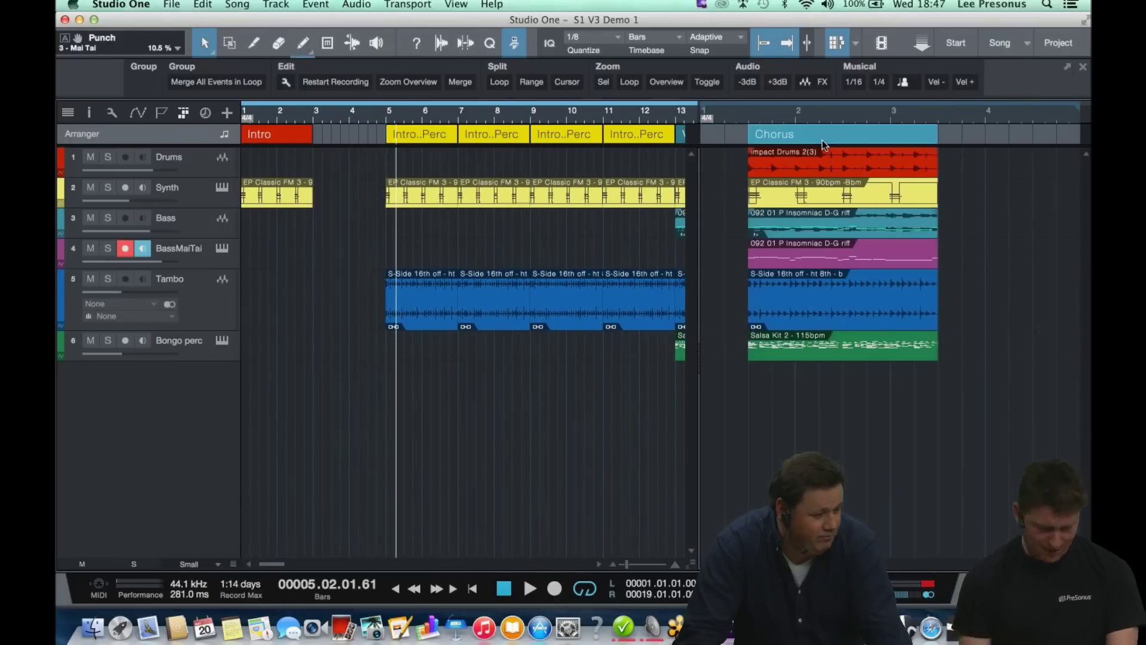
pyautogui.press('super+z')
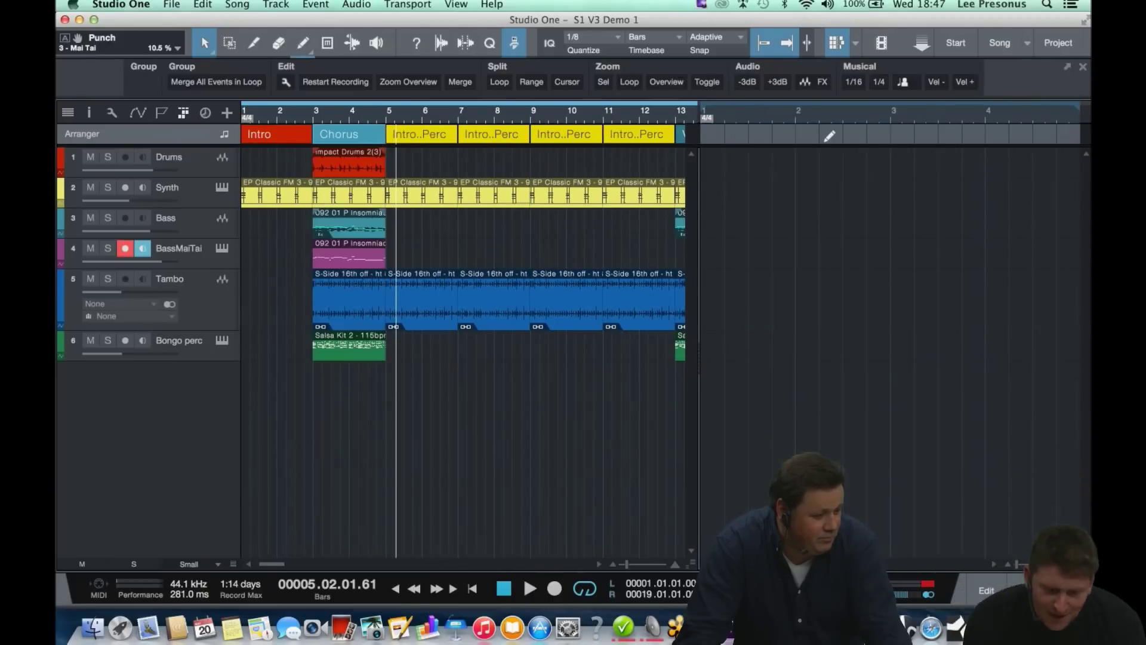
# - Show the Chorus section's options for copying or moving it to a new scratch pad
pyautogui.rightClick(343, 134)
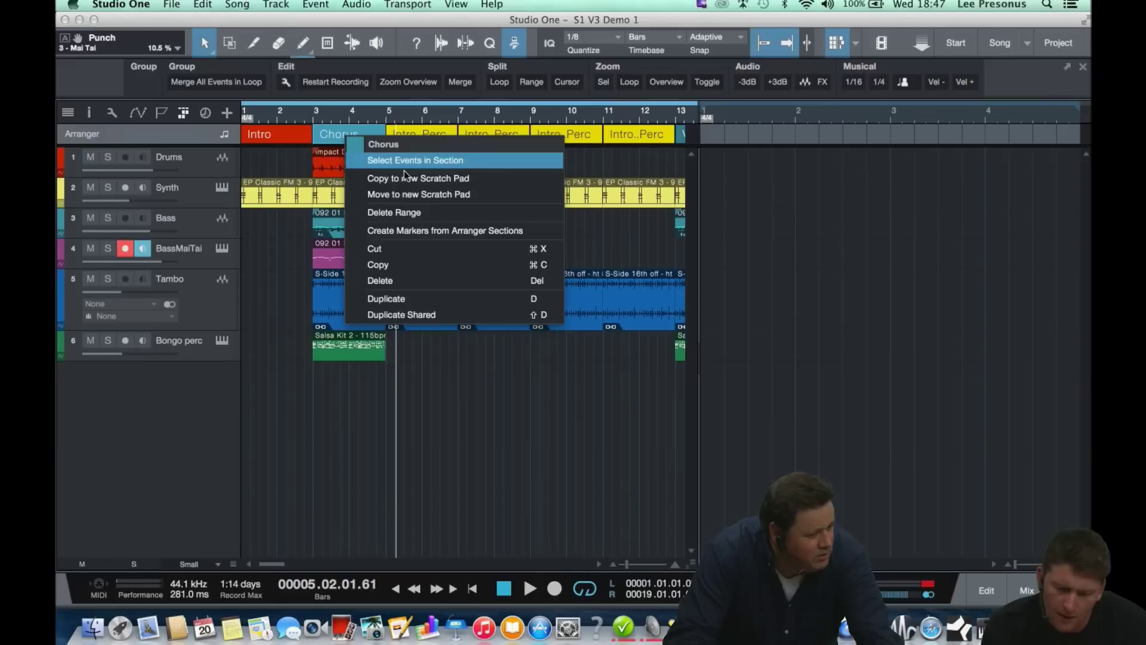
pyautogui.click(404, 168)
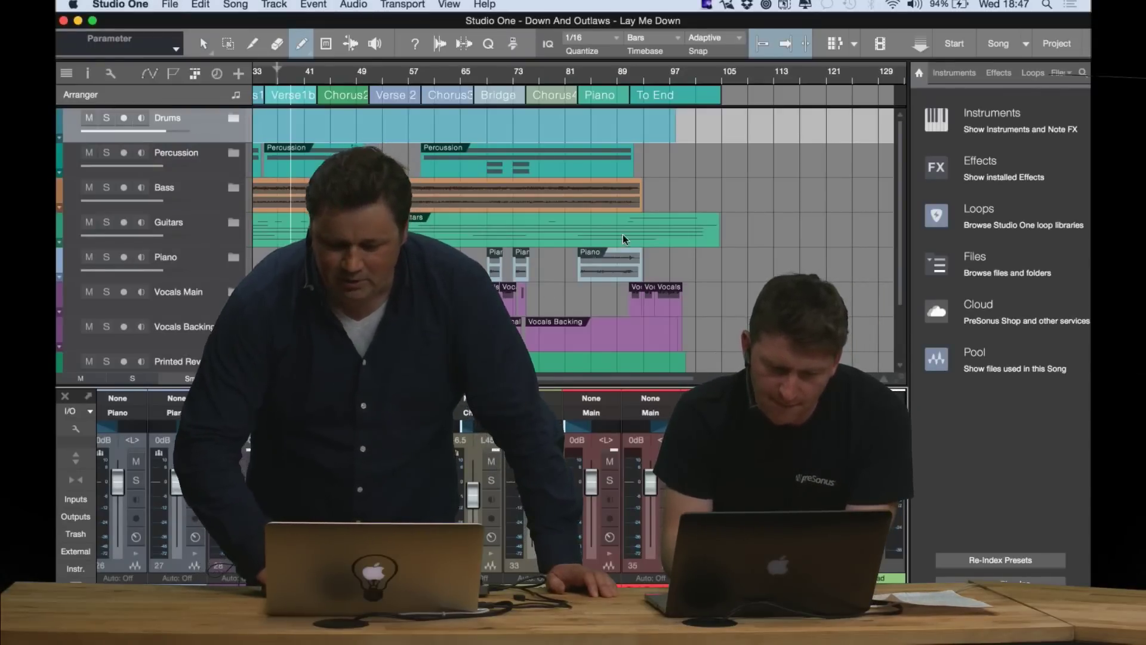
# - Show the scratch pad beside the main arrangement and hide the browser to widen both timelines
pyautogui.click(835, 42)
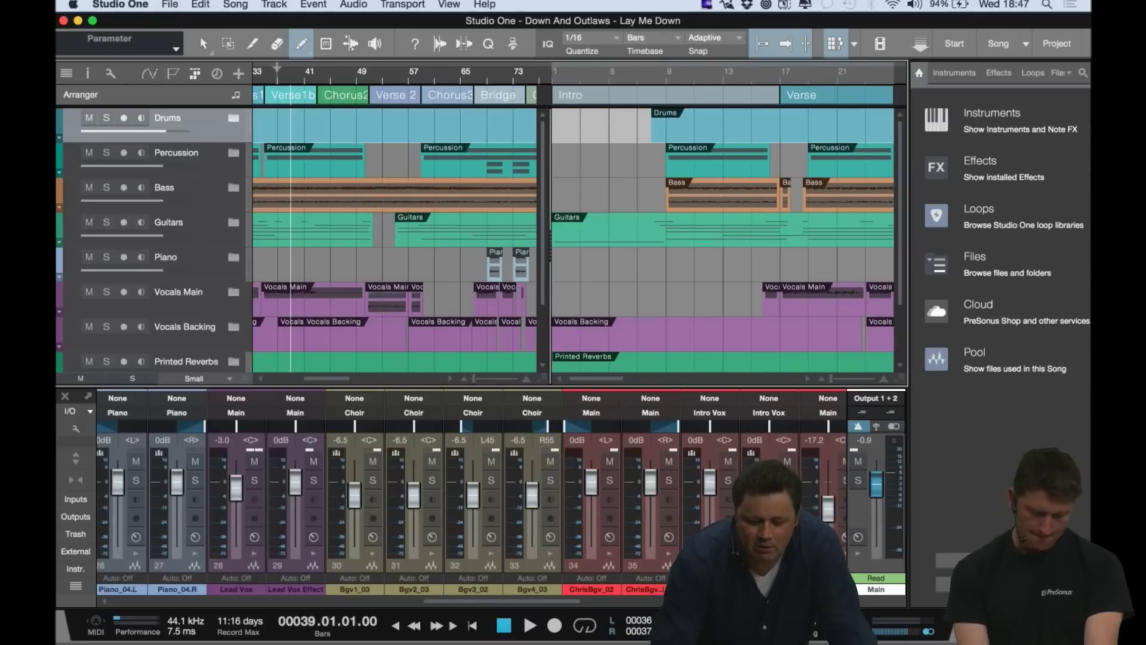
pyautogui.press('F5')
pyautogui.hscroll(-5, 582, 206)
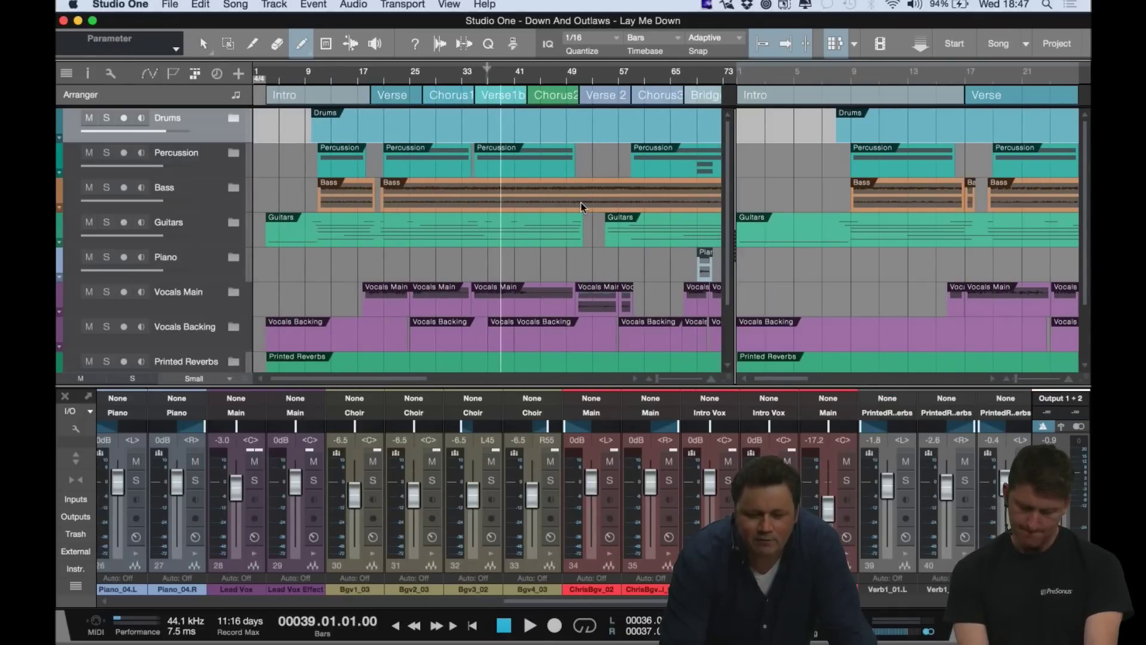
# - Play the scratch pad version from bar 6 and around bar 17, and compare it with the main arrangement at Chorus2
pyautogui.click(807, 73)
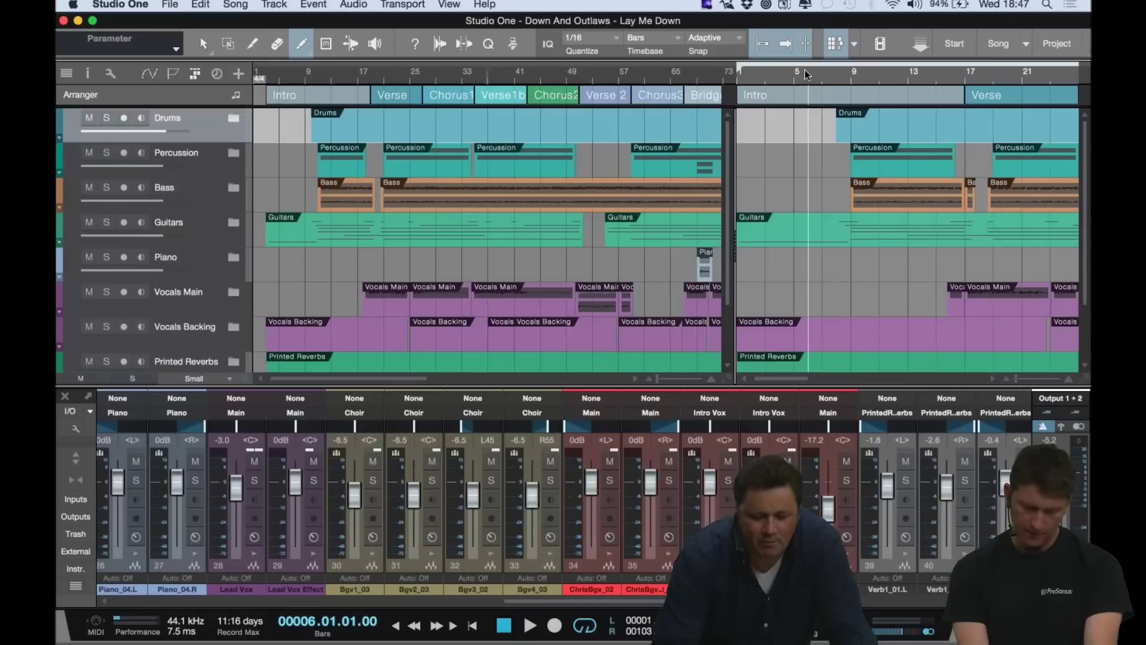
pyautogui.hotkey('ctrl', 'z')
pyautogui.hotkey('ctrl', 'z')
pyautogui.hotkey('ctrl', 'z')
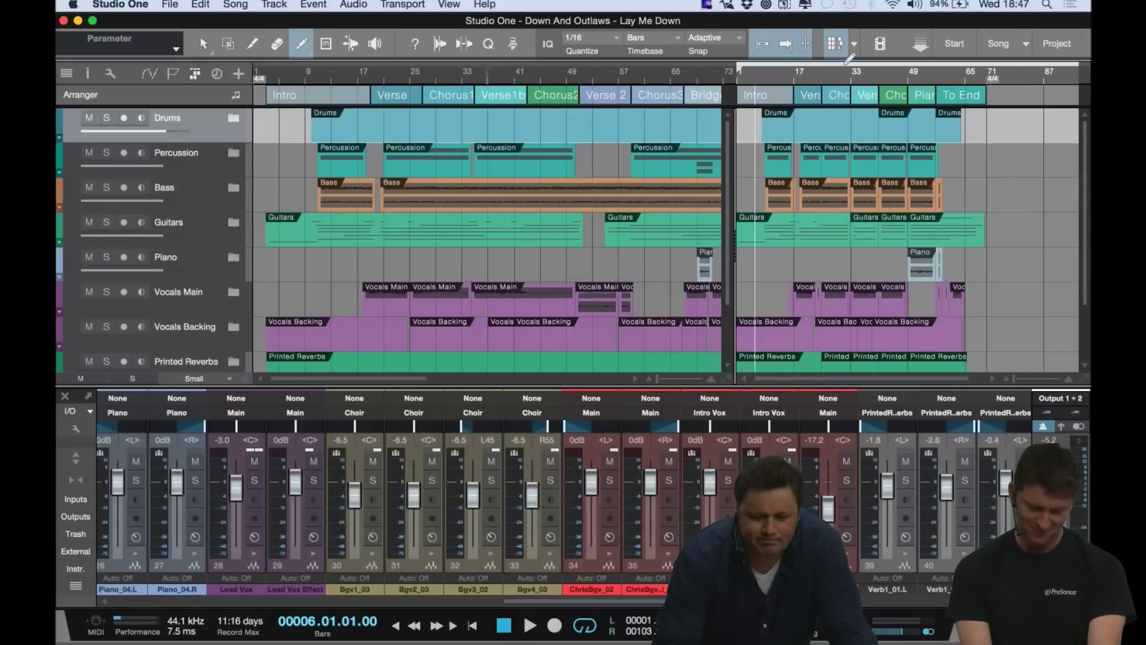
pyautogui.press('XF86AudioRaiseVolume')
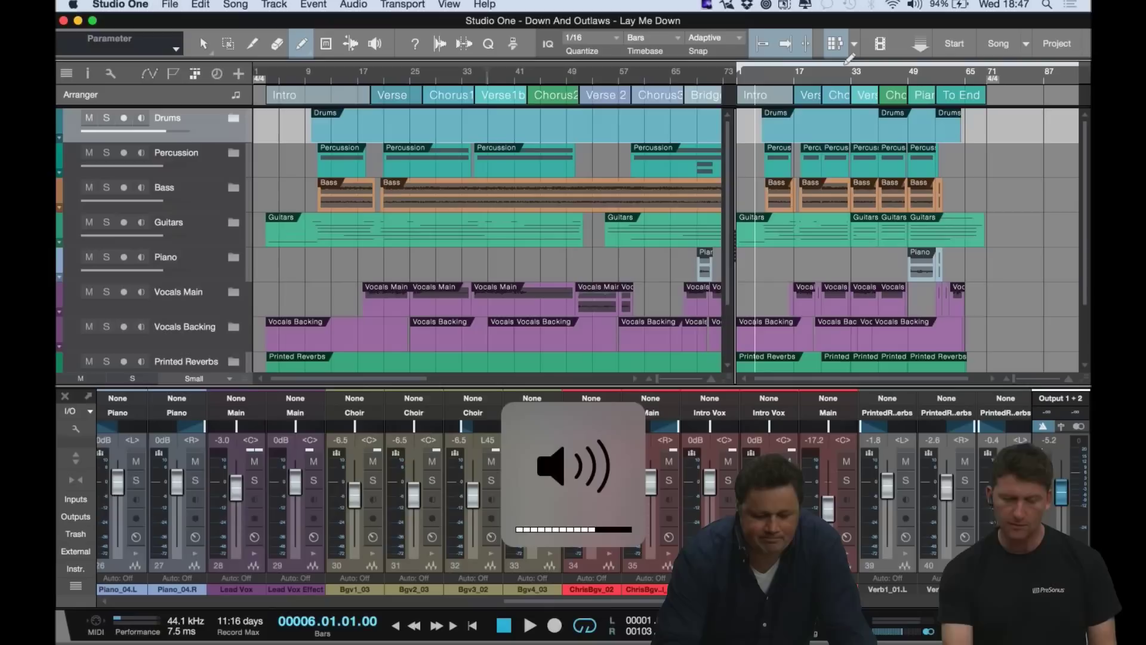
pyautogui.press('space')
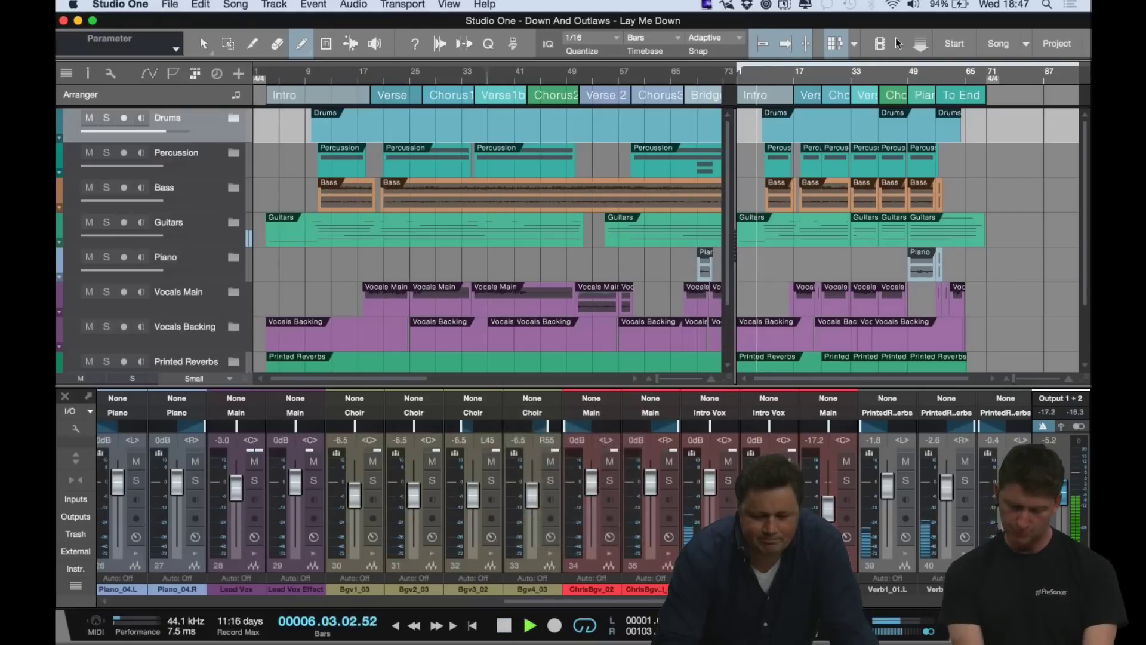
pyautogui.click(802, 75)
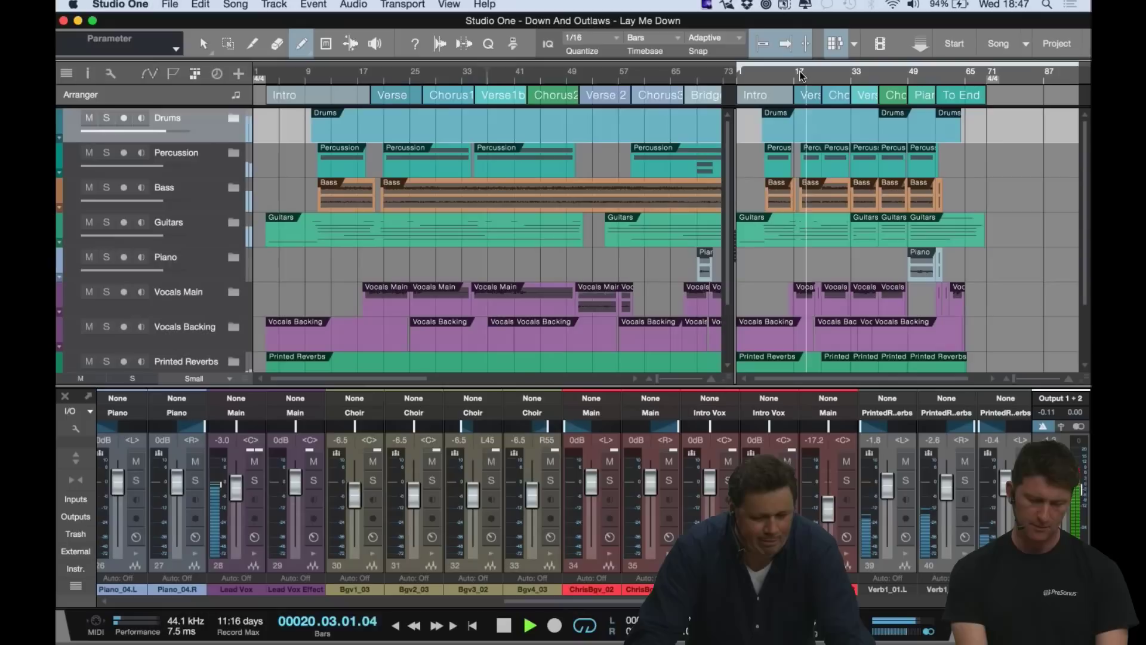
pyautogui.click(535, 74)
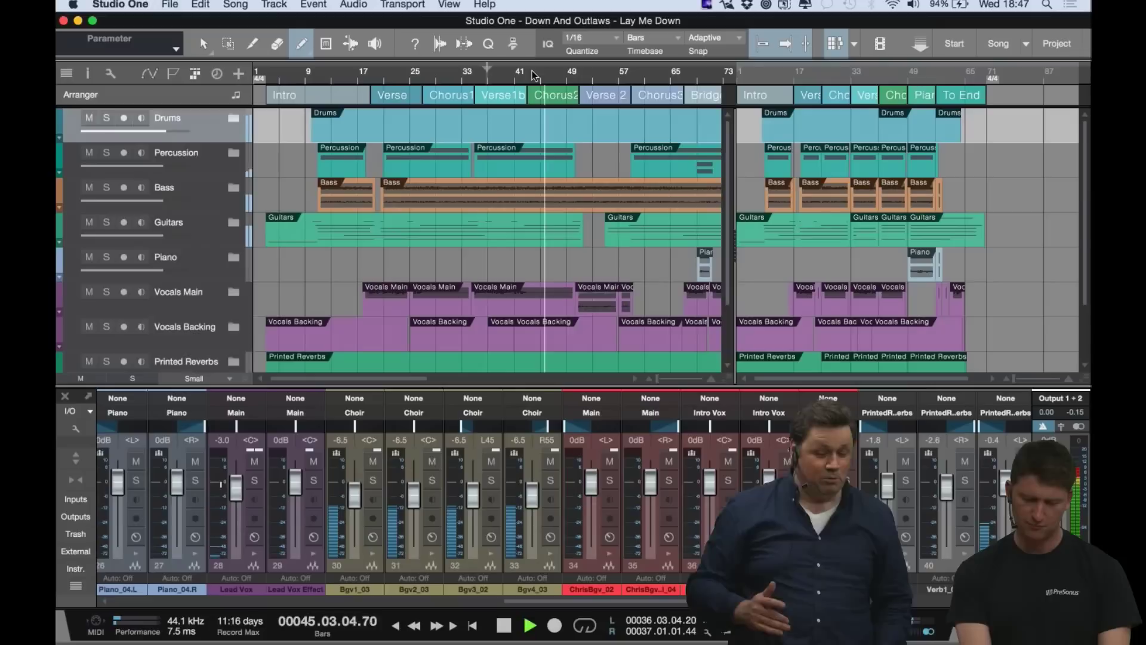
pyautogui.press('space')
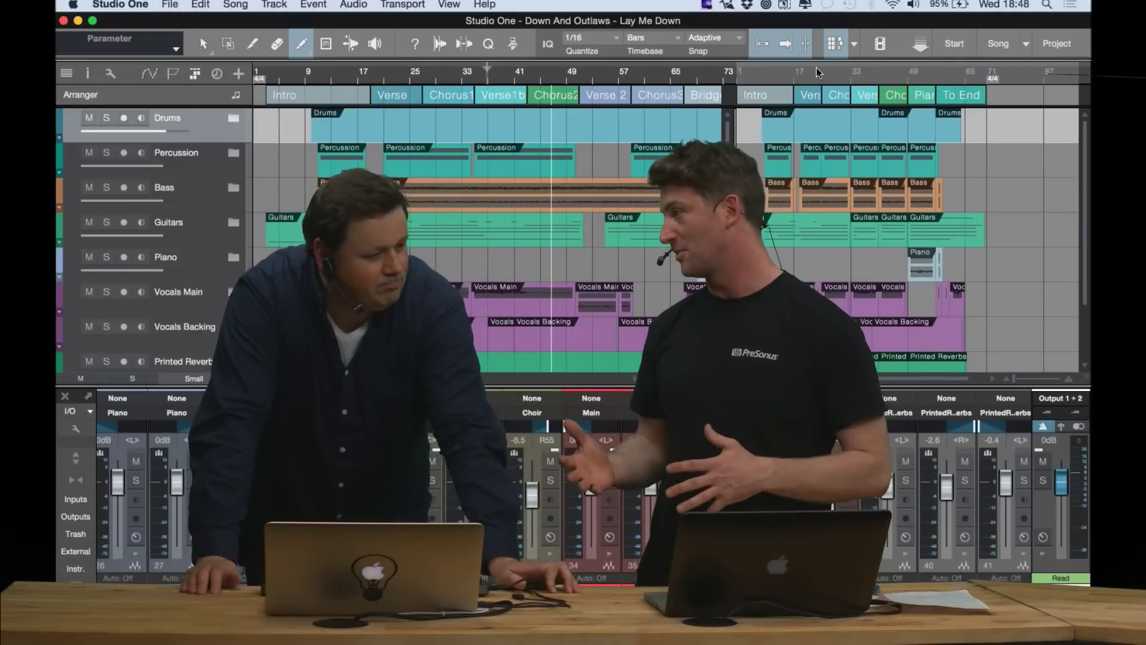
# - Hide and reopen the scratch pad, and switch from the Radio Edit to the Guitar Solo and Album Version pads
pyautogui.click(837, 43)
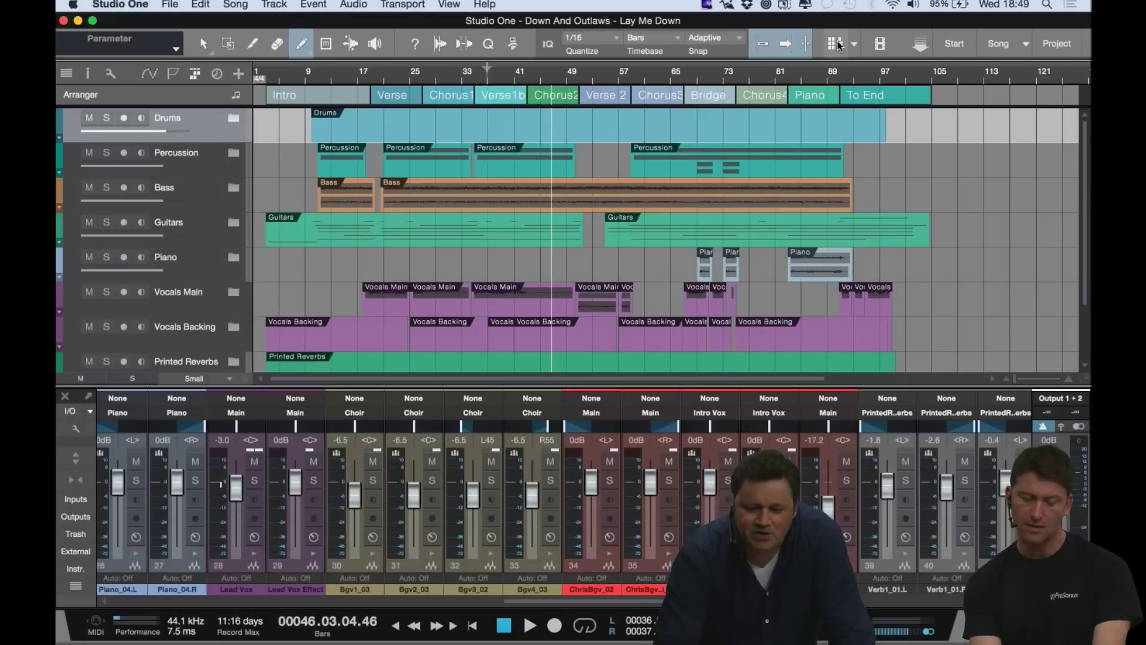
pyautogui.click(838, 45)
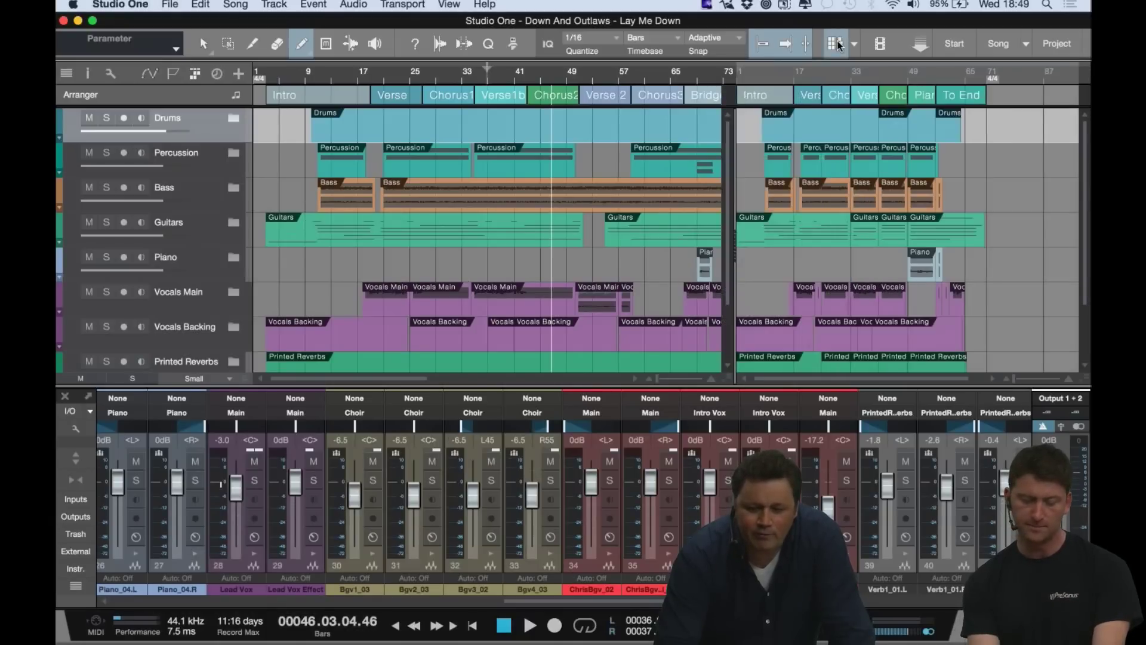
pyautogui.click(855, 50)
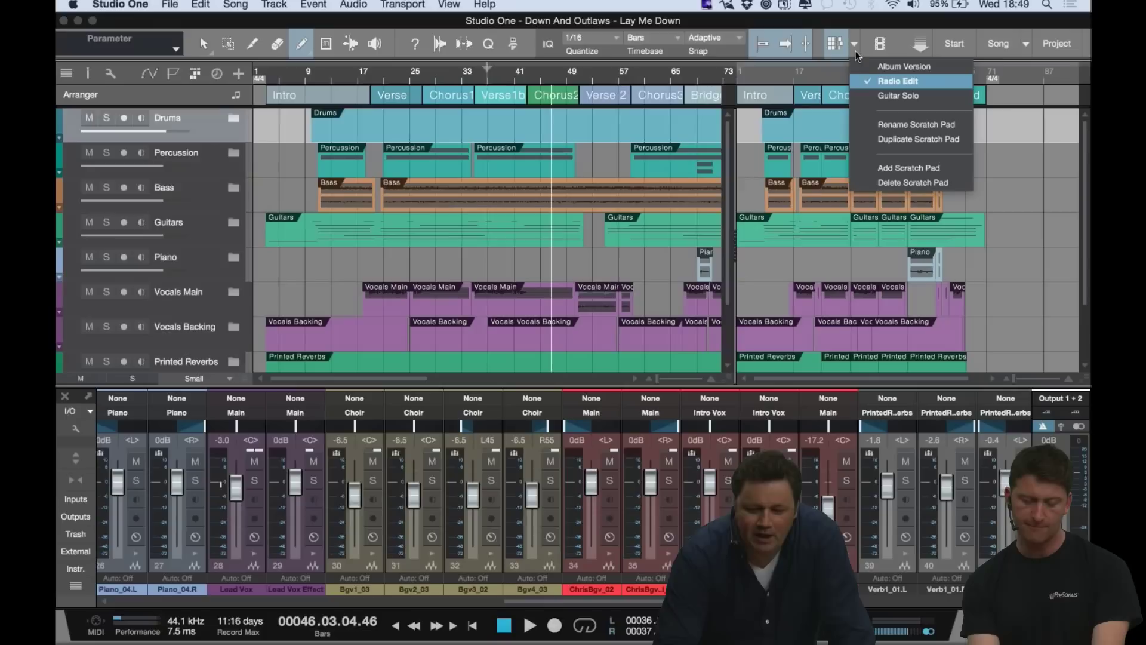
pyautogui.click(885, 69)
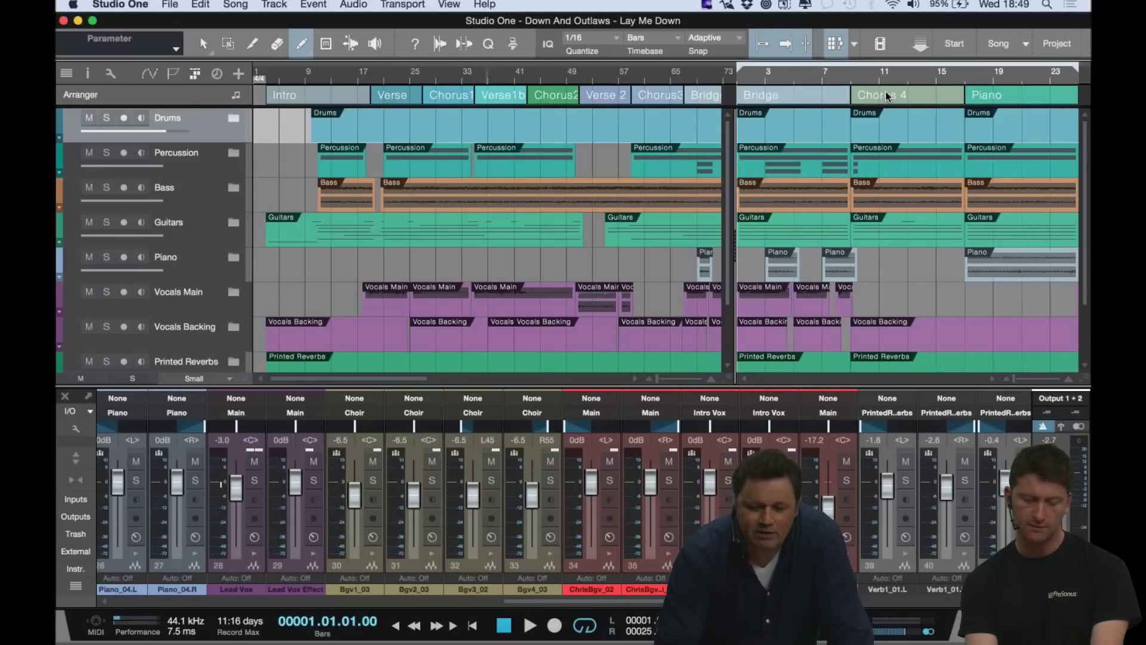
pyautogui.click(857, 47)
pyautogui.click(871, 62)
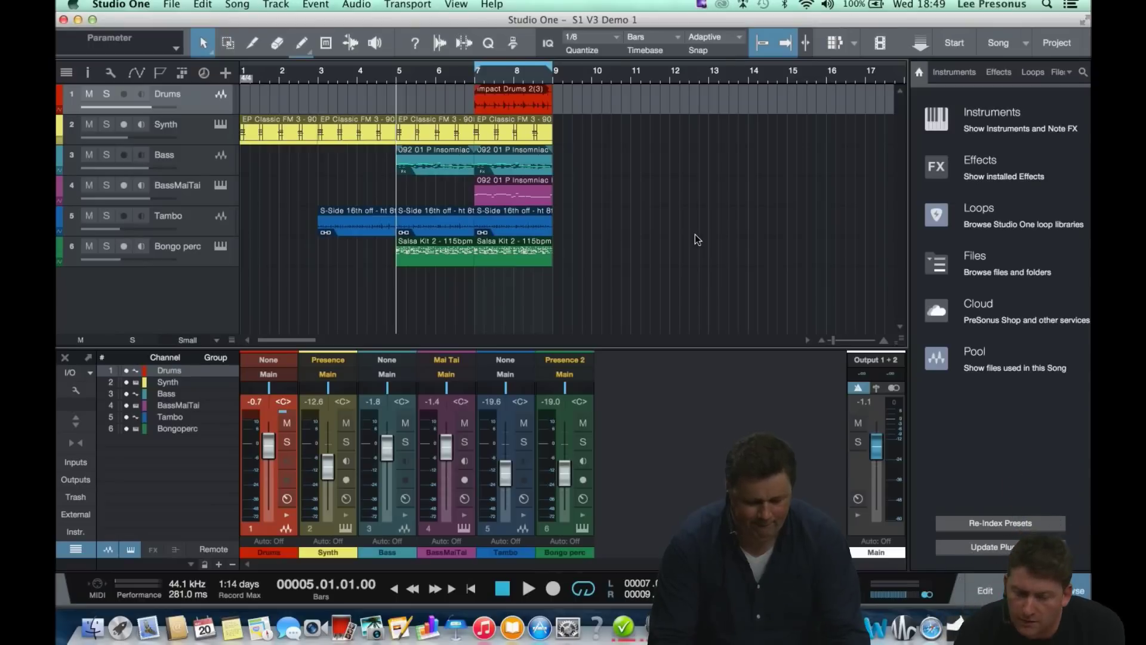
# - List the PreSonus instruments in the browser and open the BassMaiTai track's Mai Tai editor
pyautogui.click(954, 72)
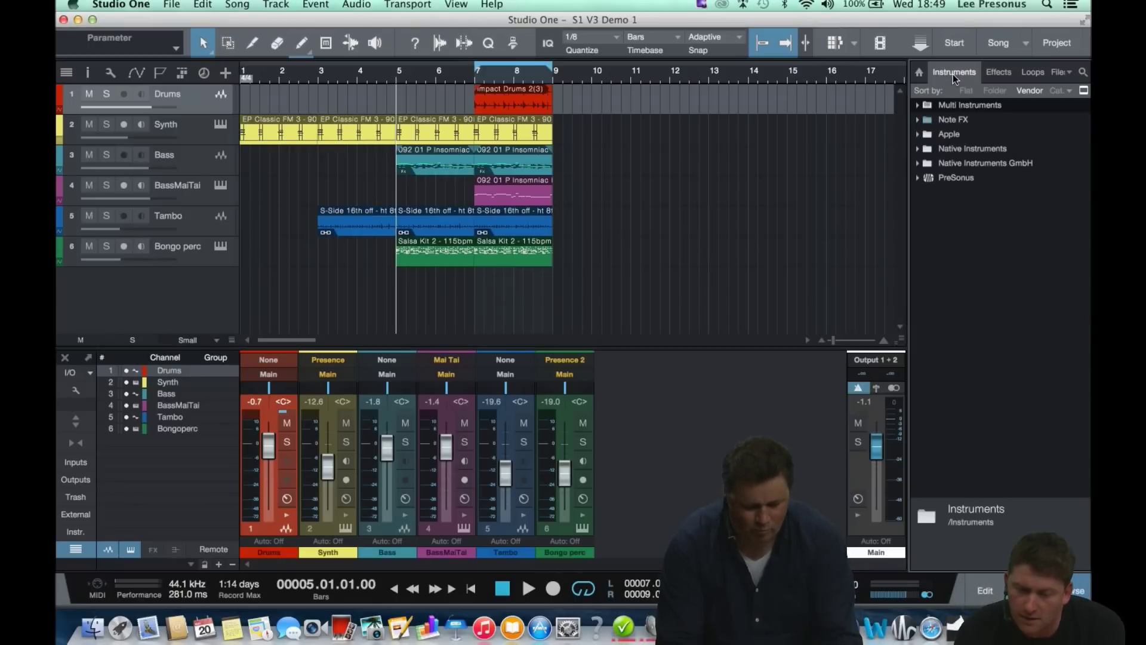
pyautogui.click(915, 178)
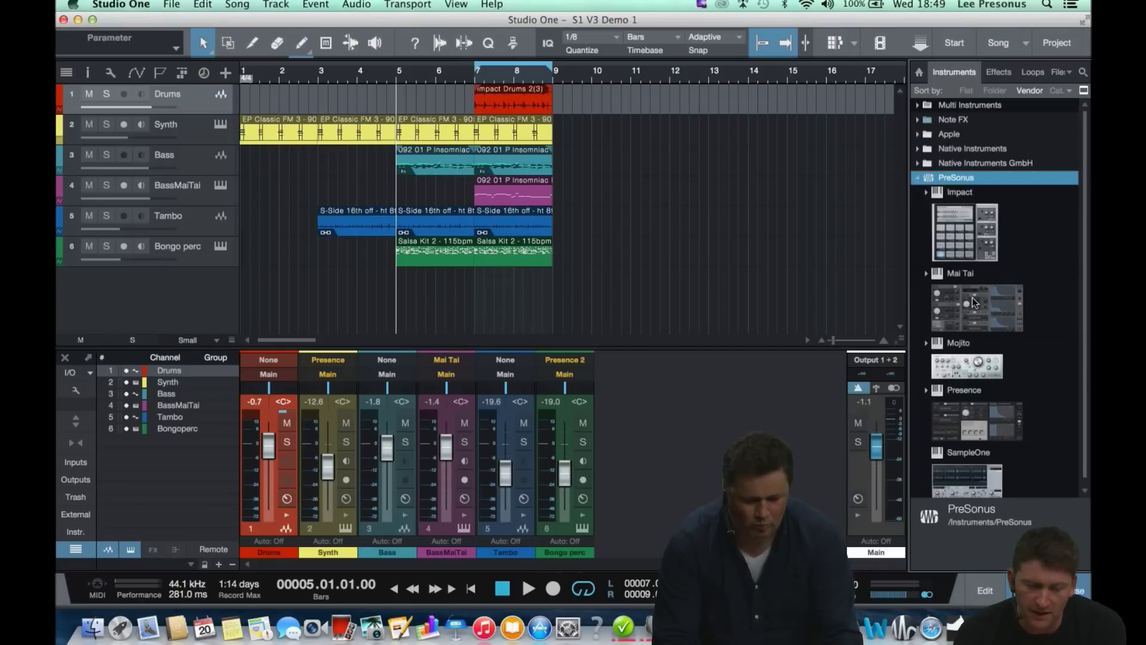
pyautogui.click(220, 187)
pyautogui.moveTo(450, 33); pyautogui.dragTo(427, 300)
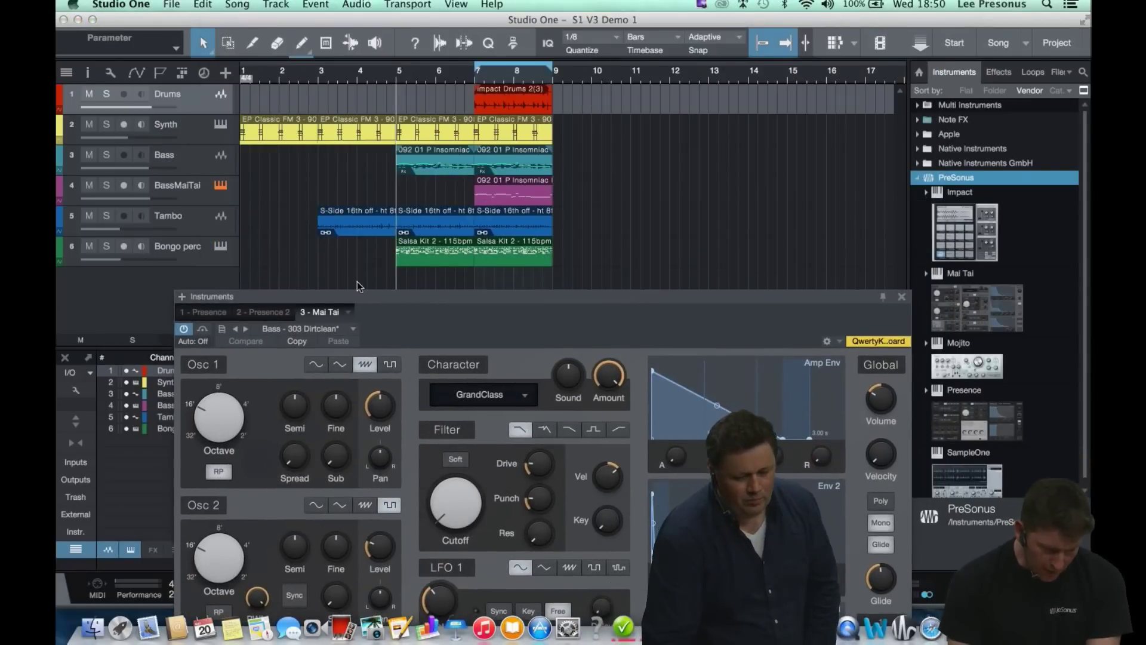
# - Solo the BassMaiTai track and start playback from about the middle of bar 6
pyautogui.click(107, 186)
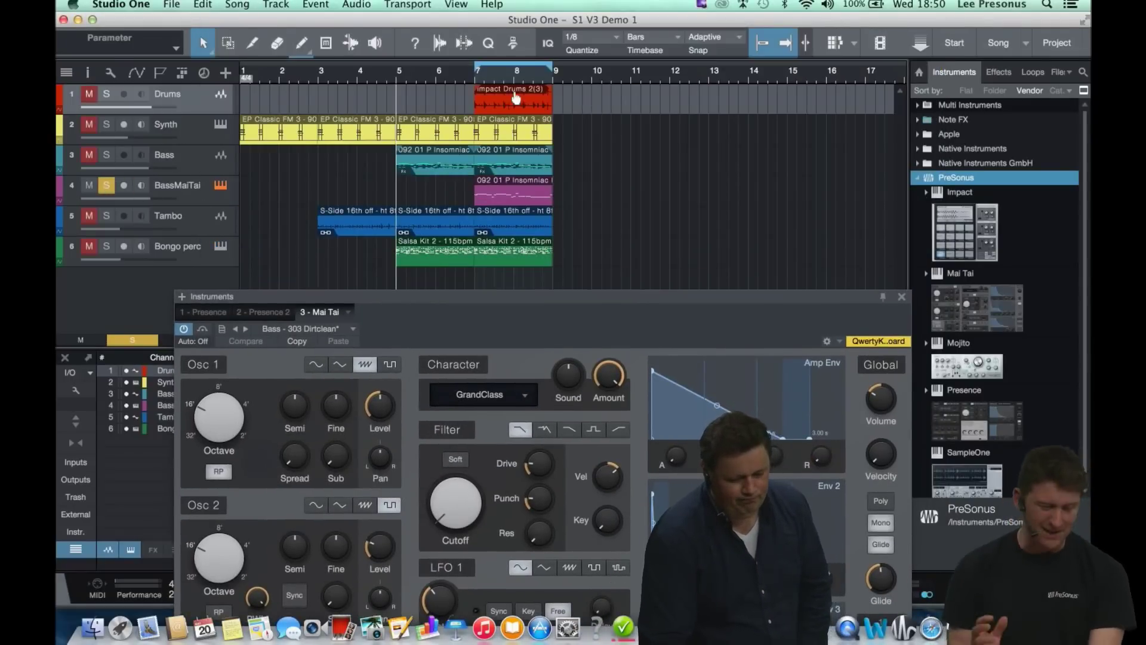
pyautogui.click(461, 79)
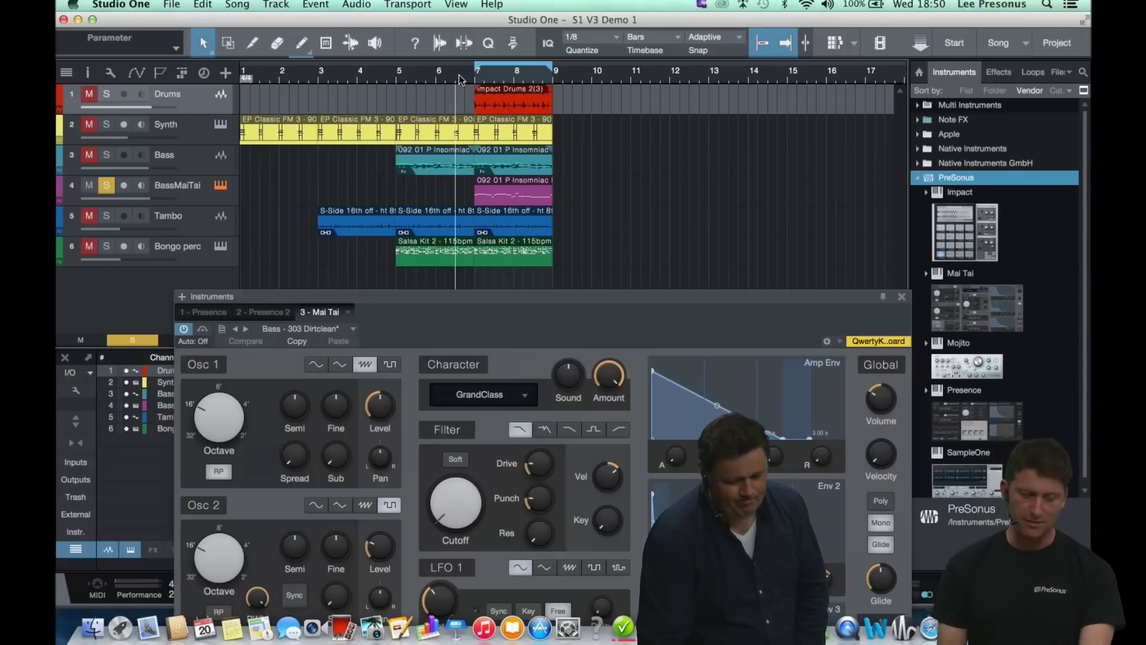
pyautogui.press('space')
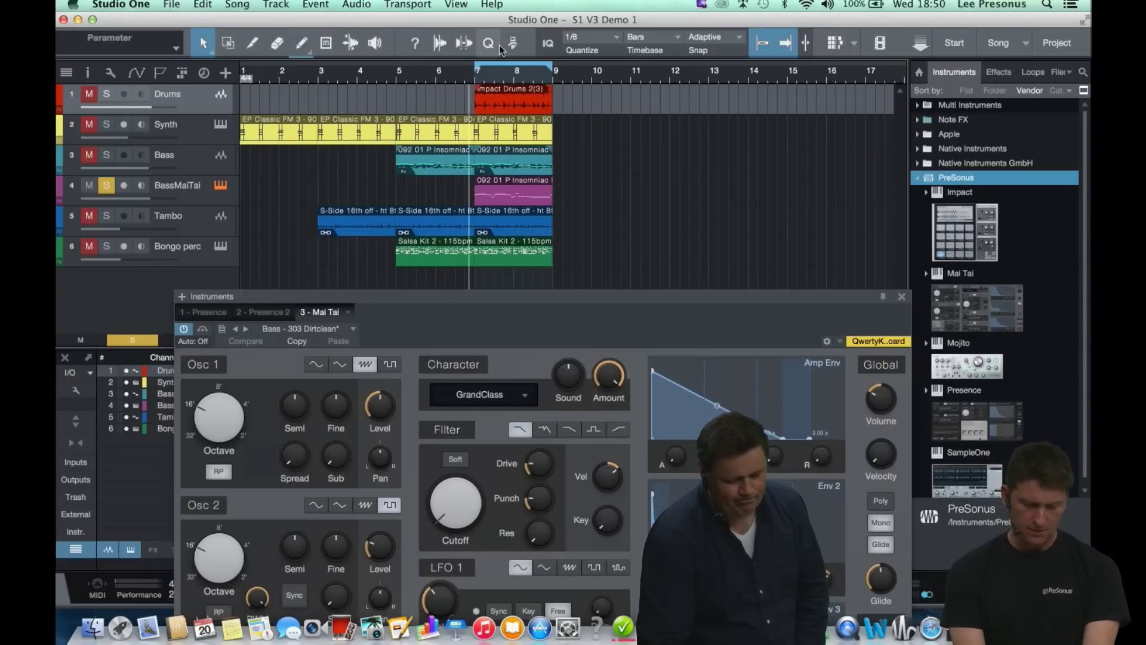
# - Set Mai Tai's filter cutoff to 23.77 Hz
pyautogui.moveTo(429, 302); pyautogui.dragTo(445, 74)
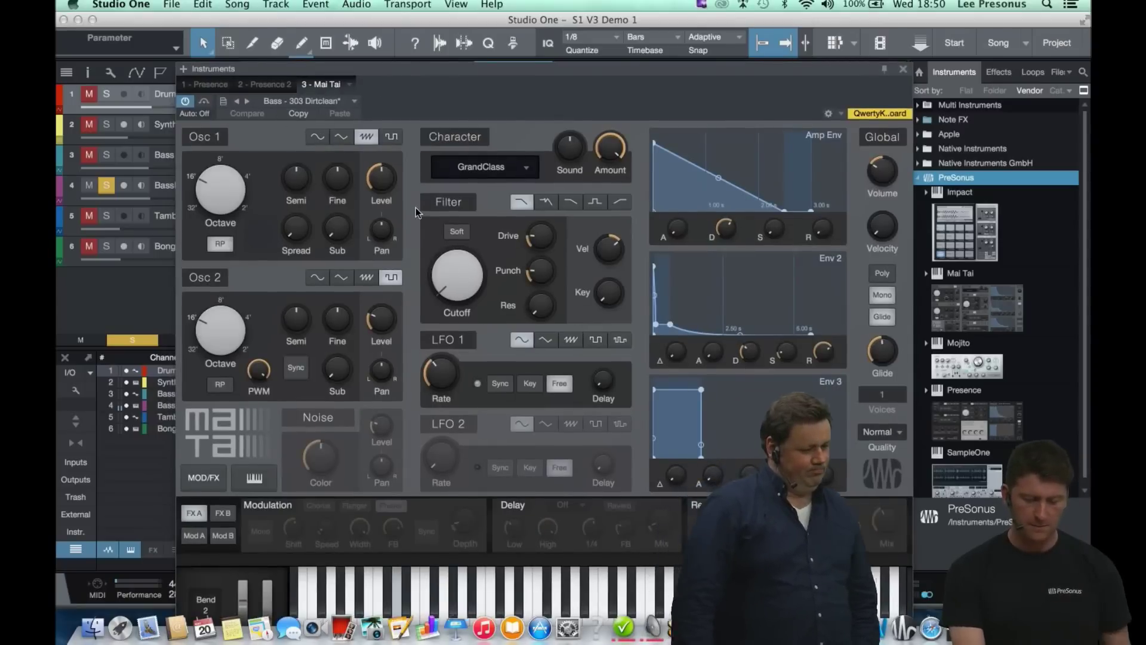
pyautogui.moveTo(462, 266)
pyautogui.mouseDown()
pyautogui.moveTo(468, 181)
pyautogui.moveTo(456, 260)
pyautogui.mouseUp()
pyautogui.moveTo(522, 68); pyautogui.dragTo(600, 79)
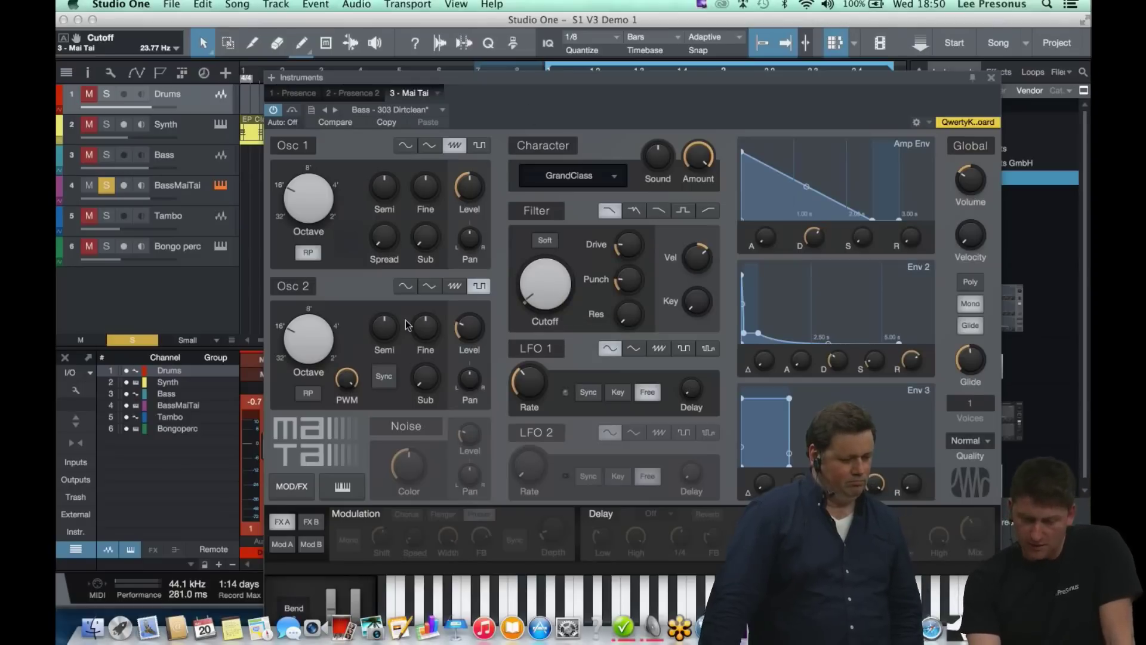
# - Examine Mai Tai's FX A and FX B effect pages
pyautogui.moveTo(794, 87); pyautogui.dragTo(784, 38)
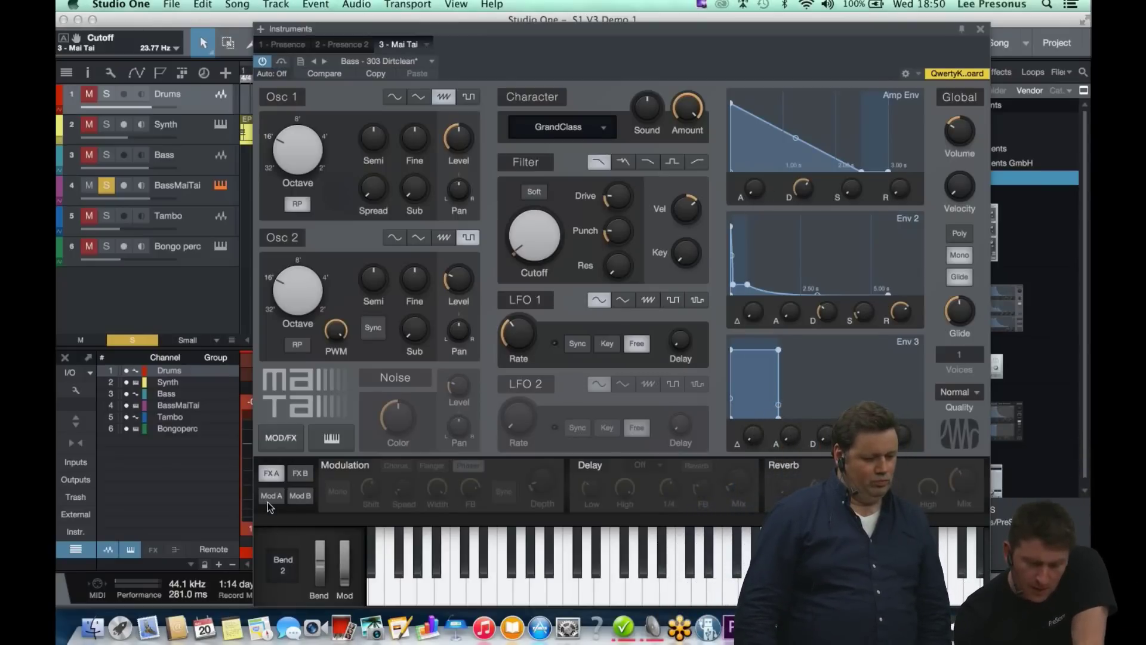
pyautogui.click(300, 473)
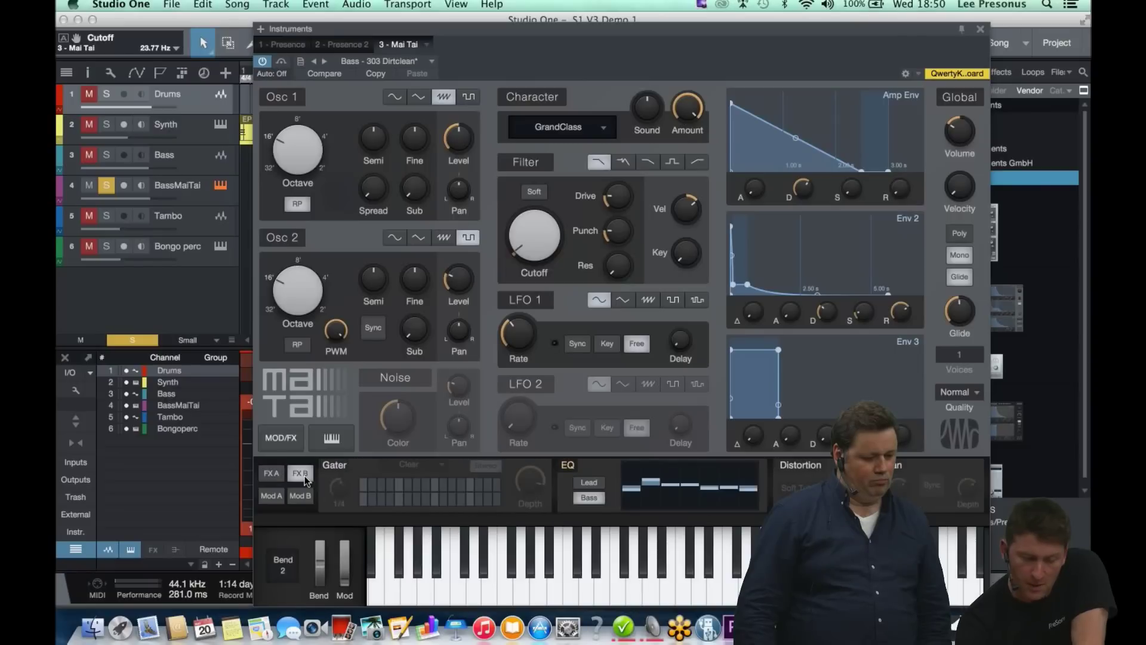
pyautogui.click(267, 475)
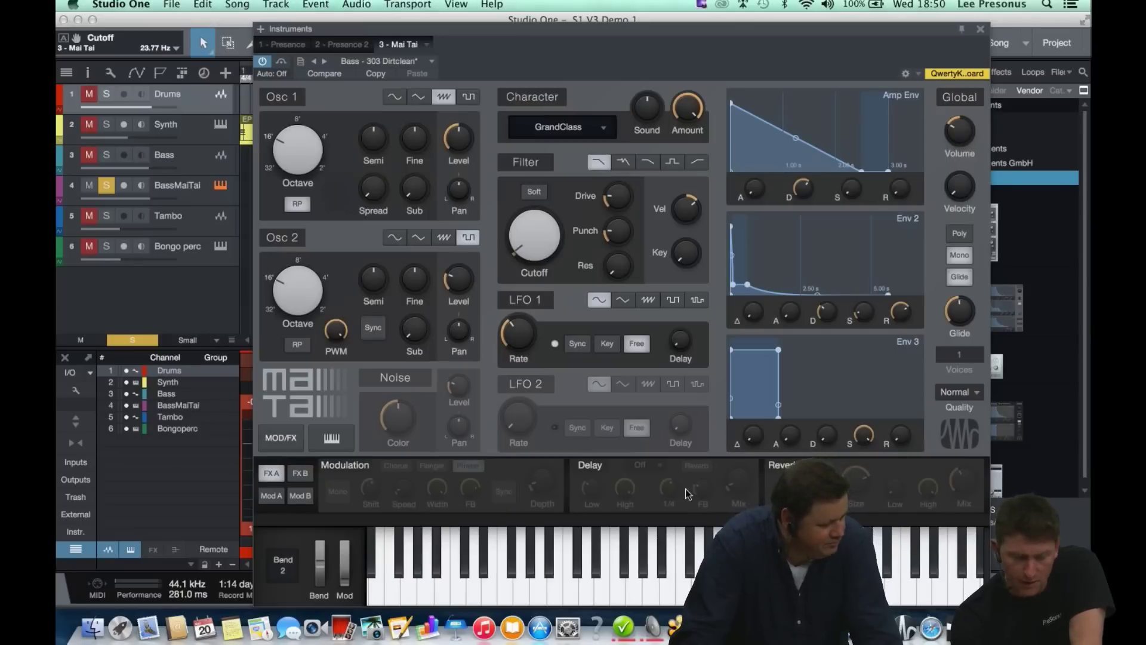
pyautogui.click(300, 474)
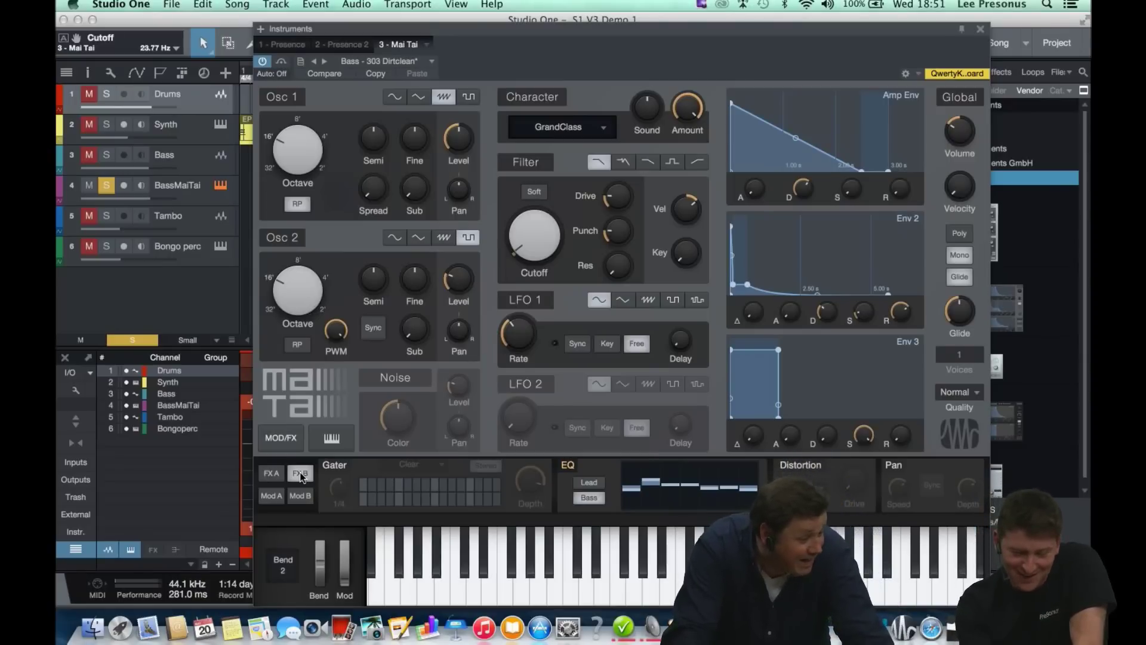
# - Enable Mai Tai's Gater, load the Pulsorate pattern, and turn off its stereo mode
pyautogui.click(339, 471)
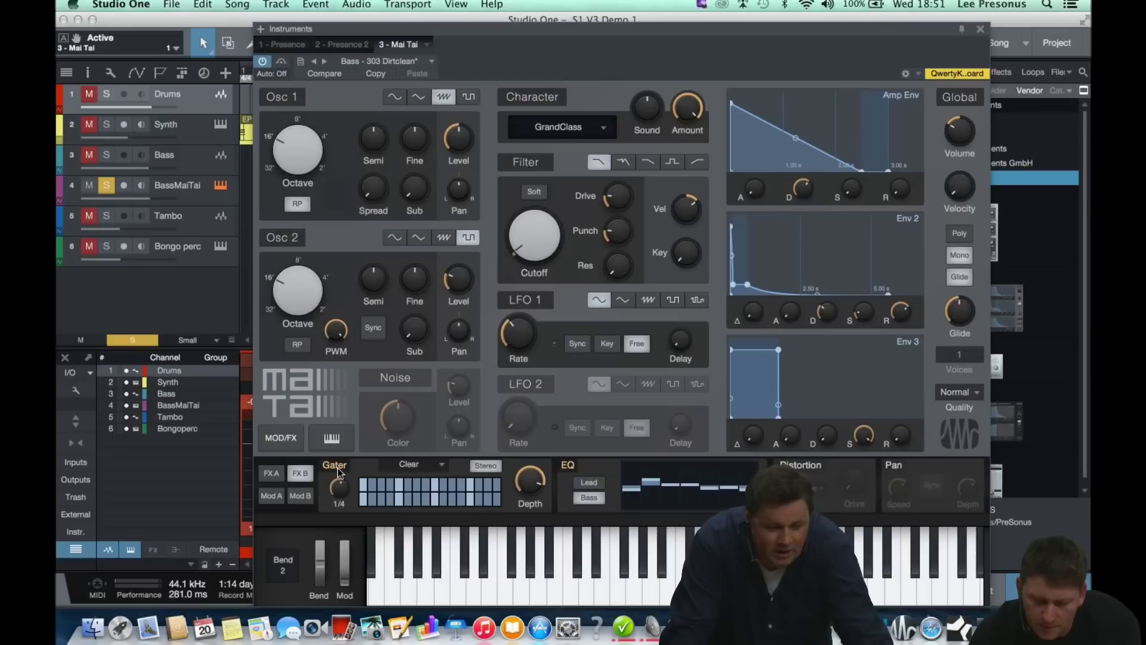
pyautogui.click(439, 466)
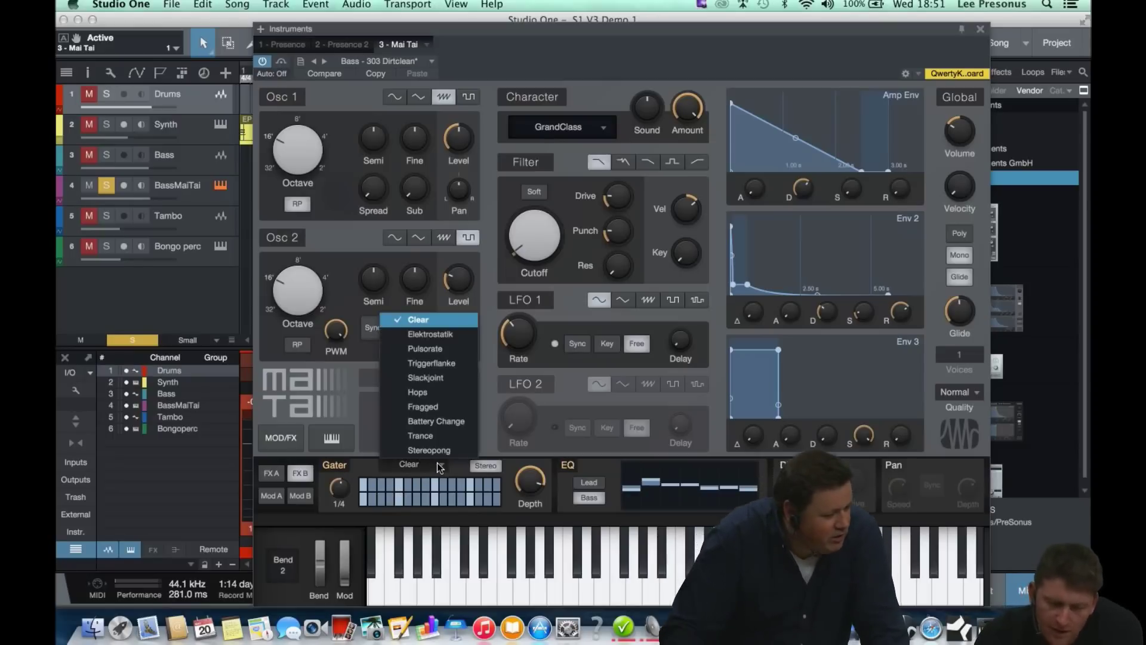
pyautogui.click(436, 355)
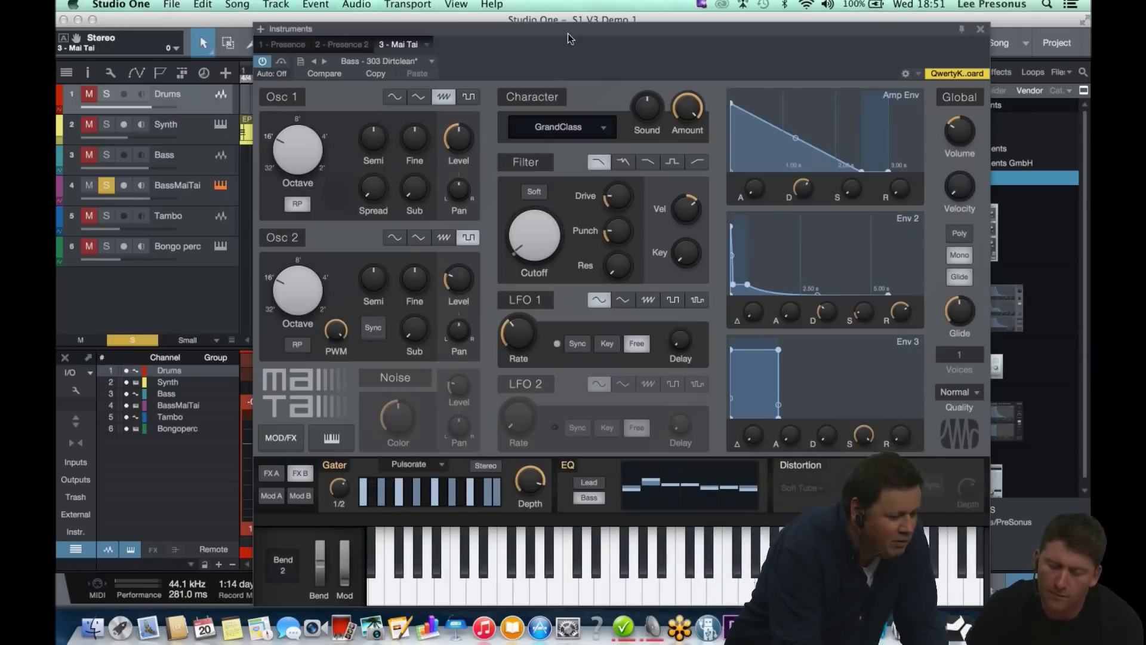
pyautogui.moveTo(566, 34); pyautogui.dragTo(800, 84)
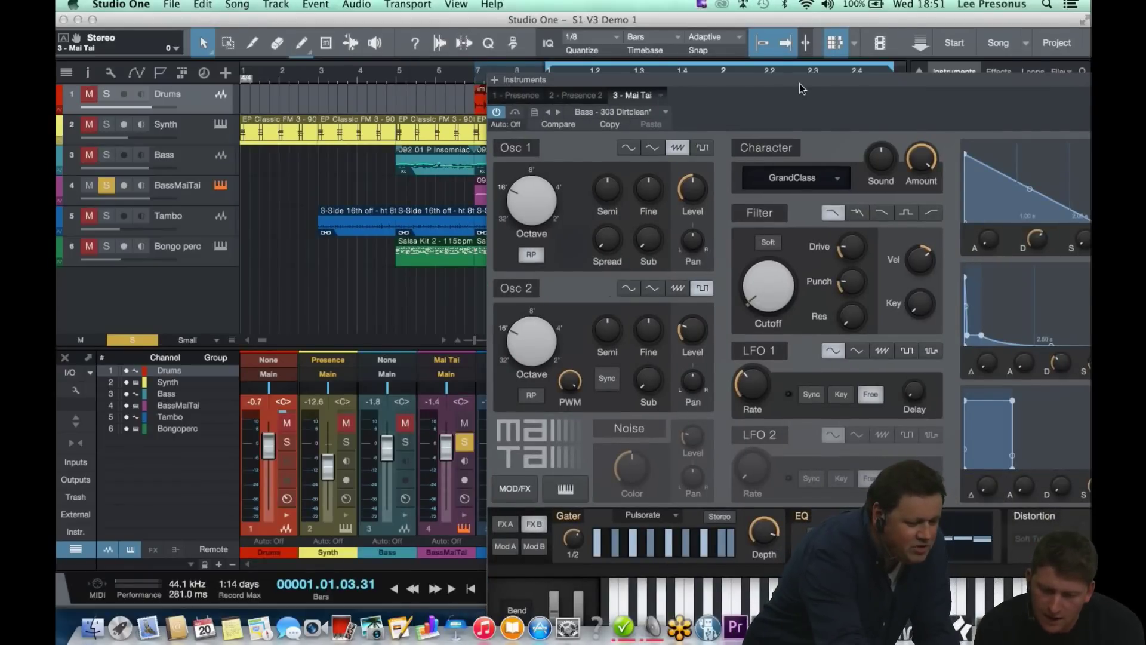
pyautogui.moveTo(699, 78); pyautogui.dragTo(382, 17)
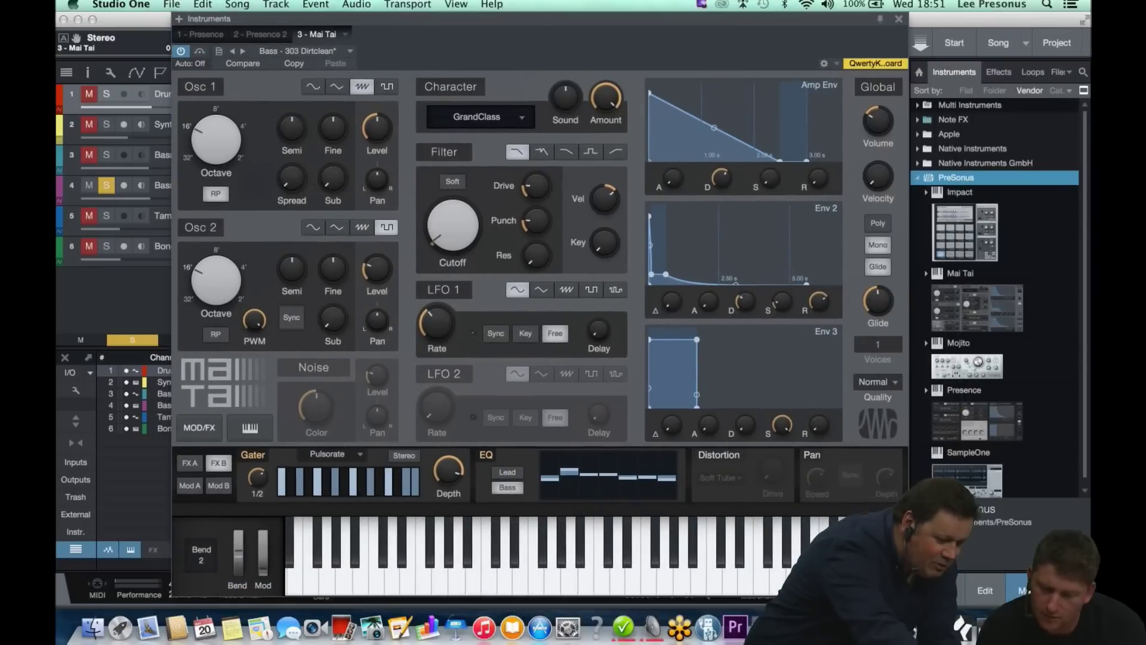
# - Check Mai Tai's quality options without changing them, and set the filter's Drive to 78%
pyautogui.click(895, 384)
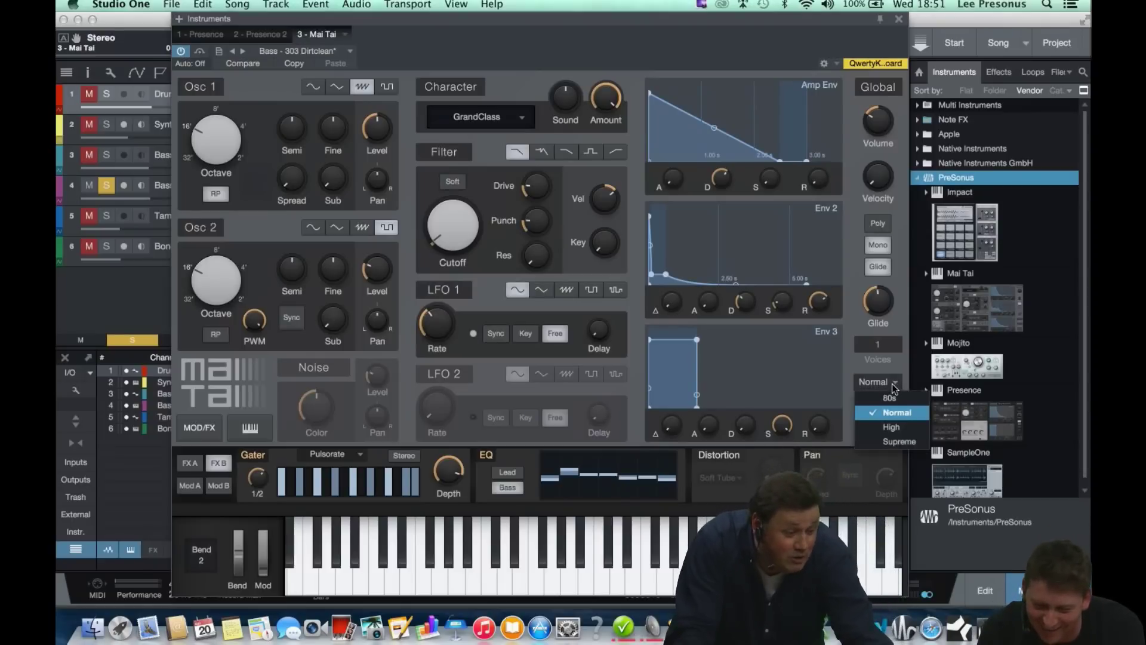
pyautogui.click(901, 369)
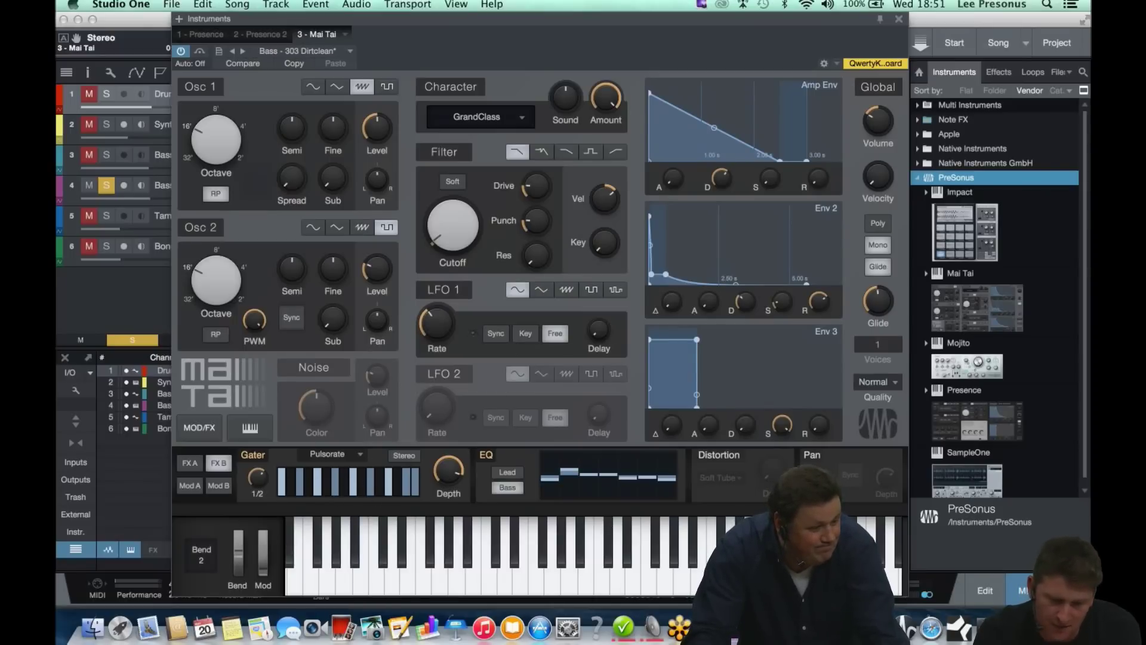
pyautogui.moveTo(467, 32); pyautogui.dragTo(615, 58)
pyautogui.moveTo(529, 151); pyautogui.dragTo(502, 108)
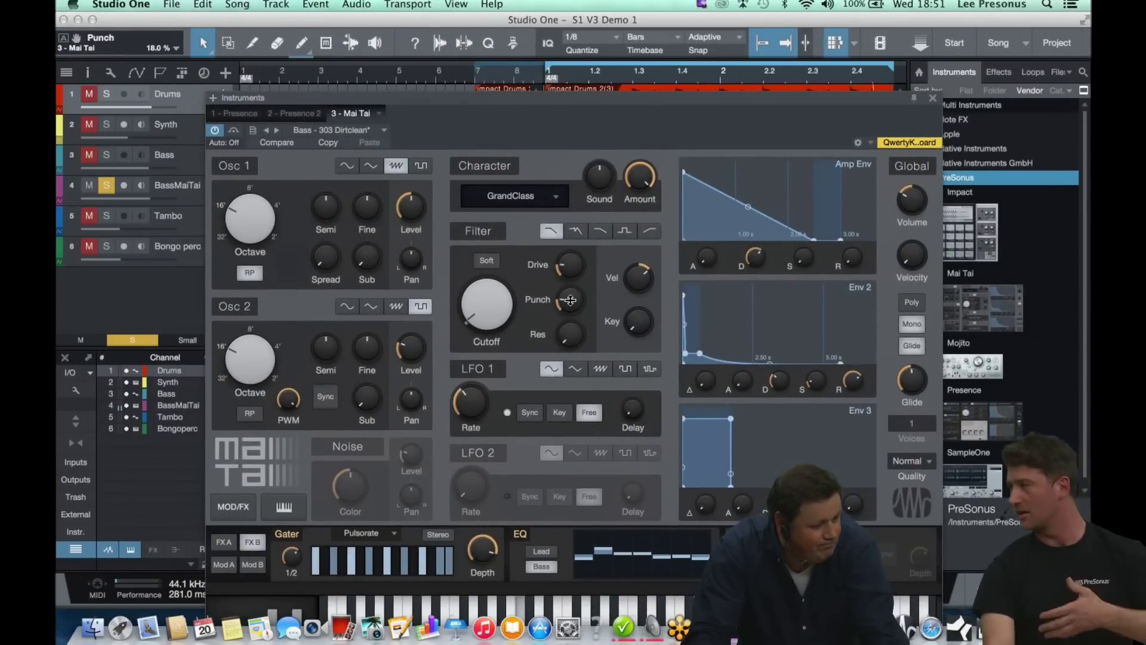
pyautogui.moveTo(570, 300); pyautogui.dragTo(587, 318)
pyautogui.moveTo(573, 255); pyautogui.dragTo(578, 189)
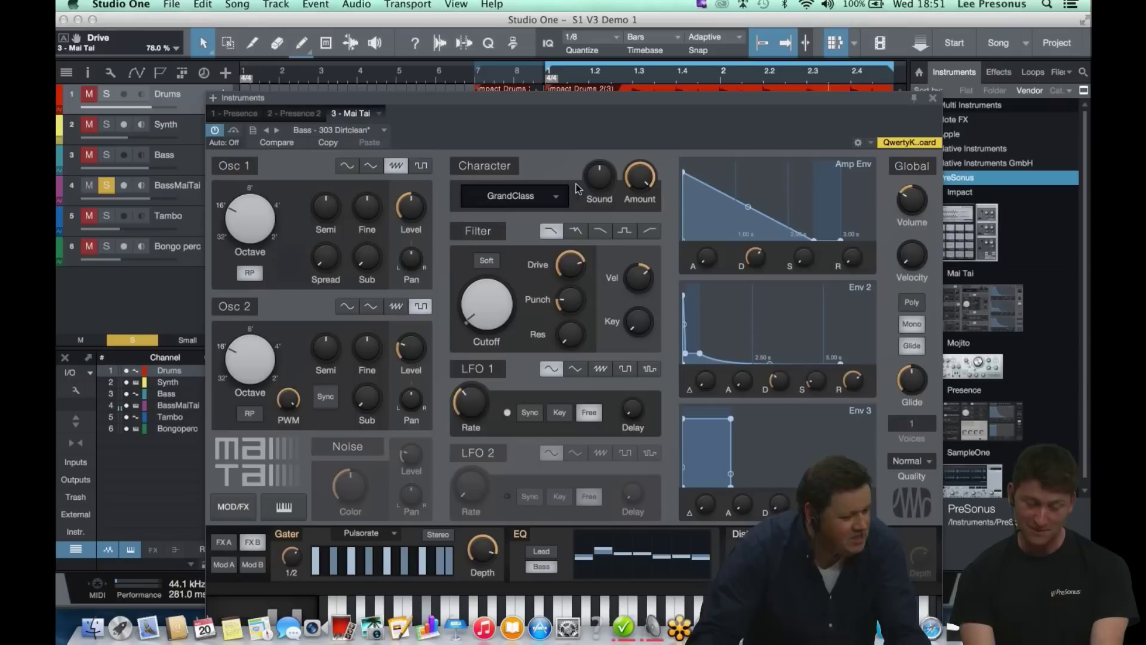
# - Enable Mai Tai's Noise module and set the synth's quality mode to 80s
pyautogui.click(348, 447)
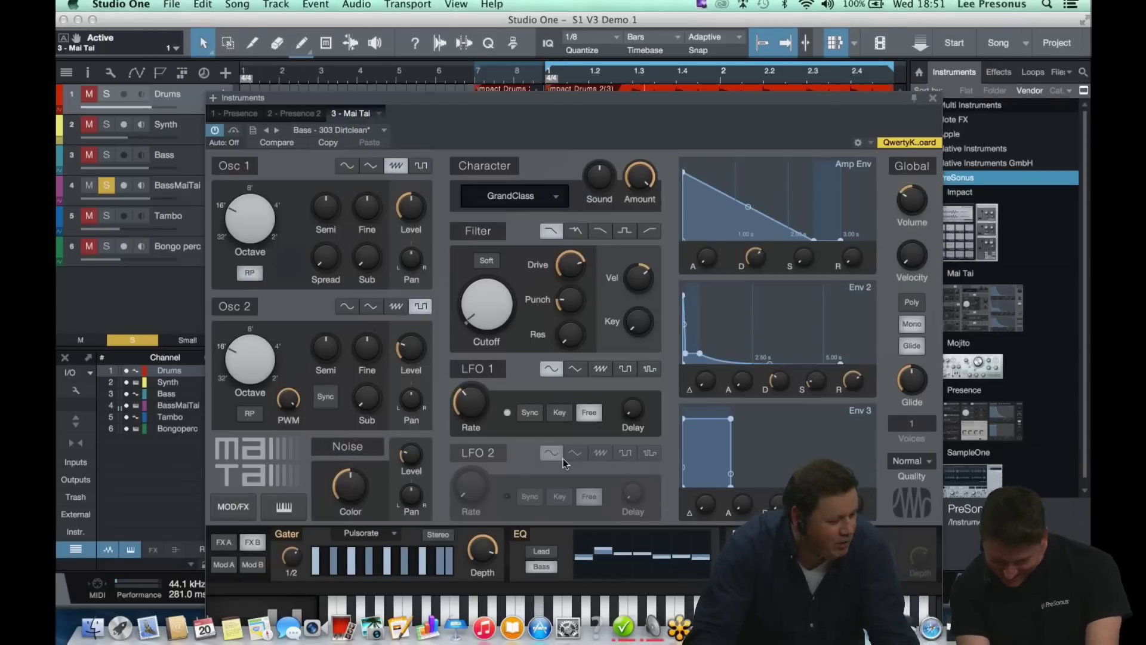
pyautogui.click(926, 464)
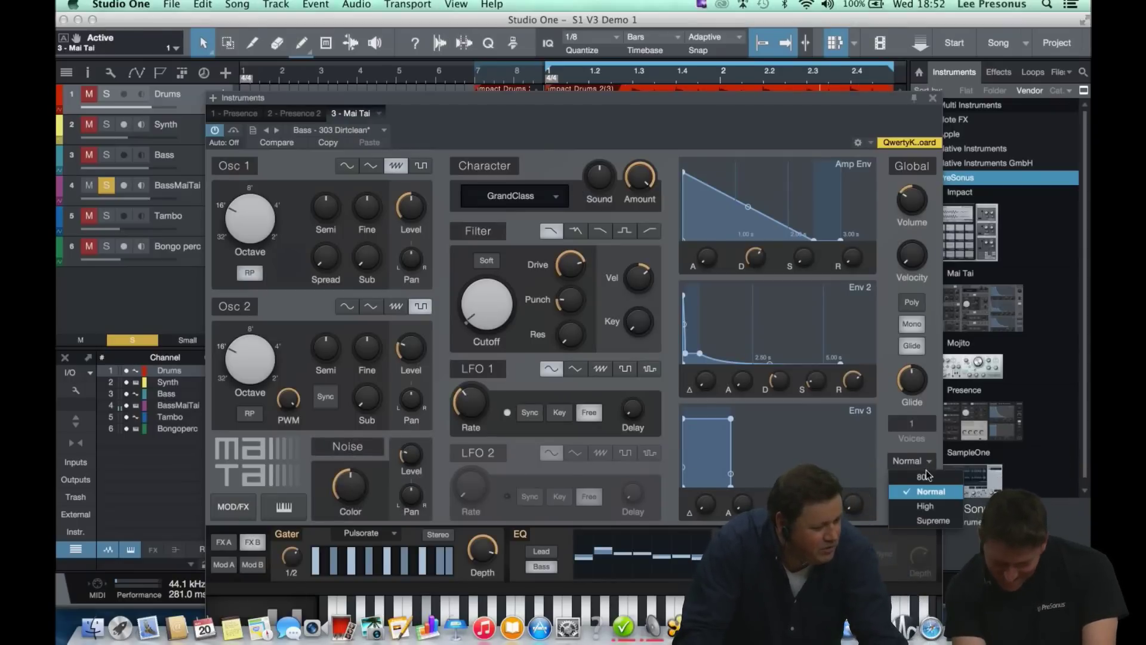
pyautogui.click(930, 481)
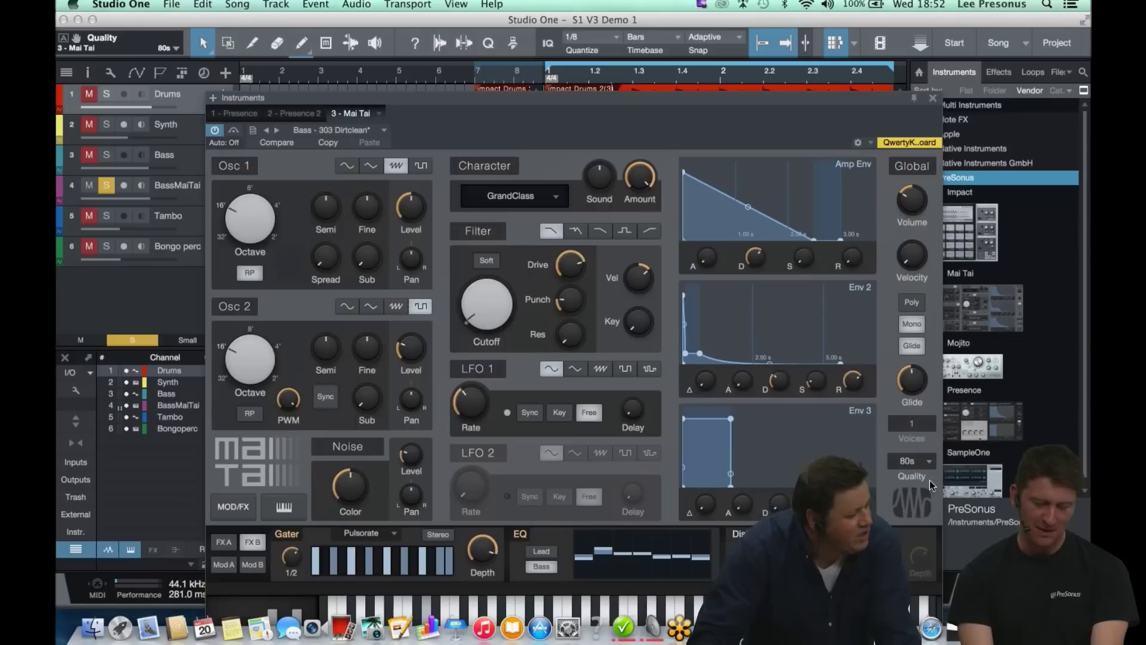
# - Set Mai Tai's noise color to 0.68 and its filter cutoff to 1.22 kHz
pyautogui.moveTo(349, 471); pyautogui.dragTo(350, 470)
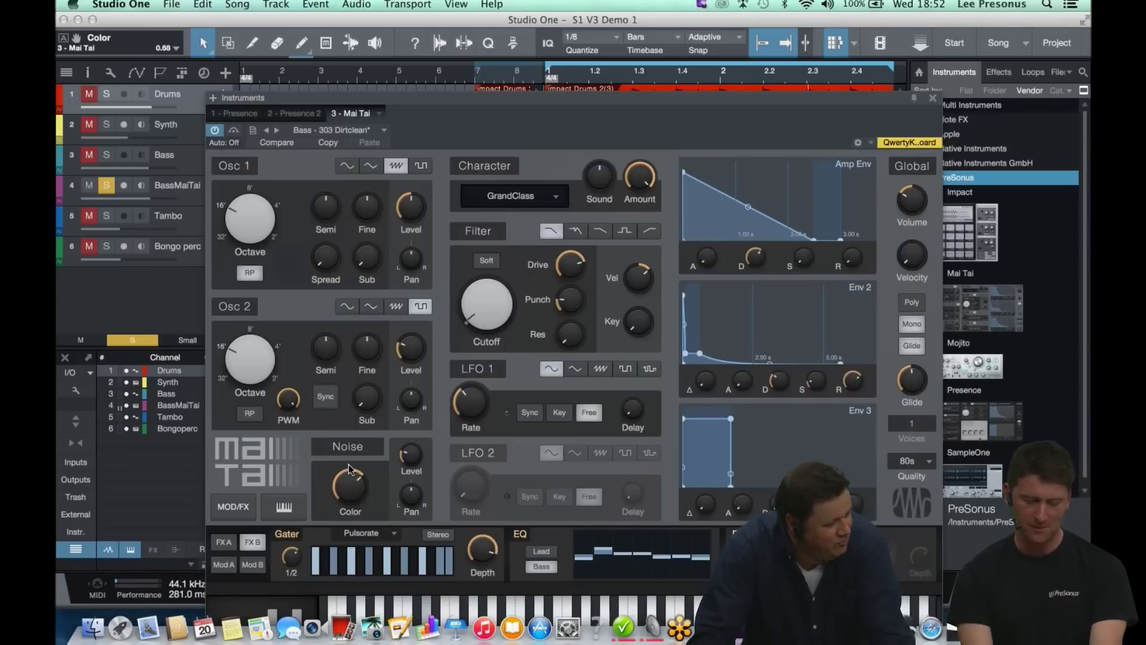
pyautogui.moveTo(500, 282); pyautogui.dragTo(501, 229)
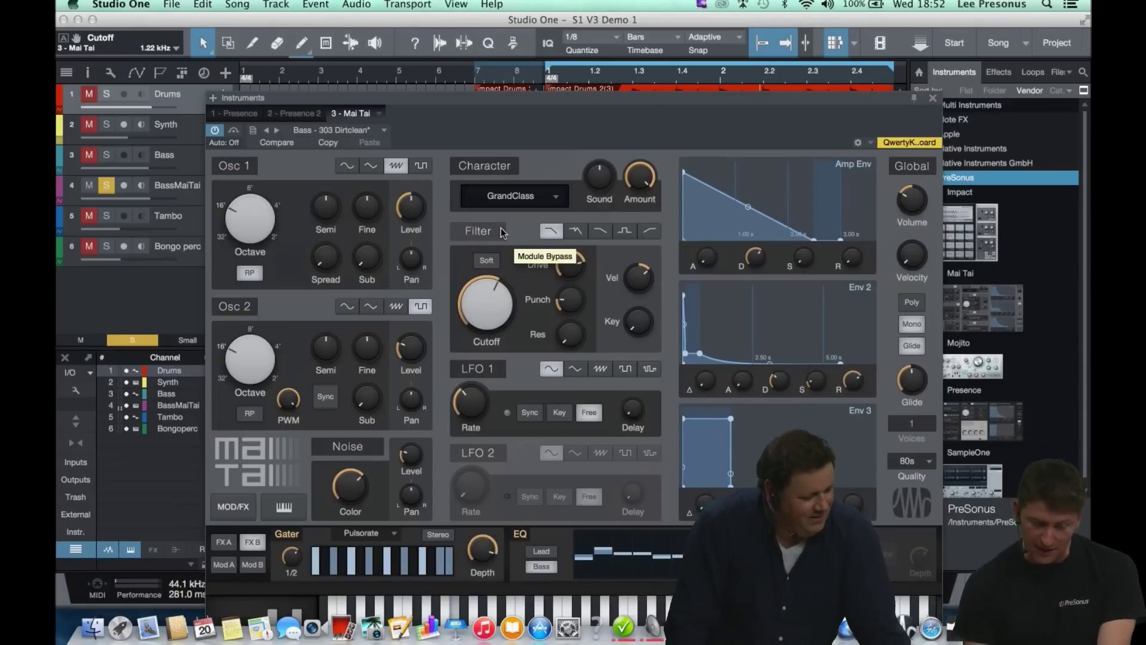
# - Unsolo the BassMaiTai track and set its volume to -0.8 dB
pyautogui.moveTo(486, 97); pyautogui.dragTo(725, 211)
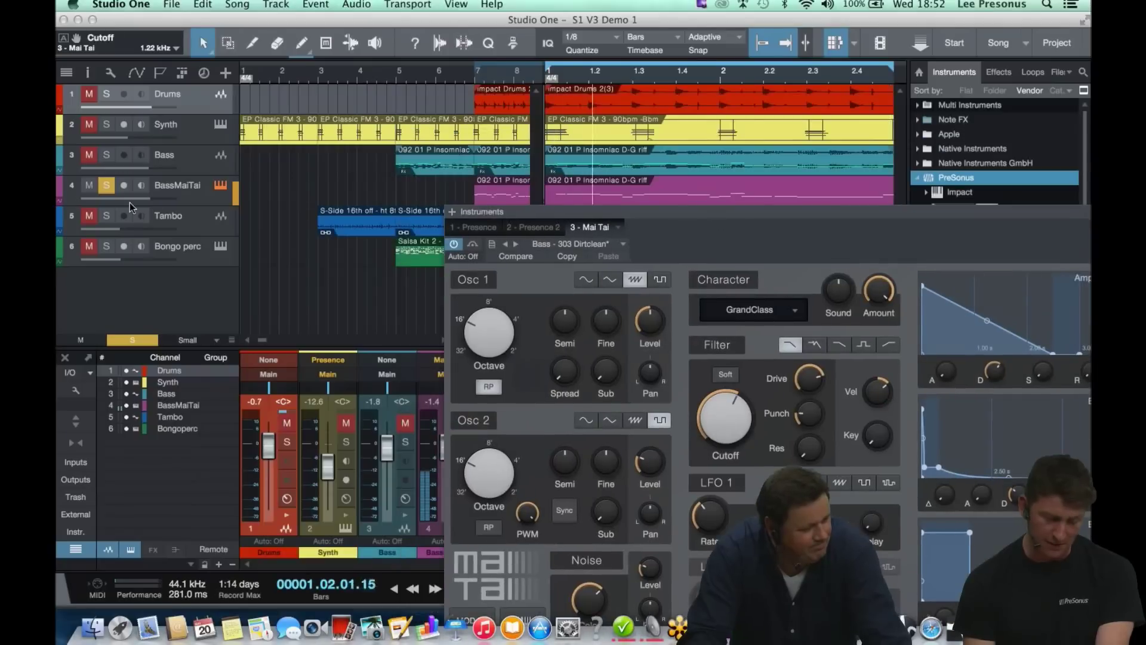
pyautogui.click(107, 184)
pyautogui.moveTo(149, 202)
pyautogui.mouseDown()
pyautogui.moveTo(164, 200)
pyautogui.moveTo(151, 198)
pyautogui.mouseUp()
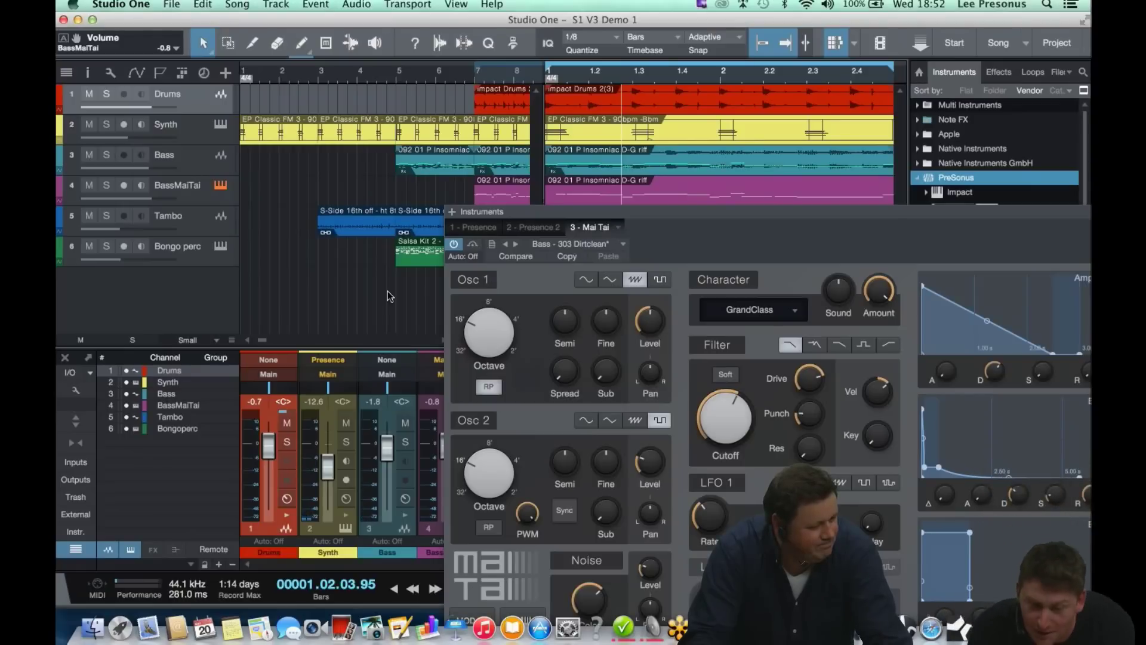
# - Close the Mai Tai editor and hide the mix console to enlarge the arrangement
pyautogui.moveTo(688, 223); pyautogui.dragTo(359, 48)
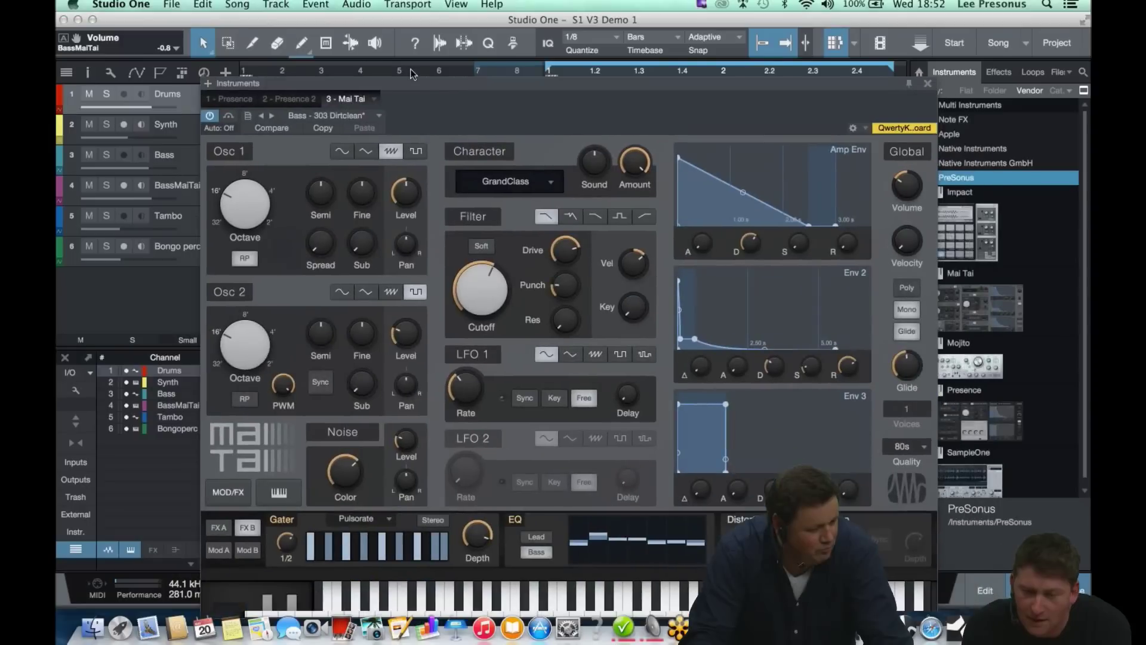
pyautogui.click(843, 38)
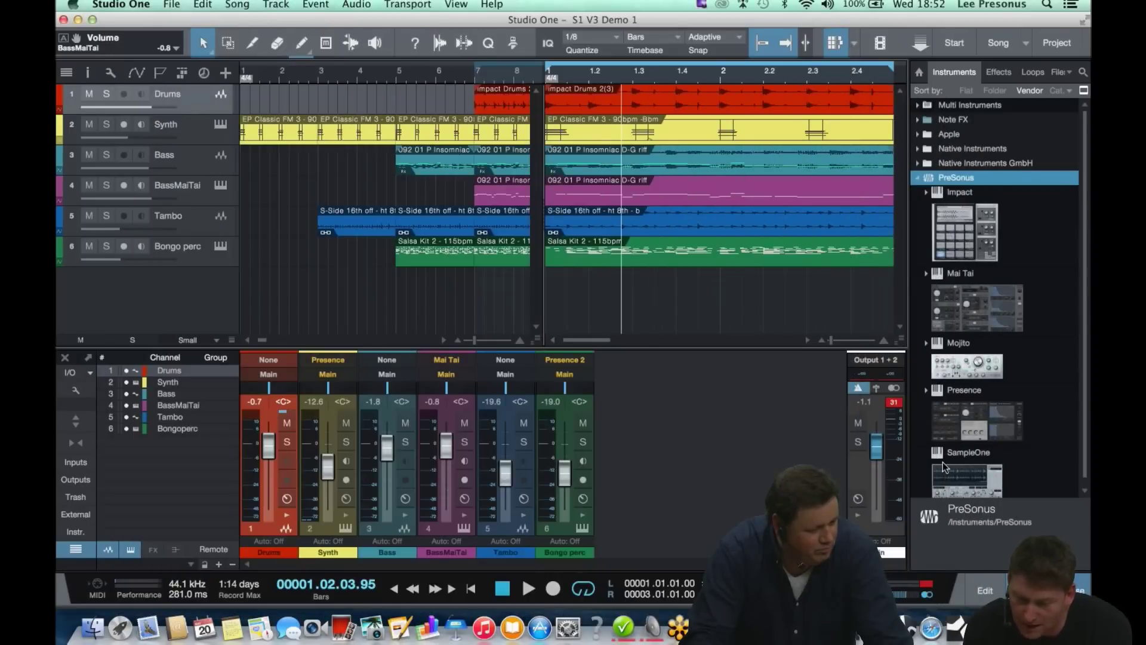
pyautogui.scroll(-1, 991, 420)
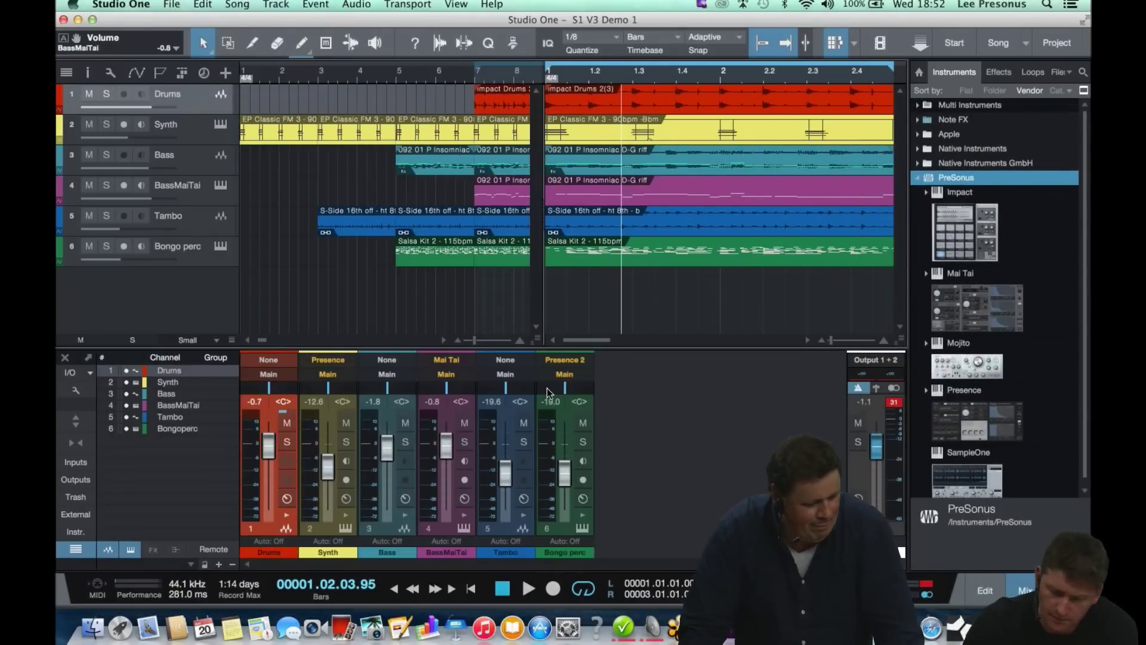
pyautogui.press('F3')
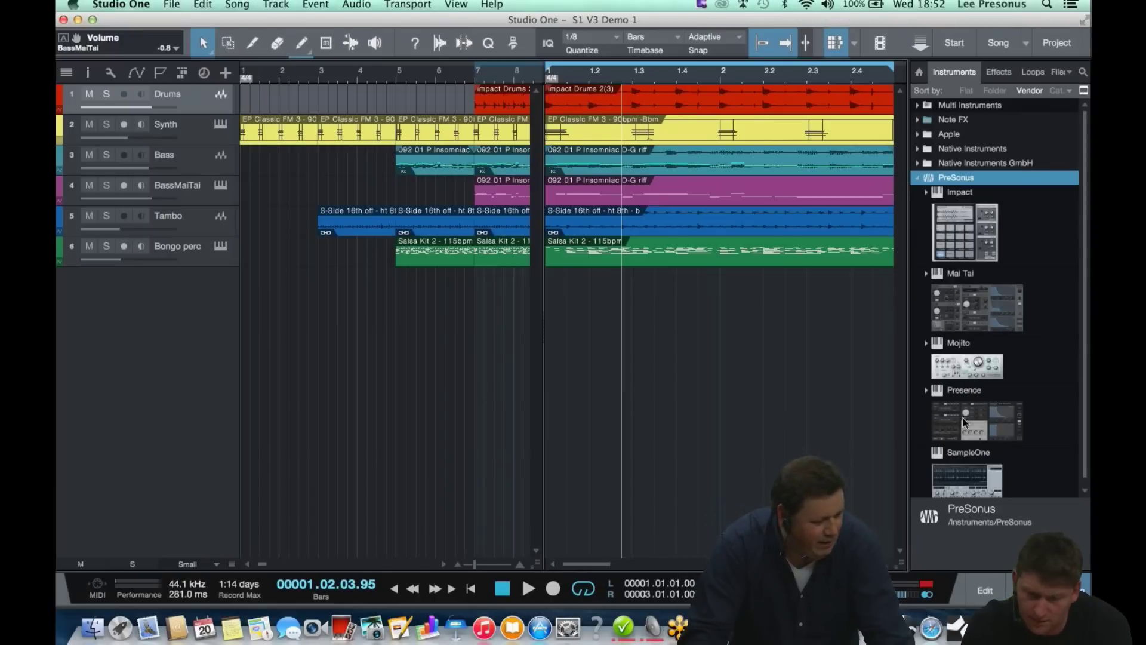
# - Add PreSonus Presence as a new instrument track below Bongo perc and reposition its editor window
pyautogui.moveTo(974, 424); pyautogui.dragTo(305, 322)
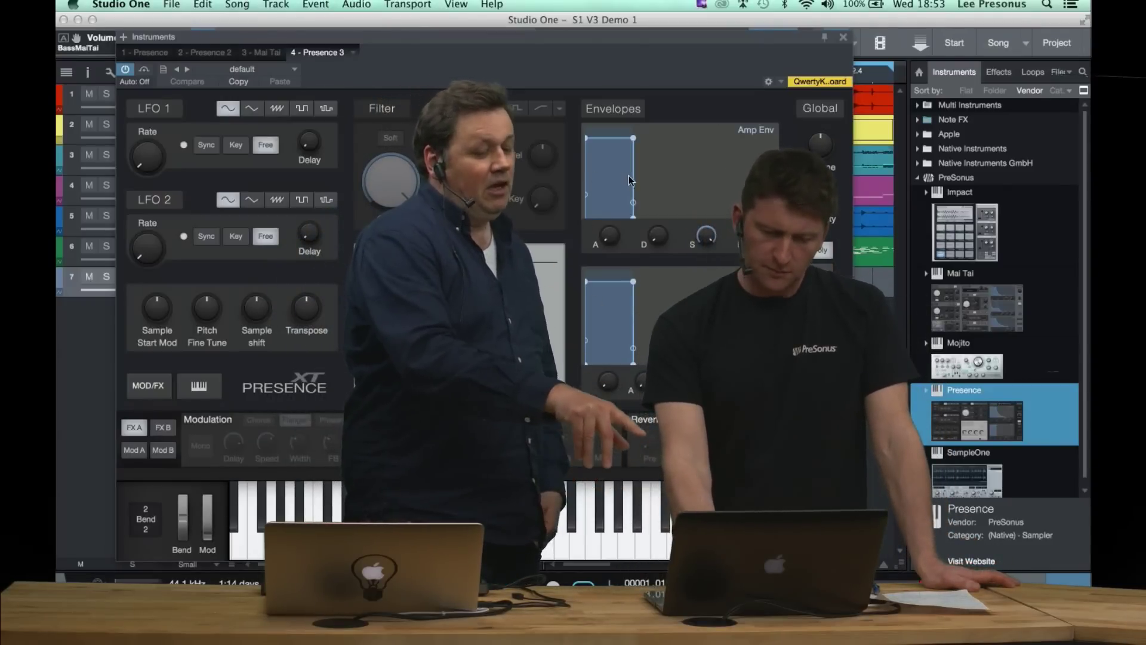
pyautogui.moveTo(412, 45); pyautogui.dragTo(502, 35)
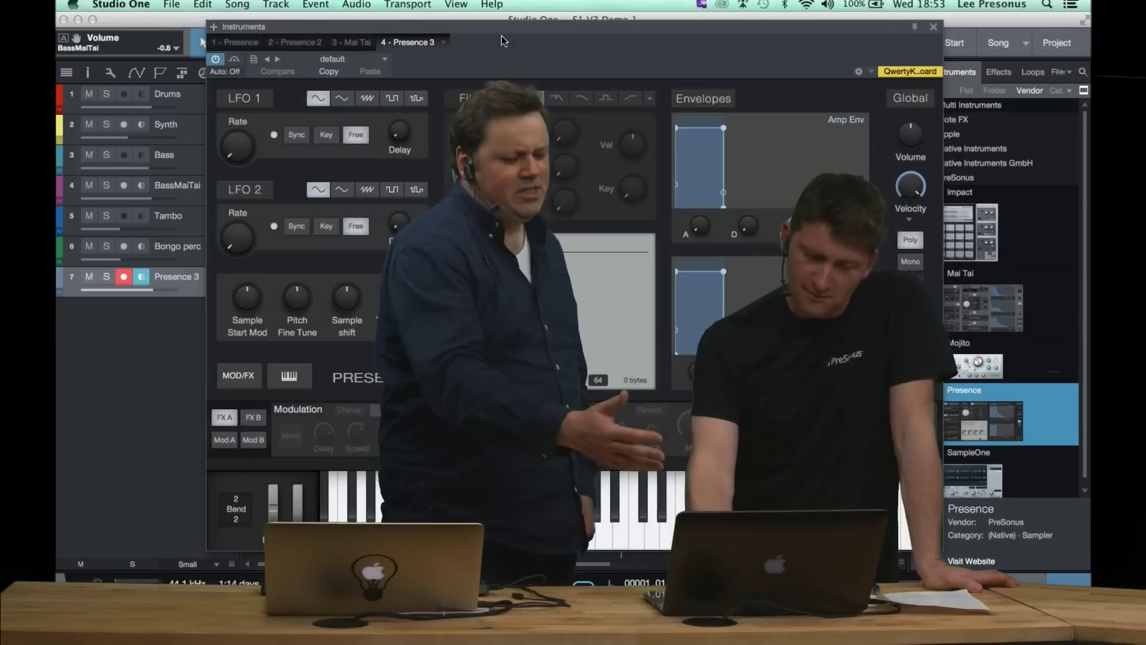
pyautogui.moveTo(502, 37); pyautogui.dragTo(464, 42)
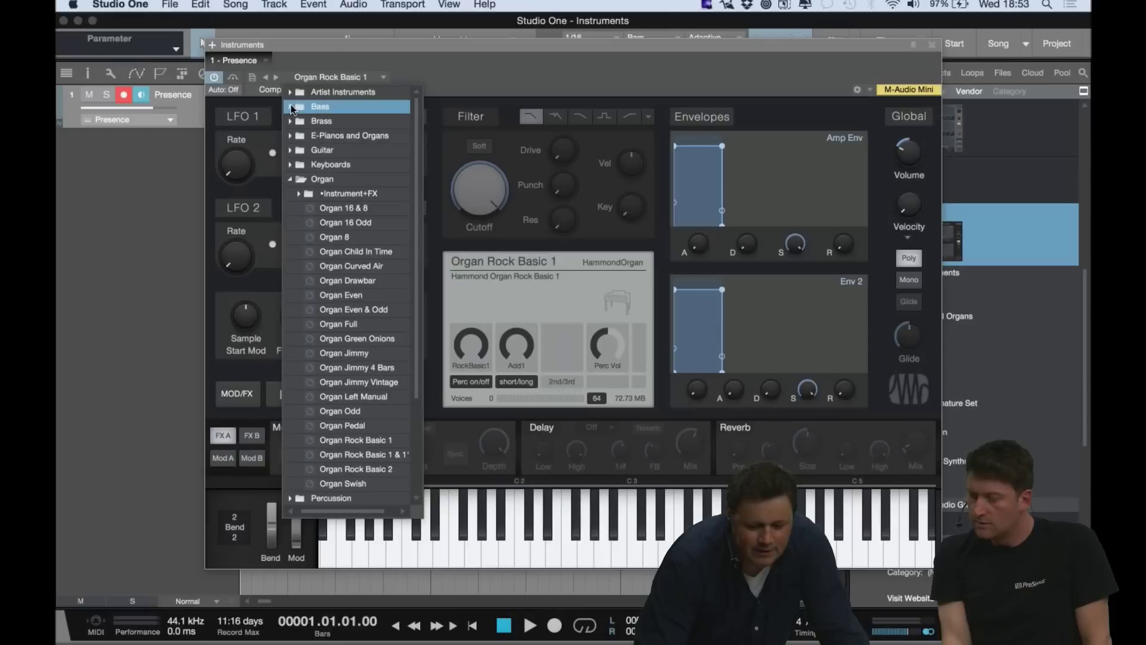
# - Load the Bass Finger Full preset from the Contemporary Bass Finger folder into Presence
pyautogui.click(290, 106)
pyautogui.click(298, 136)
pyautogui.click(308, 150)
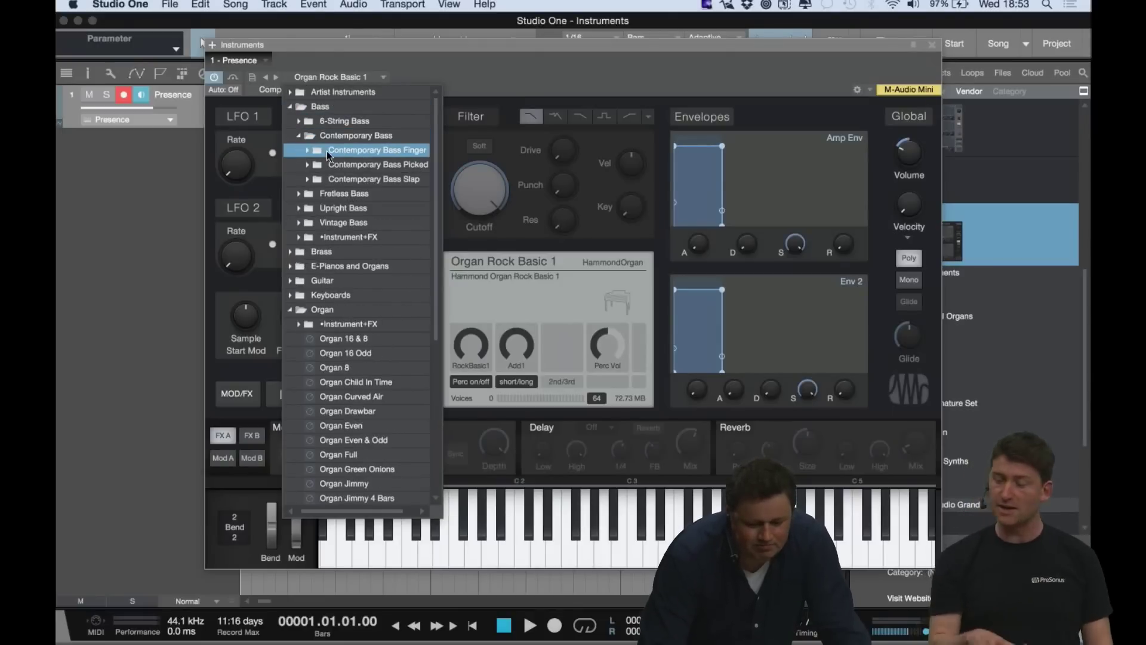
pyautogui.click(366, 164)
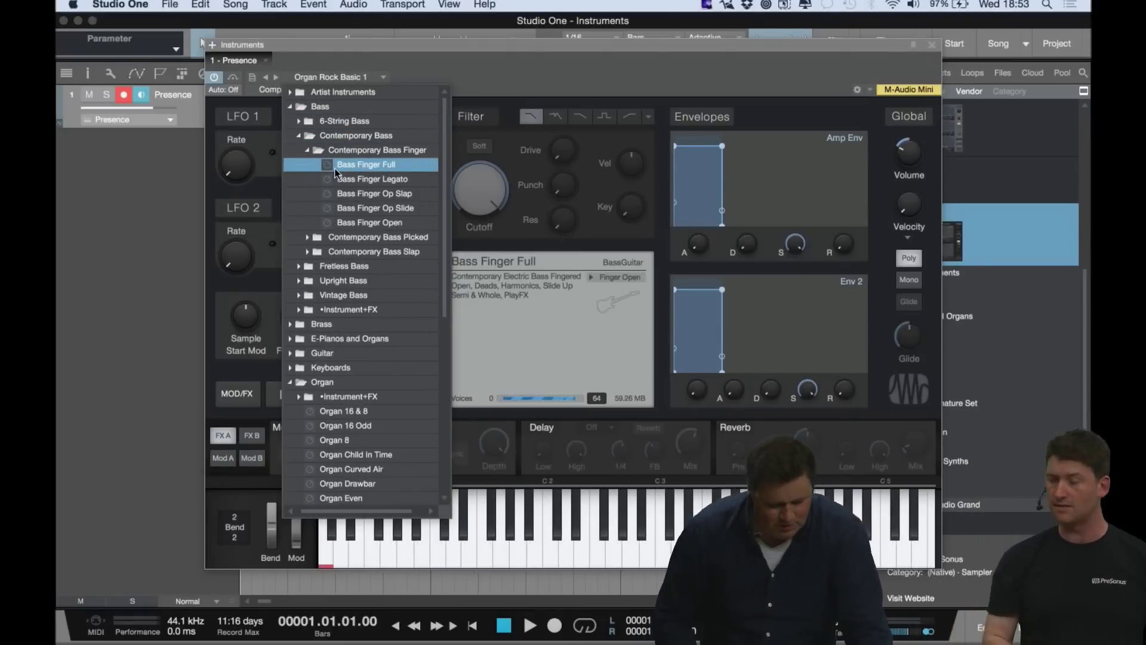
pyautogui.click(559, 84)
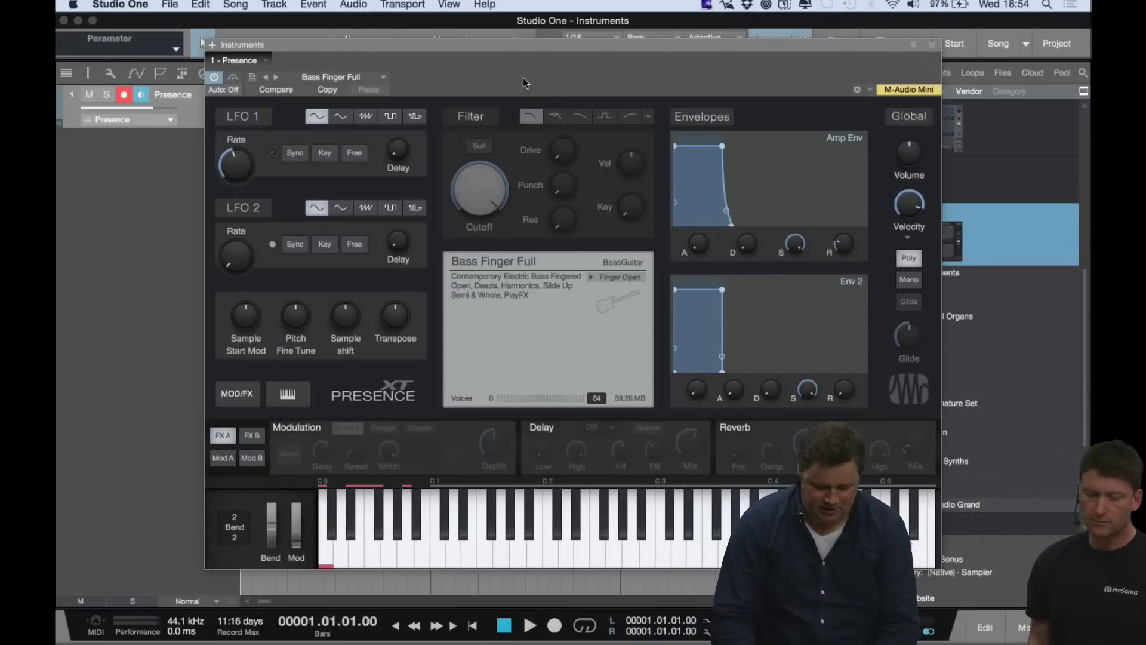
# - Audition the bass preset's key switches, including the slide-up and Finger Play FX articulations, ending on Finger Open
pyautogui.moveTo(496, 450)
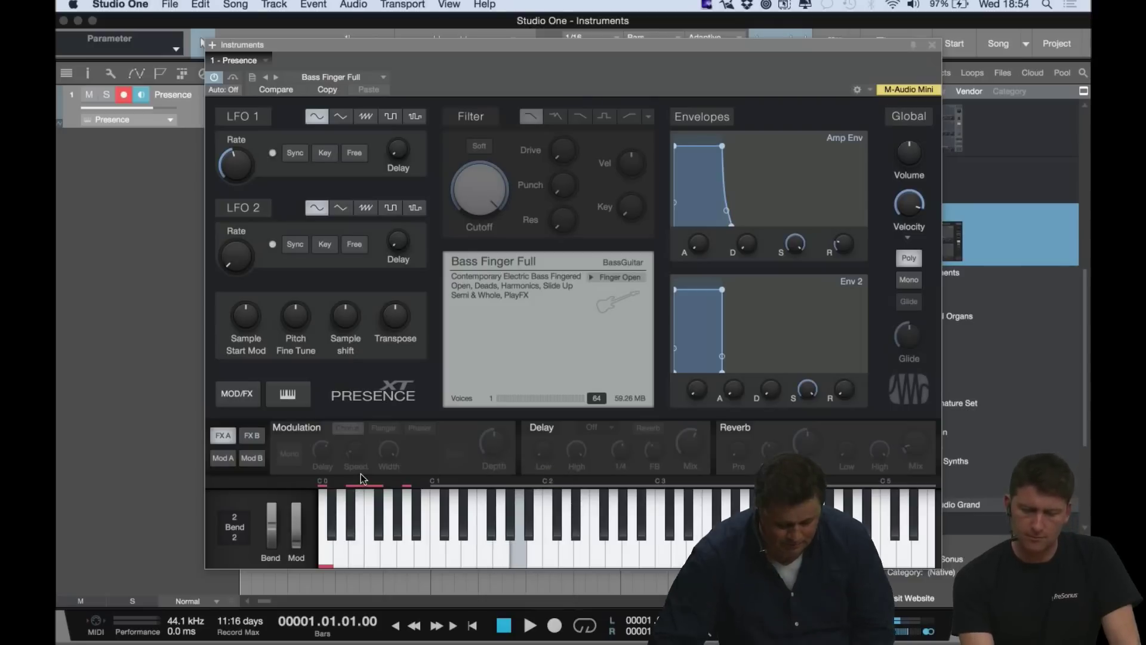
pyautogui.click(380, 530)
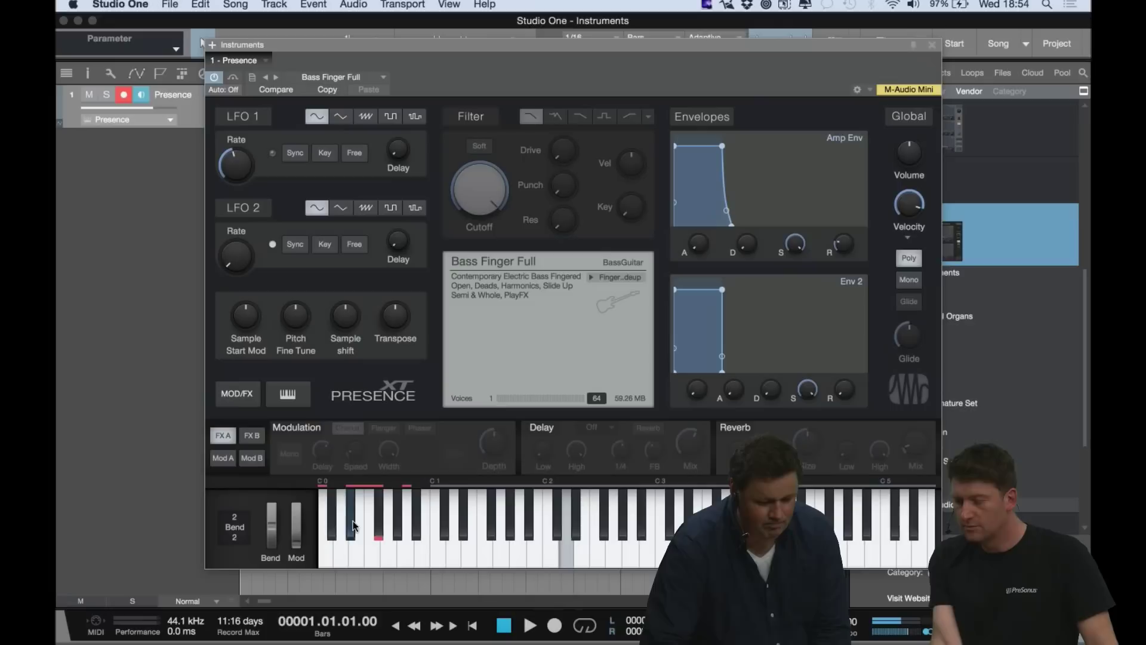
pyautogui.click(360, 539)
pyautogui.click(370, 547)
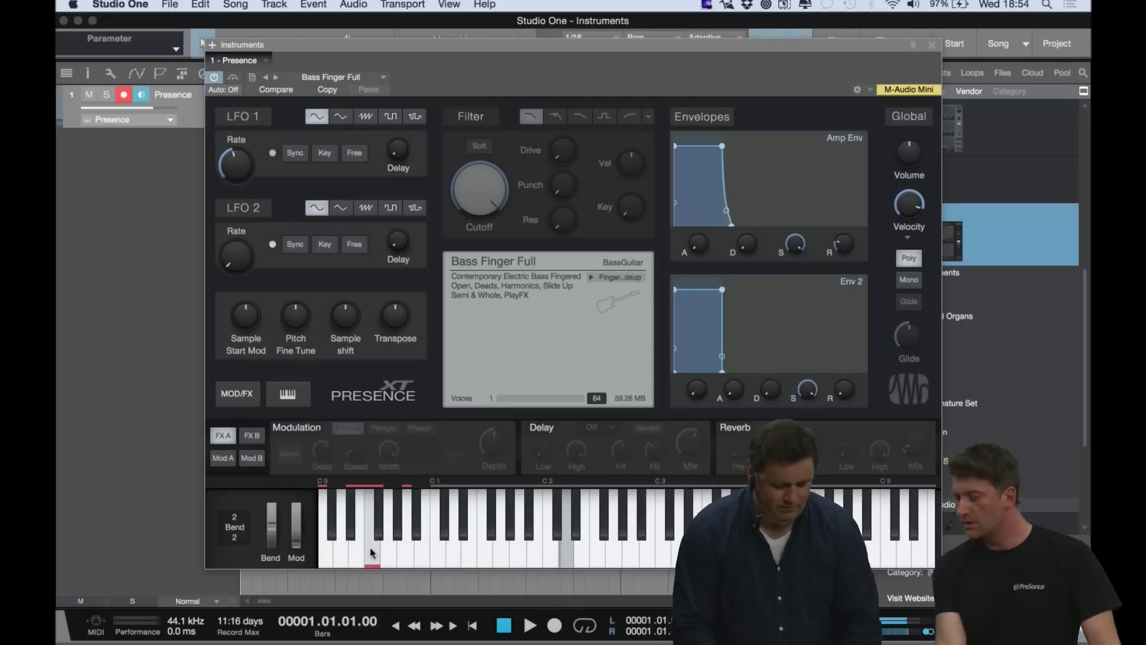
pyautogui.click(406, 531)
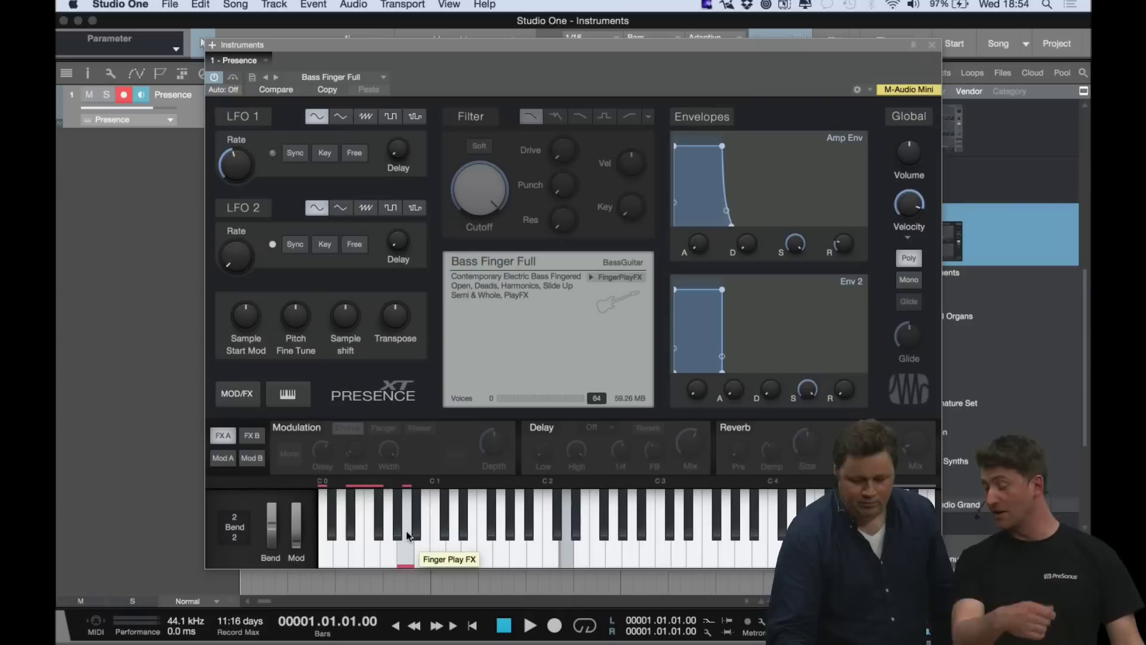
pyautogui.click(320, 547)
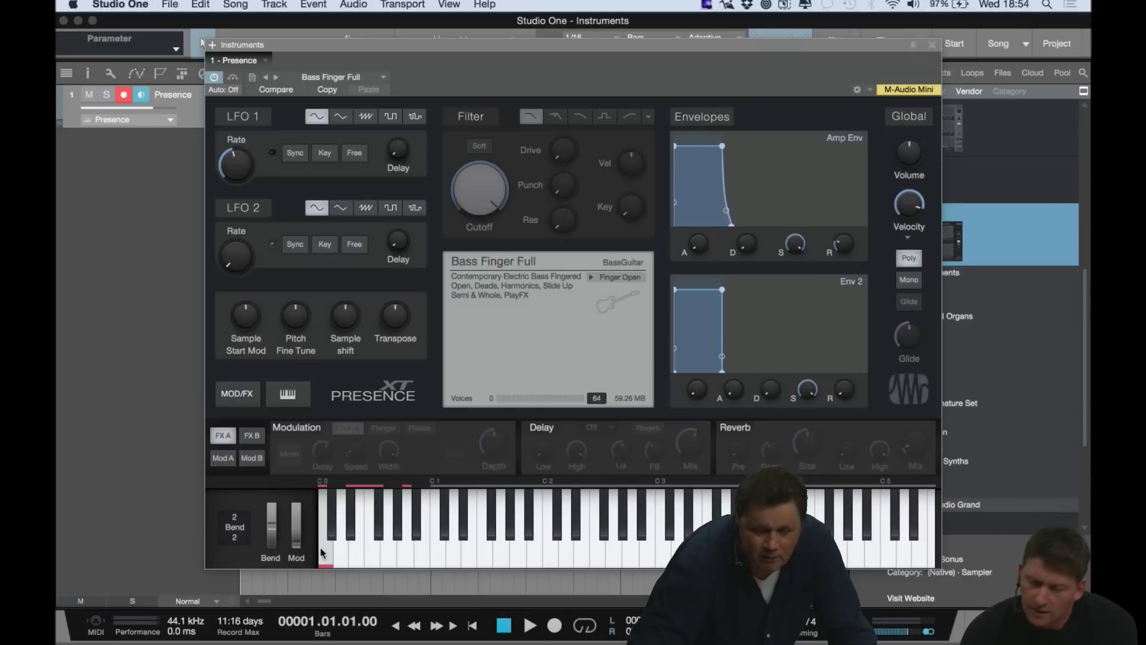
pyautogui.click(339, 524)
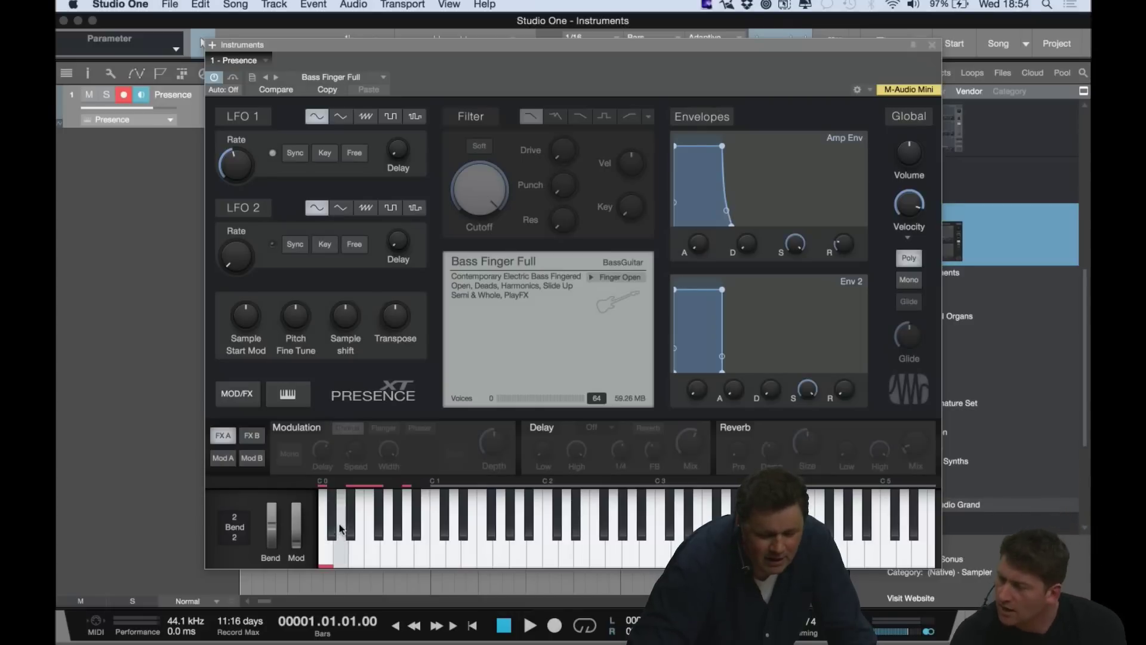
# - Load the Organ Rock Basic 1 preset from the Organ folder into Presence and close the preset list
pyautogui.click(305, 79)
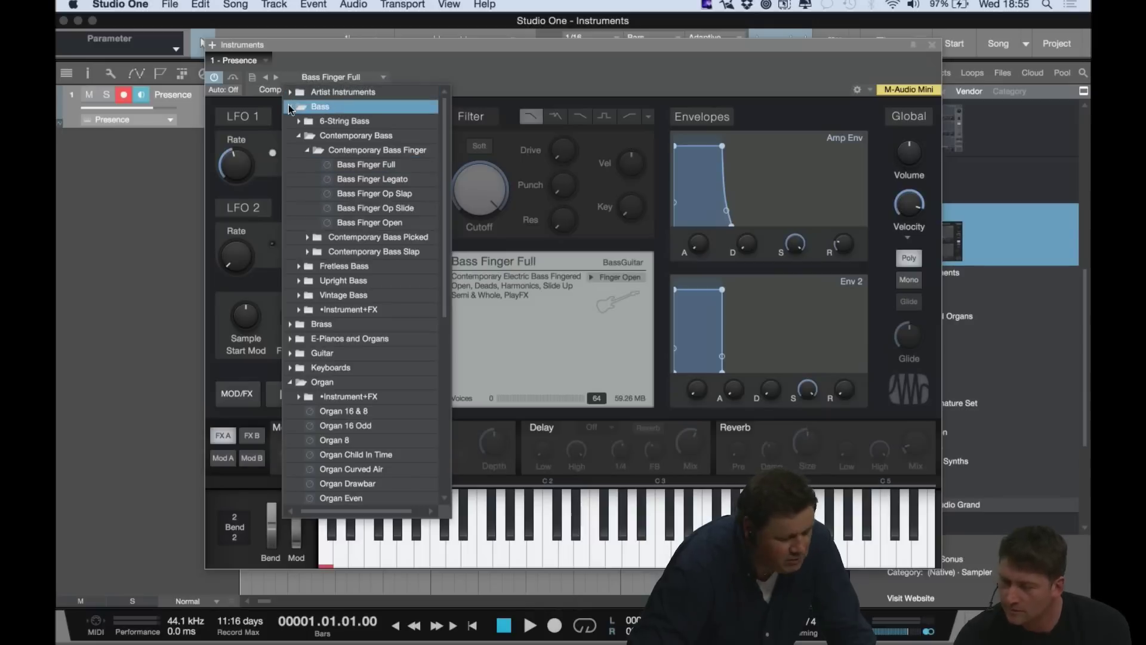
pyautogui.click(291, 107)
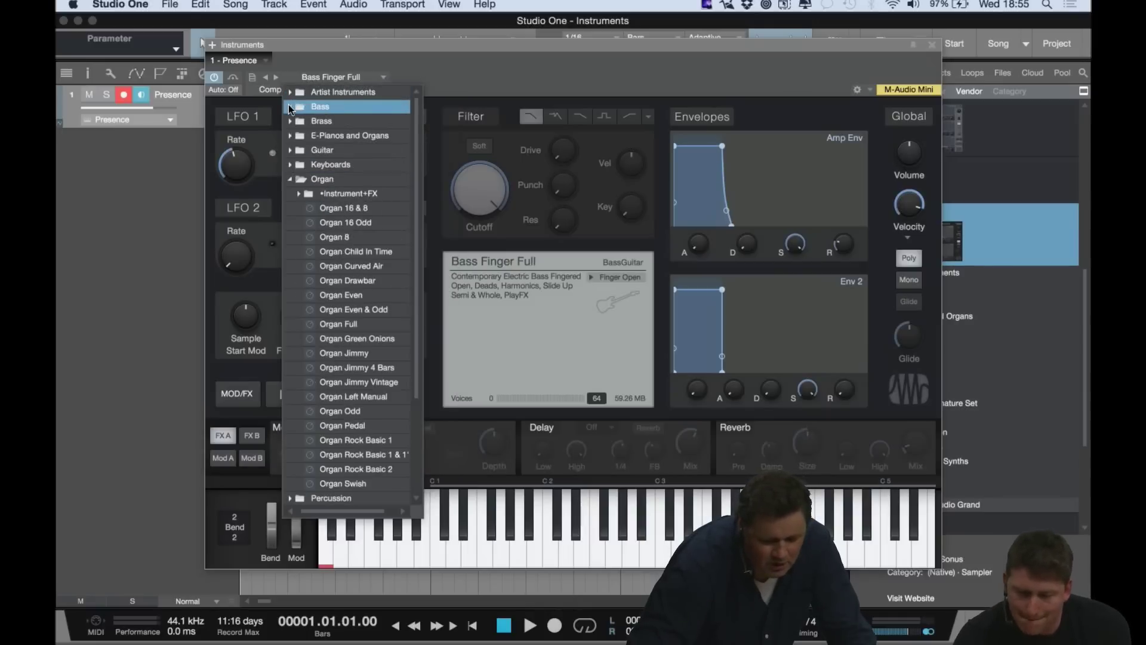
pyautogui.scroll(-5, 338, 342)
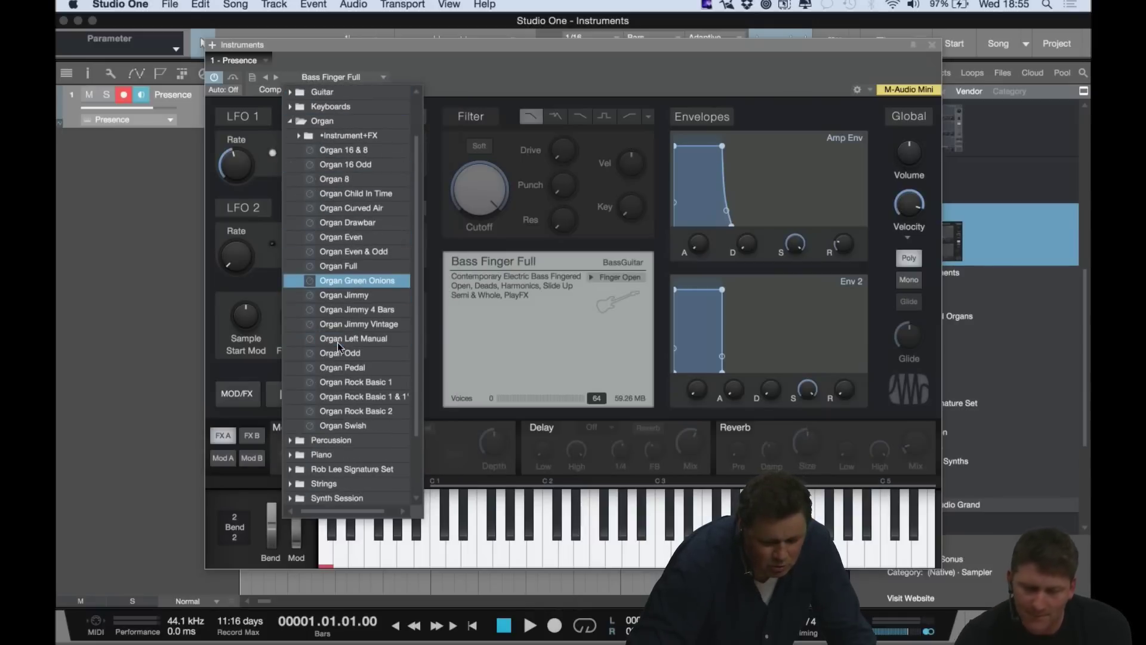
pyautogui.click(346, 376)
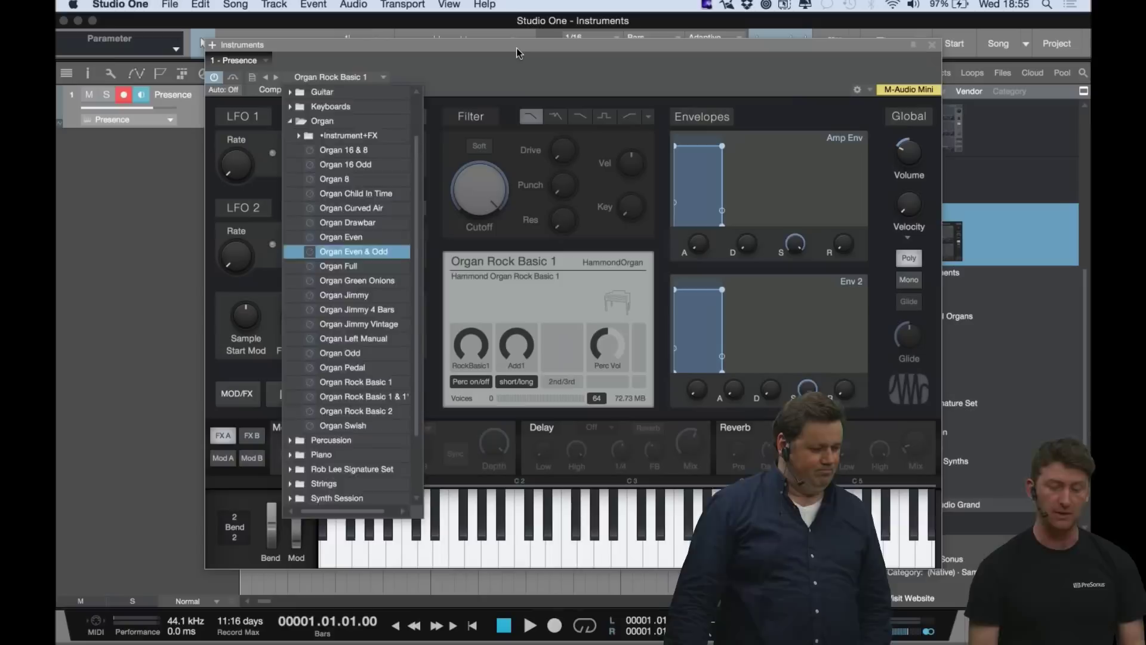
pyautogui.click(517, 47)
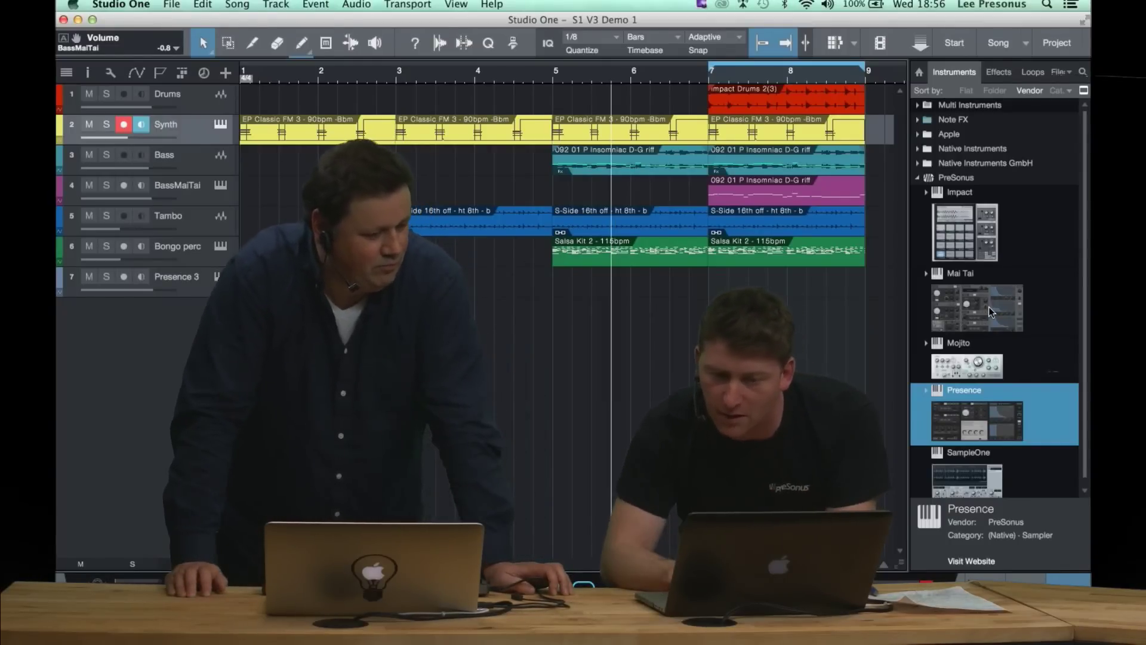
# - Add a New Multi Instrument as a track below Presence 3 and close its editor window
pyautogui.click(943, 105)
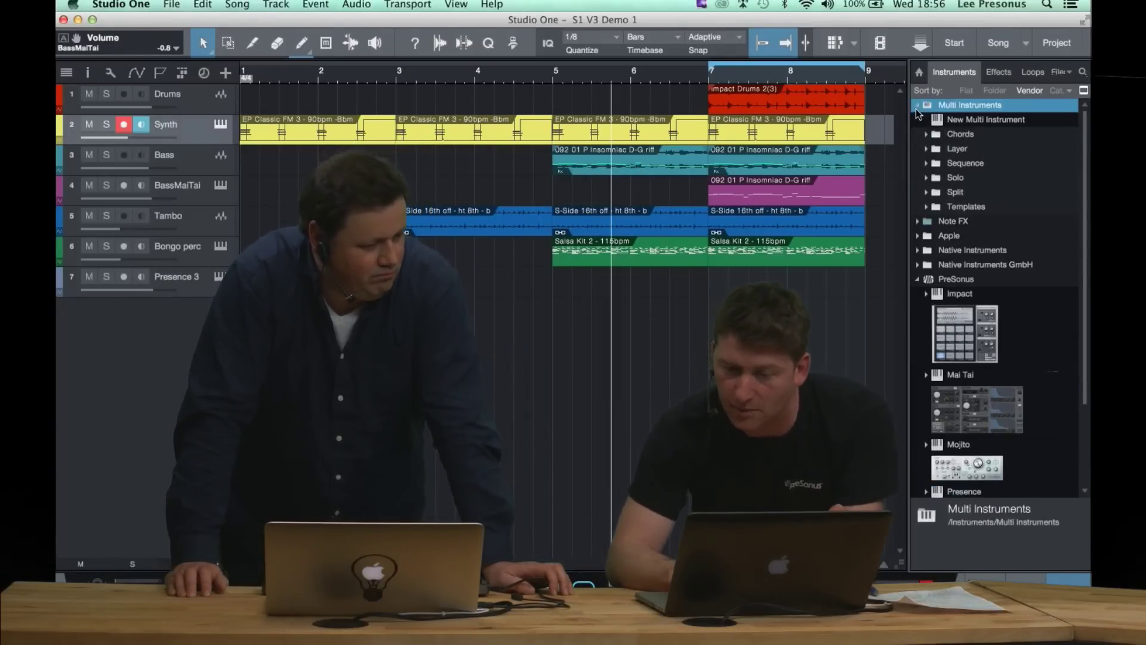
pyautogui.moveTo(937, 119); pyautogui.dragTo(489, 357)
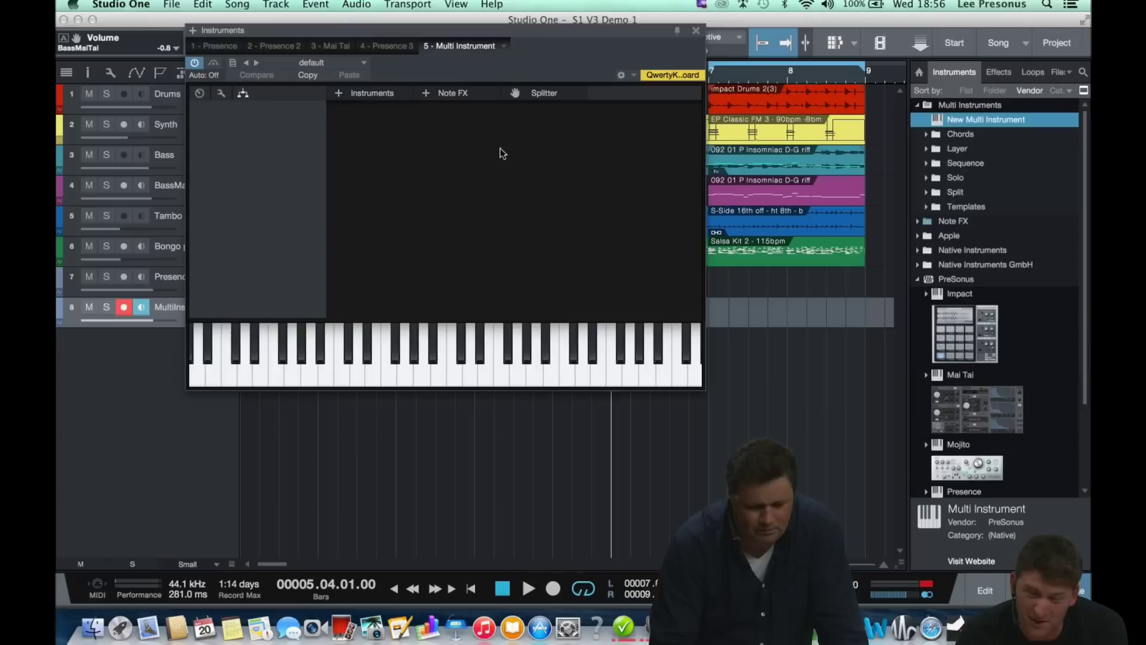
pyautogui.click(696, 30)
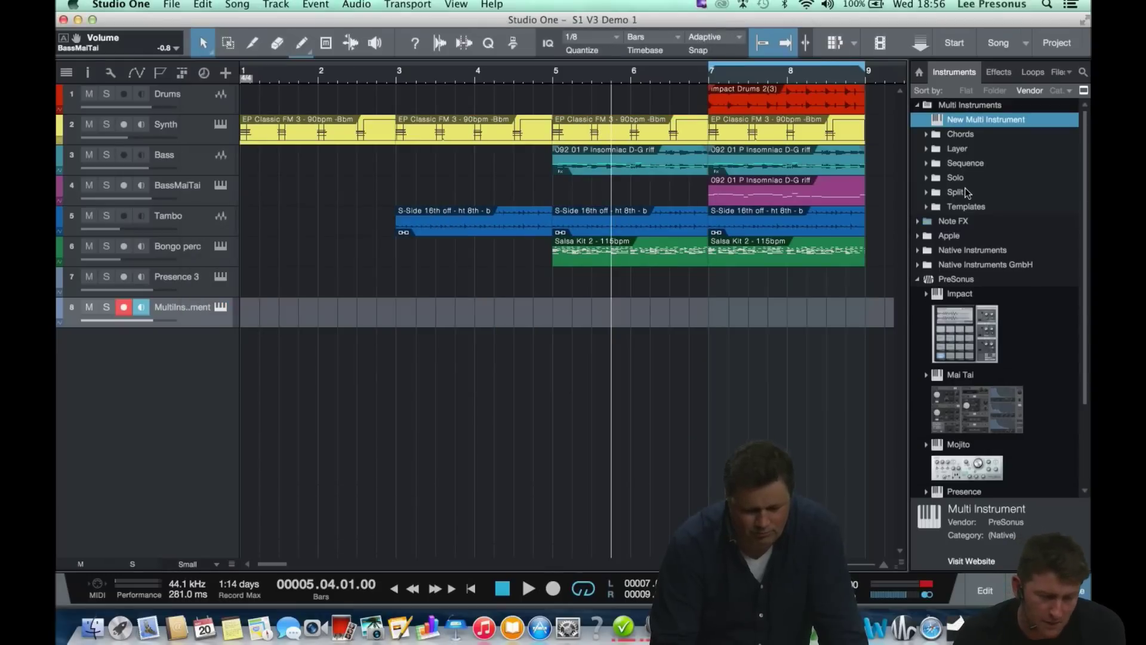
# - Solo the Synth track, play it briefly and turn looping off
pyautogui.click(169, 128)
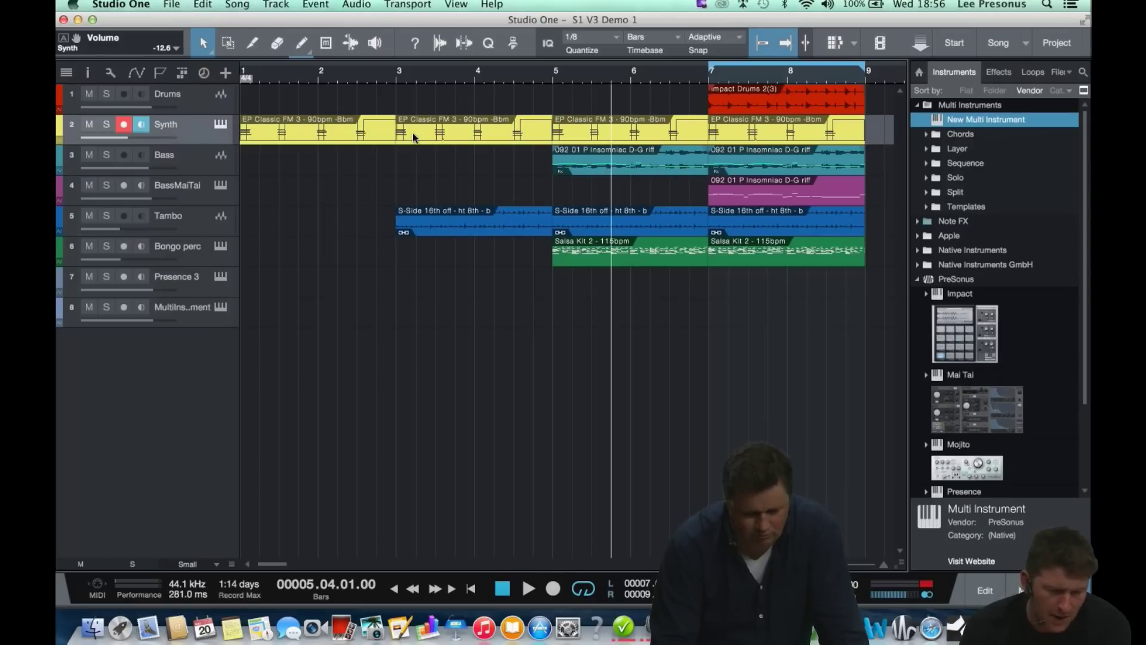
pyautogui.press('space')
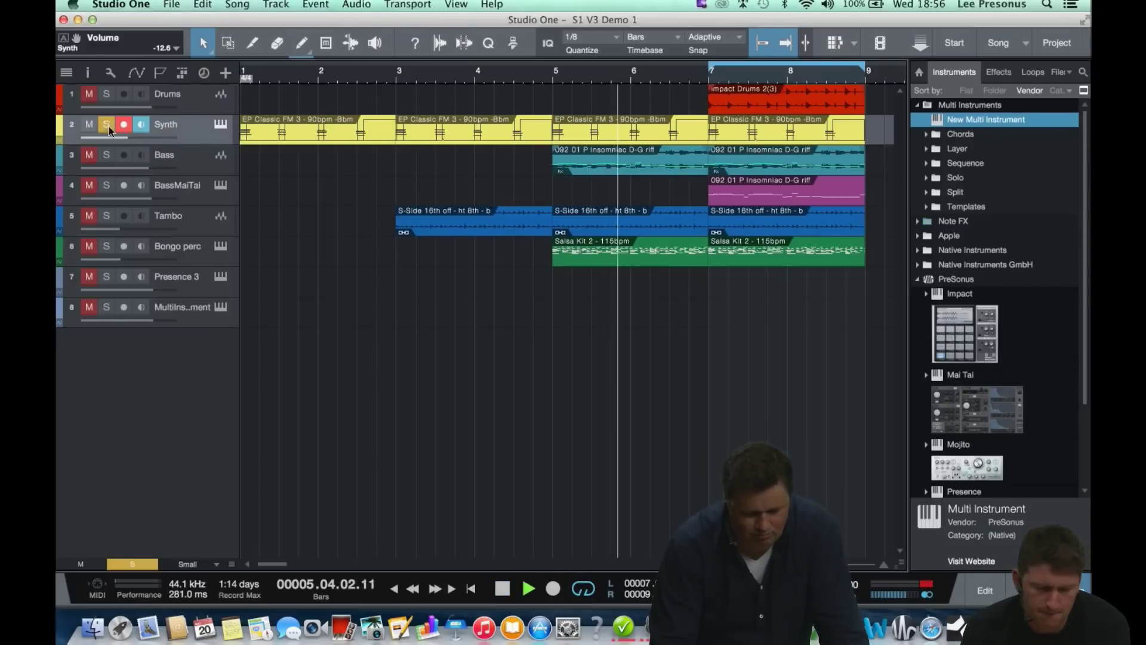
pyautogui.press('space')
pyautogui.click(589, 591)
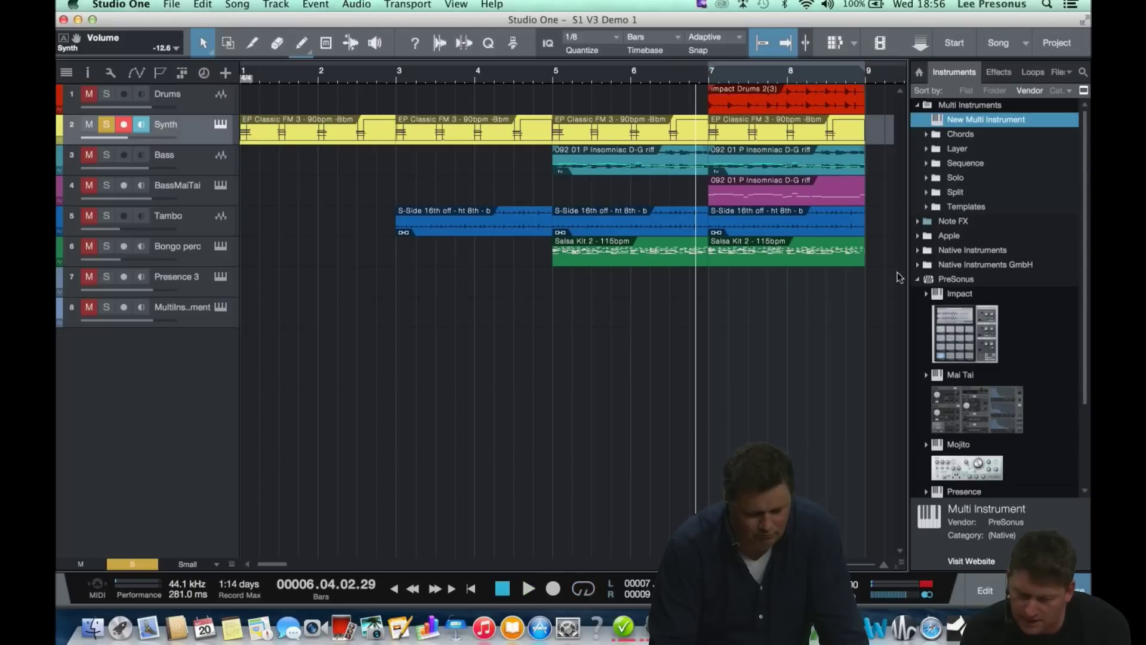
# - Combine Mai Tai with the Synth track's Presence instrument and lower the Mai Tai channel level to -24.7 dB
pyautogui.moveTo(986, 408); pyautogui.dragTo(578, 132)
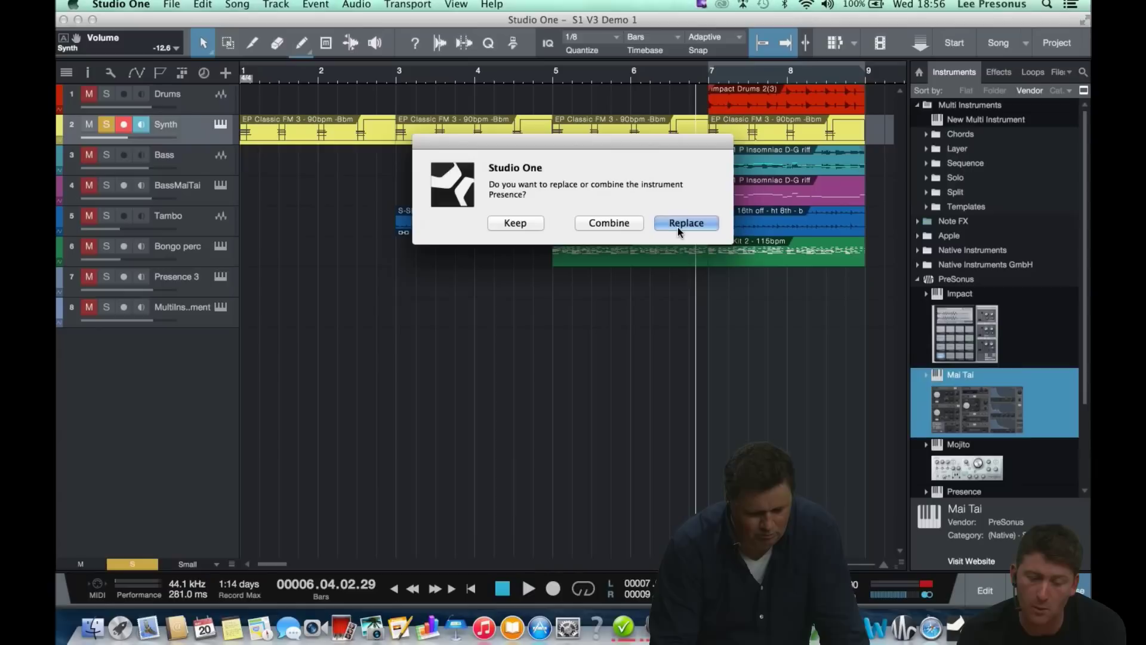
pyautogui.click(612, 224)
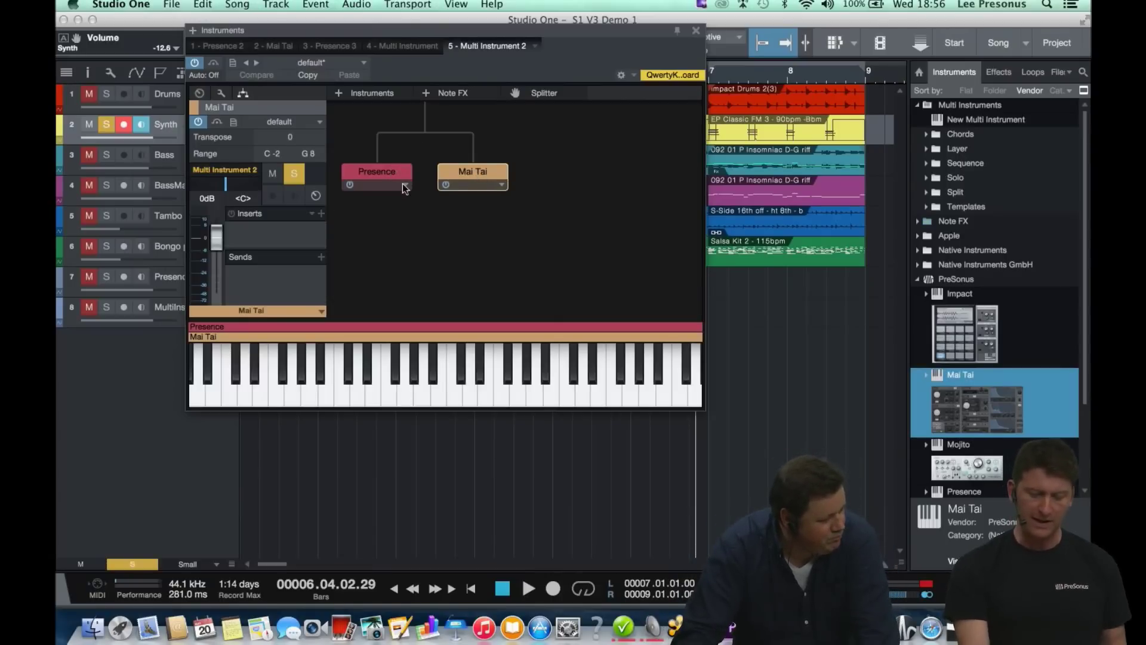
pyautogui.click(381, 173)
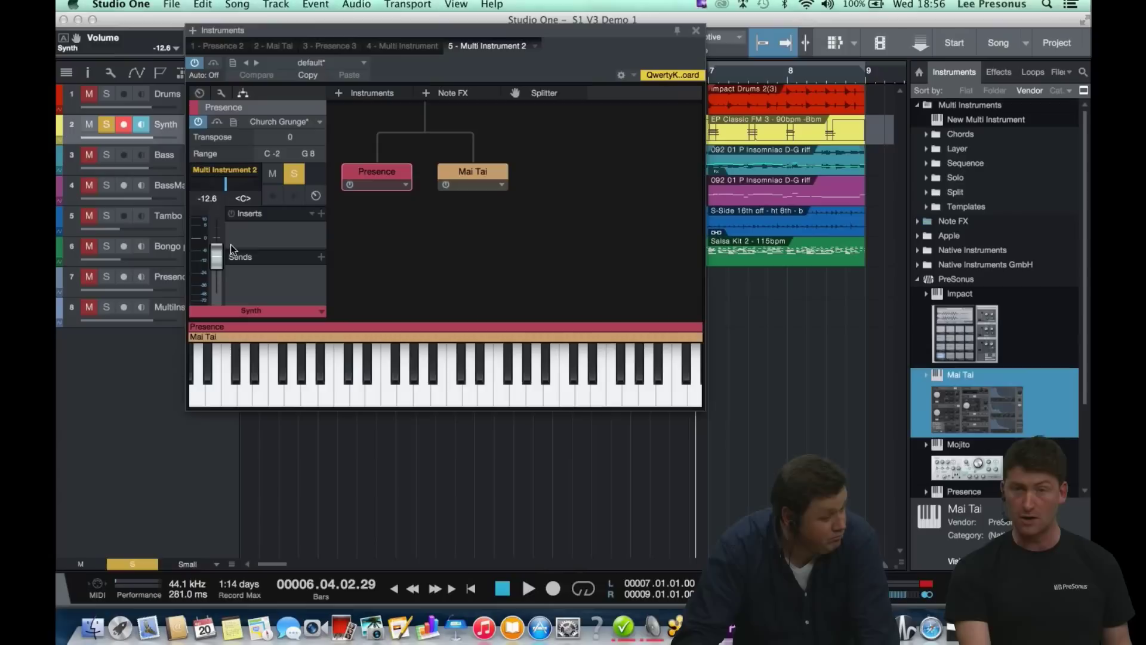
pyautogui.click(478, 166)
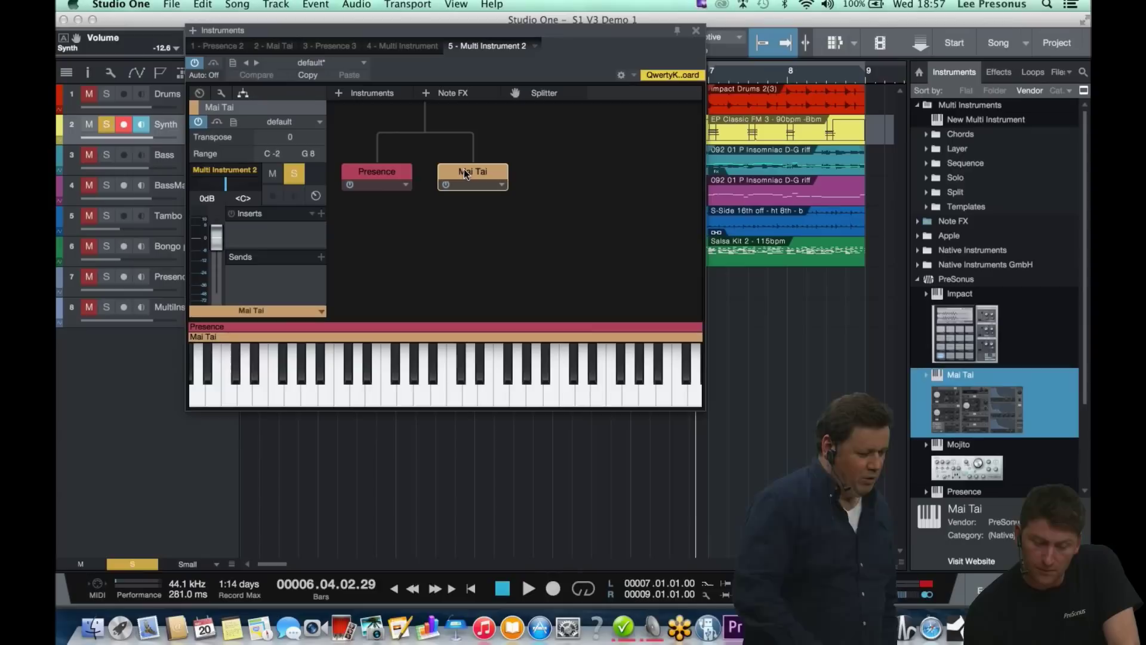
pyautogui.moveTo(214, 241); pyautogui.dragTo(214, 268)
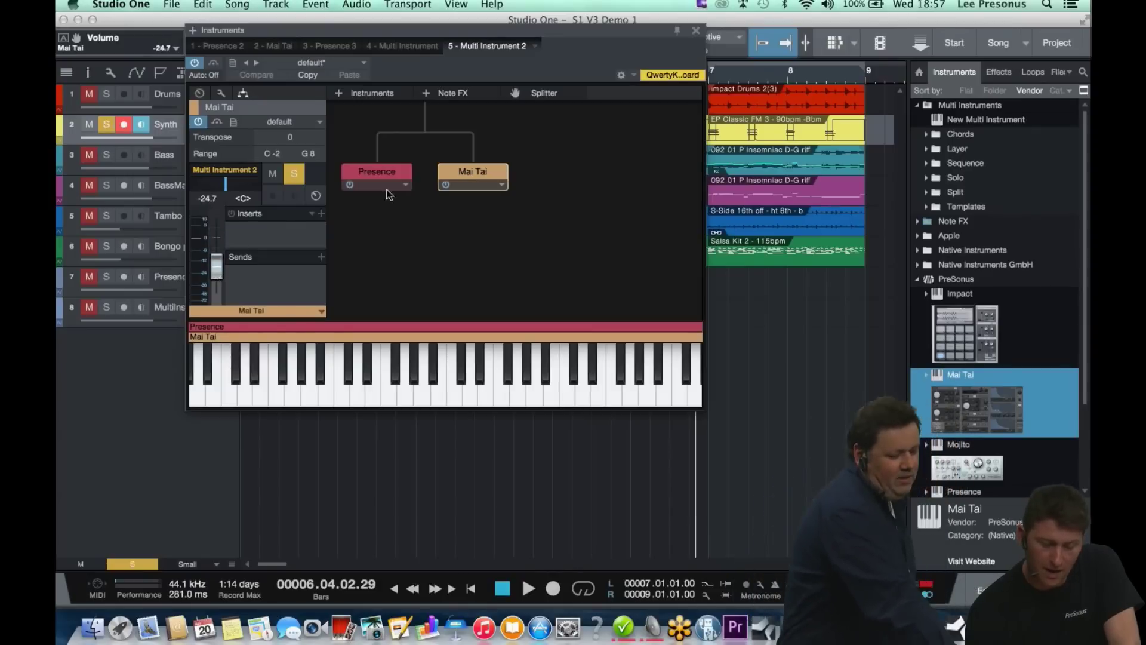
# - Raise the low end of Presence's key range to D2, extend it back down to F#0, and reposition the Instruments window
pyautogui.moveTo(200, 327); pyautogui.dragTo(358, 336)
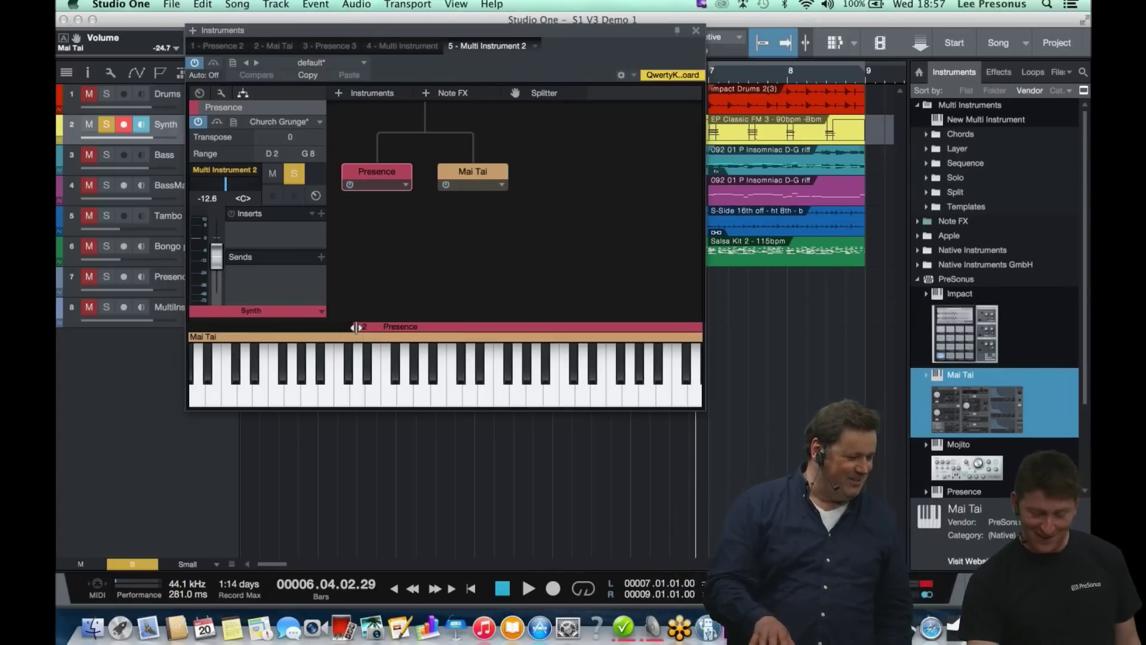
pyautogui.moveTo(360, 336); pyautogui.dragTo(166, 324)
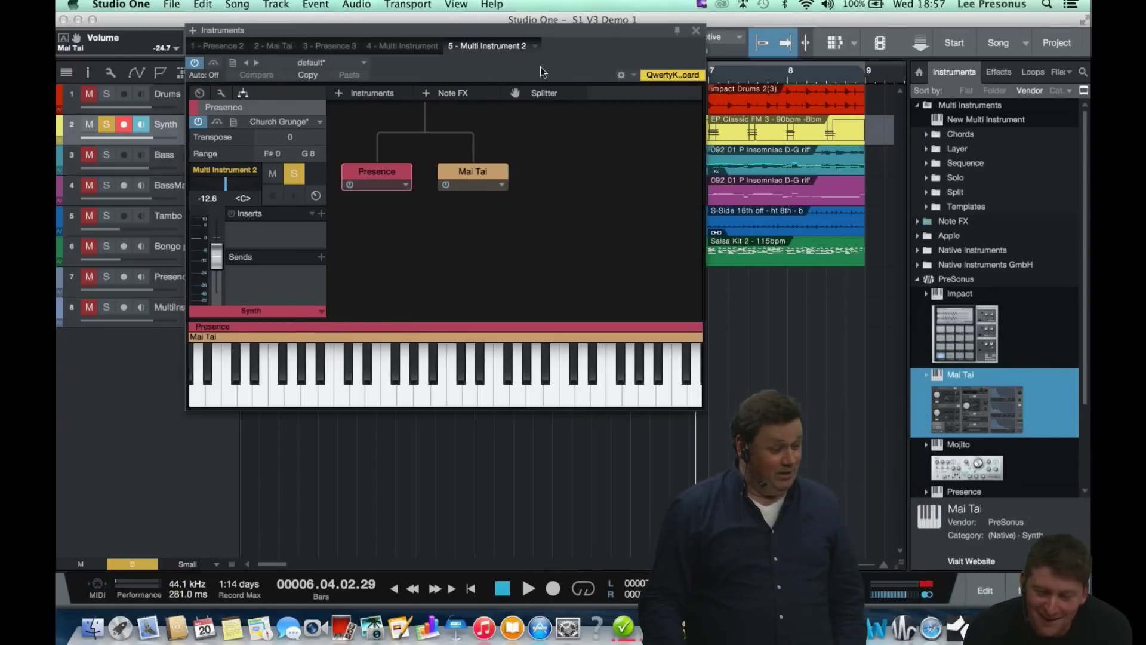
pyautogui.moveTo(548, 40); pyautogui.dragTo(476, 267)
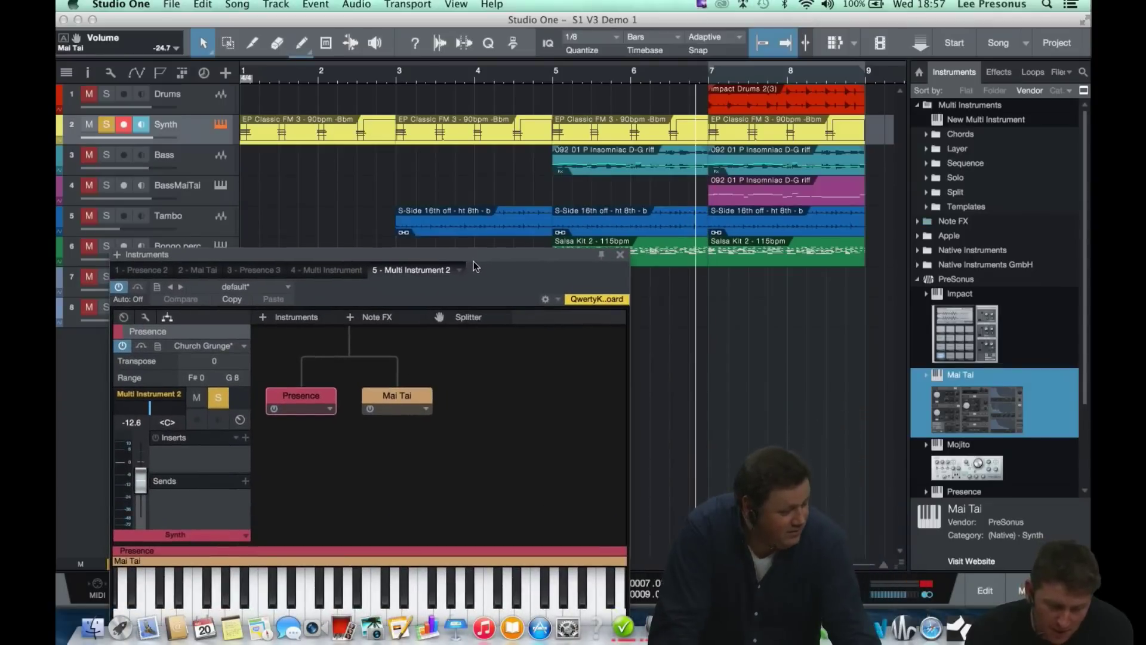
# - Play the Synth track with the Mai Tai level fully down, raise that level to -15.1 dB and stop playback
pyautogui.click(398, 403)
pyautogui.moveTo(141, 488); pyautogui.dragTo(141, 518)
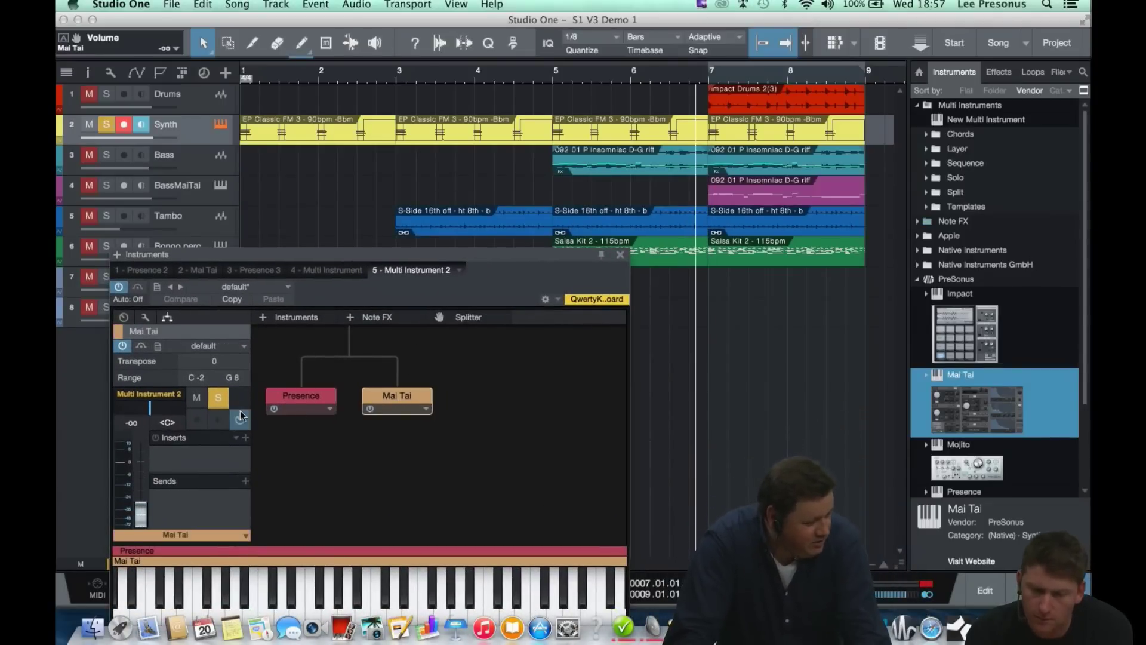
pyautogui.press('space')
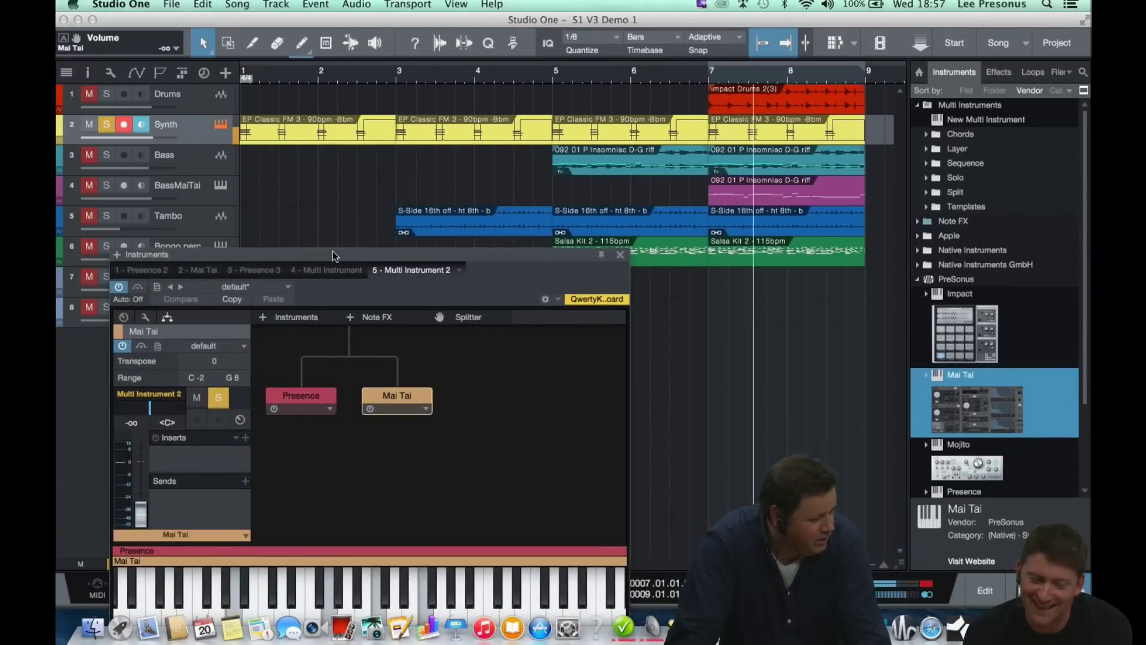
pyautogui.moveTo(338, 254); pyautogui.dragTo(346, 92)
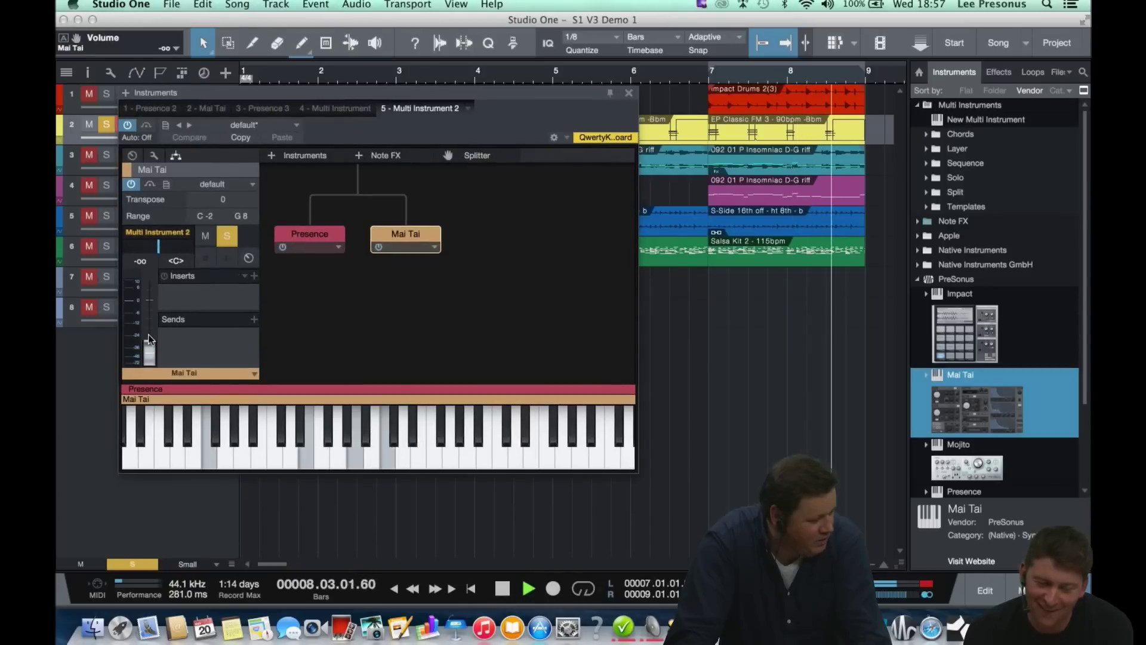
pyautogui.moveTo(149, 352); pyautogui.dragTo(150, 319)
pyautogui.press('space')
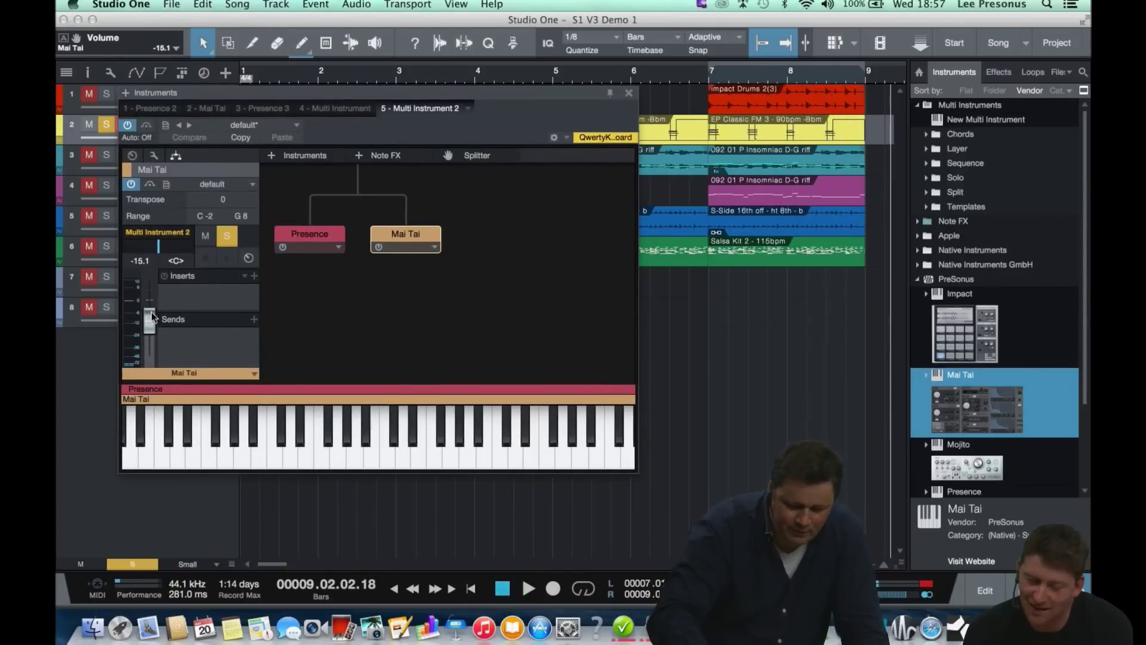
# - Turn looping on for bars 7 to 9 and play the layered Presence and Mai Tai sound
pyautogui.click(587, 592)
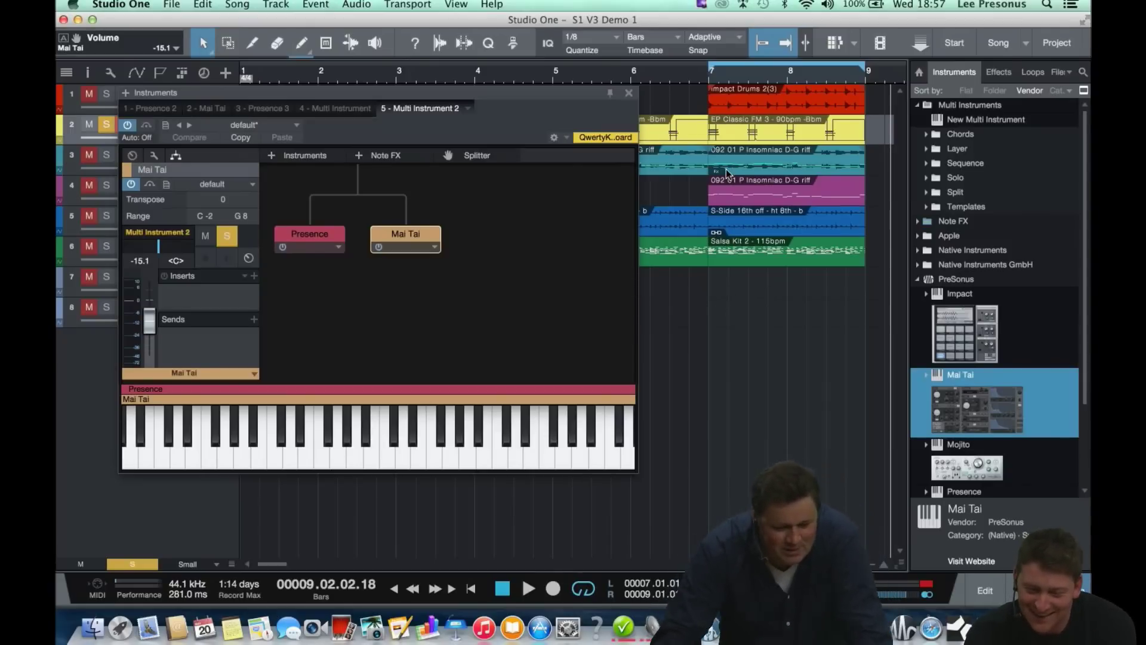
pyautogui.press('space')
pyautogui.press('space')
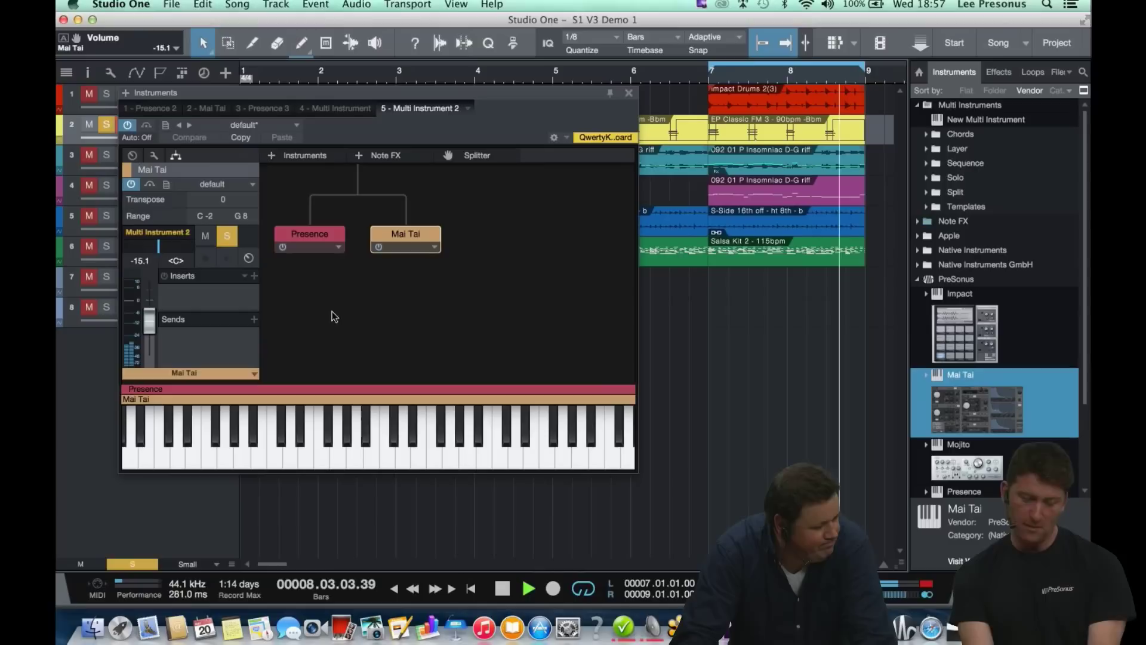
pyautogui.press('space')
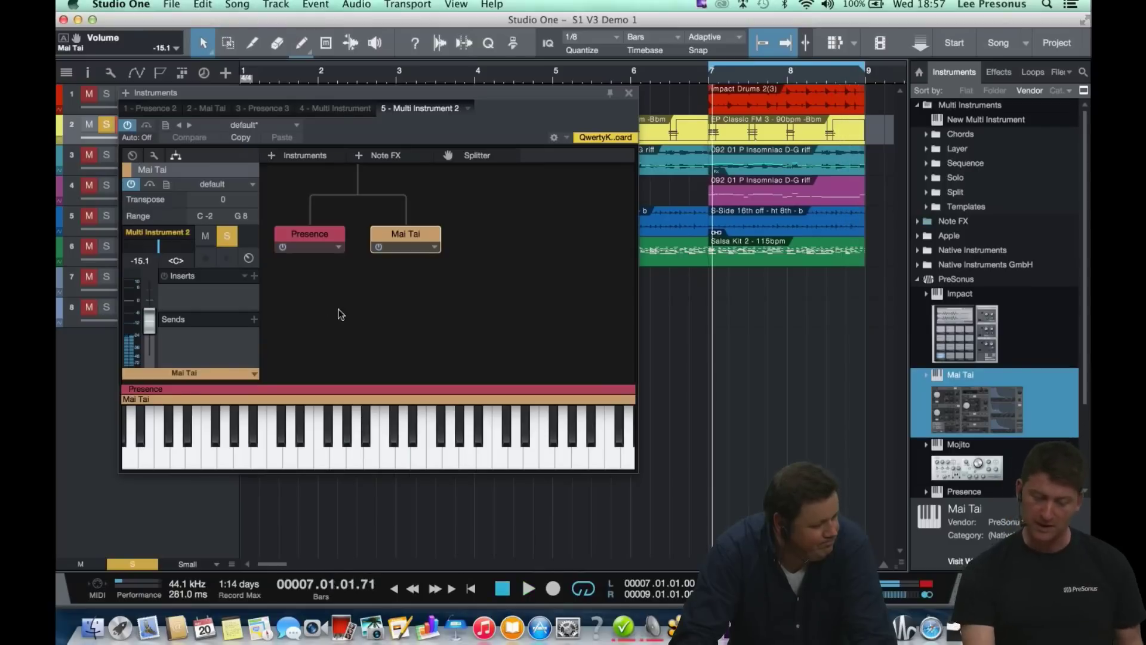
# - Open the Mai Tai editor from the Multi Instrument and switch to the 80s Funk Bass preset during playback
pyautogui.doubleClick(404, 235)
pyautogui.press('space')
pyautogui.click(276, 41)
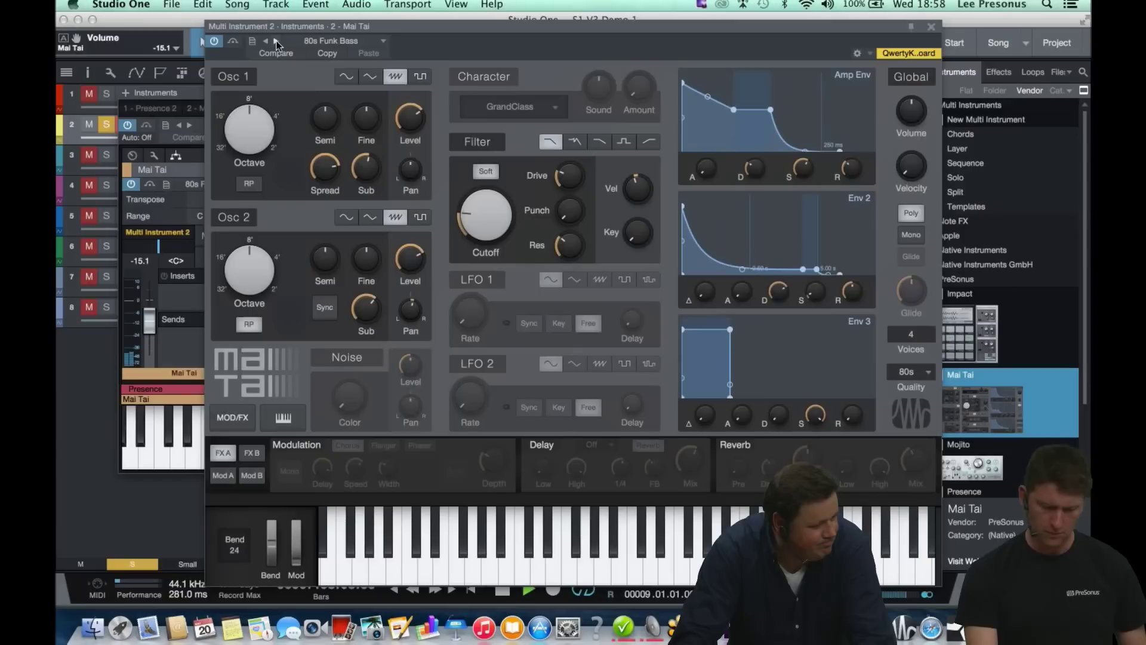
# - Load the Keith's Strings preset from the Strings folder into Mai Tai
pyautogui.click(312, 41)
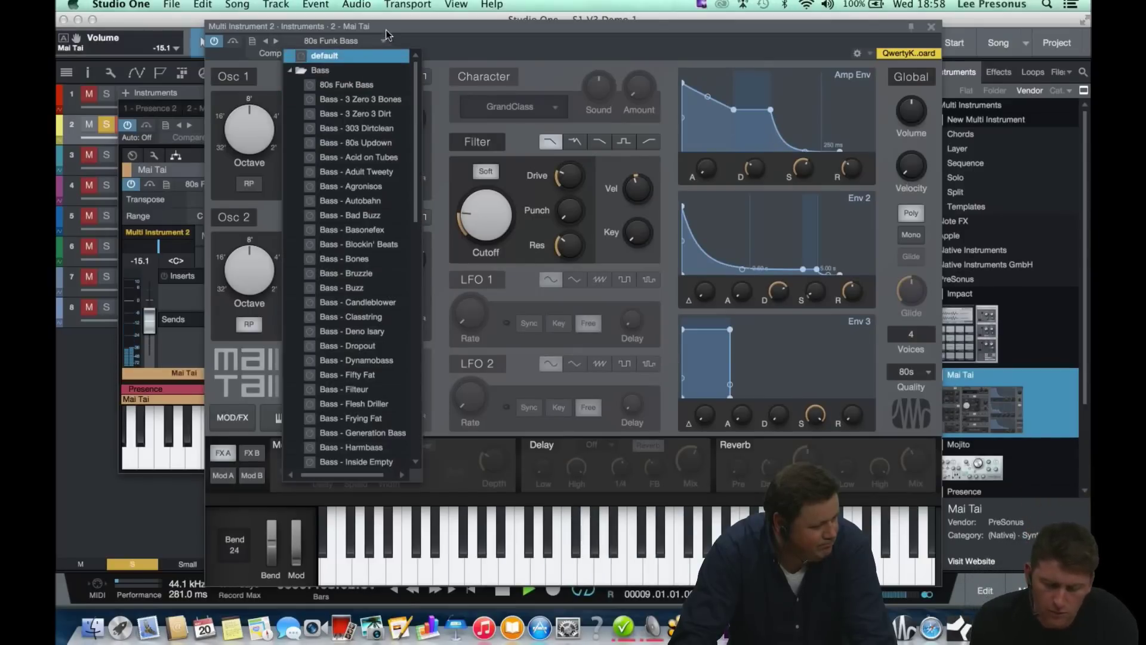
pyautogui.click(504, 95)
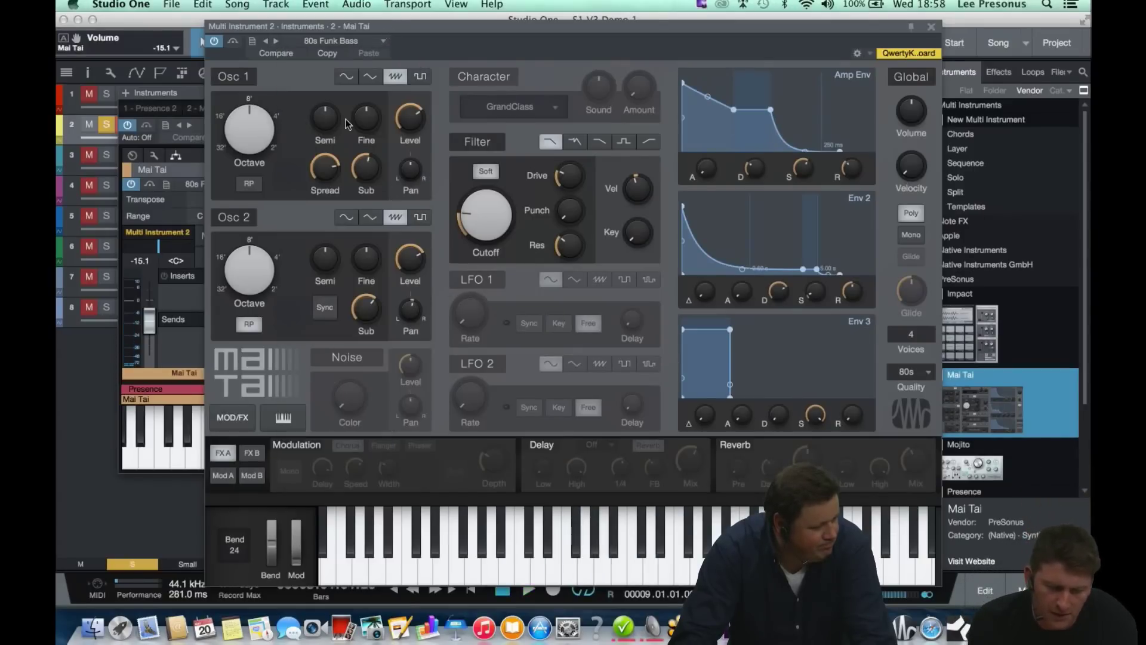
pyautogui.click(383, 41)
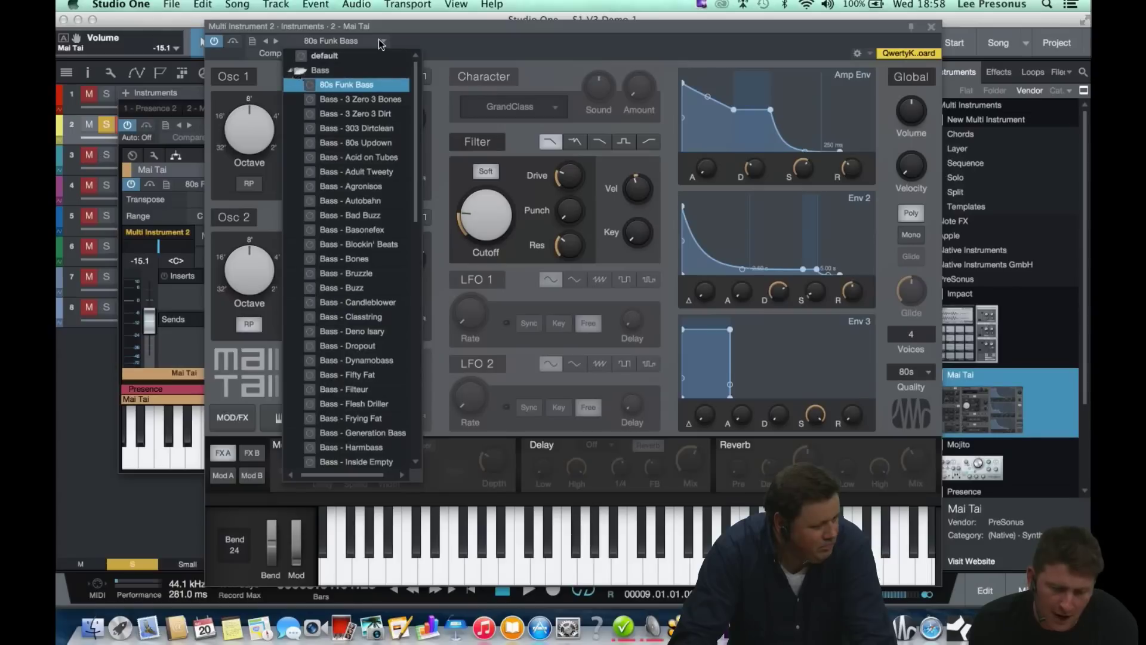
pyautogui.click(290, 70)
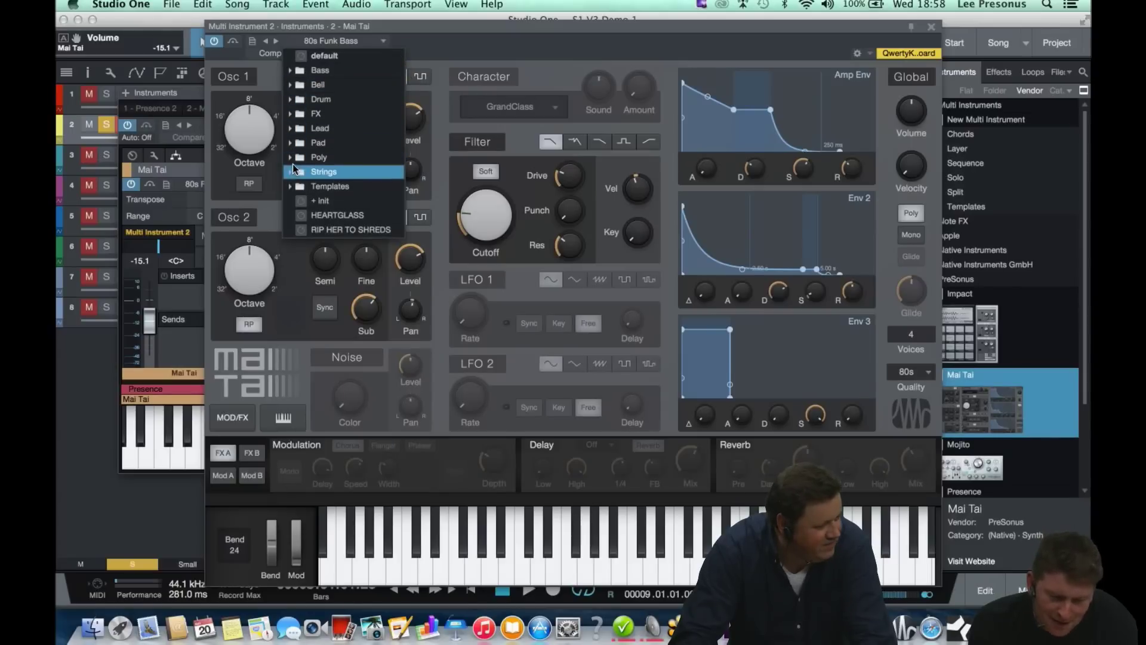
pyautogui.click(294, 171)
pyautogui.click(348, 200)
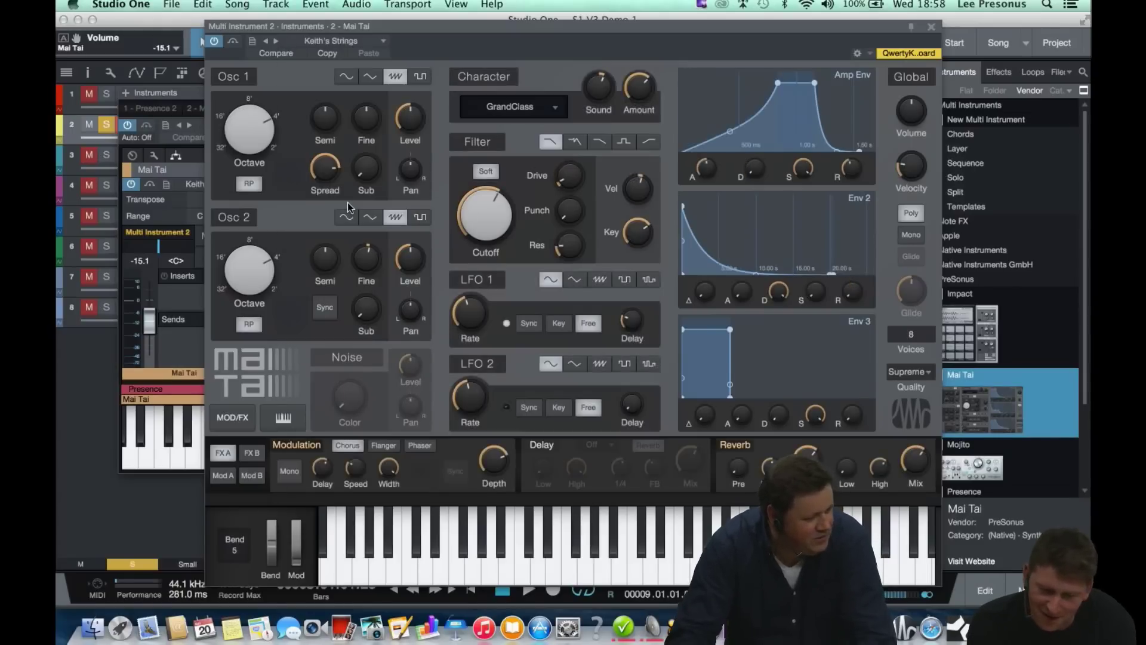
# - Move the Mai Tai editor aside and raise the Mai Tai channel level to 0 dB in the Multi Instrument
pyautogui.moveTo(515, 27); pyautogui.dragTo(728, 20)
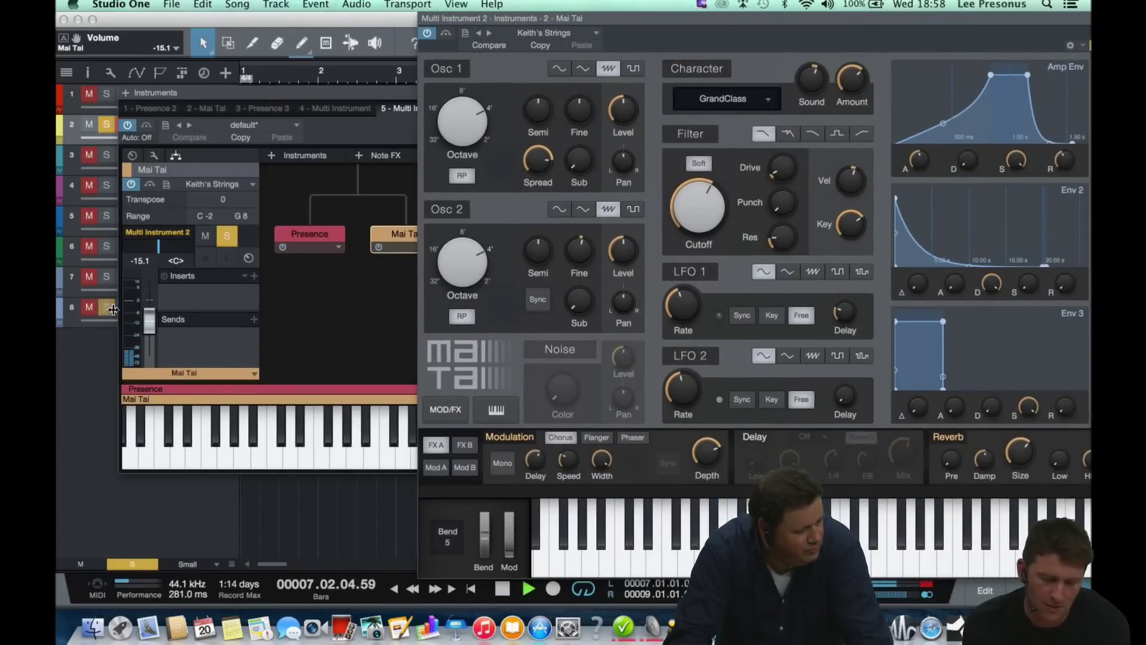
pyautogui.moveTo(156, 319); pyautogui.dragTo(163, 299)
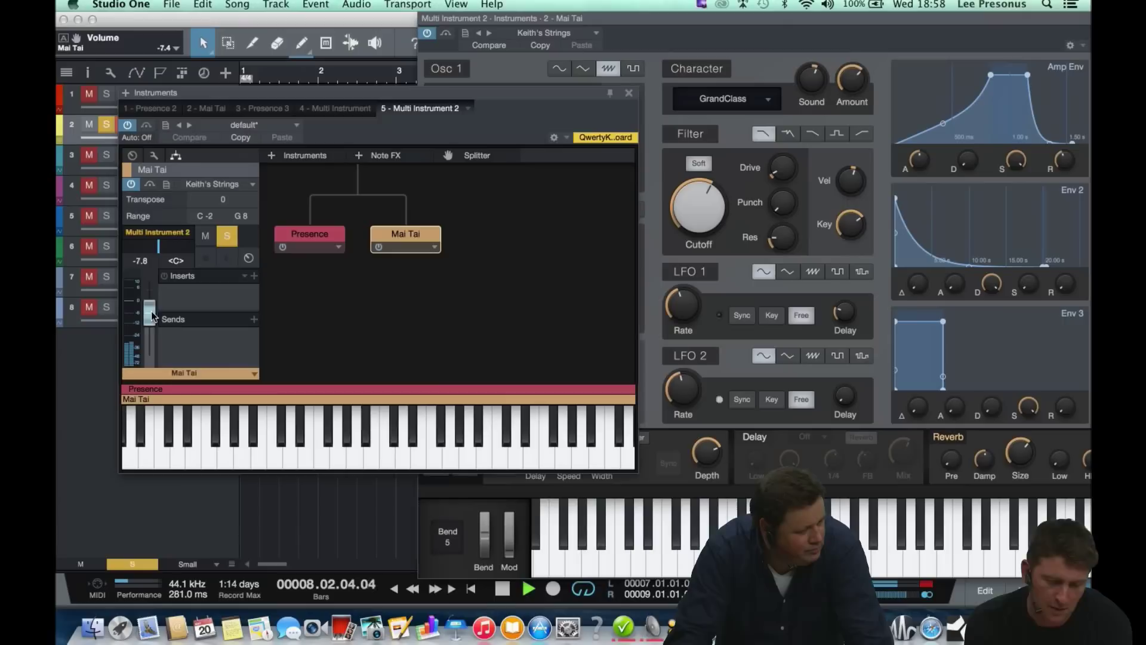
# - Toggle solo on the Mai Tai and Presence channels in turn to compare the layered sounds
pyautogui.click(227, 236)
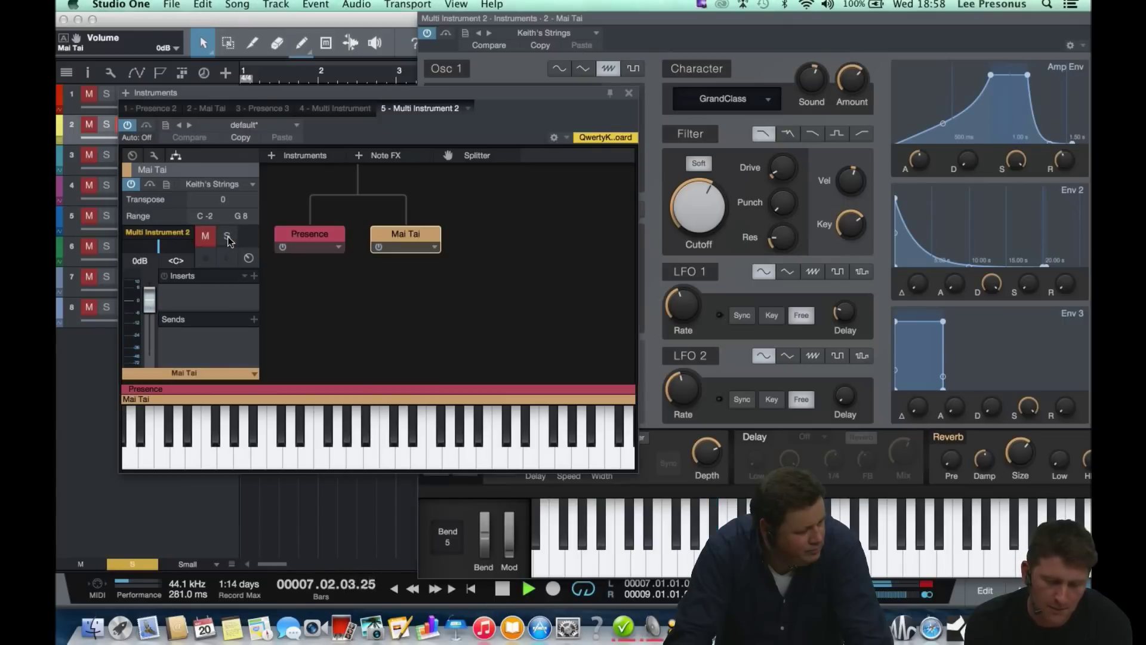
pyautogui.click(338, 242)
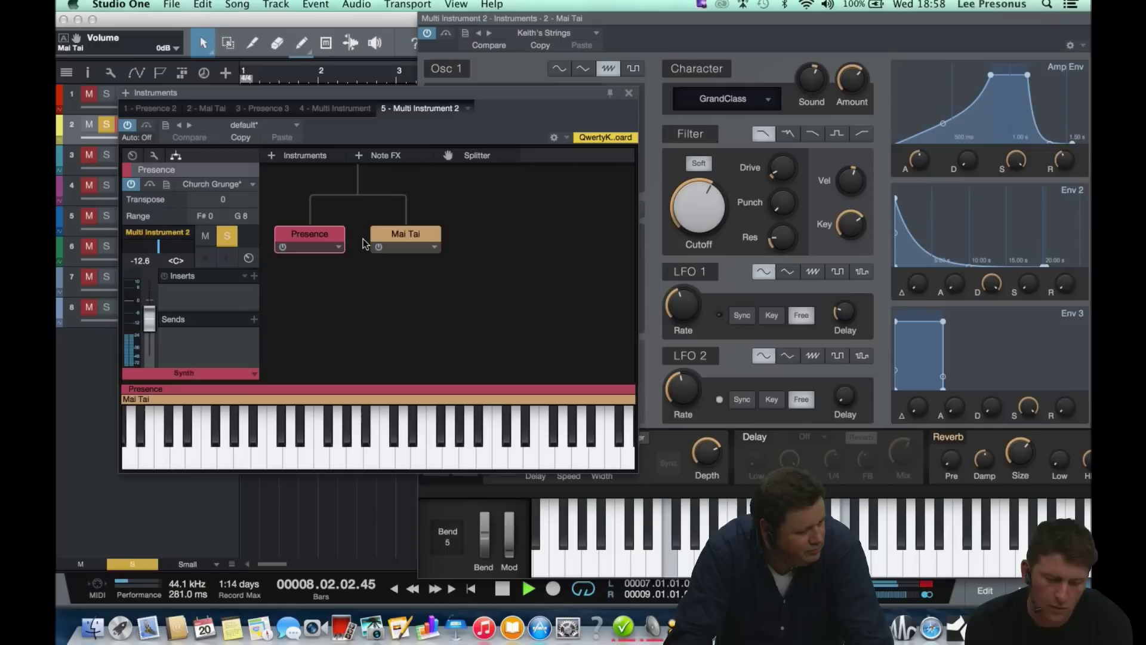
pyautogui.click(228, 236)
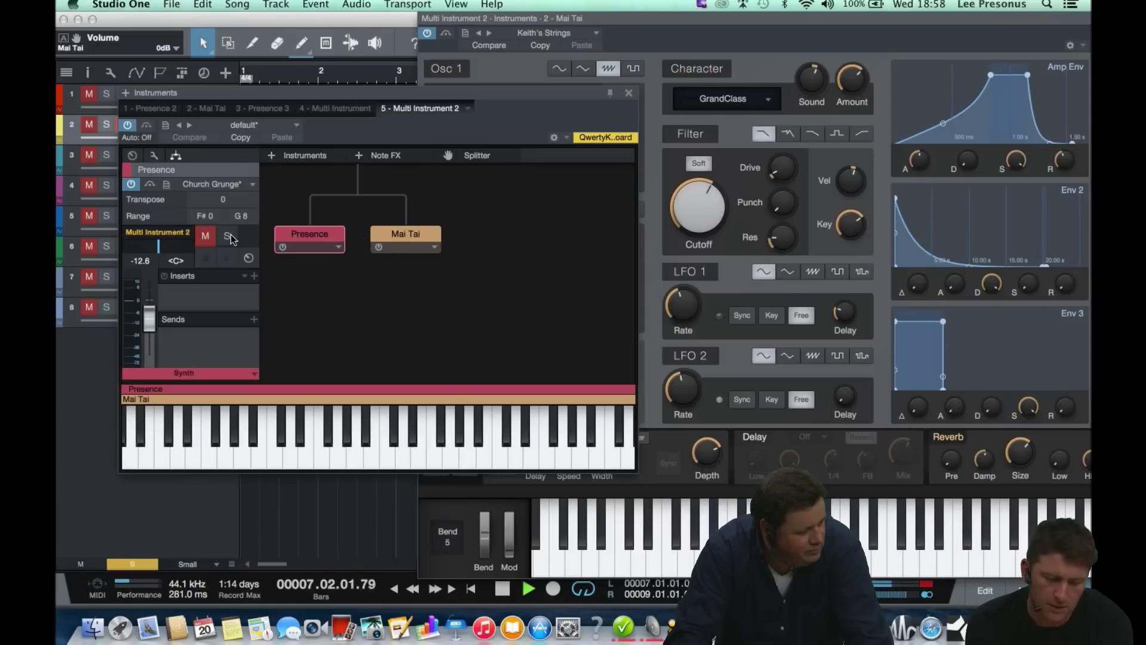
pyautogui.click(400, 242)
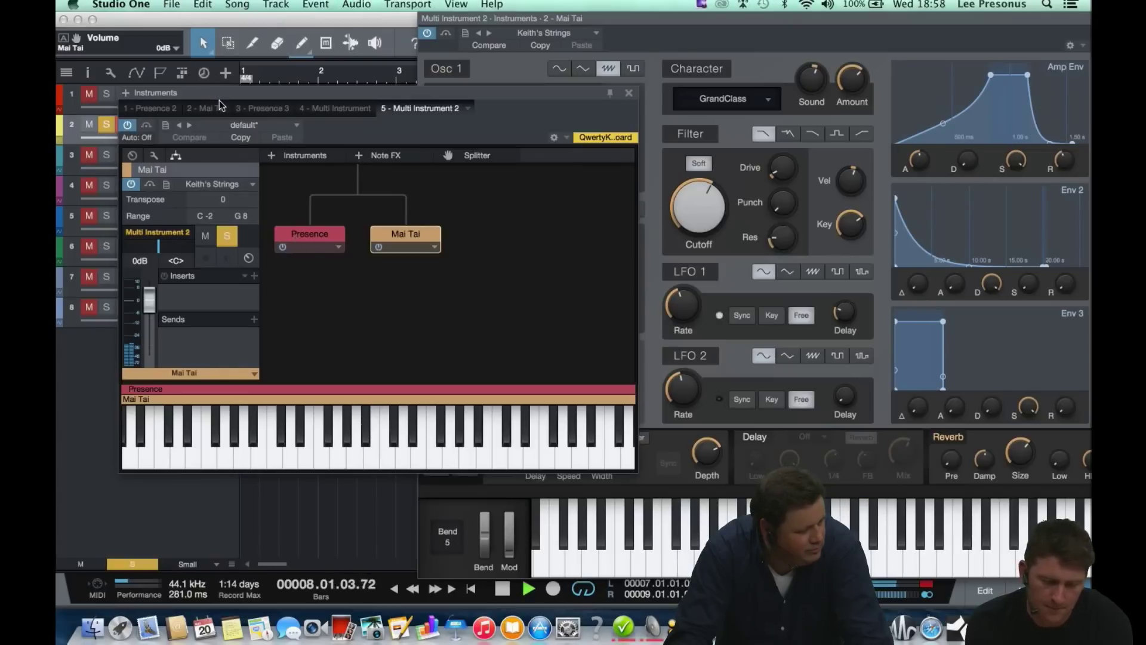
# - Unsolo the Synth track to hear the full mix and raise its track volume to +4.0 dB
pyautogui.moveTo(219, 101); pyautogui.dragTo(439, 108)
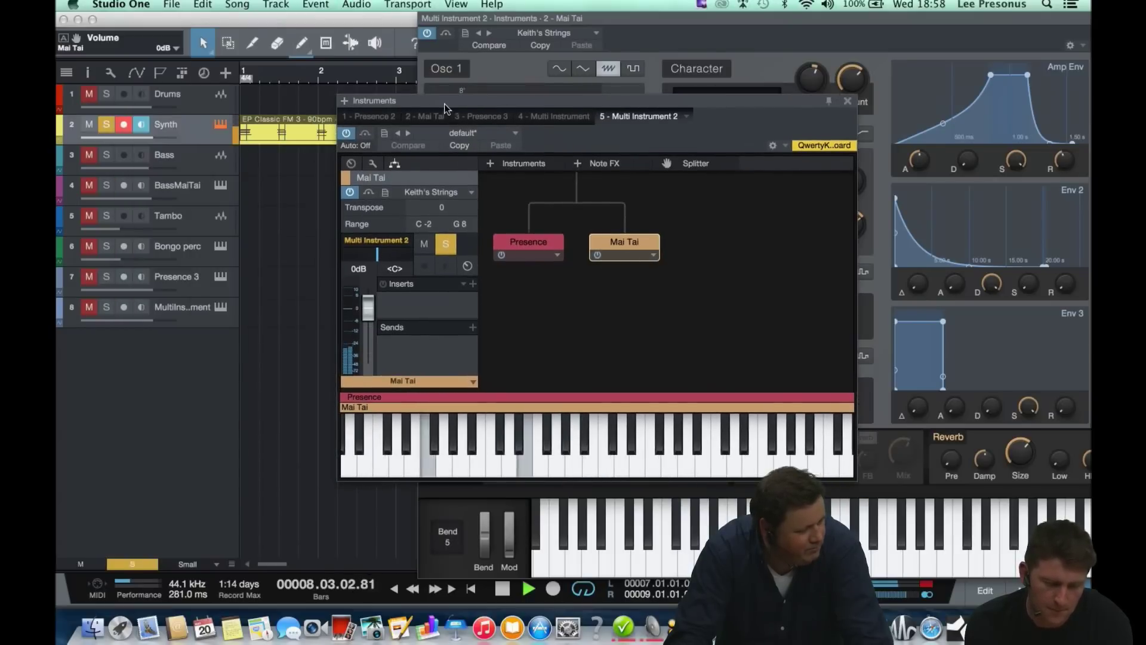
pyautogui.click(107, 125)
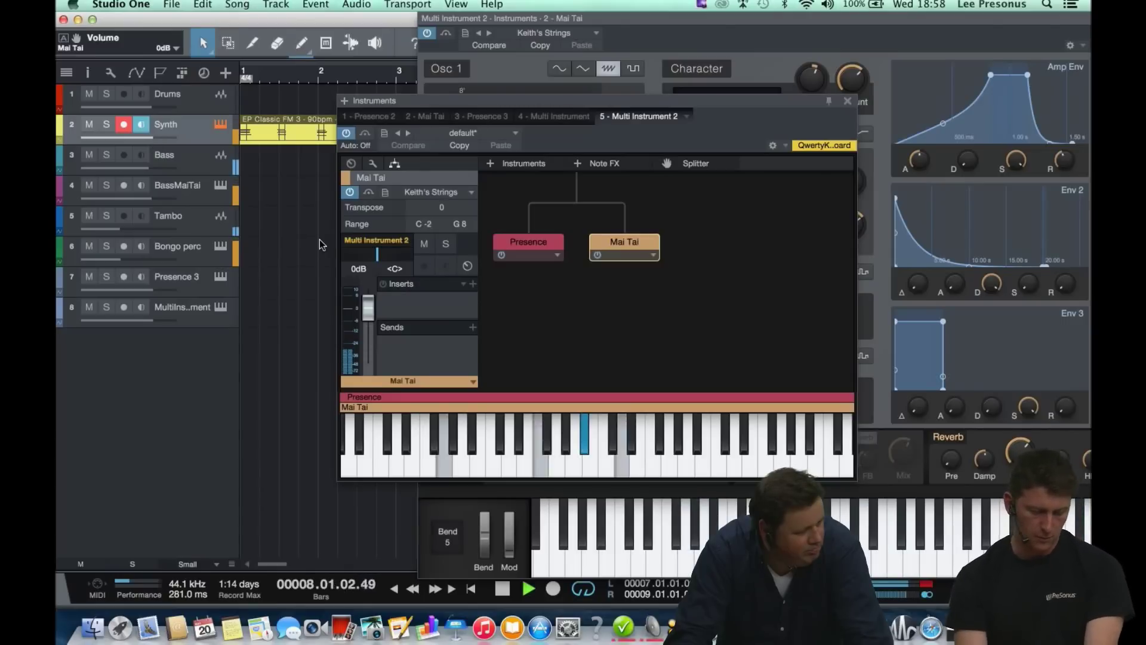
pyautogui.moveTo(156, 141); pyautogui.dragTo(165, 143)
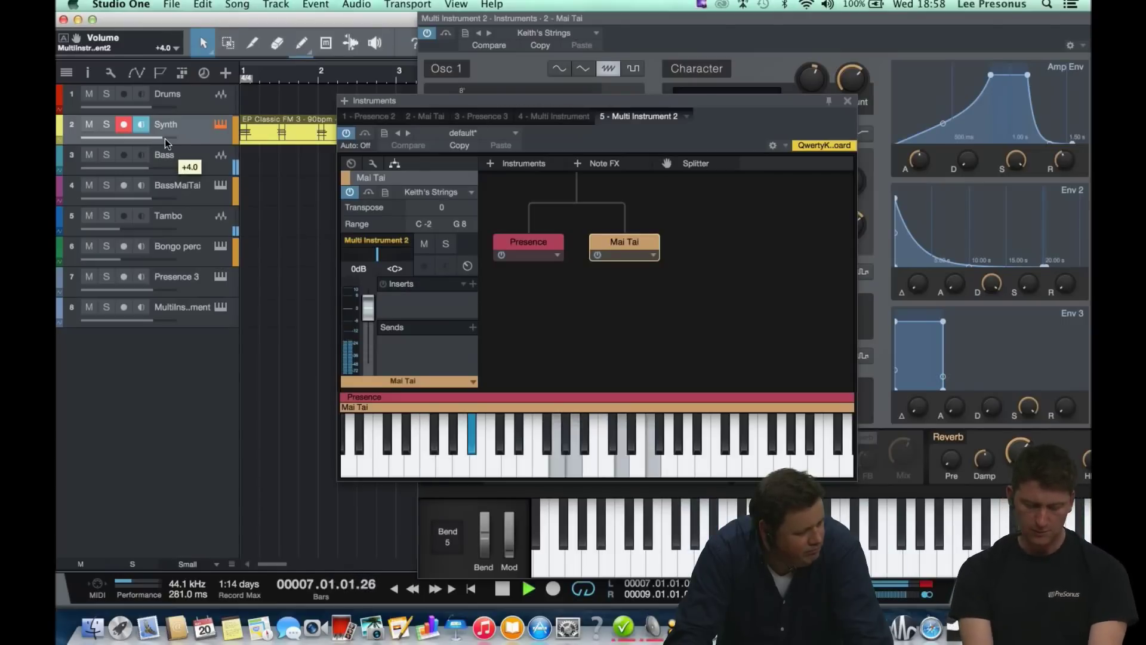
# - Stop playback and close the Multi Instrument window, bringing the Mai Tai editor fully into view
pyautogui.press('space')
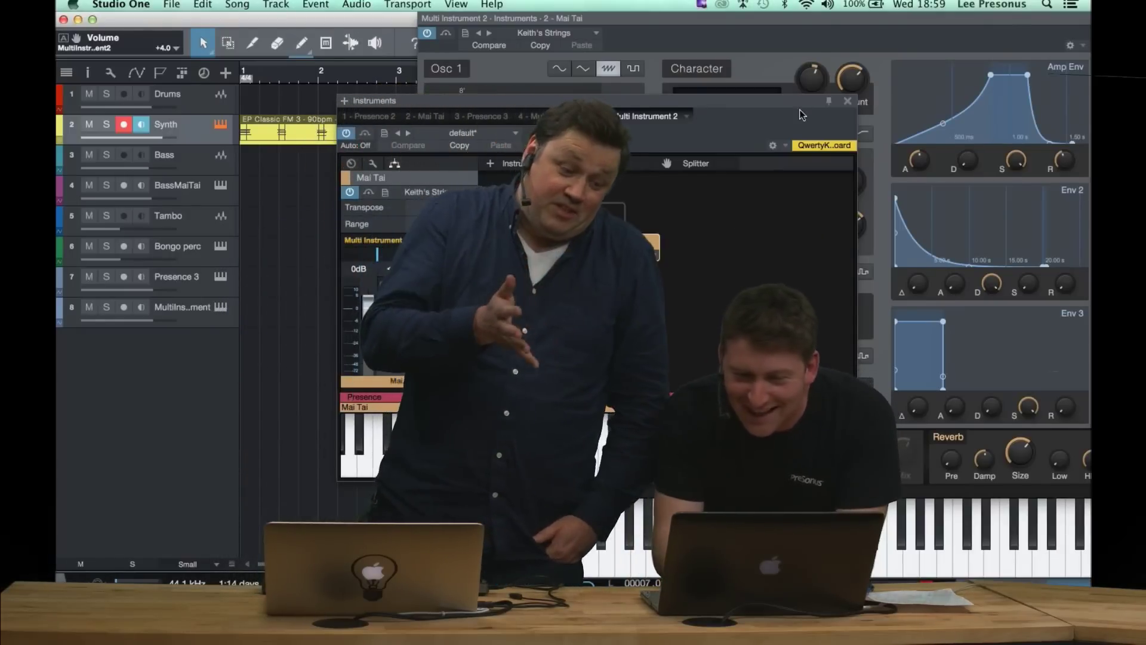
pyautogui.click(848, 101)
pyautogui.moveTo(782, 18); pyautogui.dragTo(638, 34)
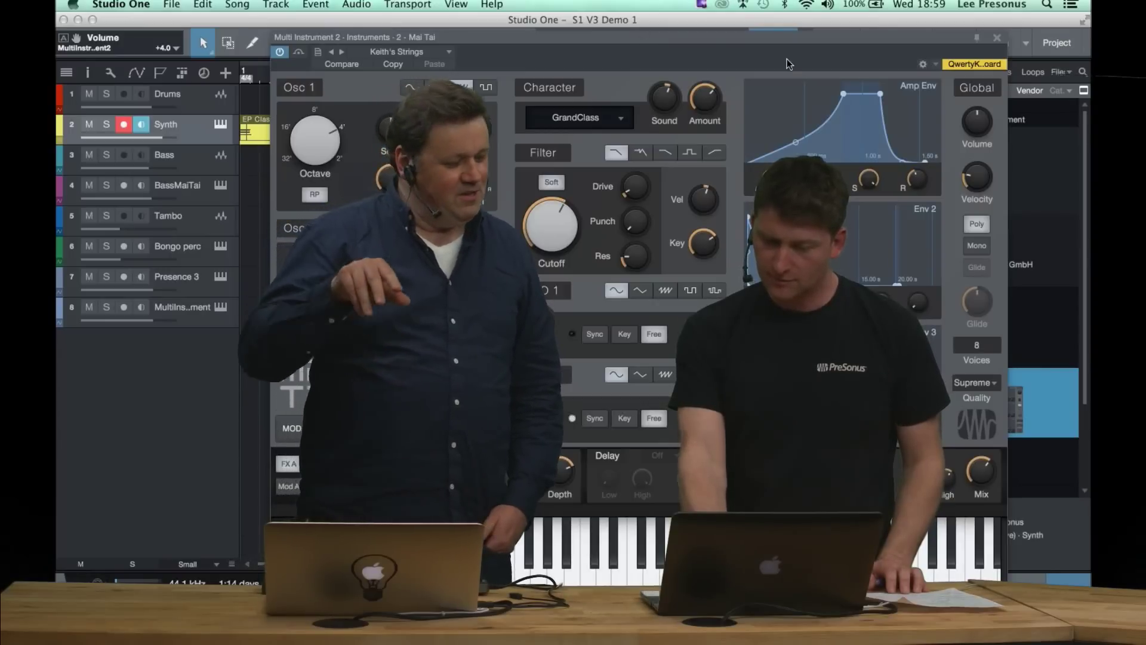
# - Move the Mai Tai editor aside, close it and collapse the Multi Instruments folder in the browser
pyautogui.moveTo(788, 36); pyautogui.dragTo(728, 44)
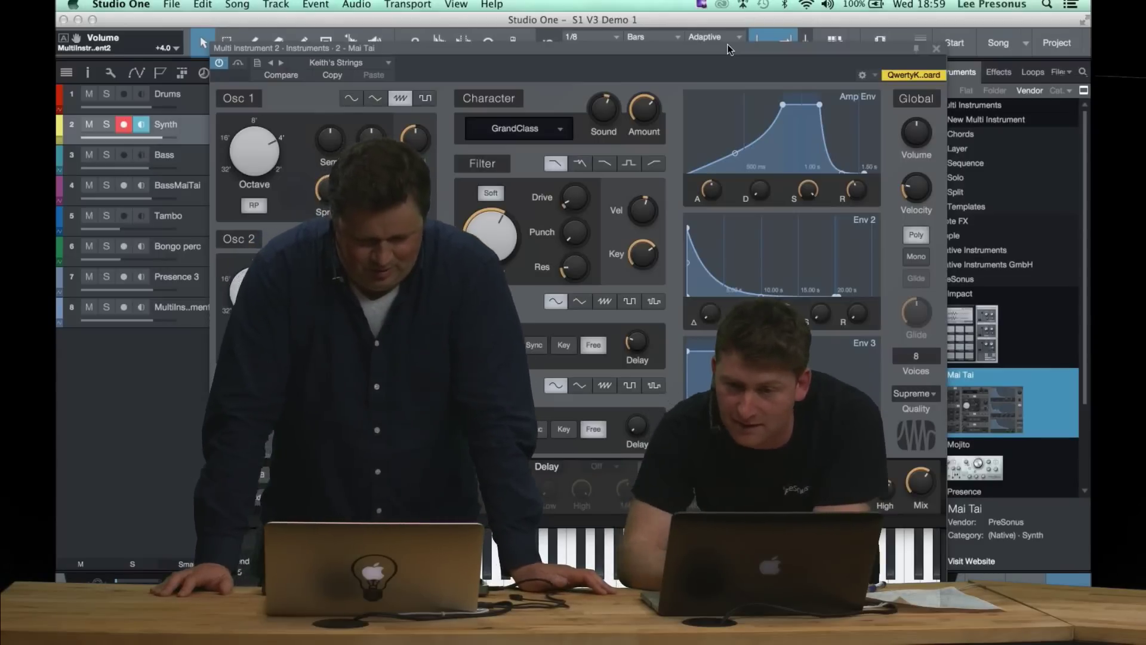
pyautogui.click(935, 48)
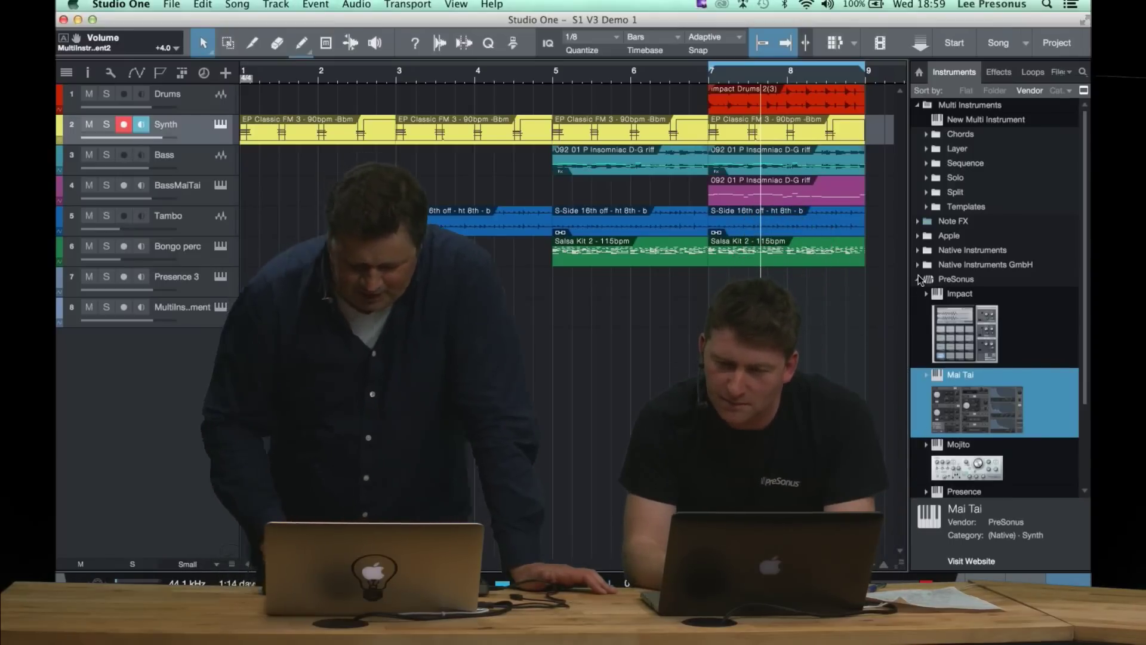
pyautogui.click(919, 106)
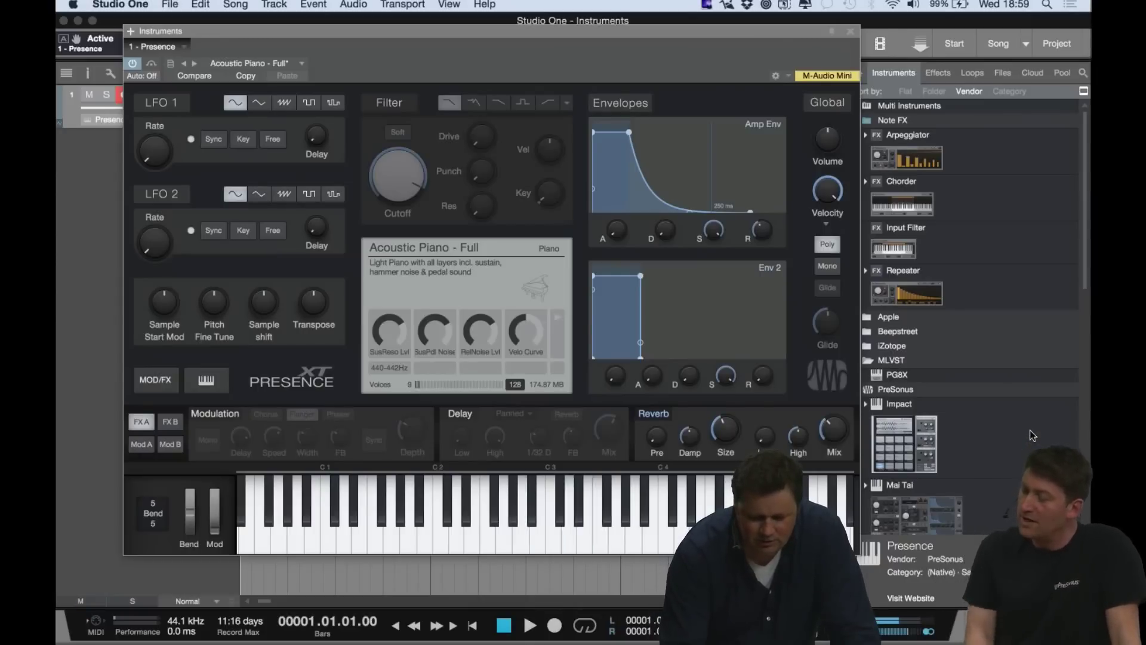
# - Close the Presence editor, add the Arpeggiator Note FX to the Presence track and load its Balkan Nights preset
pyautogui.click(852, 32)
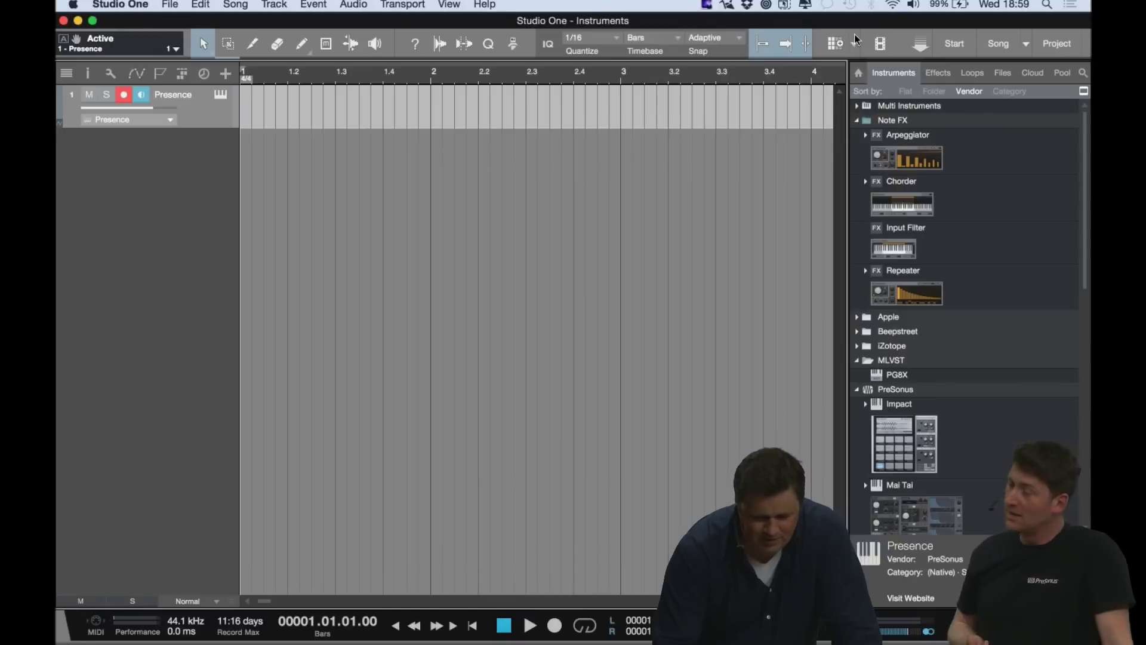
pyautogui.press('XF86AudioRaiseVolume')
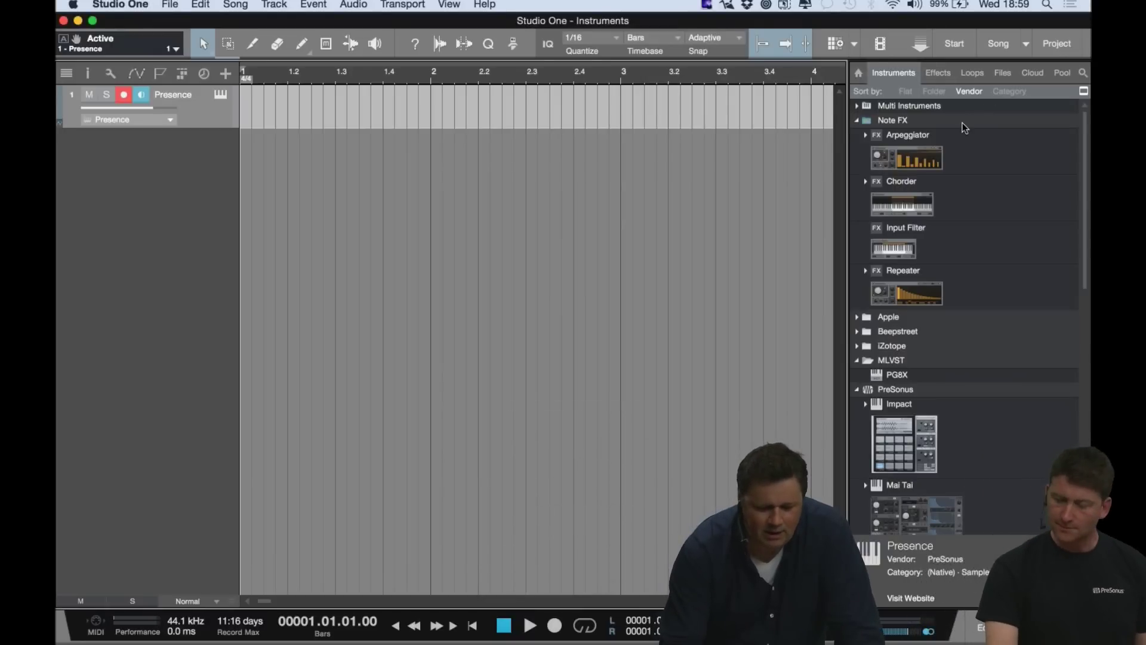
pyautogui.moveTo(963, 138); pyautogui.dragTo(622, 116)
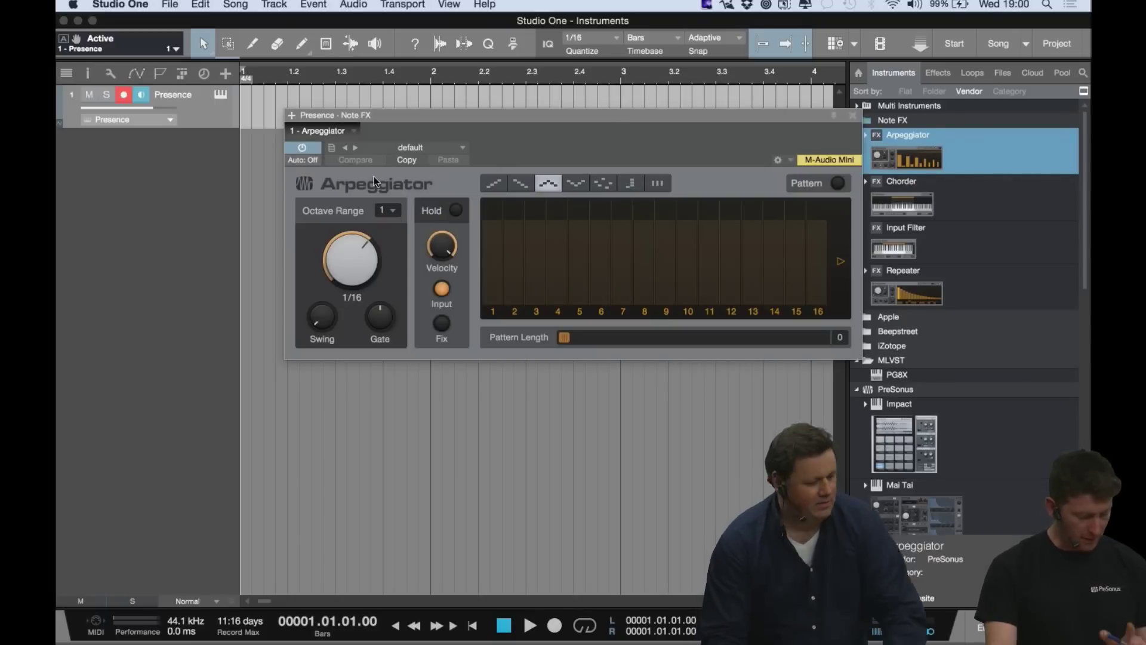
pyautogui.click(356, 148)
pyautogui.click(355, 147)
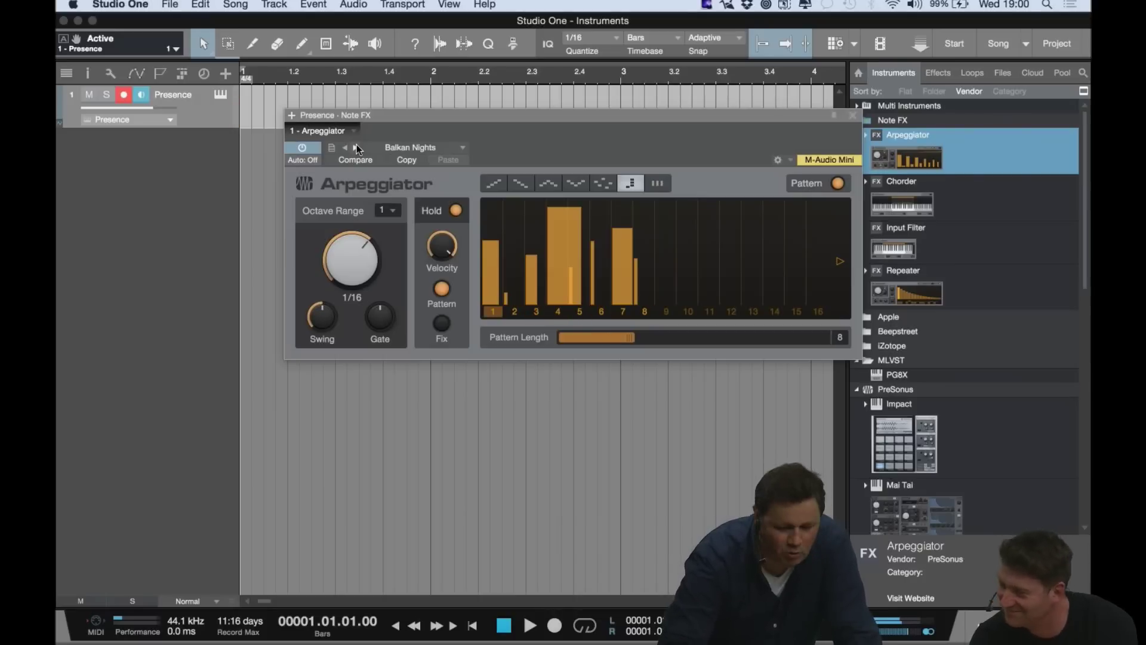
# - Audition the Arpeggiator's play modes, including Up/Down, Down and Down/Up, and return to Chord Mode
pyautogui.click(547, 185)
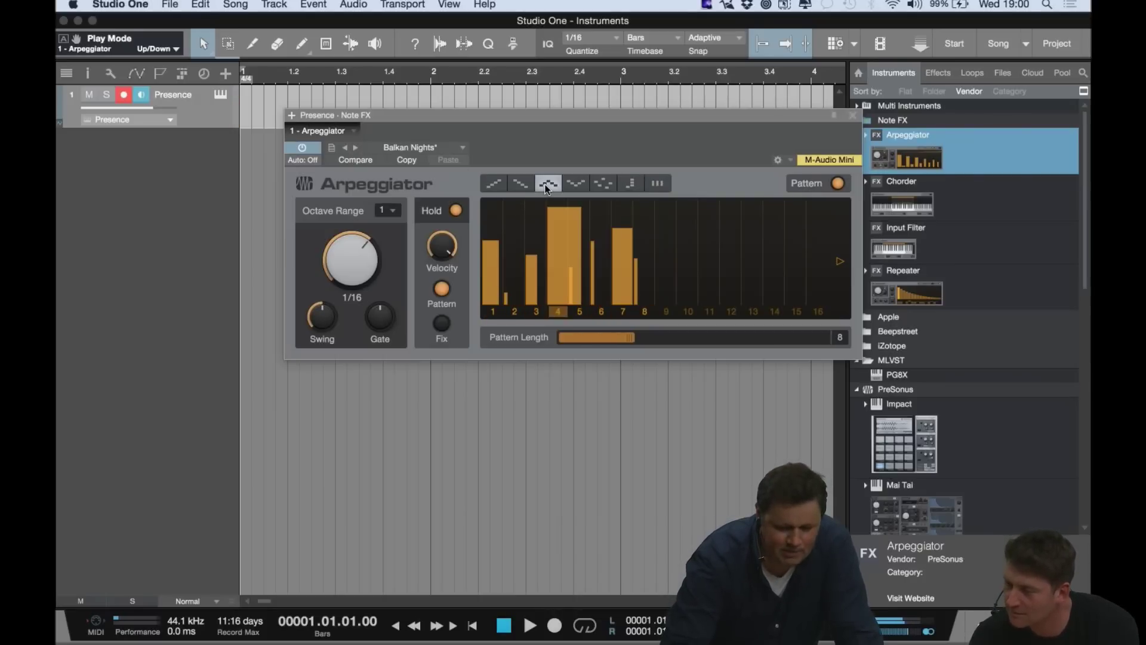
pyautogui.click(626, 190)
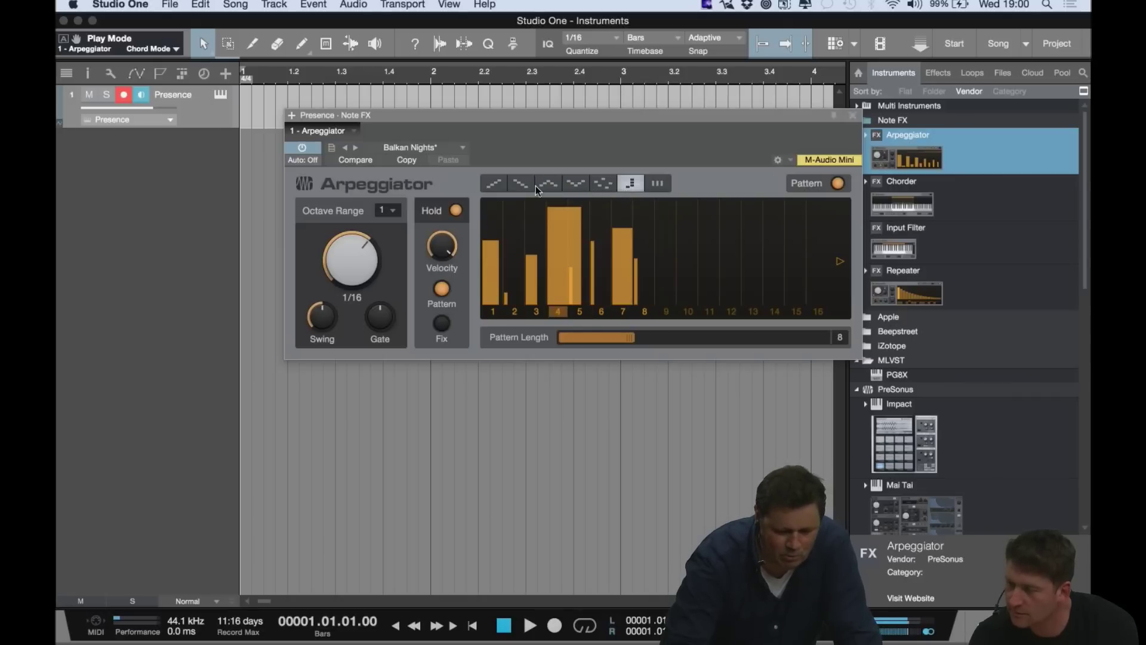
pyautogui.click(495, 186)
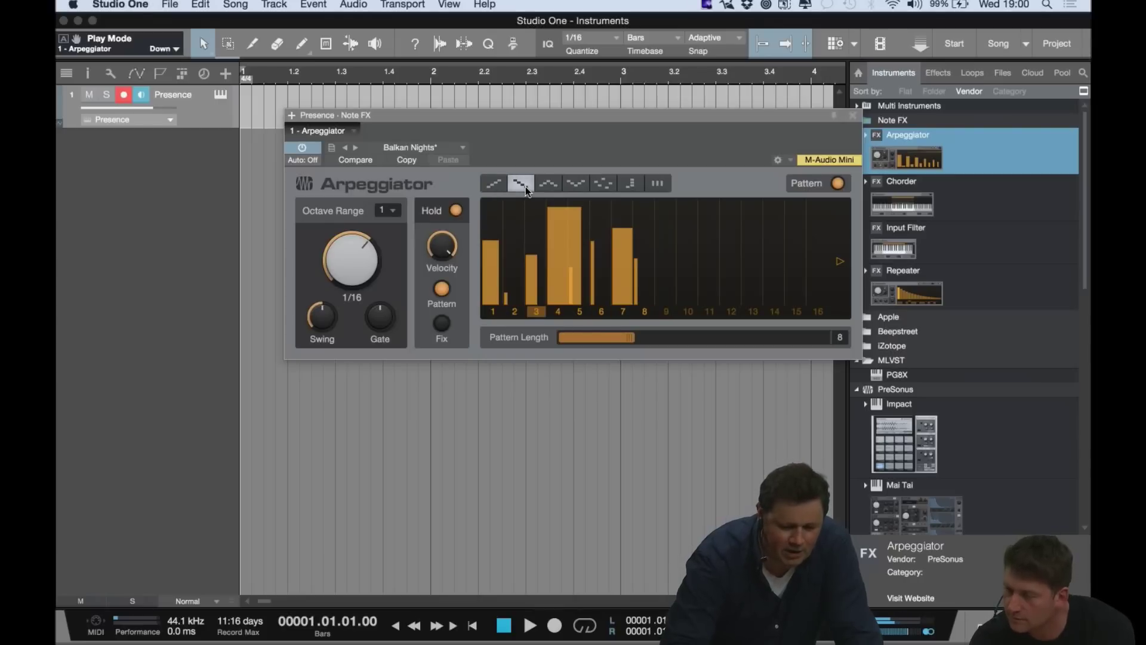
pyautogui.click(545, 189)
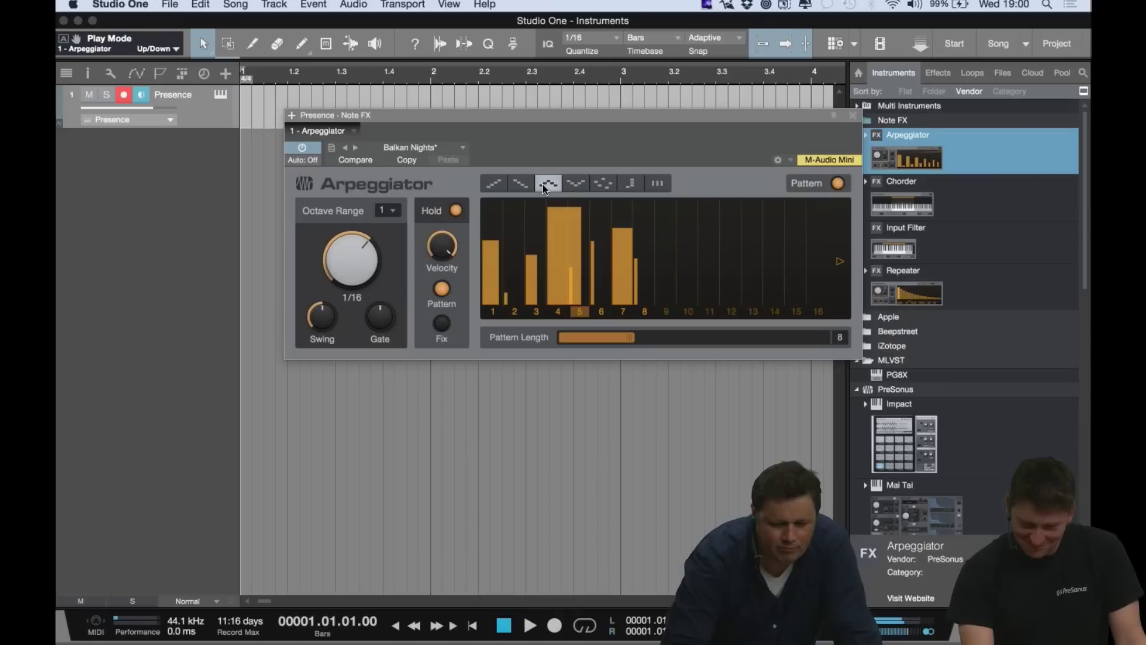
pyautogui.click(567, 186)
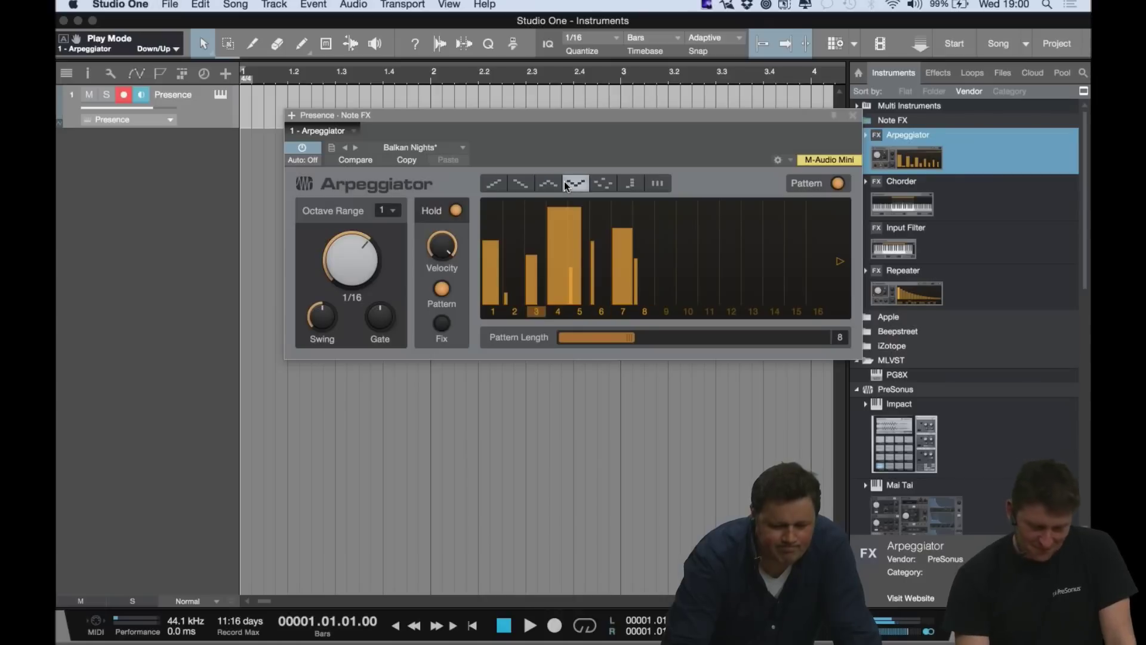
pyautogui.click(634, 187)
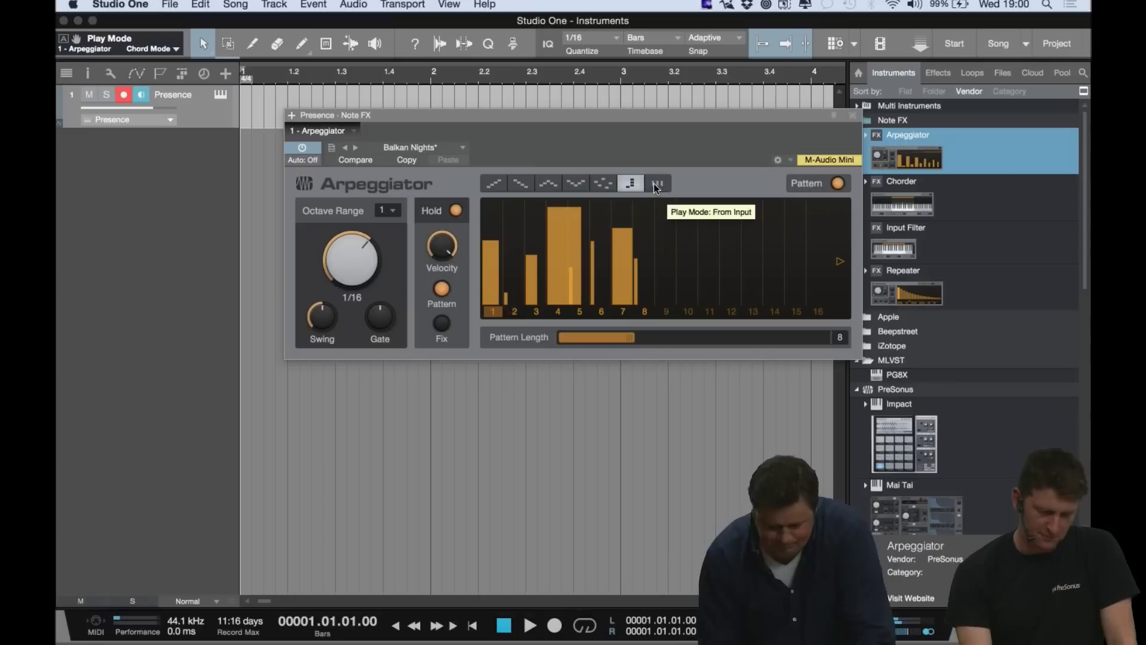
# - Turn off the Arpeggiator's Hold and load the Boogie Buzz preset
pyautogui.click(458, 208)
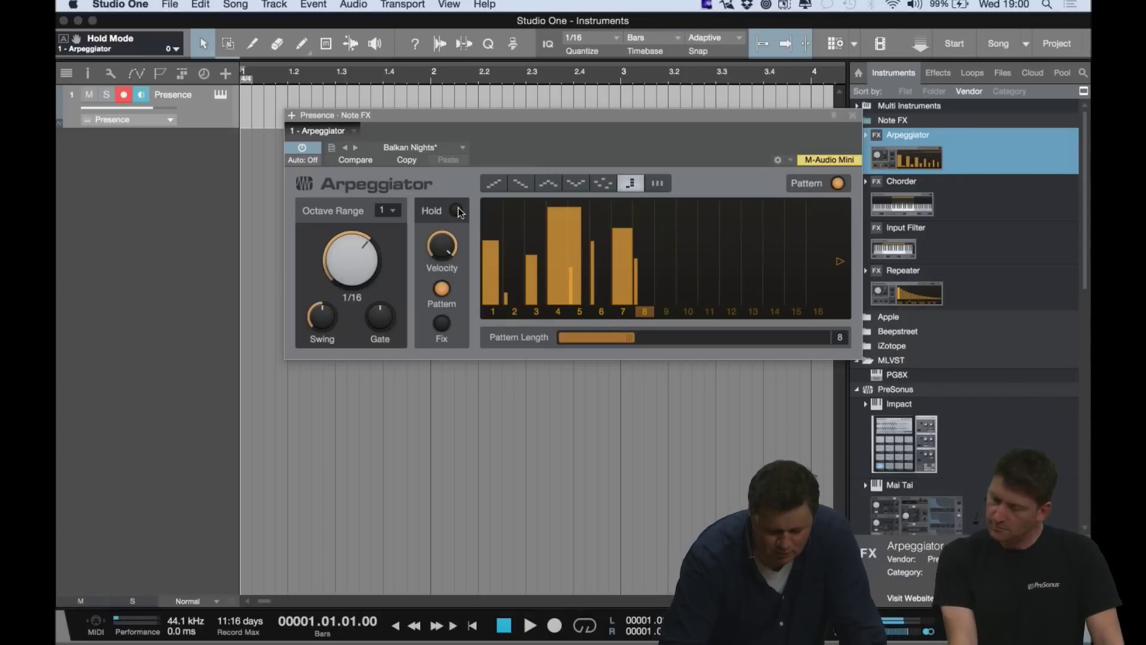
pyautogui.click(362, 151)
pyautogui.click(357, 149)
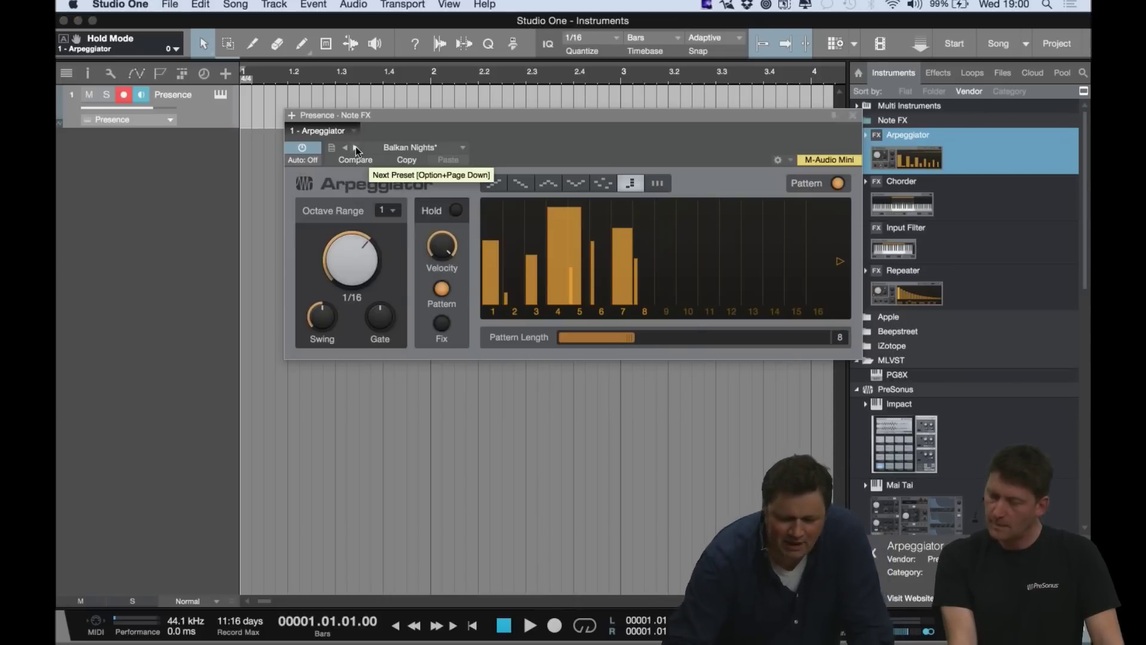
pyautogui.click(356, 149)
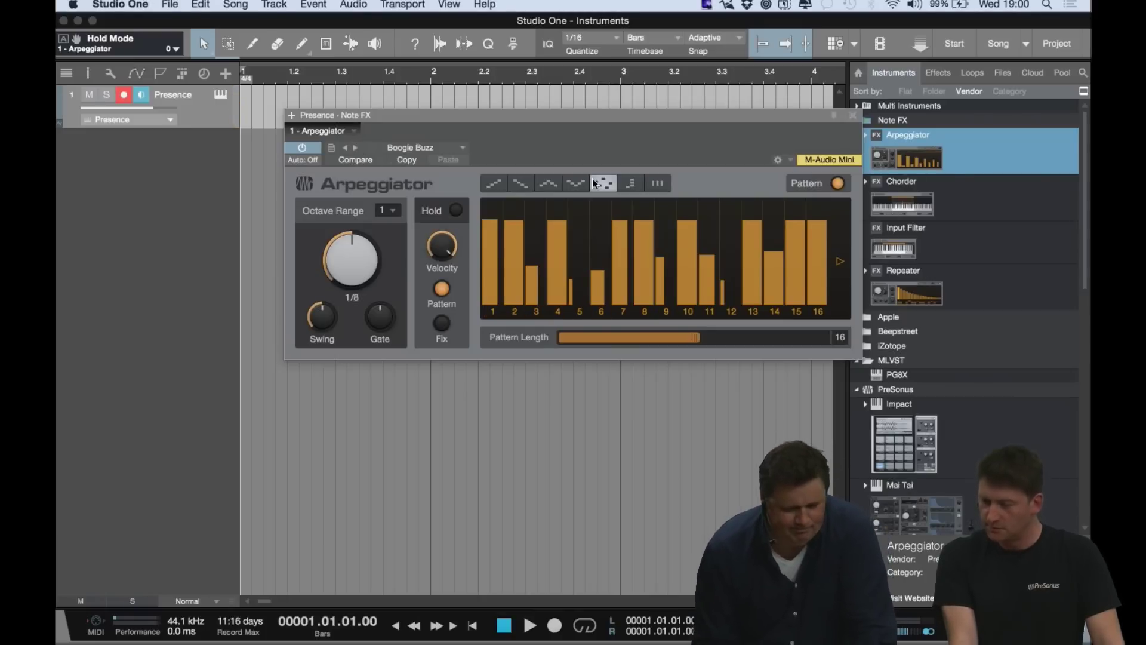
# - Try Boogie Buzz in Chord Mode with Hold on, and advance through the Arpeggiator presets to Headnicker
pyautogui.click(631, 184)
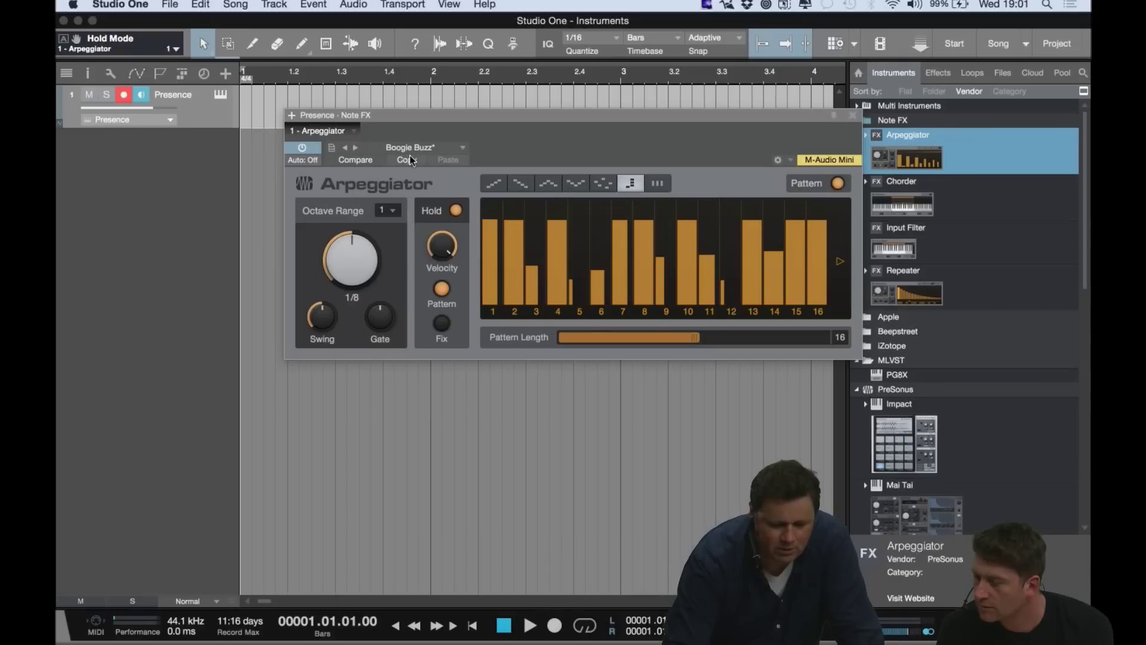
pyautogui.click(355, 147)
pyautogui.click(355, 148)
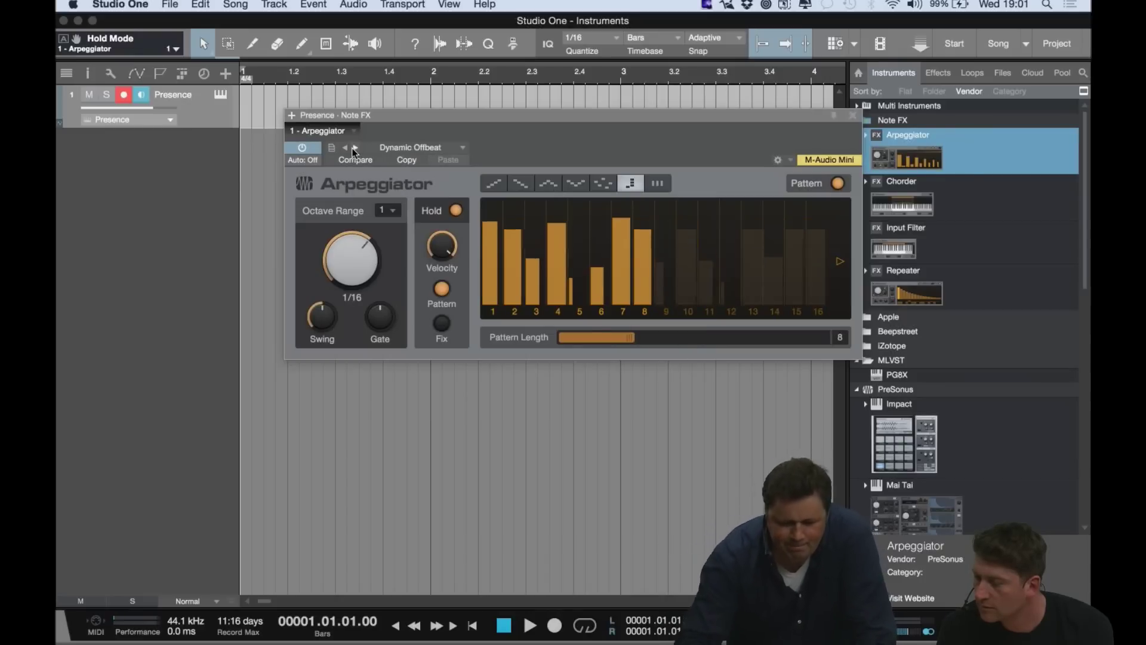
pyautogui.click(355, 147)
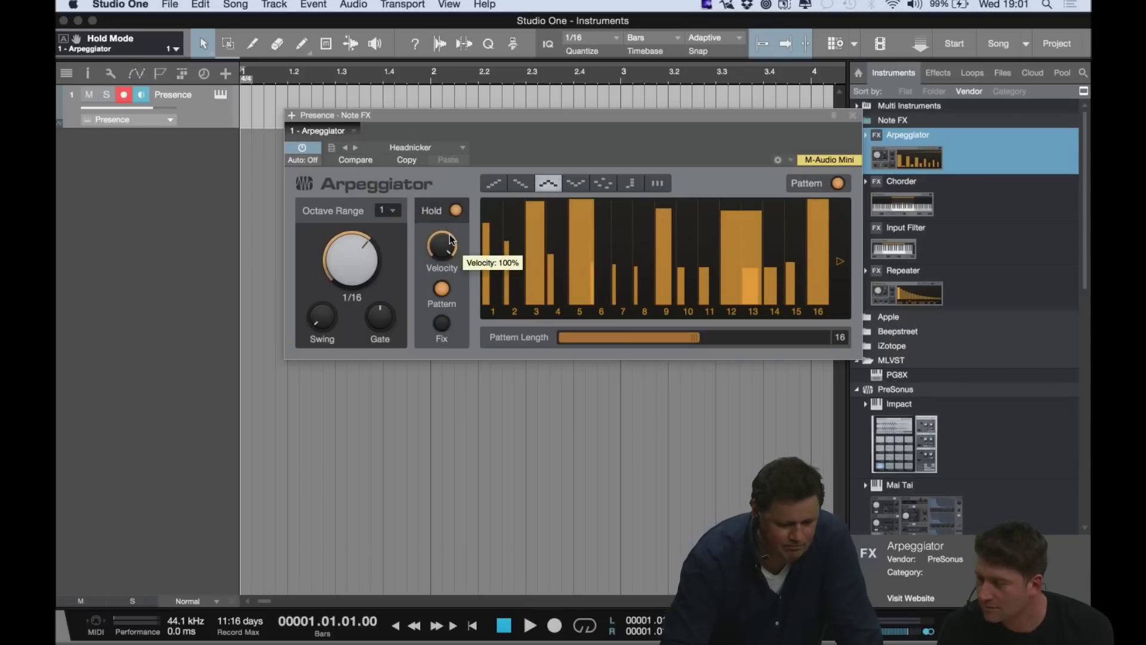
# - Lower the Arpeggiator's velocity to 78%, restore it to full and set the play rate to 1/8
pyautogui.moveTo(451, 239); pyautogui.dragTo(478, 313)
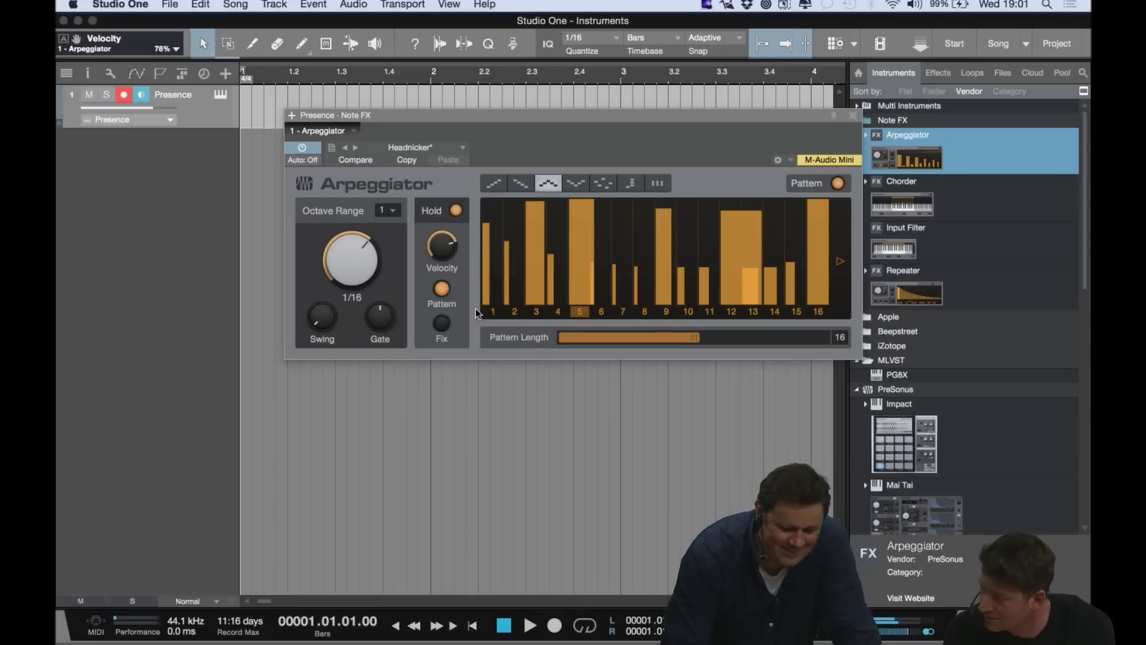
pyautogui.moveTo(441, 262); pyautogui.dragTo(440, 185)
pyautogui.moveTo(359, 267); pyautogui.dragTo(364, 291)
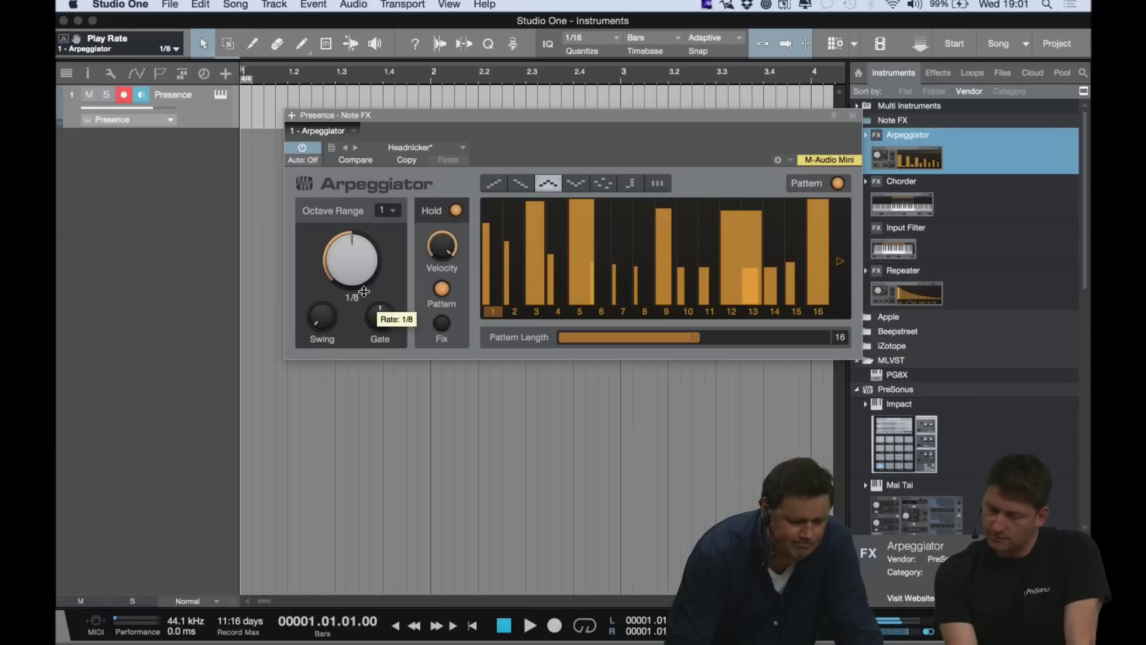
# - Set the Arpeggiator to octave range 3, rate 1/8 T and pattern length 4, with Hold off
pyautogui.click(387, 210)
pyautogui.click(398, 254)
pyautogui.moveTo(359, 248); pyautogui.dragTo(357, 237)
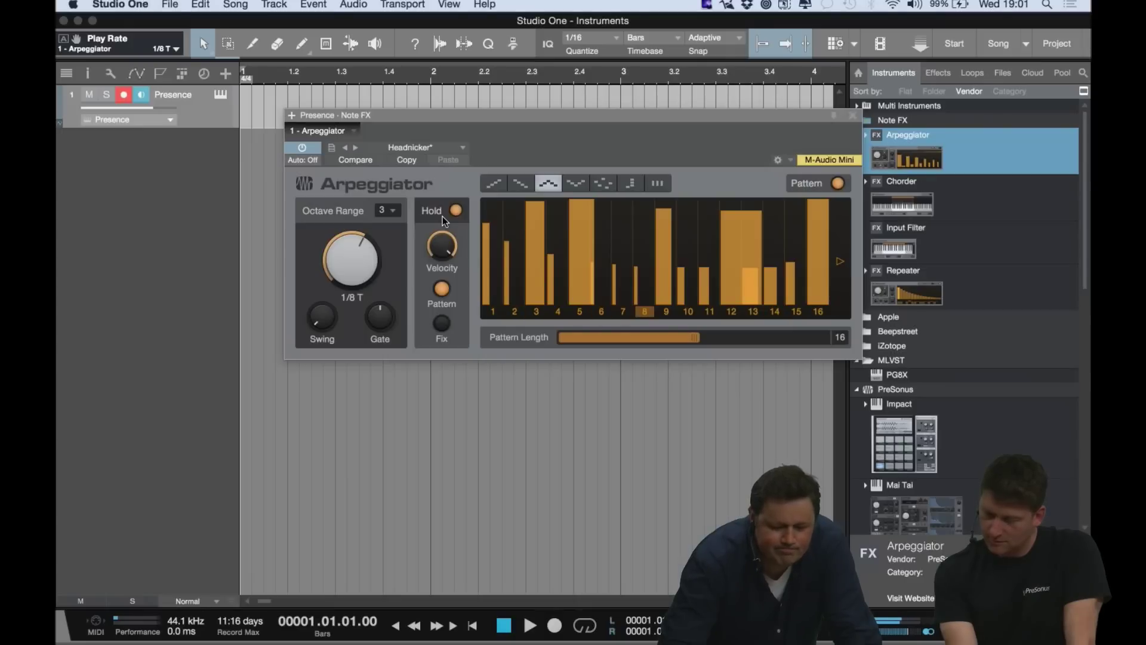
pyautogui.moveTo(699, 342); pyautogui.dragTo(597, 341)
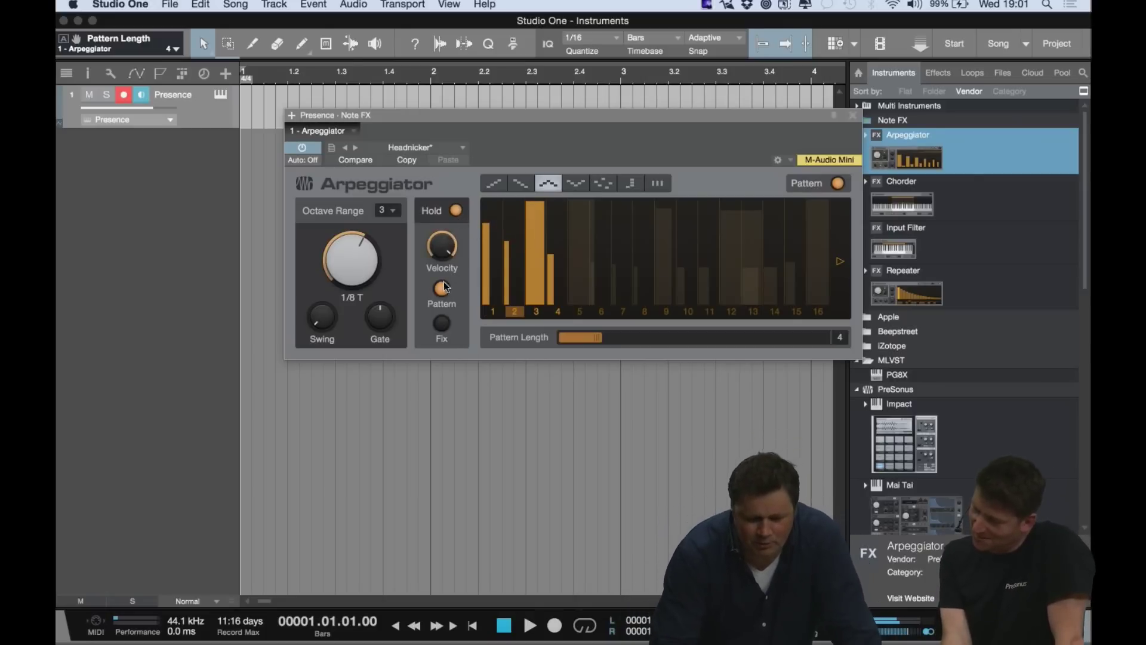
pyautogui.click(457, 210)
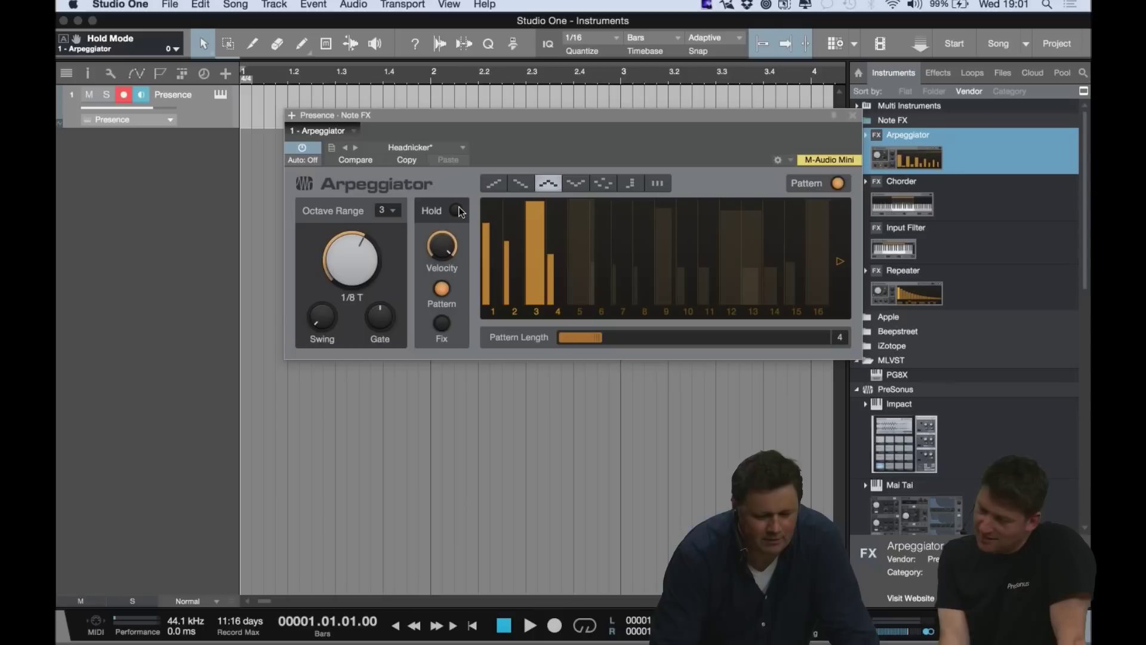
# - Show the Presence track's inspector without the track list and deactivate the Arpeggiator in its Note FX section
pyautogui.click(66, 73)
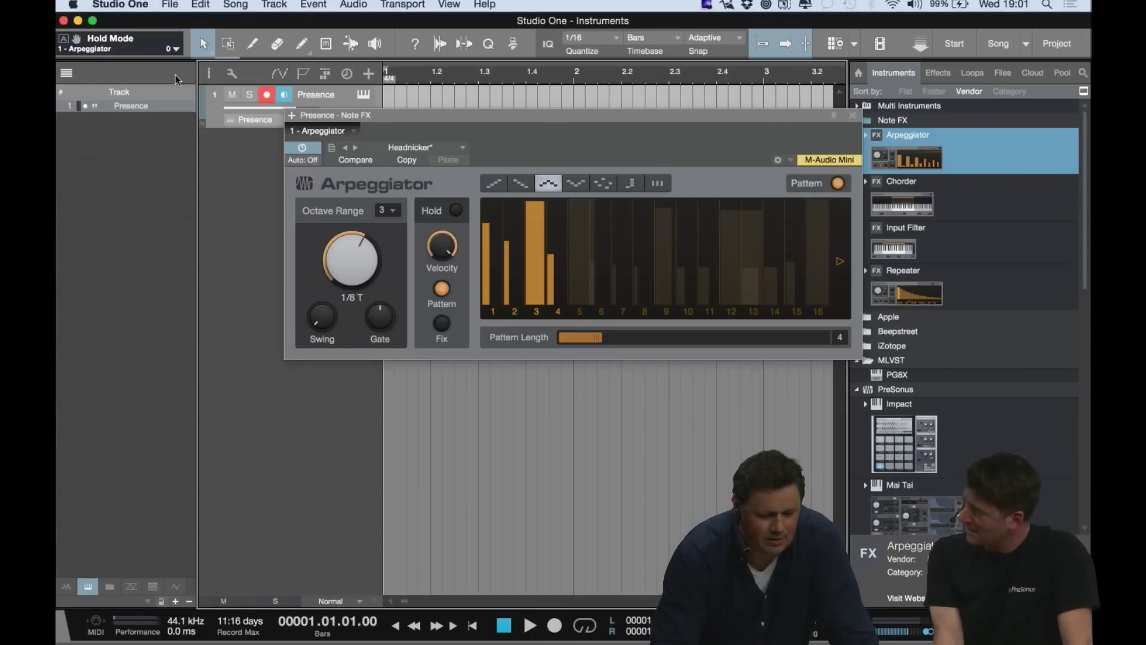
pyautogui.click(208, 72)
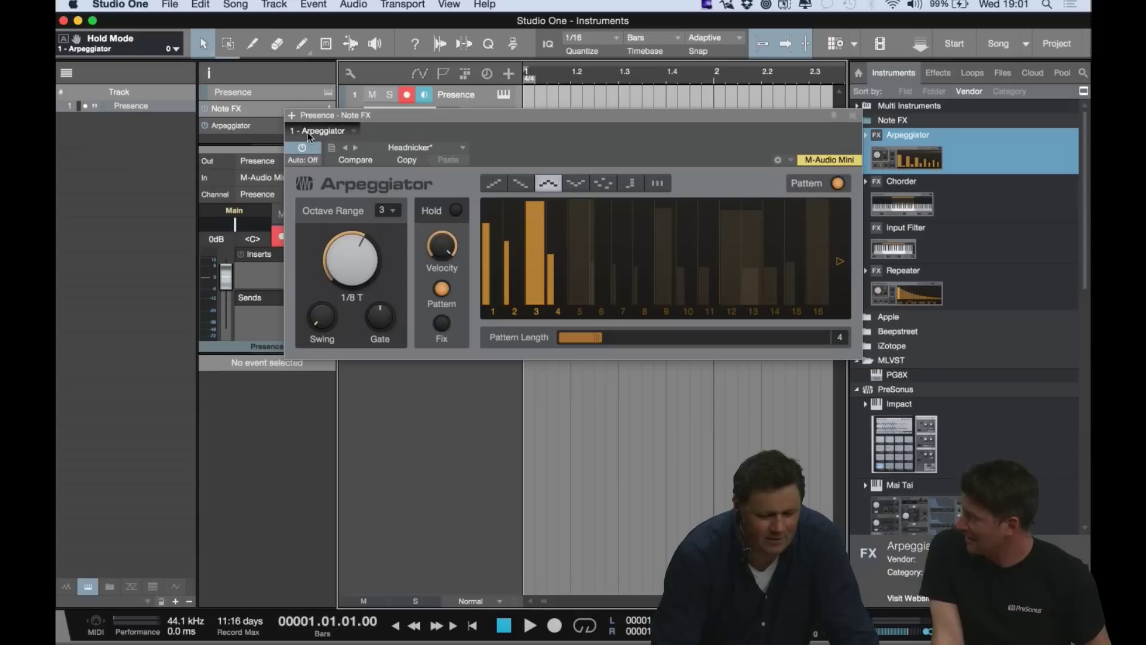
pyautogui.click(67, 74)
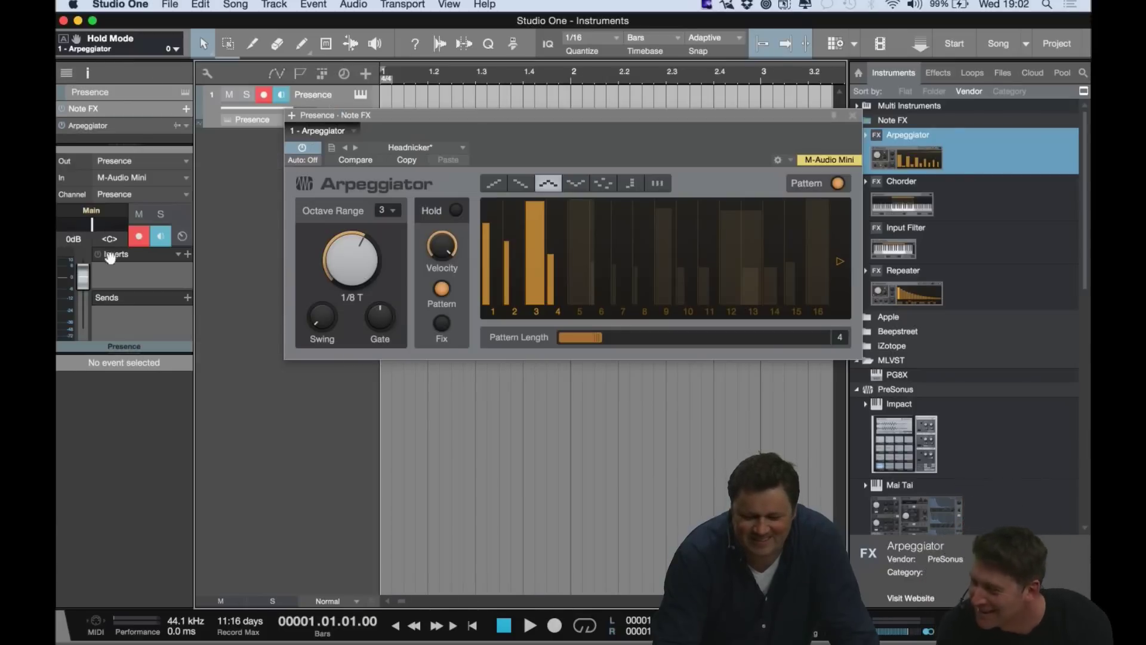
pyautogui.click(62, 125)
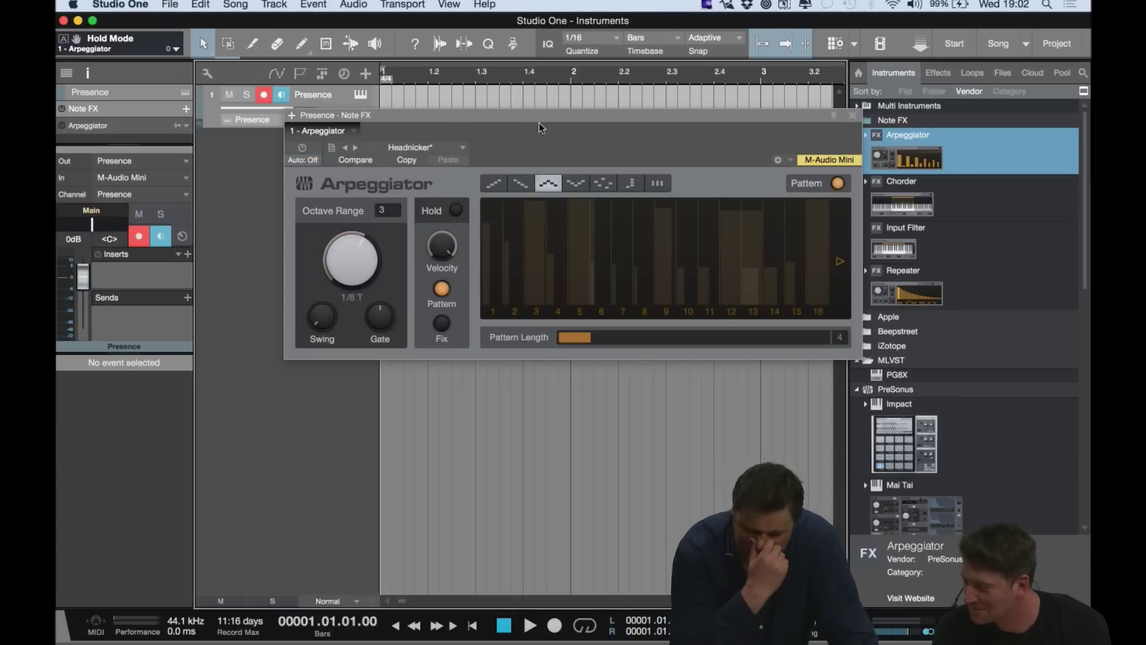
# - Add the Chorder Note FX to the Presence track, load its DiatonicMajorChor..roup preset and close the editor
pyautogui.moveTo(908, 199); pyautogui.dragTo(655, 102)
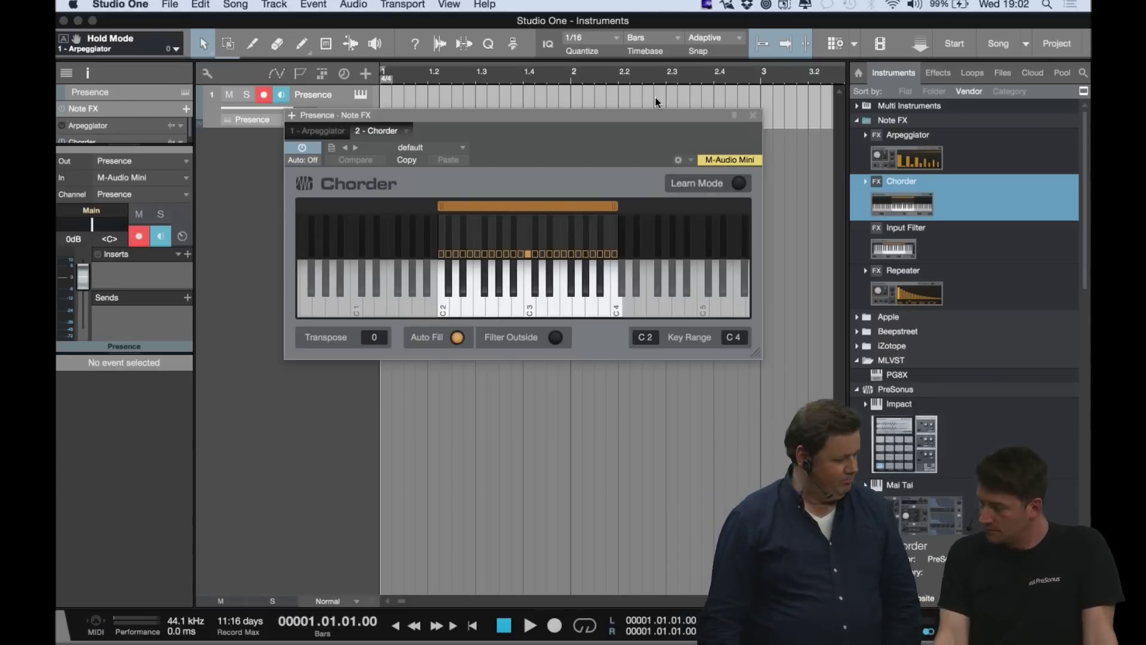
pyautogui.click(355, 148)
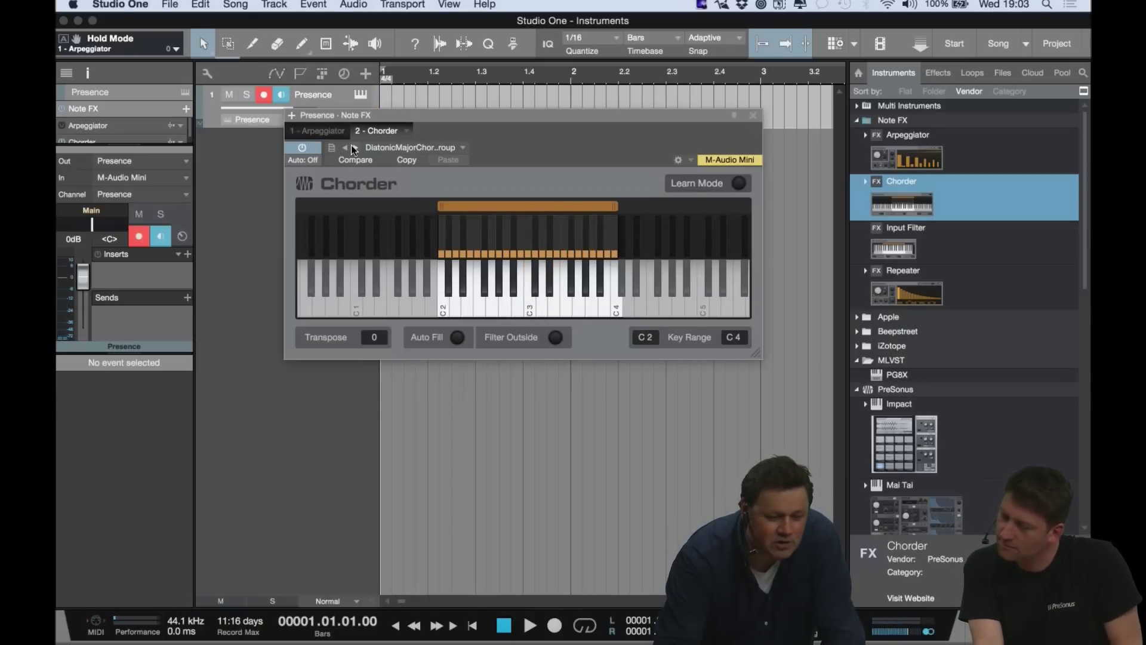
pyautogui.click(753, 115)
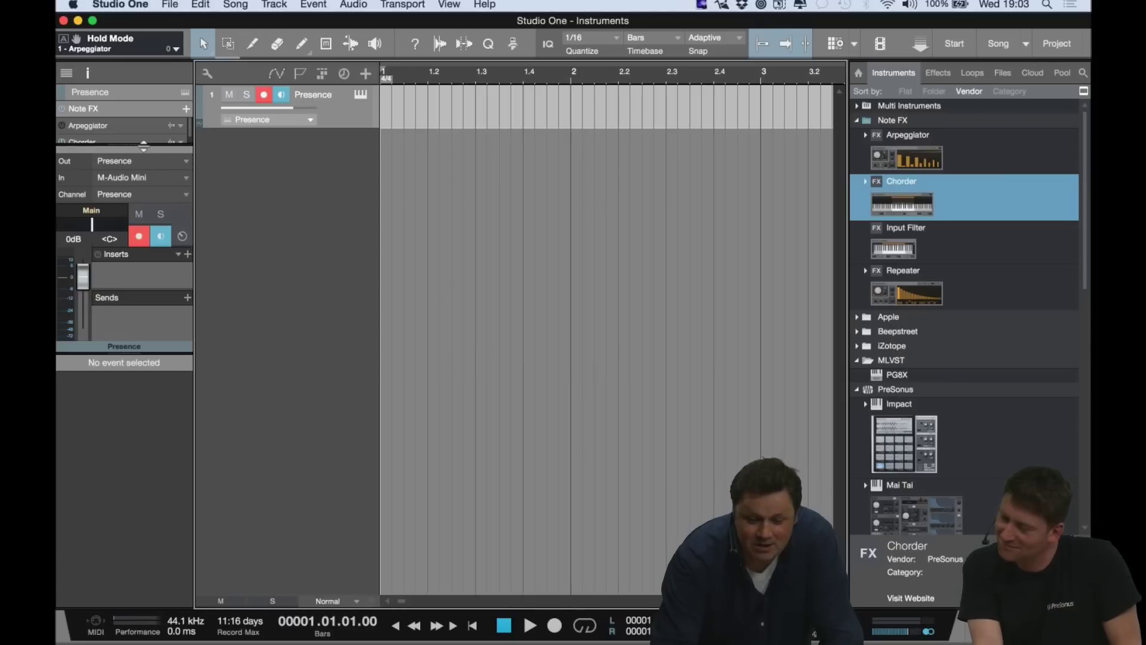
# - Add the Input Filter Note FX to the Presence track and enlarge the upper section of the track inspector
pyautogui.moveTo(143, 145); pyautogui.dragTo(144, 185)
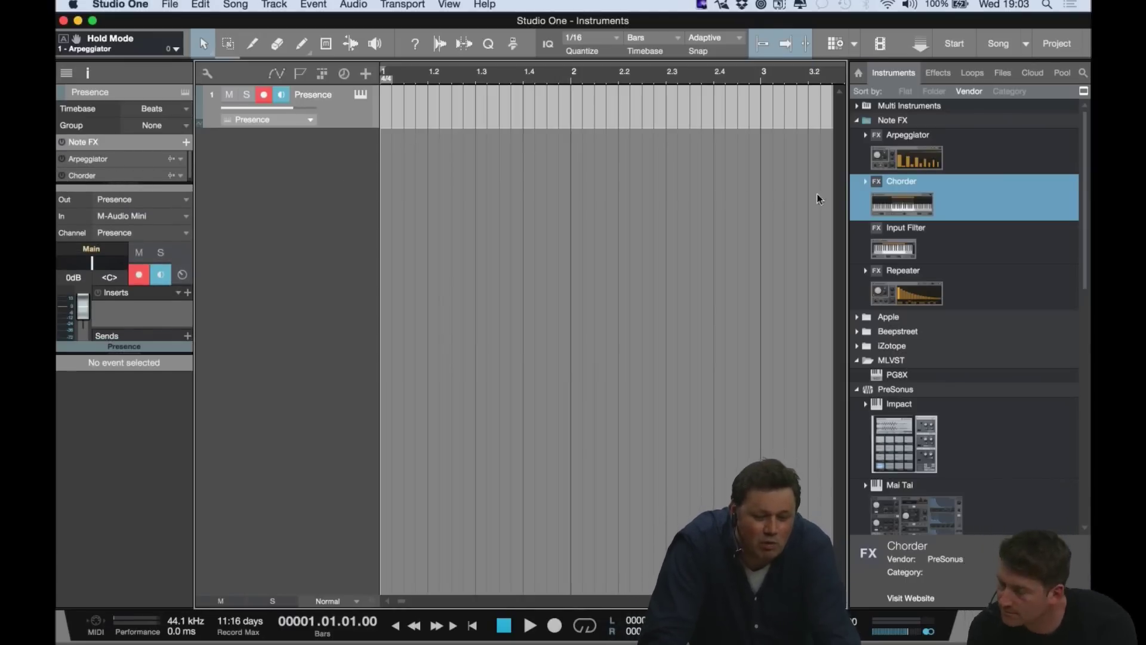
pyautogui.moveTo(891, 239); pyautogui.dragTo(597, 111)
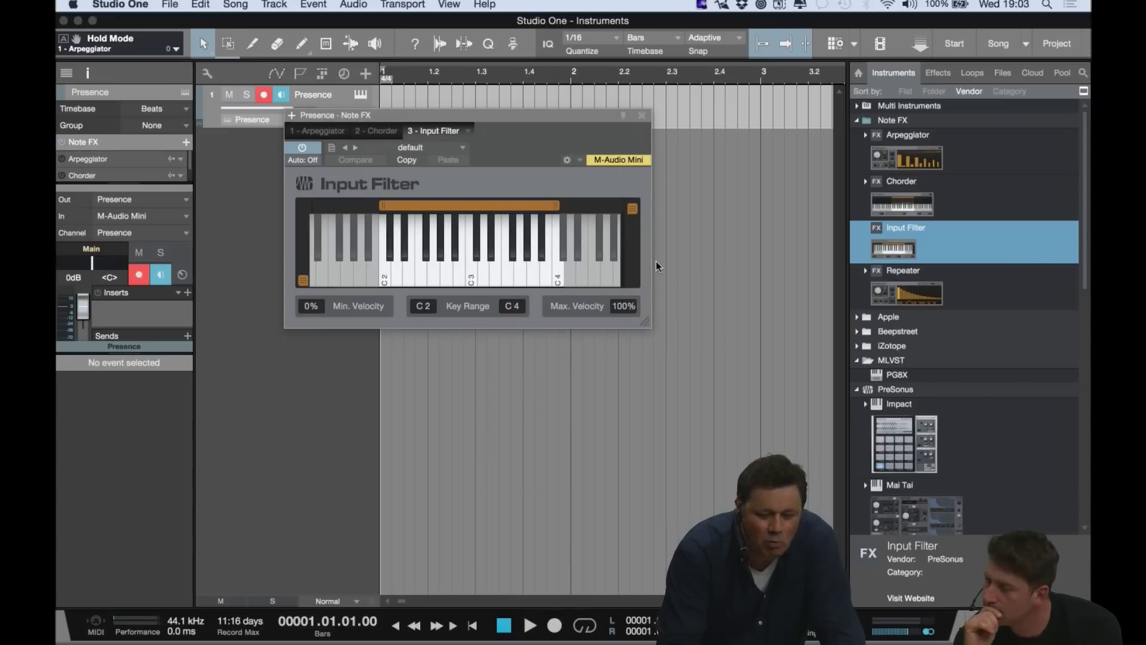
pyautogui.click(642, 115)
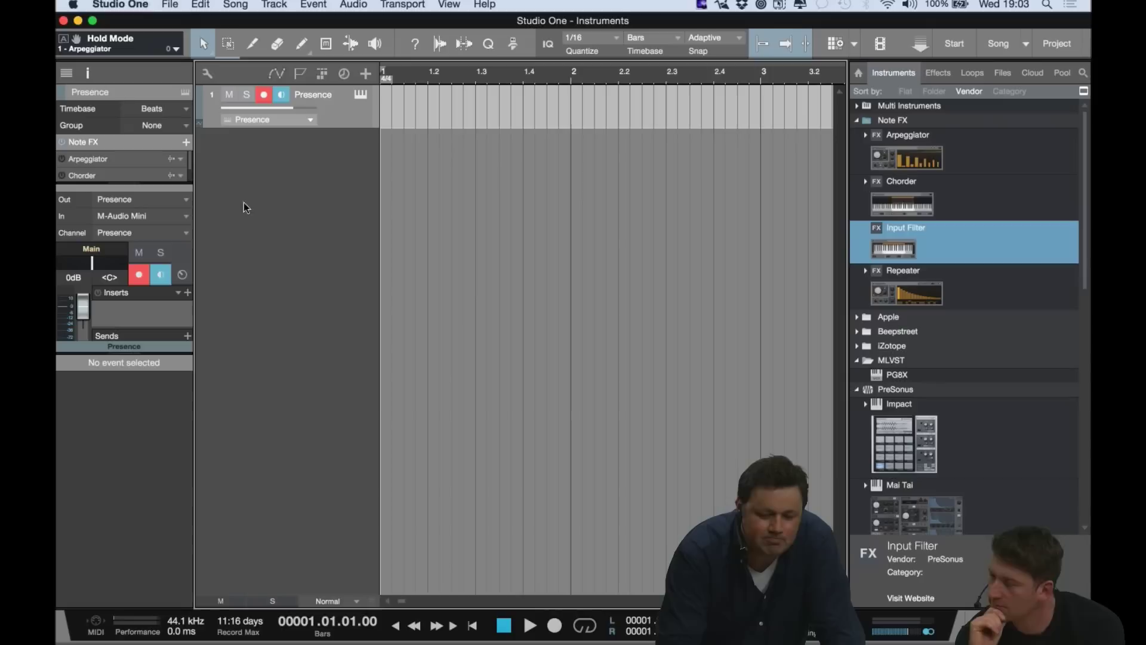
pyautogui.moveTo(159, 181); pyautogui.dragTo(152, 258)
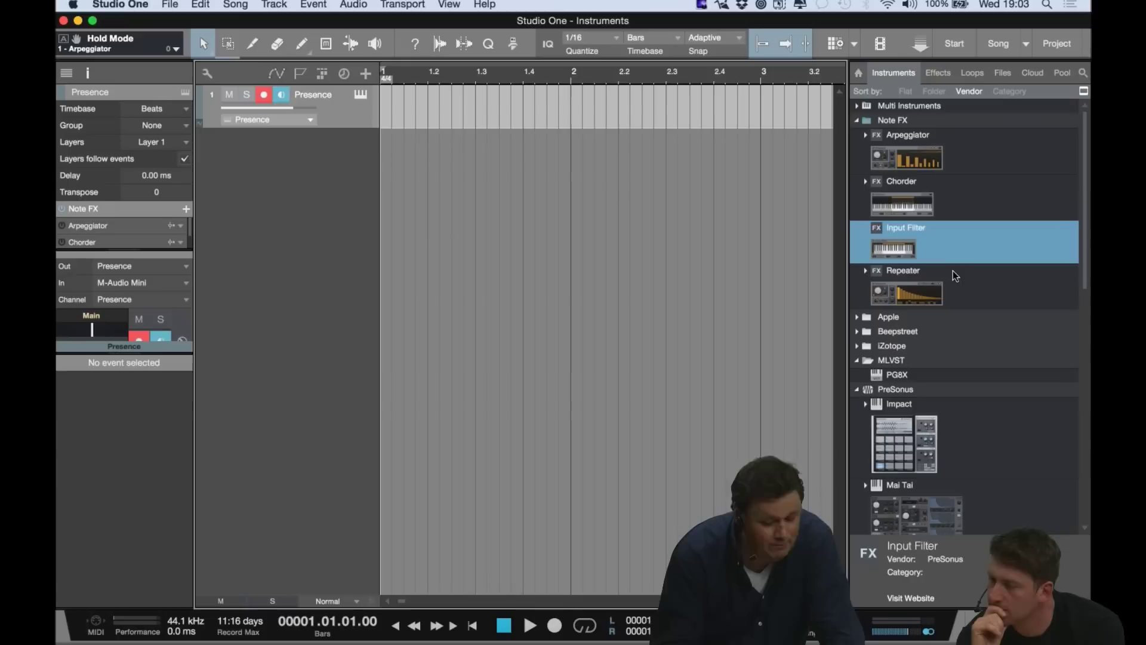
# - Add the Repeater Note FX to the Presence track and slightly raise the level of all its steps
pyautogui.click(923, 295)
pyautogui.moveTo(591, 158); pyautogui.dragTo(540, 122)
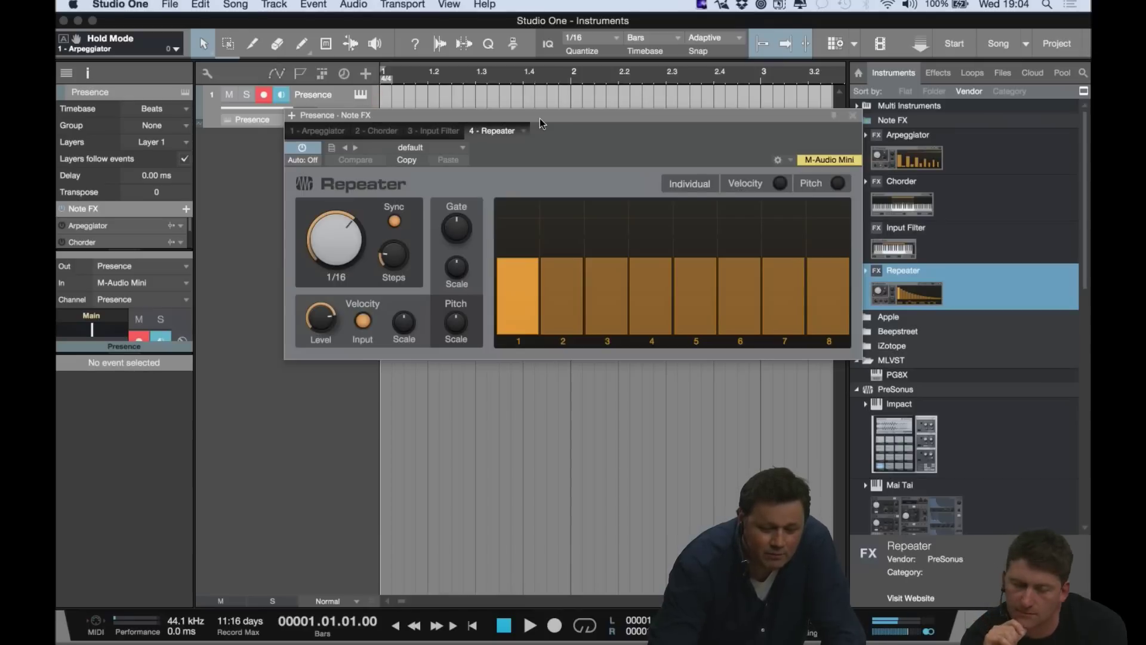
pyautogui.moveTo(558, 253)
pyautogui.mouseDown()
pyautogui.moveTo(655, 289)
pyautogui.moveTo(553, 251)
pyautogui.mouseUp()
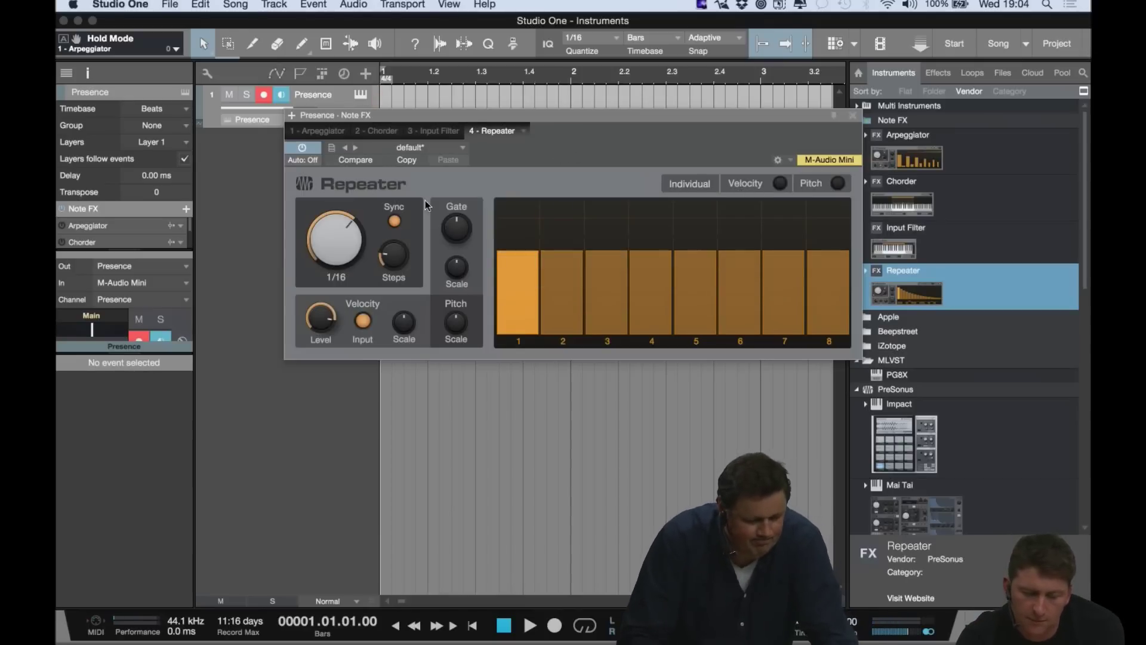
# - Load the Repeater's Blade preset, raise its Pitch Scale and close the editor
pyautogui.click(356, 148)
pyautogui.click(356, 149)
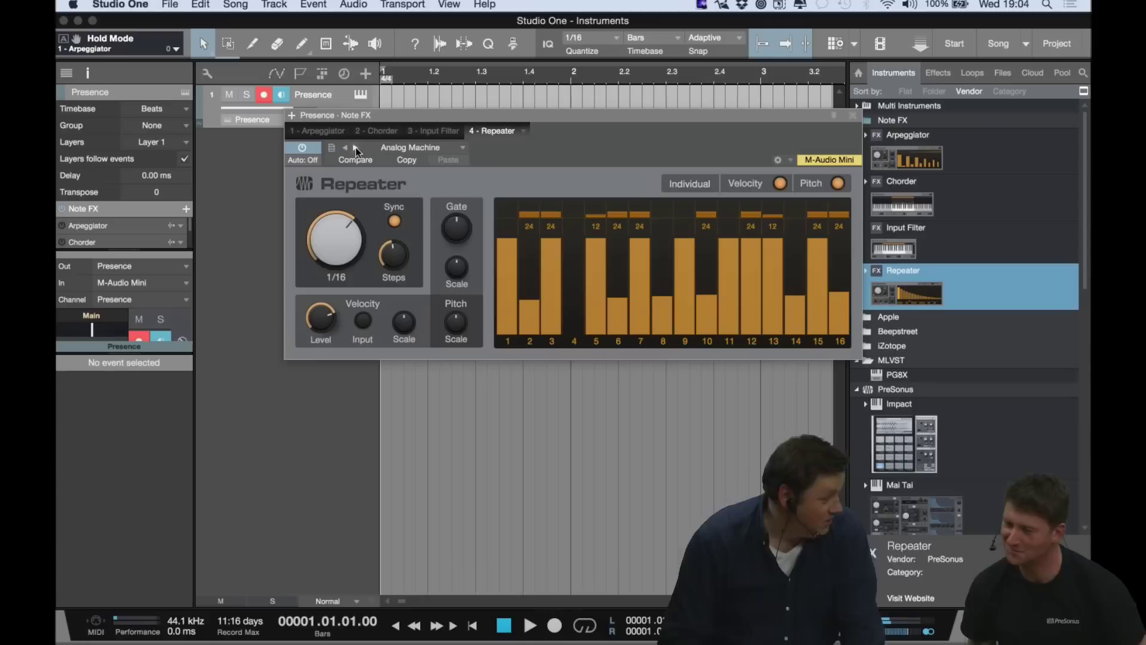
pyautogui.click(356, 148)
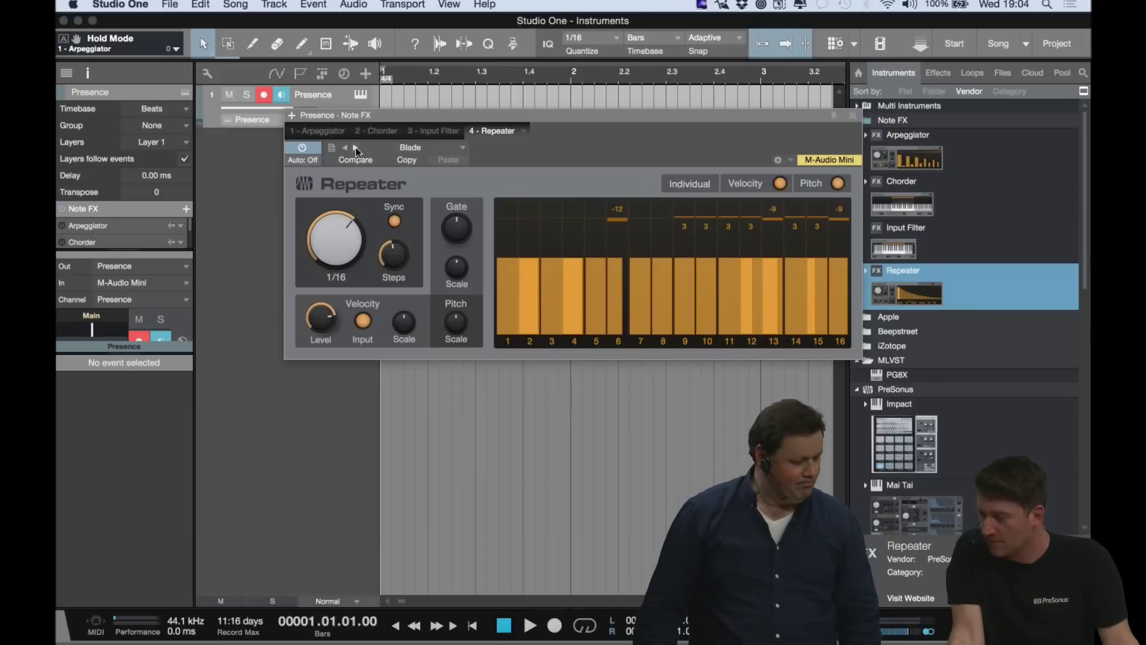
pyautogui.moveTo(455, 331); pyautogui.dragTo(457, 307)
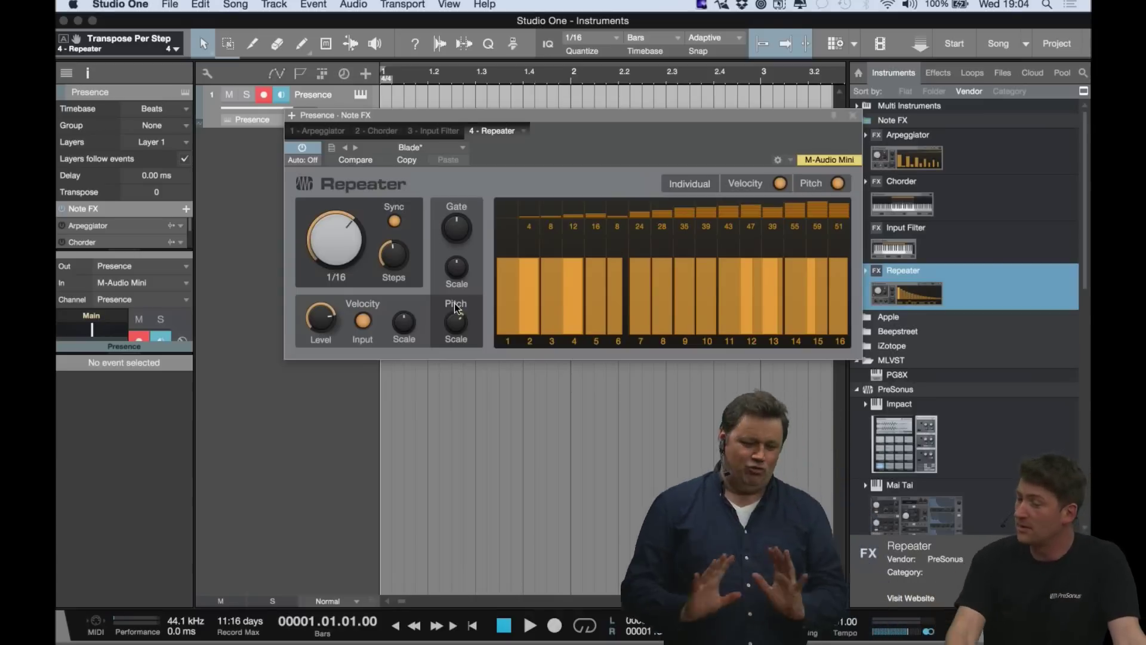
pyautogui.click(853, 115)
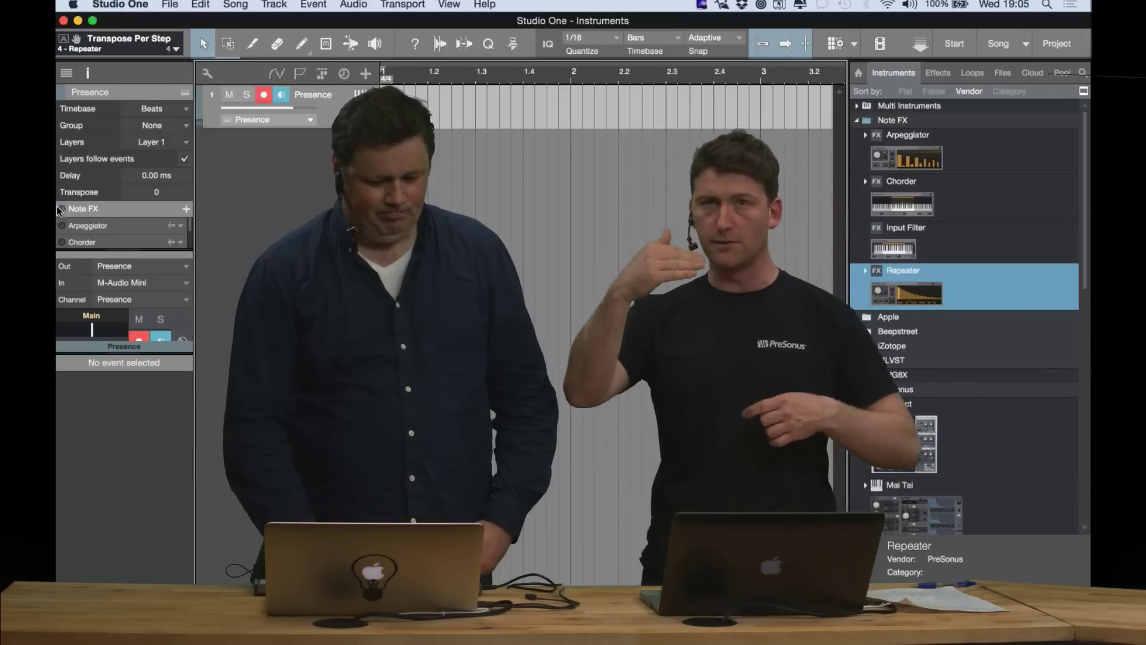
# - Remove the Arpeggiator, Chorder, Input Filter and Repeater from the Presence track's Note FX section
pyautogui.click(180, 225)
pyautogui.click(205, 329)
pyautogui.click(180, 226)
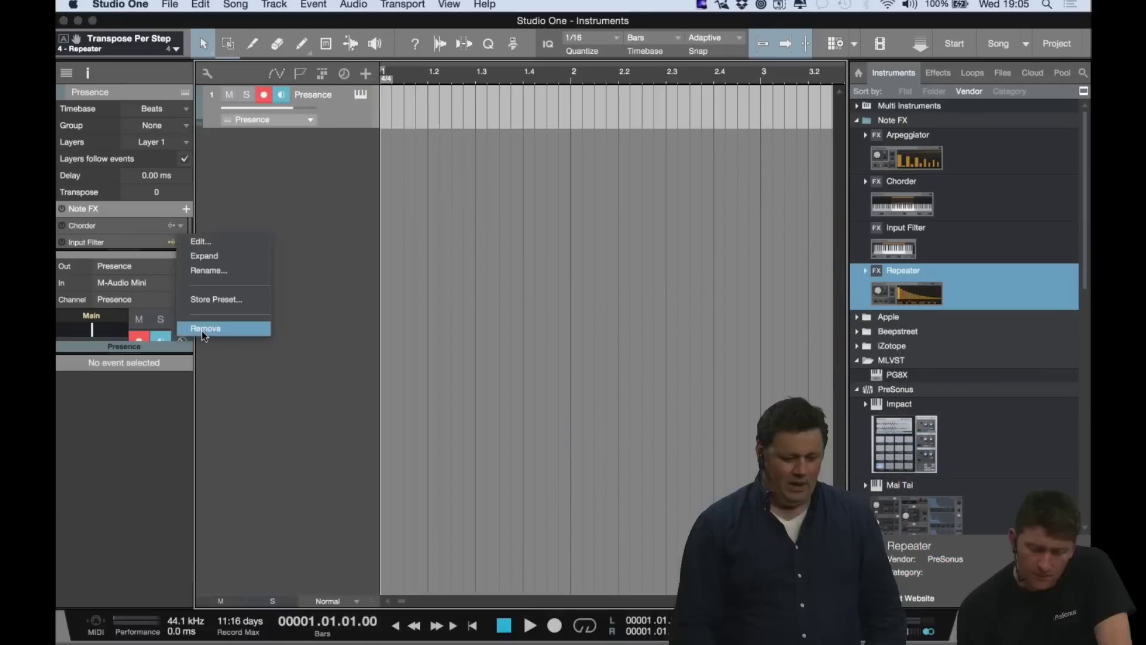
pyautogui.click(209, 326)
pyautogui.click(180, 226)
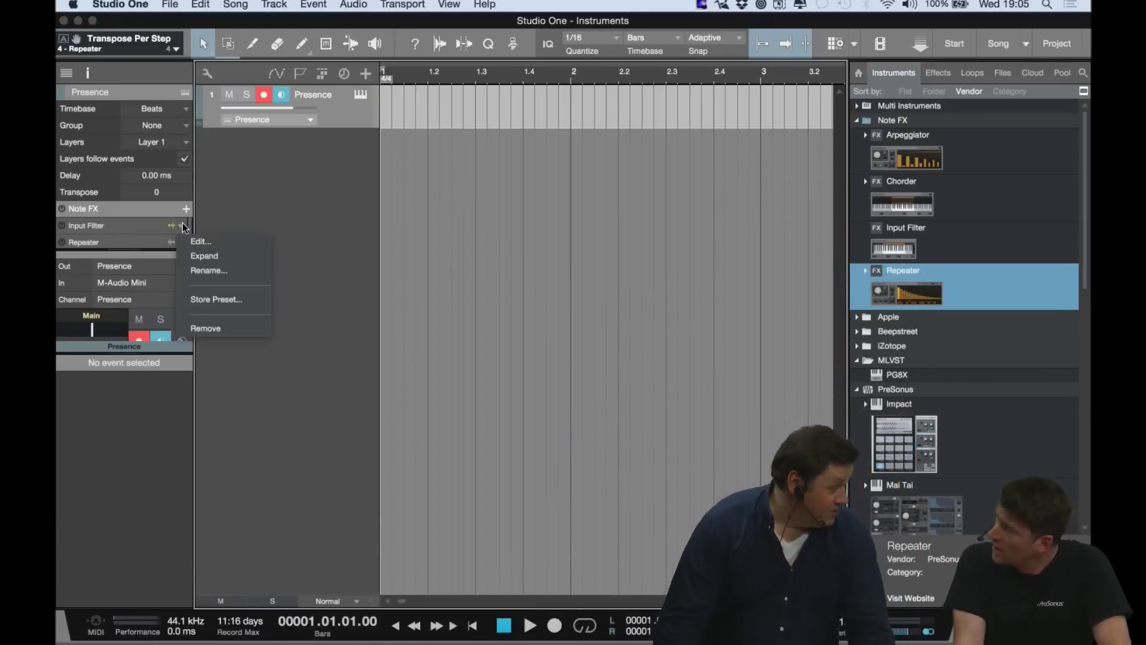
pyautogui.click(205, 326)
pyautogui.click(180, 226)
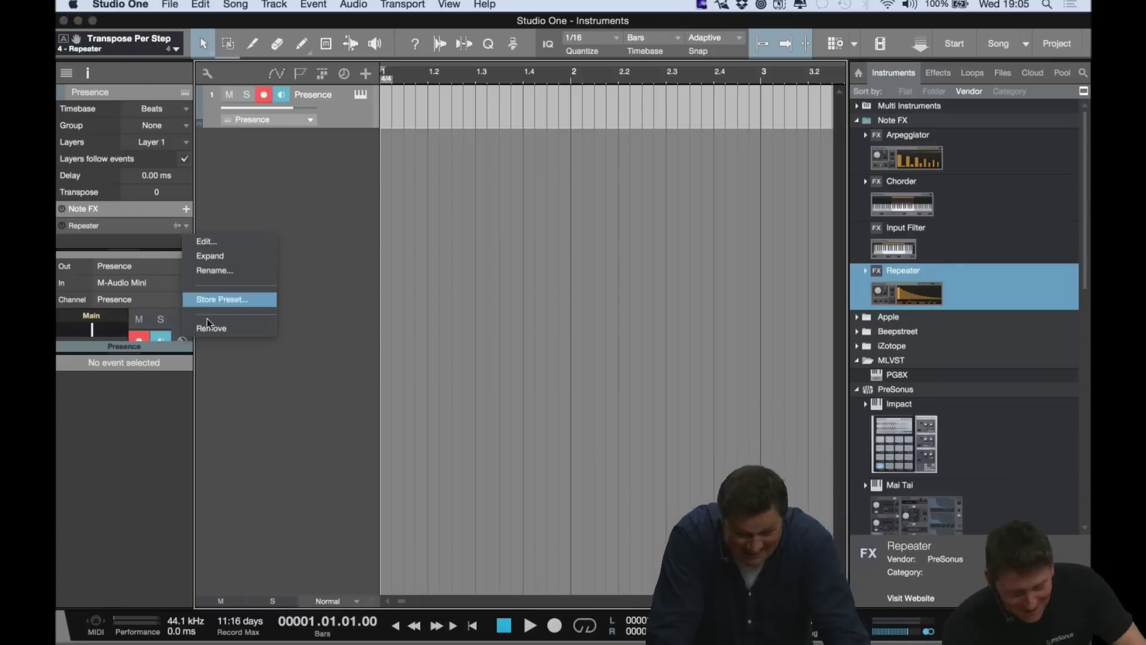
pyautogui.click(208, 327)
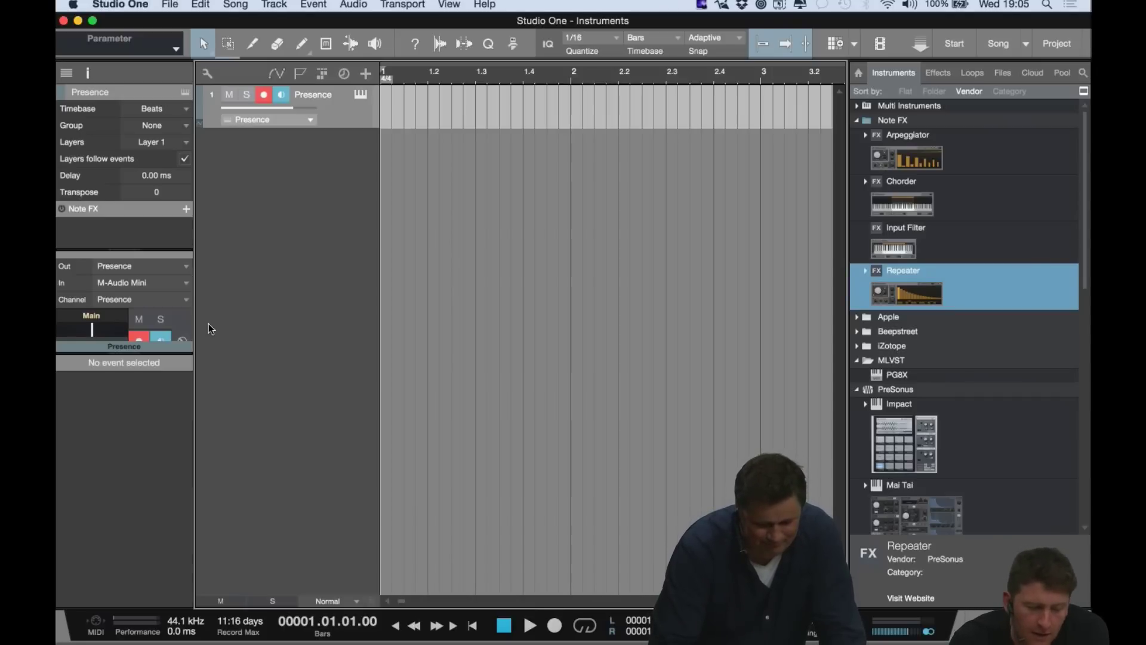
# - Show the console and open the Presence channel's editor in its effects routing view
pyautogui.press('F3')
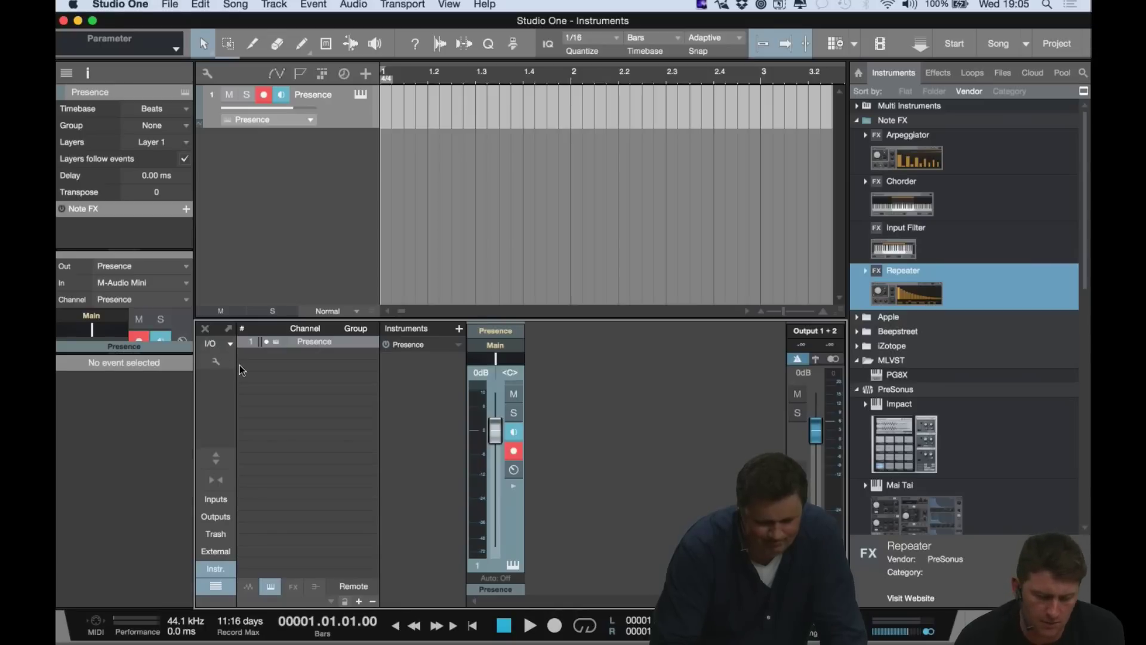
pyautogui.click(515, 470)
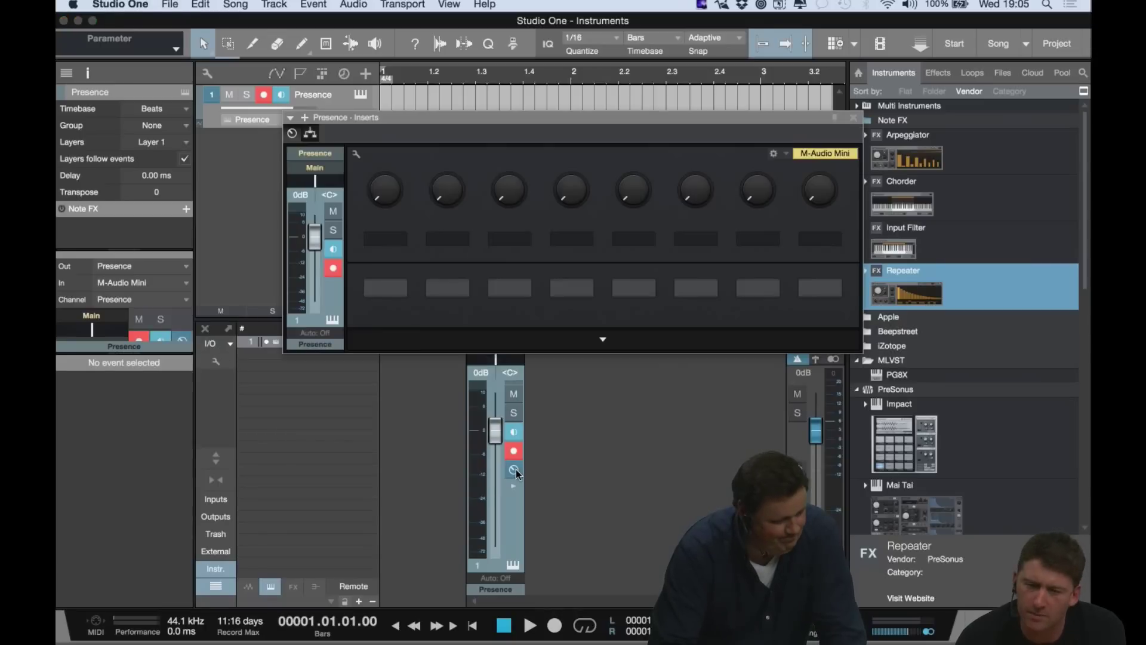
pyautogui.click(310, 135)
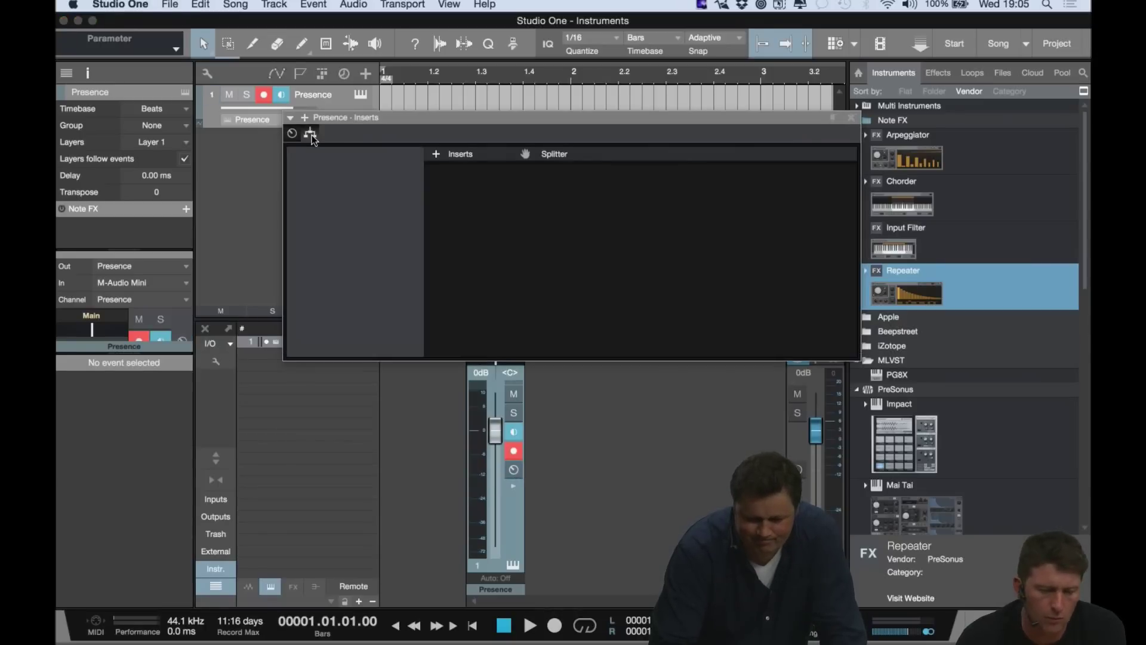
pyautogui.moveTo(434, 127); pyautogui.dragTo(367, 128)
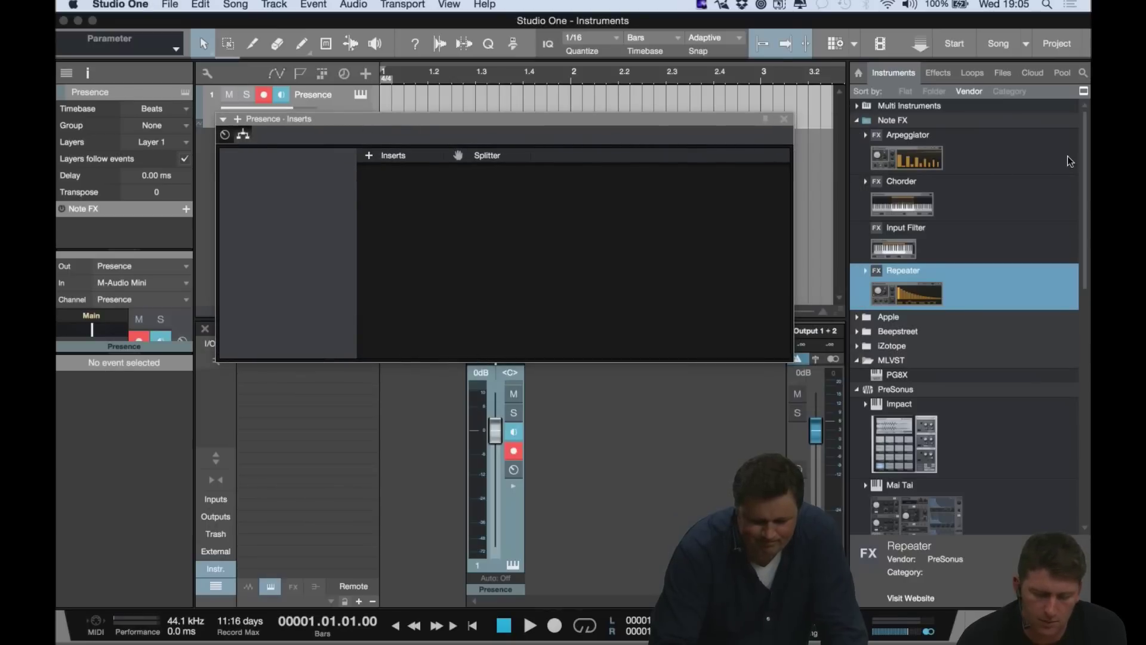
# - Add a Compressor to the Presence inserts, place a splitter before it and add another Compressor on the parallel branch
pyautogui.click(939, 73)
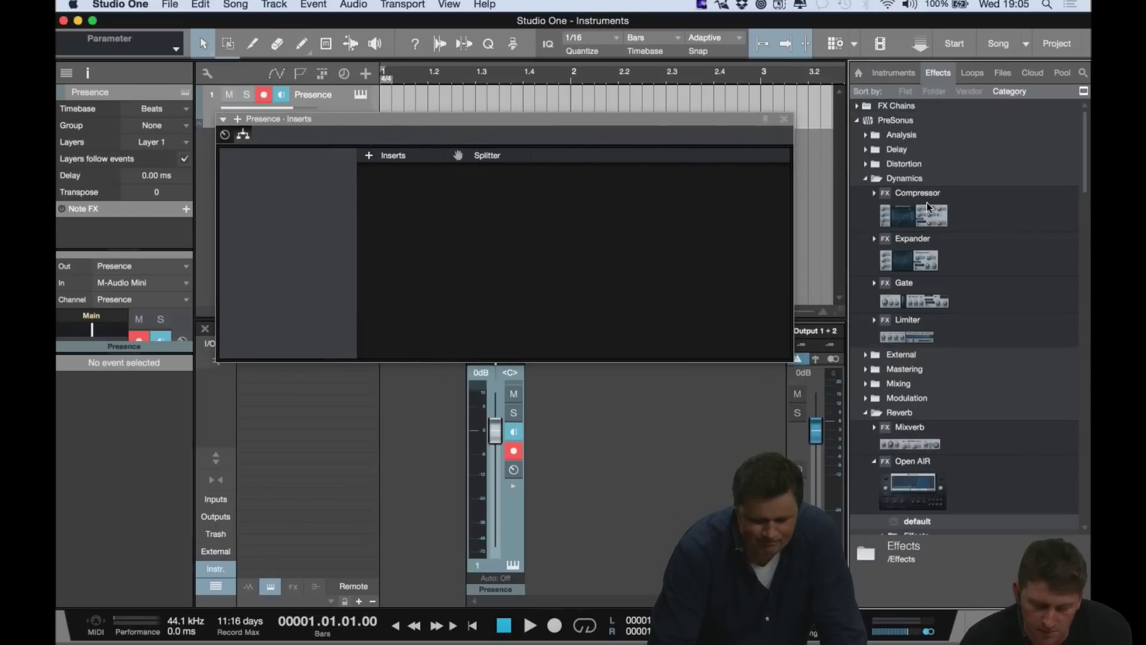
pyautogui.moveTo(927, 213); pyautogui.dragTo(495, 269)
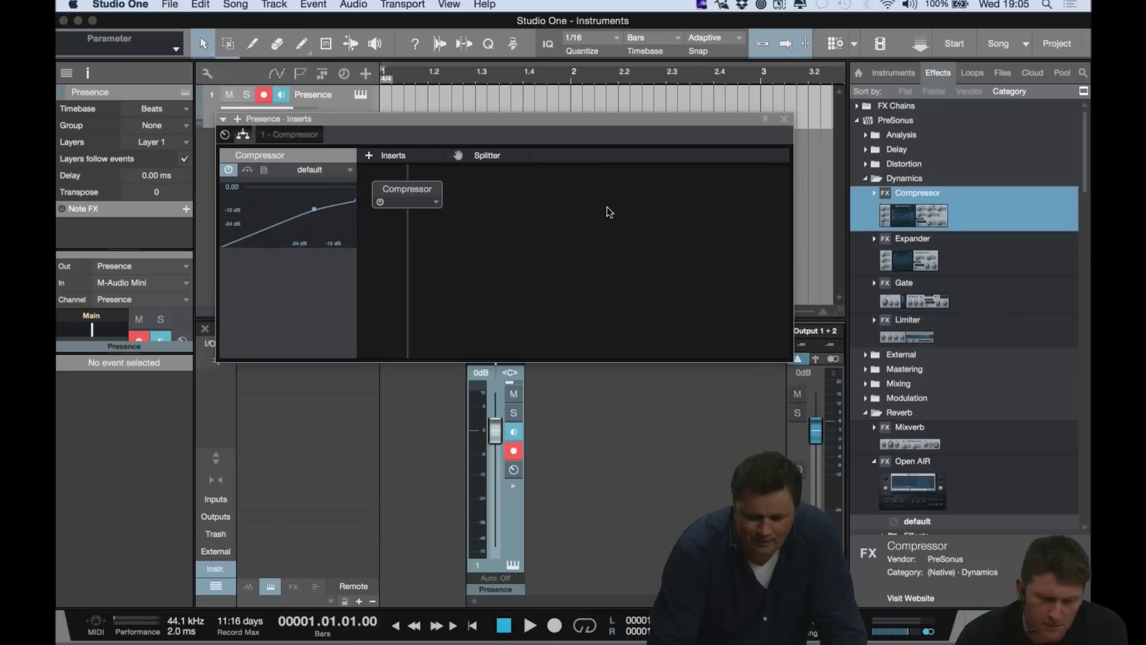
pyautogui.moveTo(488, 157); pyautogui.dragTo(412, 178)
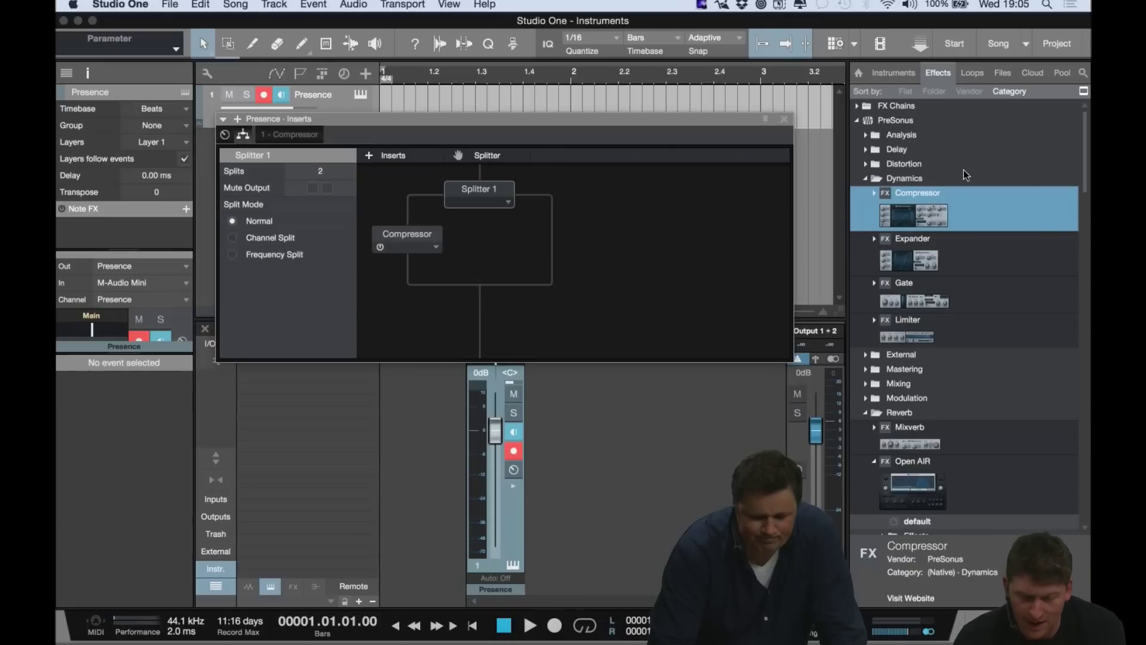
pyautogui.moveTo(946, 228); pyautogui.dragTo(549, 242)
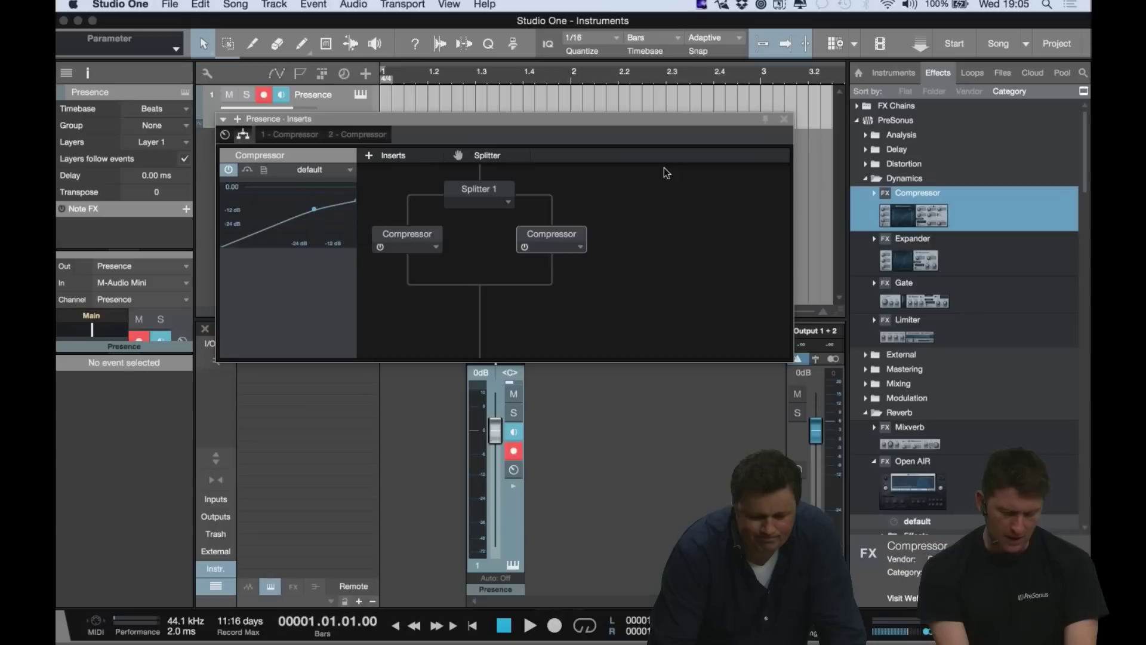
# - Insert a second splitter above the Compressor on the second branch and remove it again
pyautogui.moveTo(489, 161); pyautogui.dragTo(534, 185)
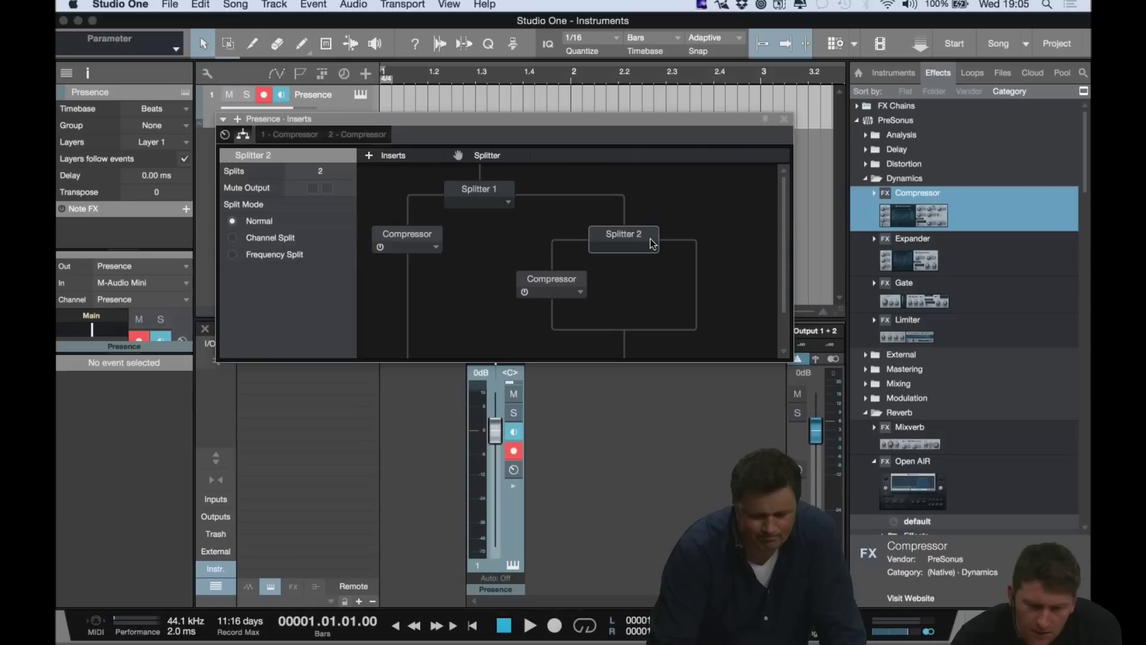
pyautogui.press('Delete')
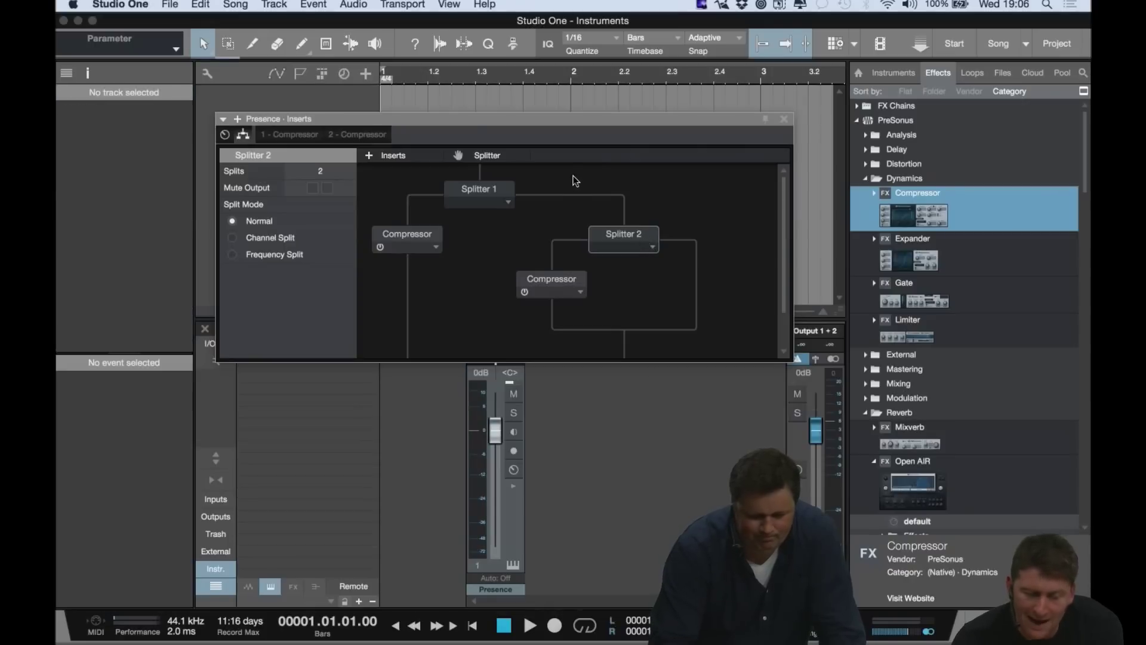
pyautogui.rightClick(634, 236)
pyautogui.click(653, 262)
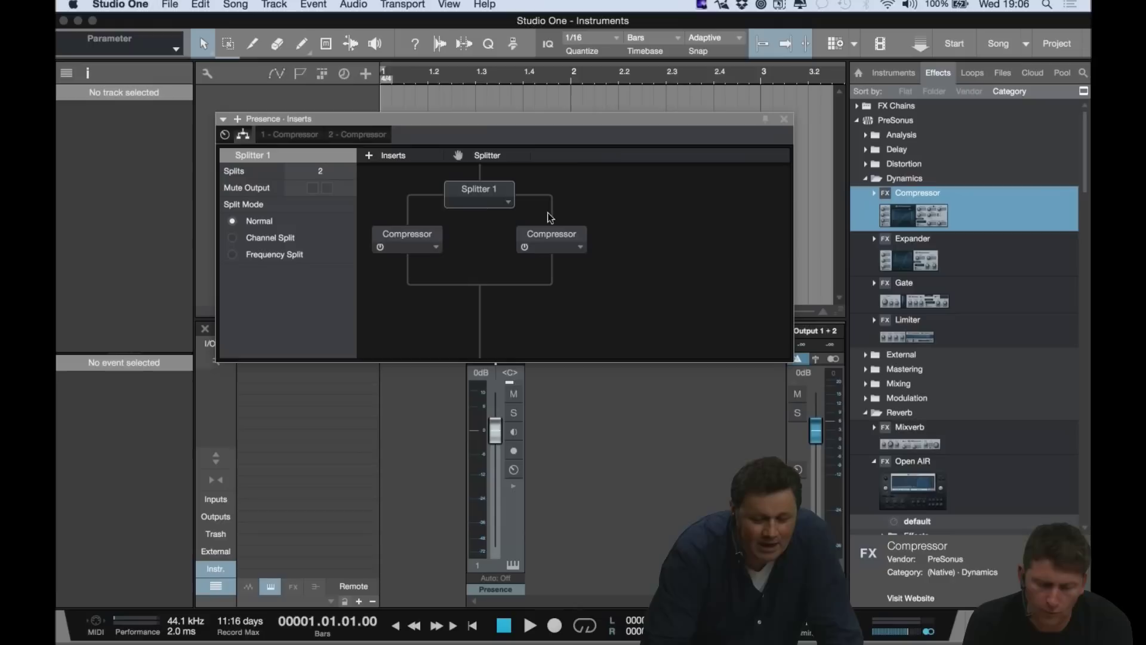
# - Remove both Compressors and the splitter so the Presence insert routing is empty
pyautogui.click(440, 242)
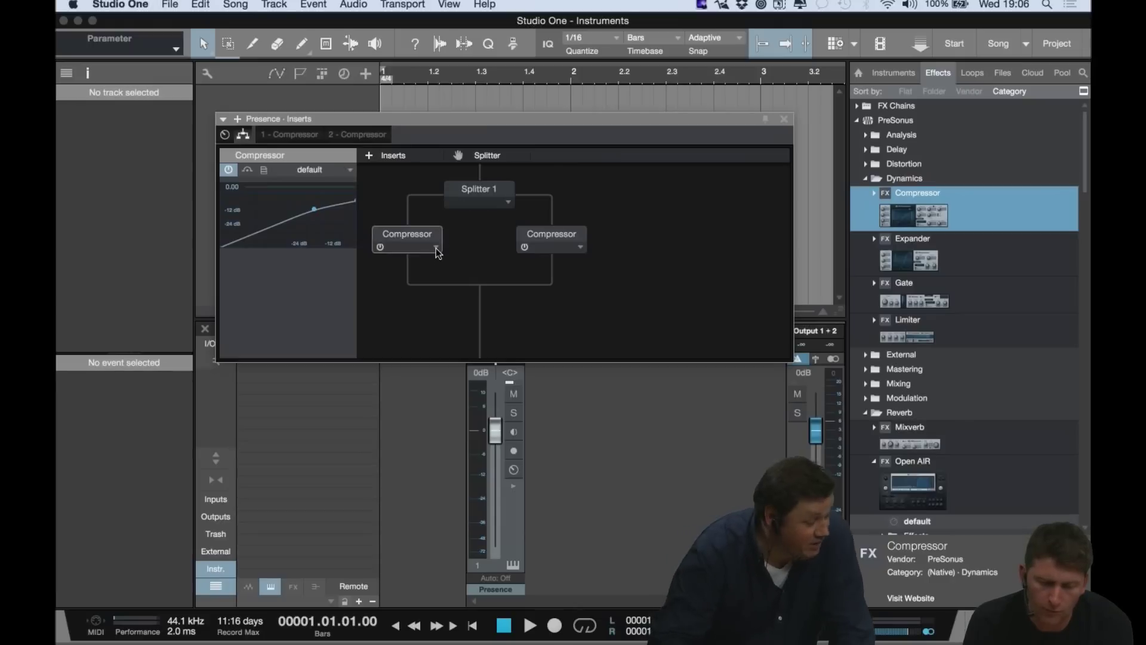
pyautogui.click(437, 249)
pyautogui.click(435, 291)
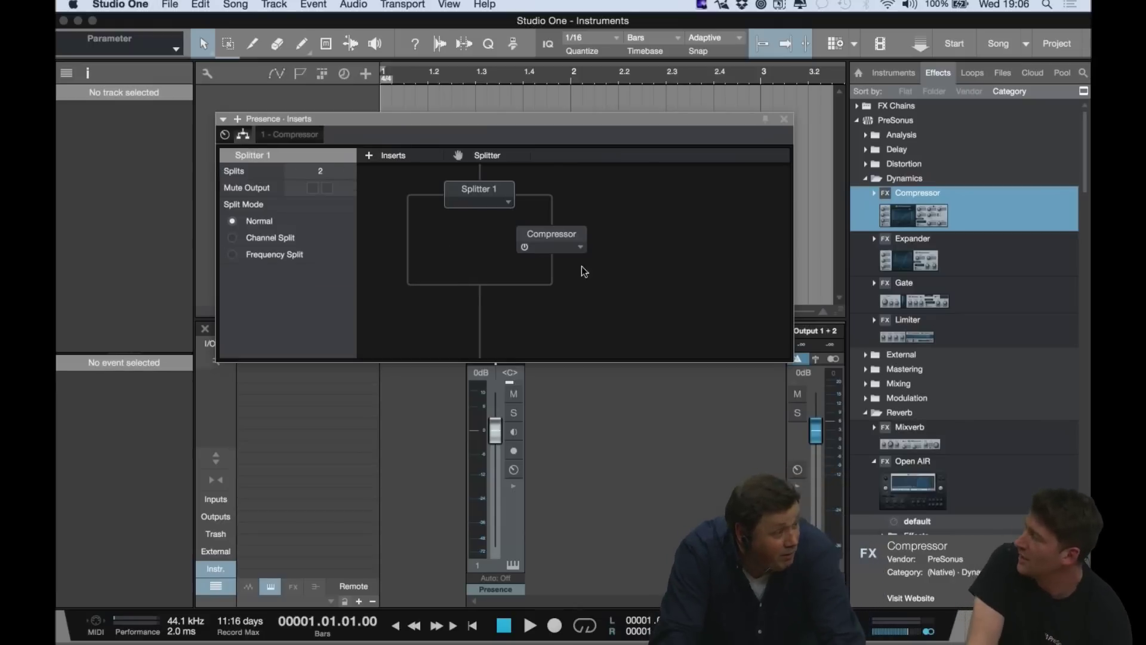
pyautogui.click(582, 249)
pyautogui.click(577, 284)
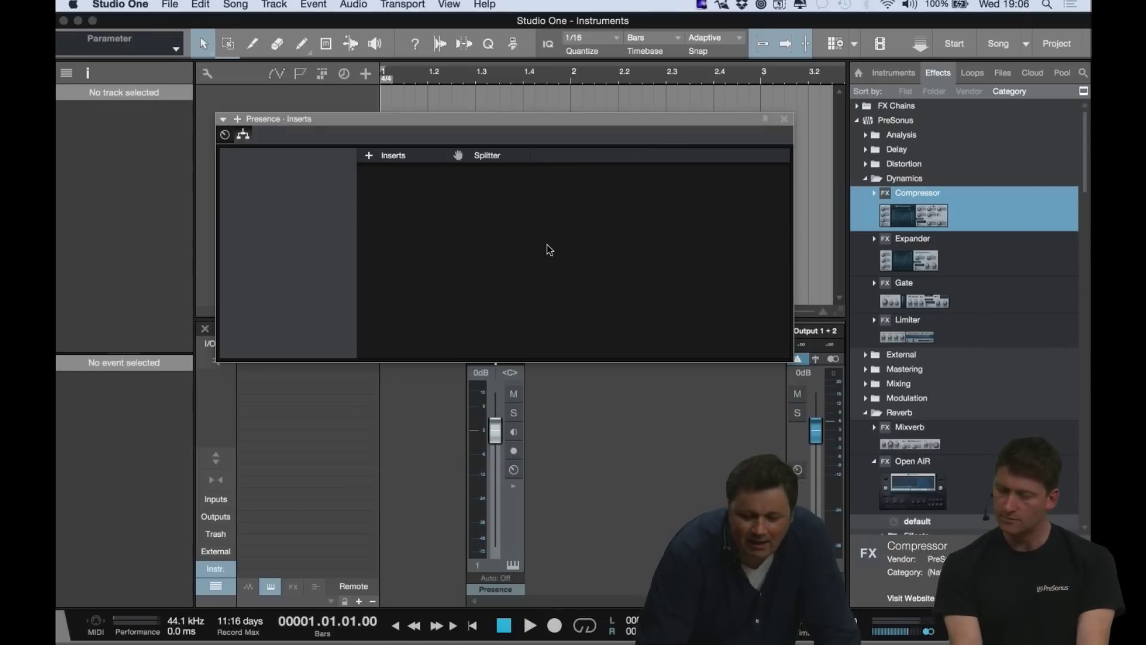
# - Rebuild the Presence insert routing with one splitter feeding two parallel Compressors
pyautogui.moveTo(877, 212); pyautogui.dragTo(419, 179)
pyautogui.moveTo(906, 208); pyautogui.dragTo(558, 242)
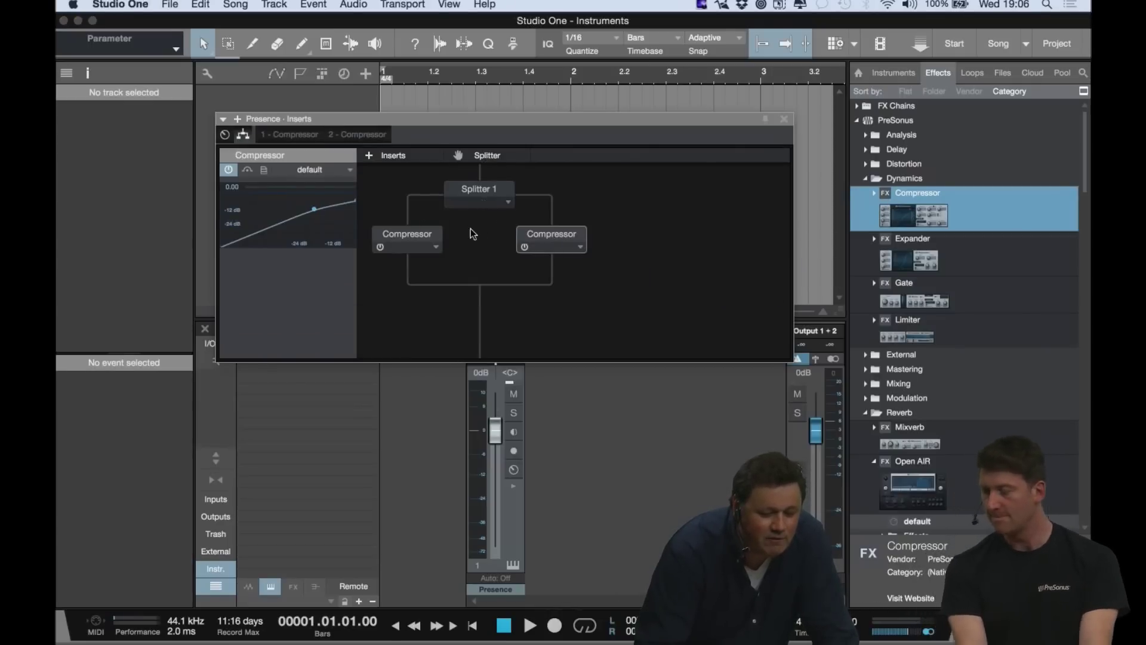
# - Set Splitter 1 to Channel Split and insert a second splitter above the Compressor on the second branch
pyautogui.click(476, 198)
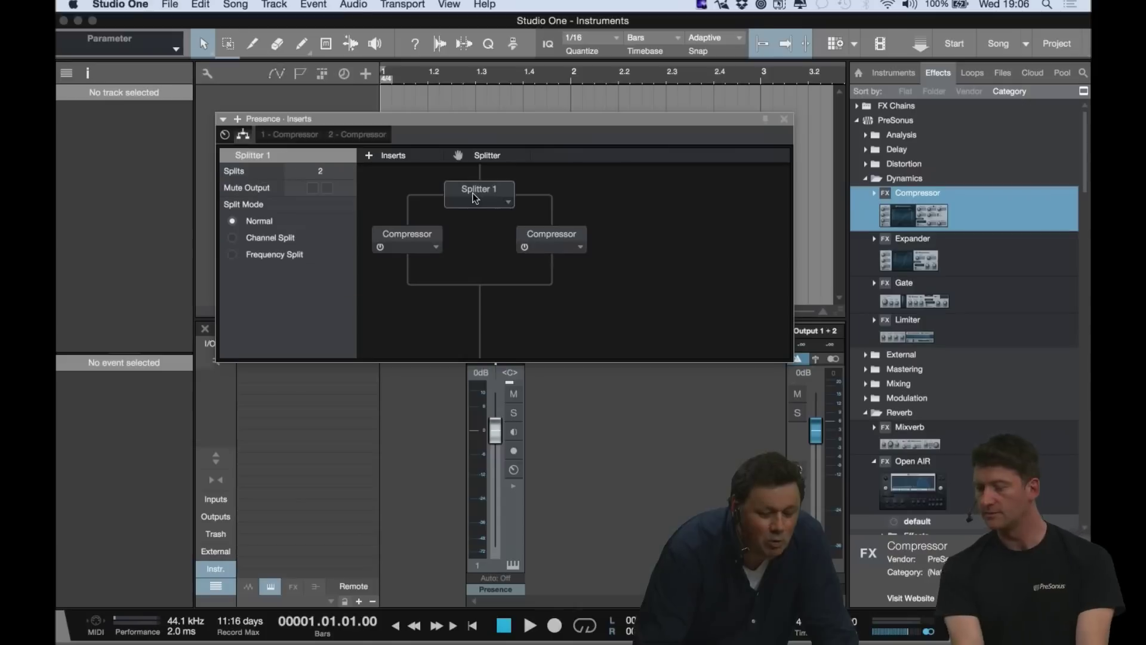
pyautogui.click(291, 255)
pyautogui.click(236, 239)
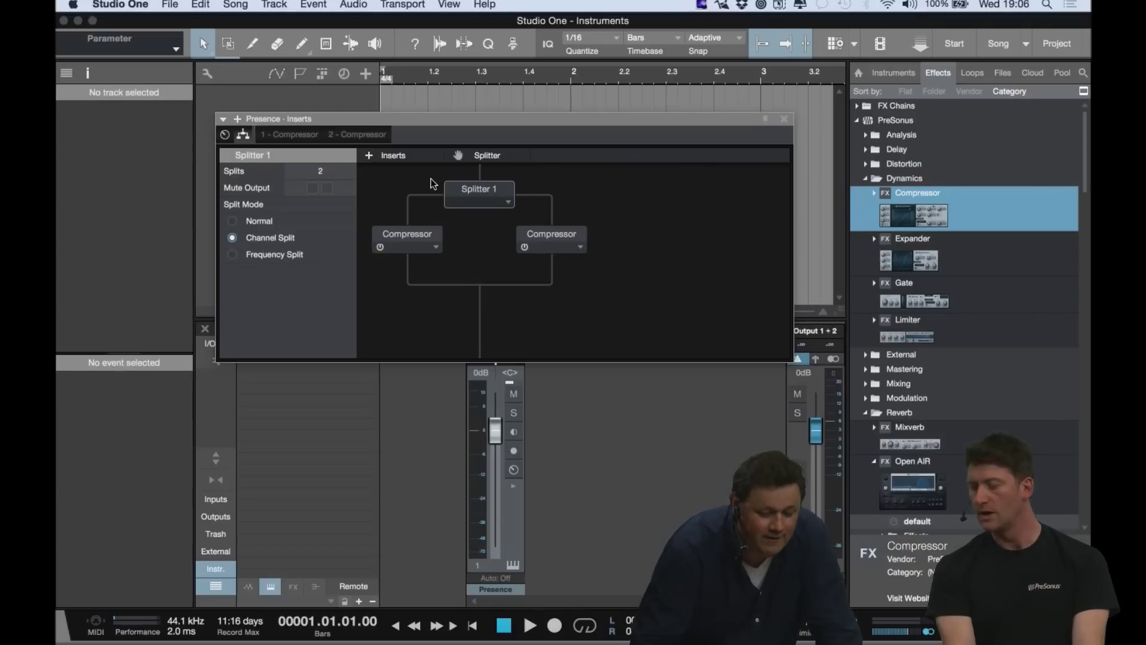
pyautogui.moveTo(458, 156); pyautogui.dragTo(557, 214)
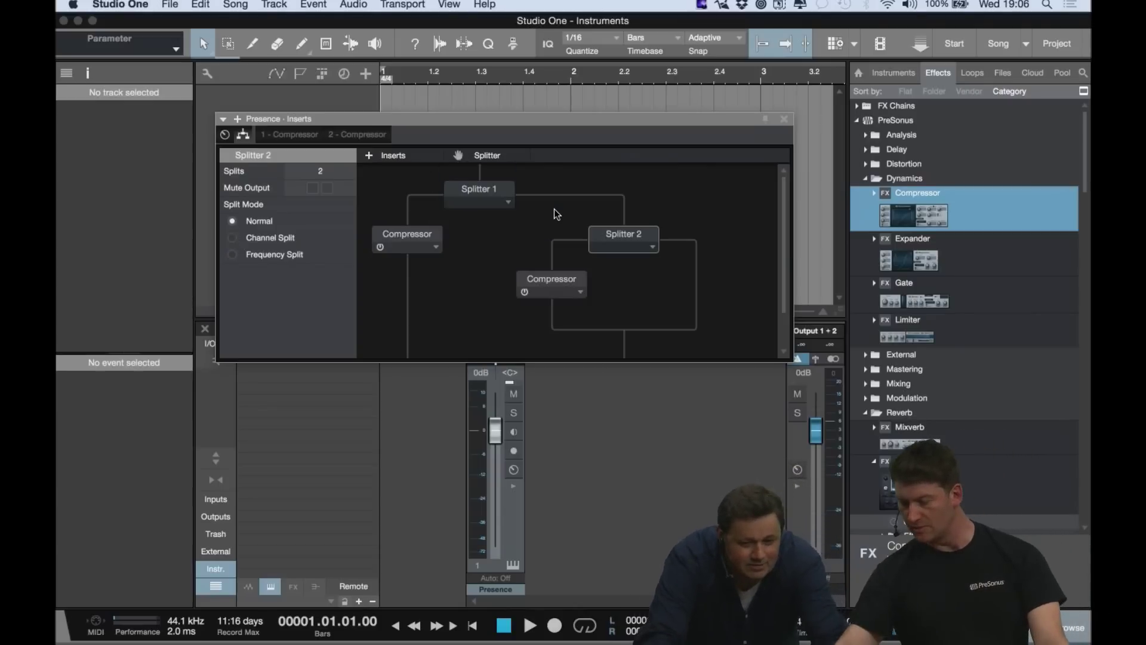
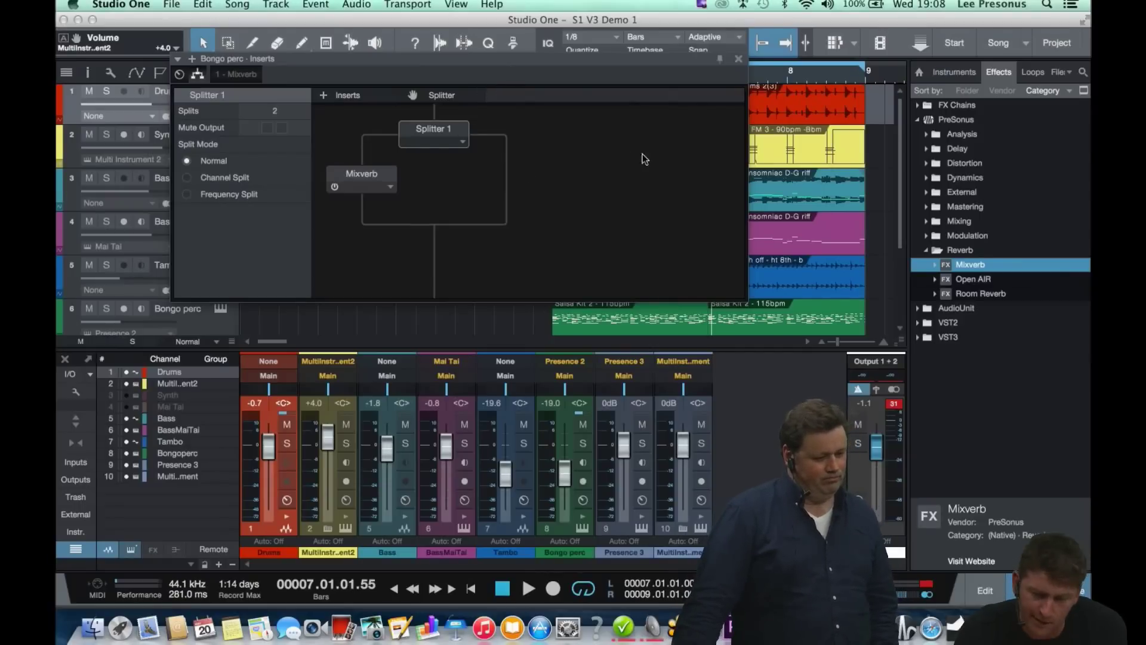
# - Play the song briefly from bar 7, then add RedlightDist to the empty splitter branch of the Bongo perc inserts
pyautogui.press('space')
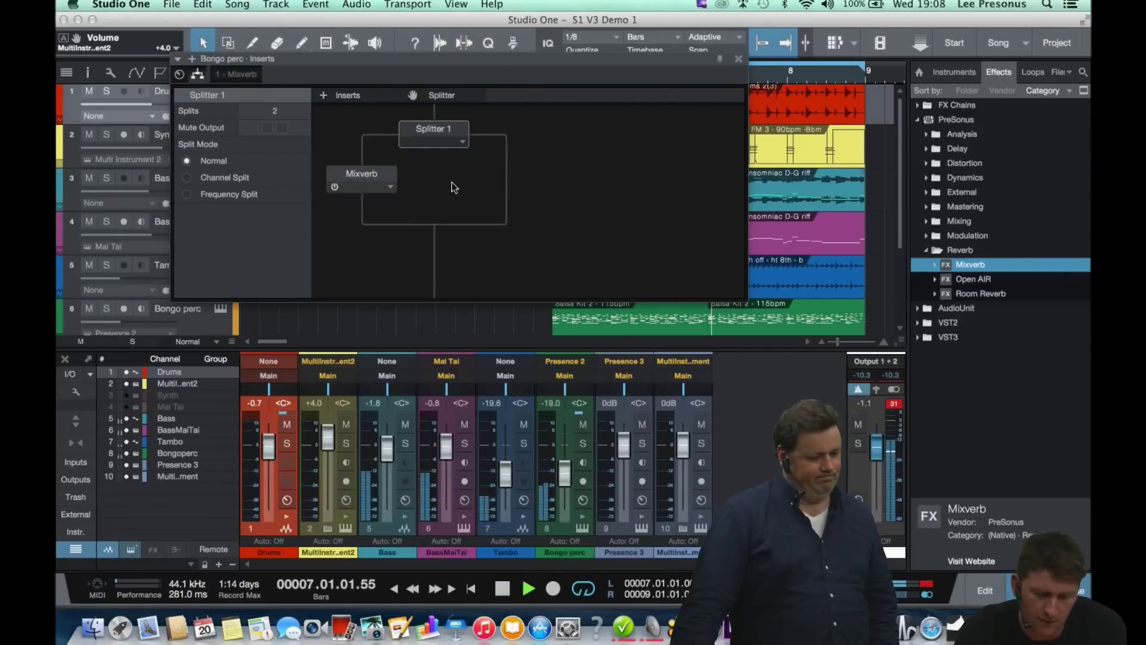
pyautogui.press('space')
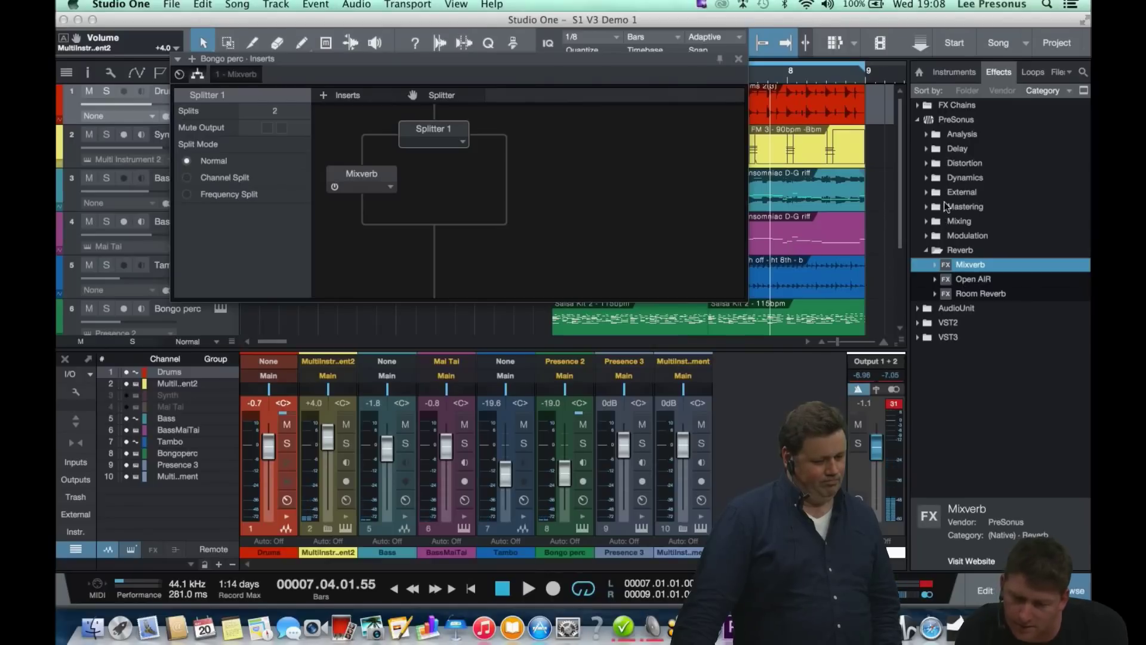
pyautogui.click(928, 164)
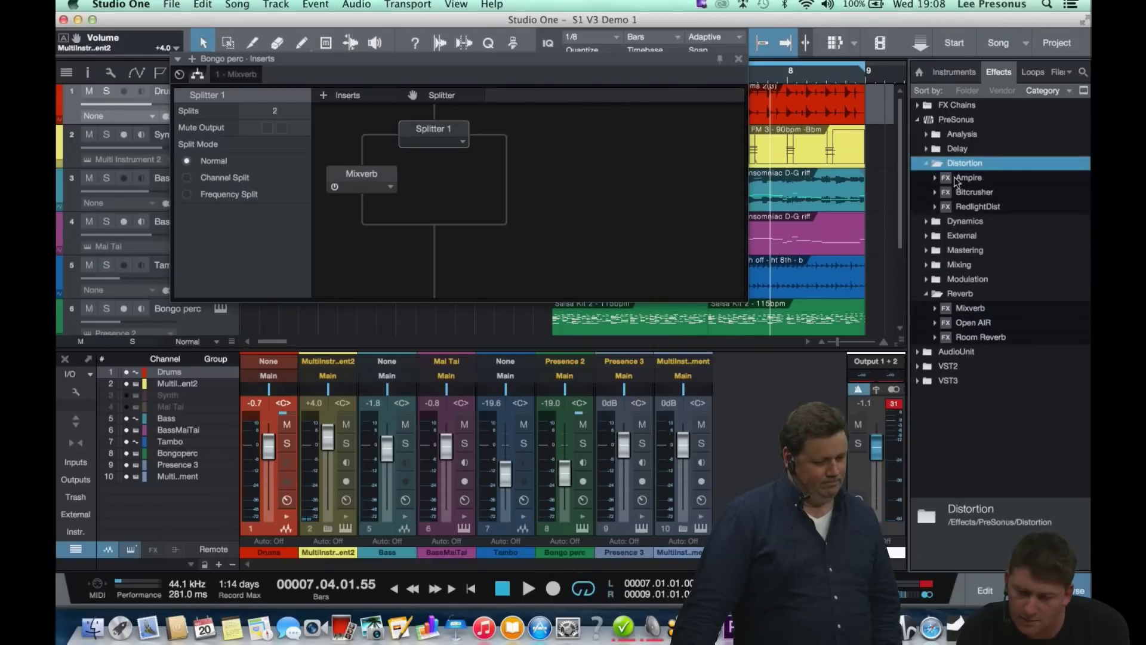
pyautogui.moveTo(978, 206); pyautogui.dragTo(510, 174)
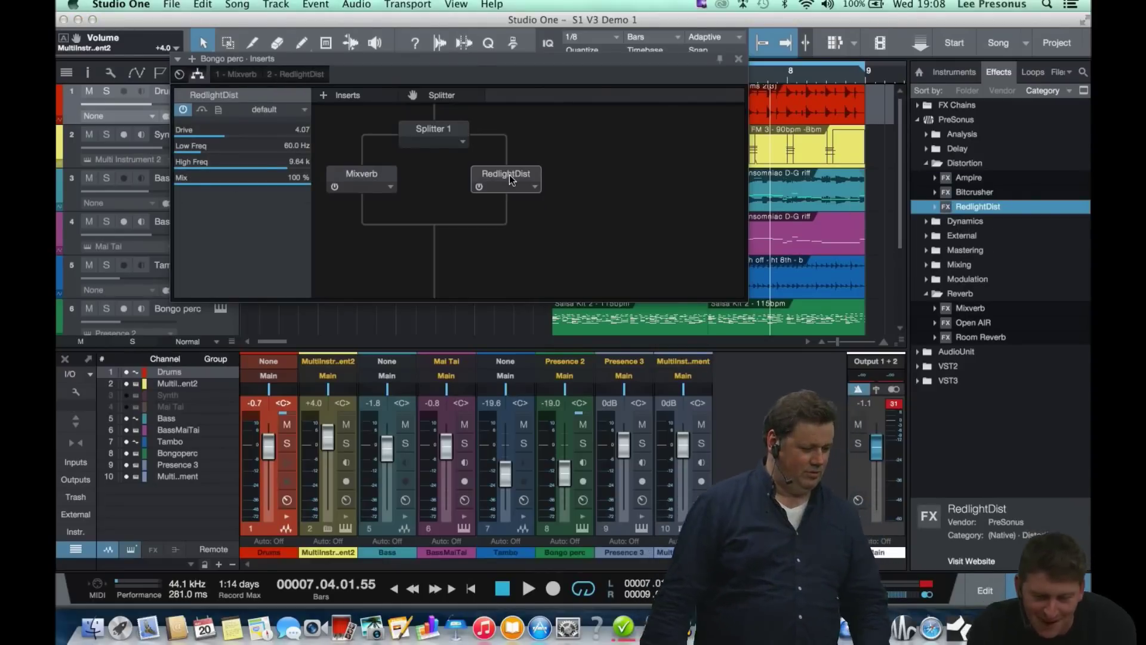
# - Play the song with Mixverb and RedlightDist on parallel branches, stop playback and show Splitter 1's settings
pyautogui.press('space')
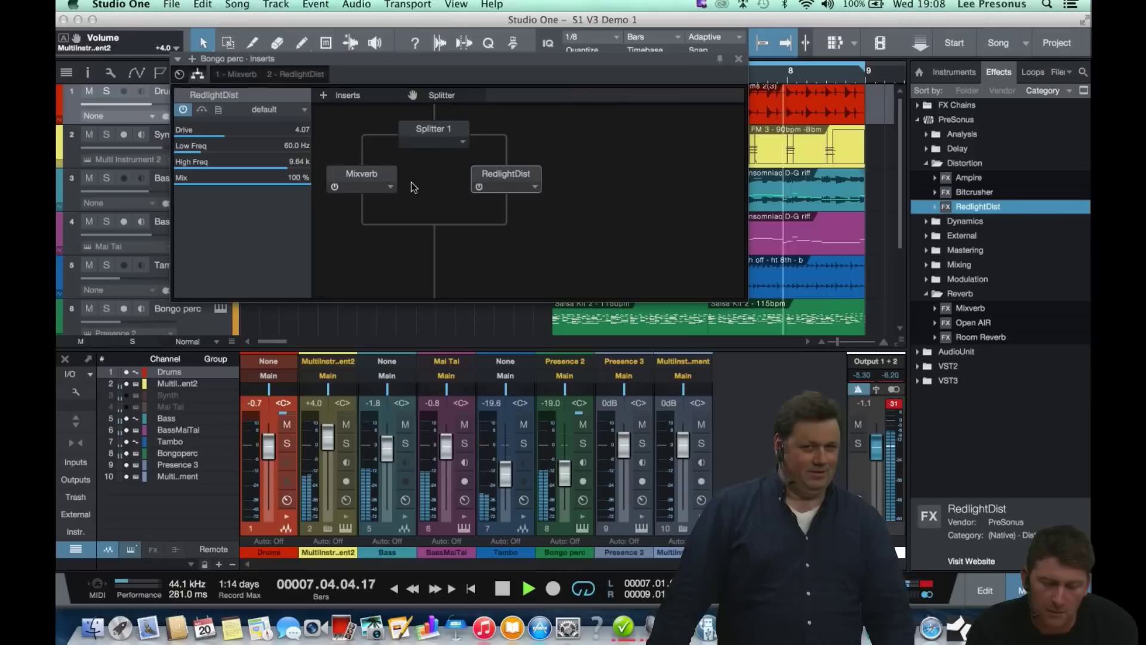
pyautogui.press('space')
pyautogui.click(439, 130)
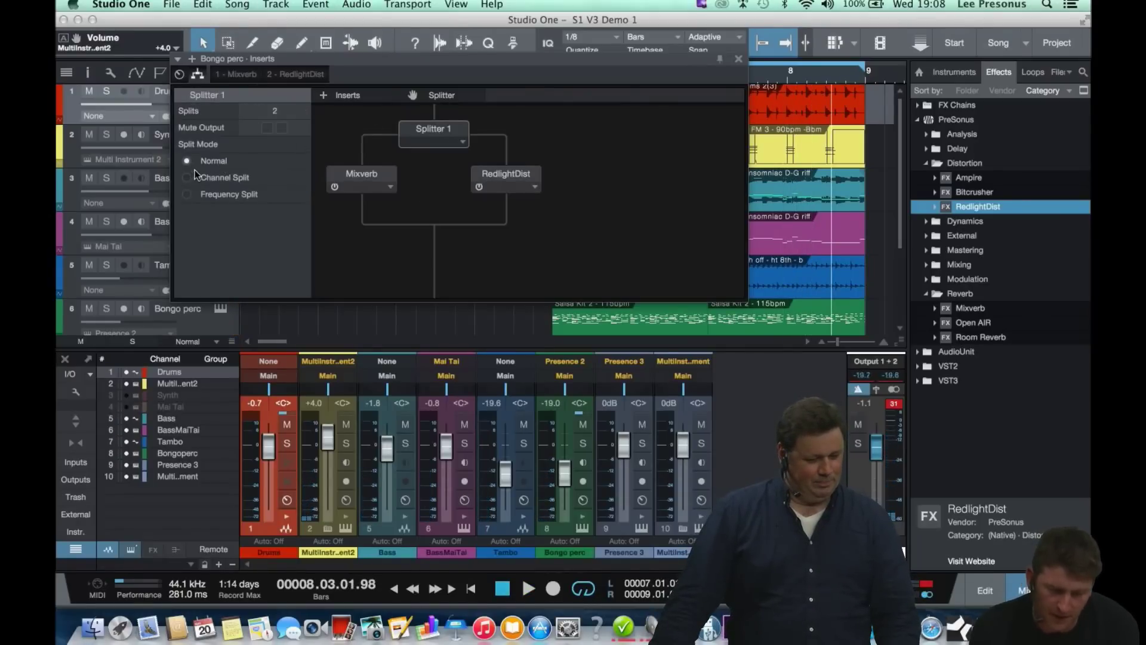
# - Audition Splitter 1 in Channel Split mode with its first output muted, stop playback and unmute that output
pyautogui.press('space')
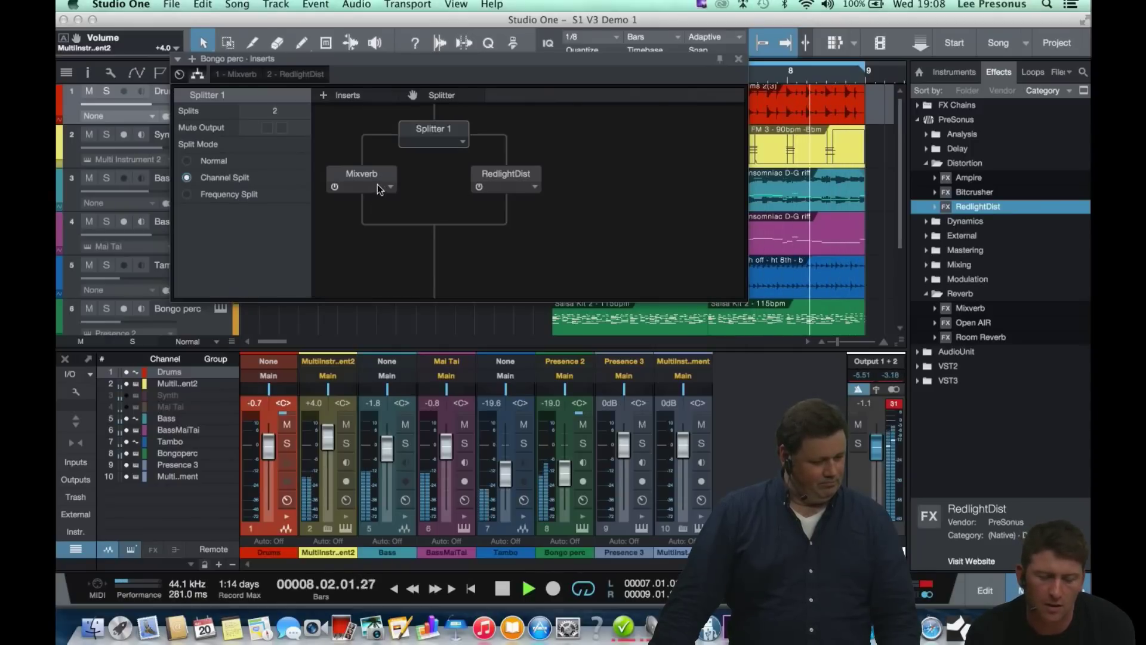
pyautogui.click(367, 173)
pyautogui.click(432, 133)
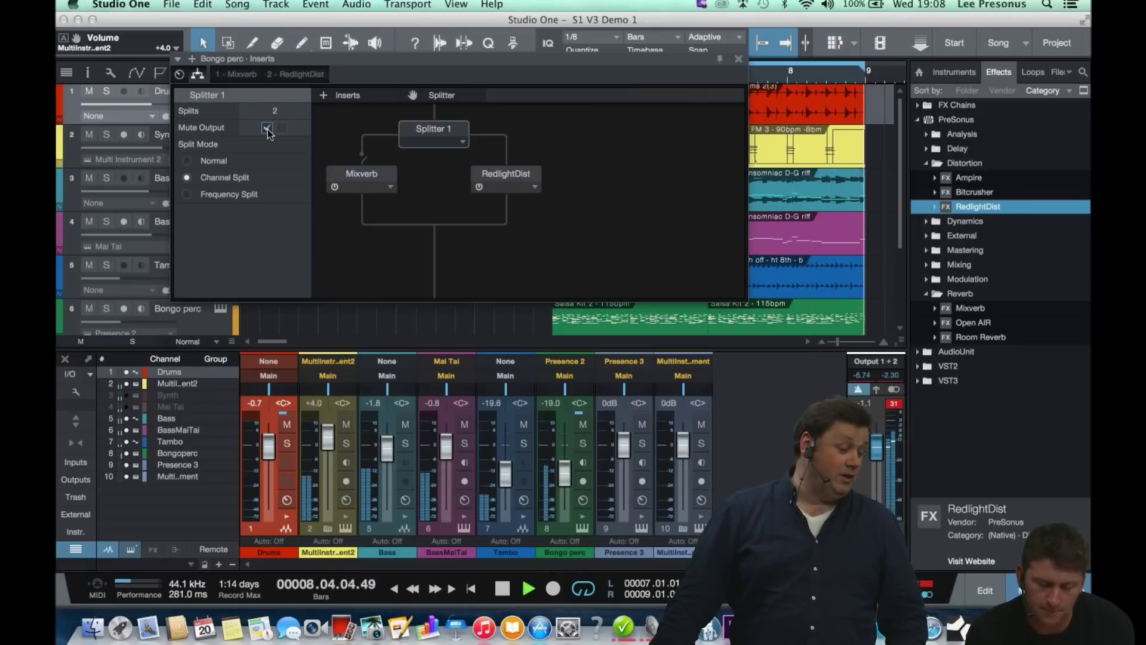
pyautogui.press('space')
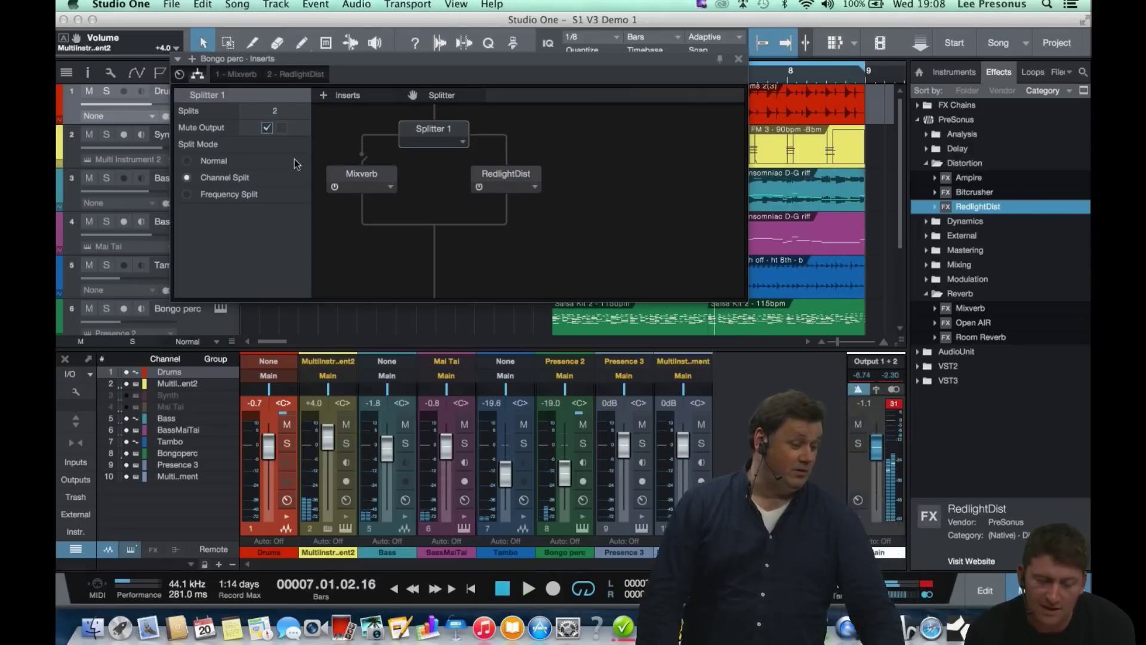
pyautogui.click(267, 128)
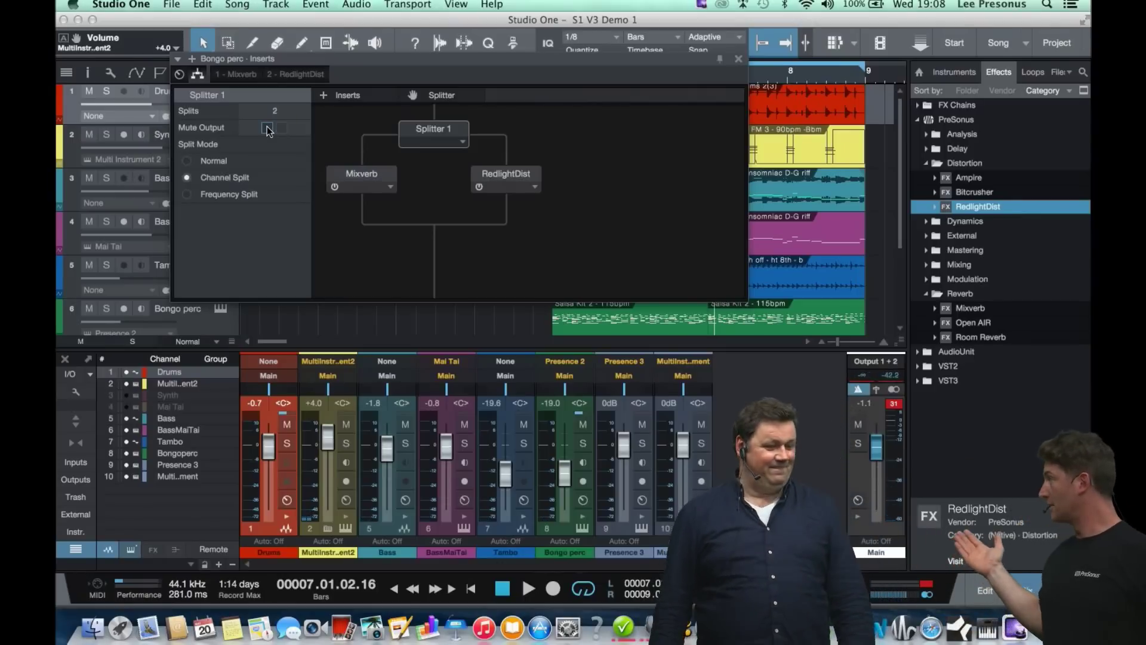
# - Add a Compressor from the Dynamics effects below the splitter's merged branches and close the Bongo perc inserts window
pyautogui.click(927, 164)
pyautogui.click(928, 178)
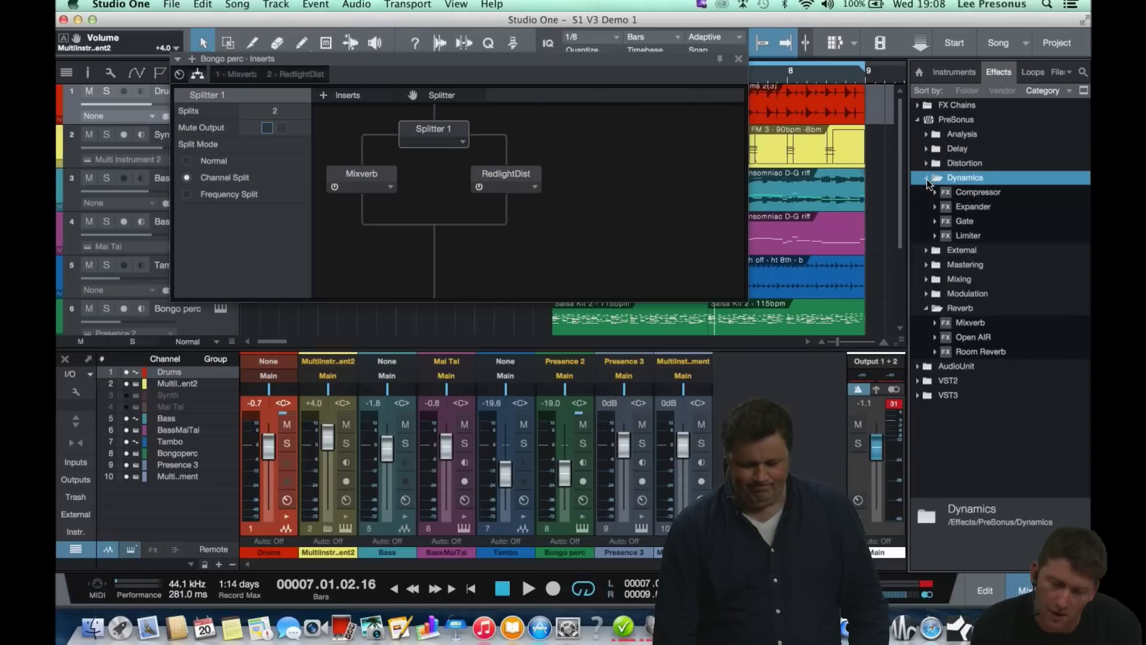
pyautogui.moveTo(967, 193); pyautogui.dragTo(430, 251)
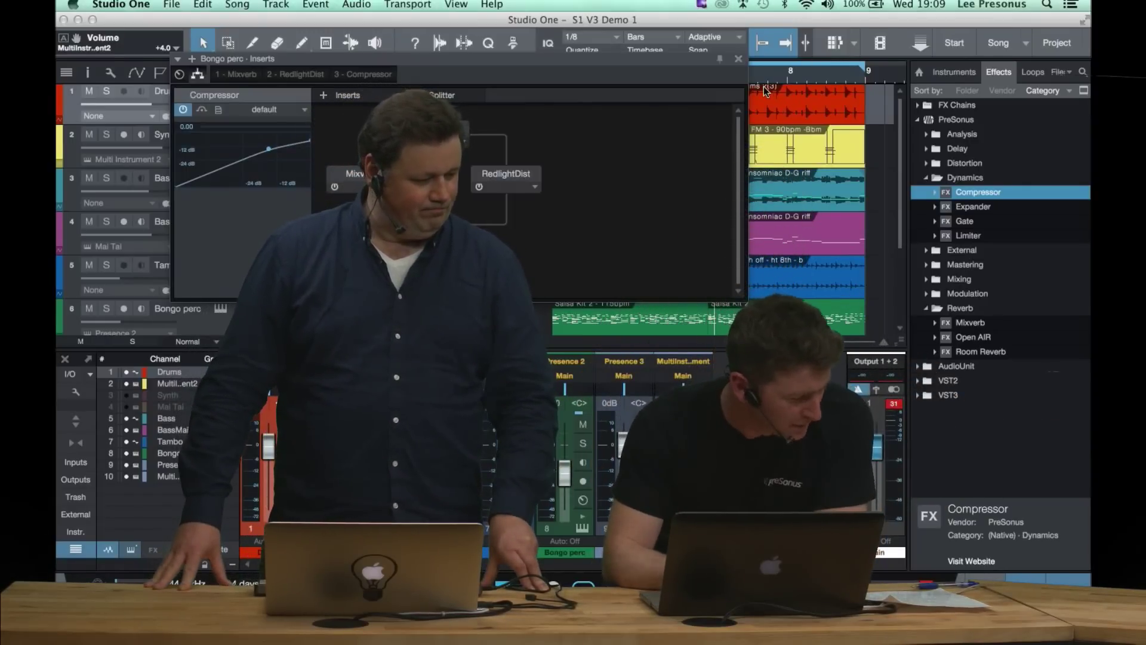
pyautogui.click(739, 59)
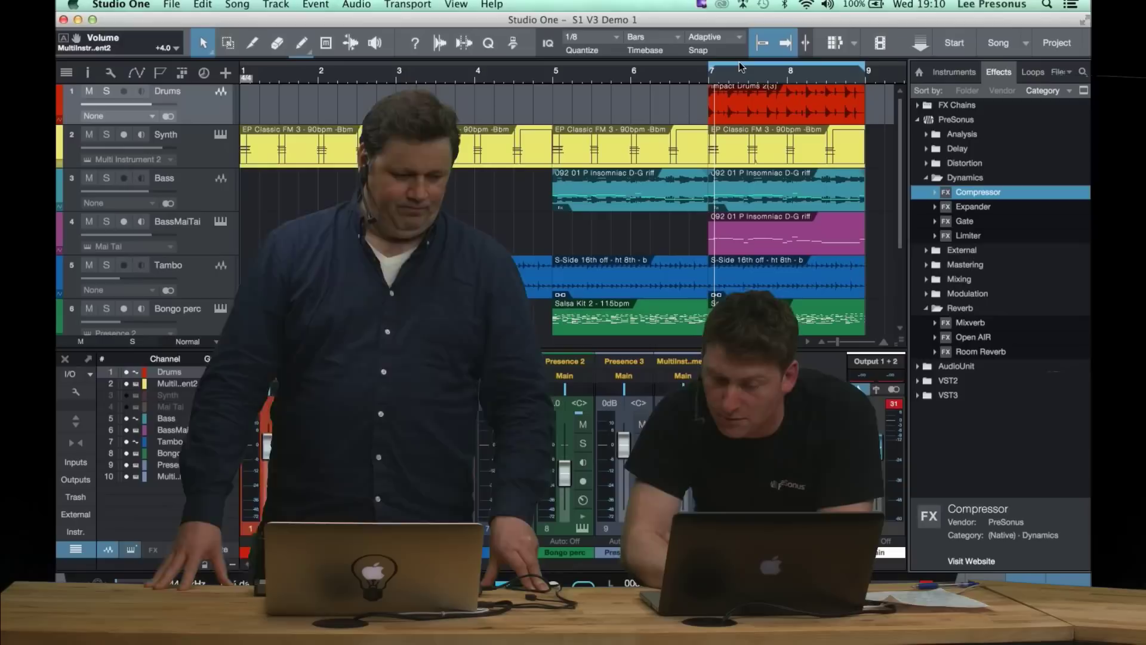
pyautogui.click(1069, 581)
pyautogui.click(1027, 581)
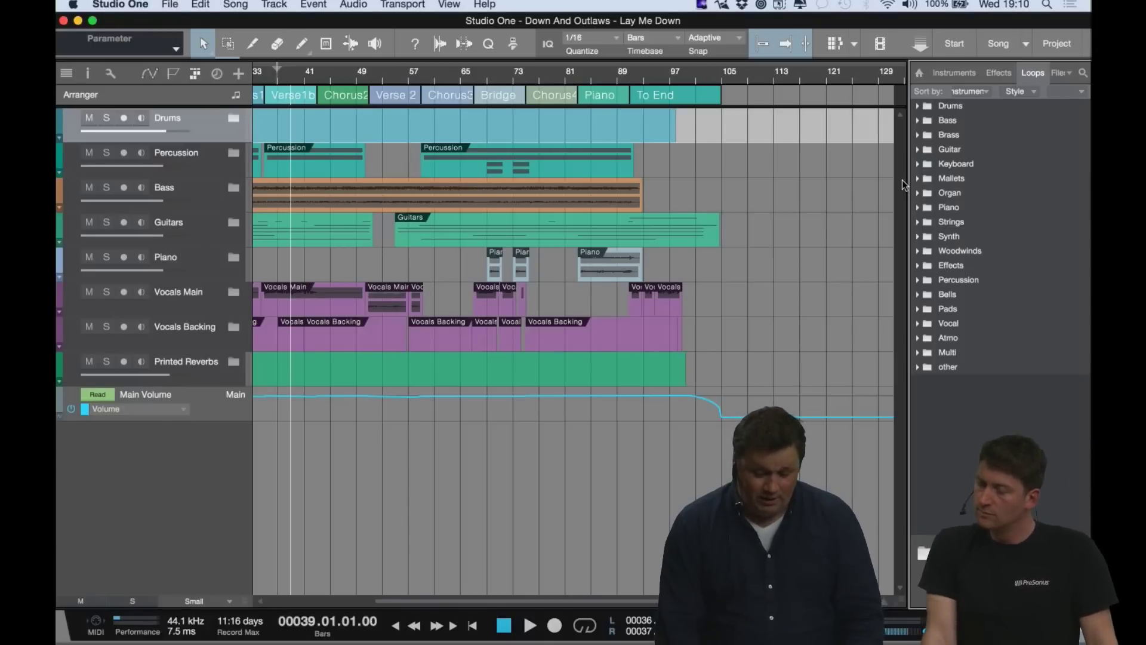
# - Widen the browser and filter the loops by the tags Bass, Pop, electronic and loop
pyautogui.moveTo(911, 180); pyautogui.dragTo(864, 182)
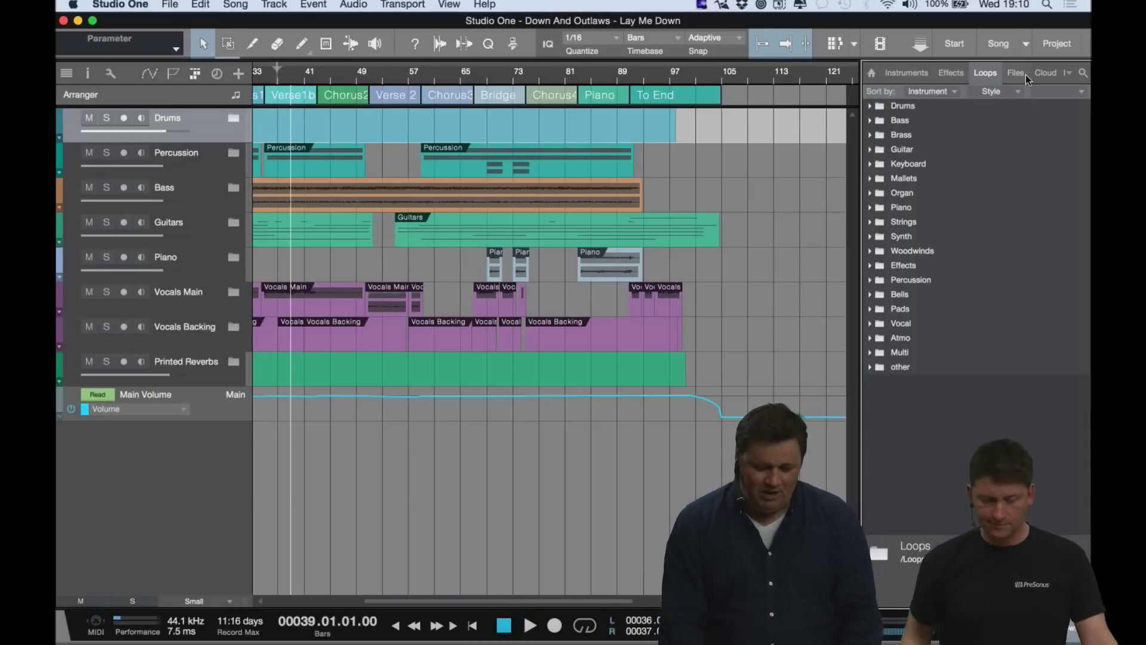
pyautogui.press('super+f')
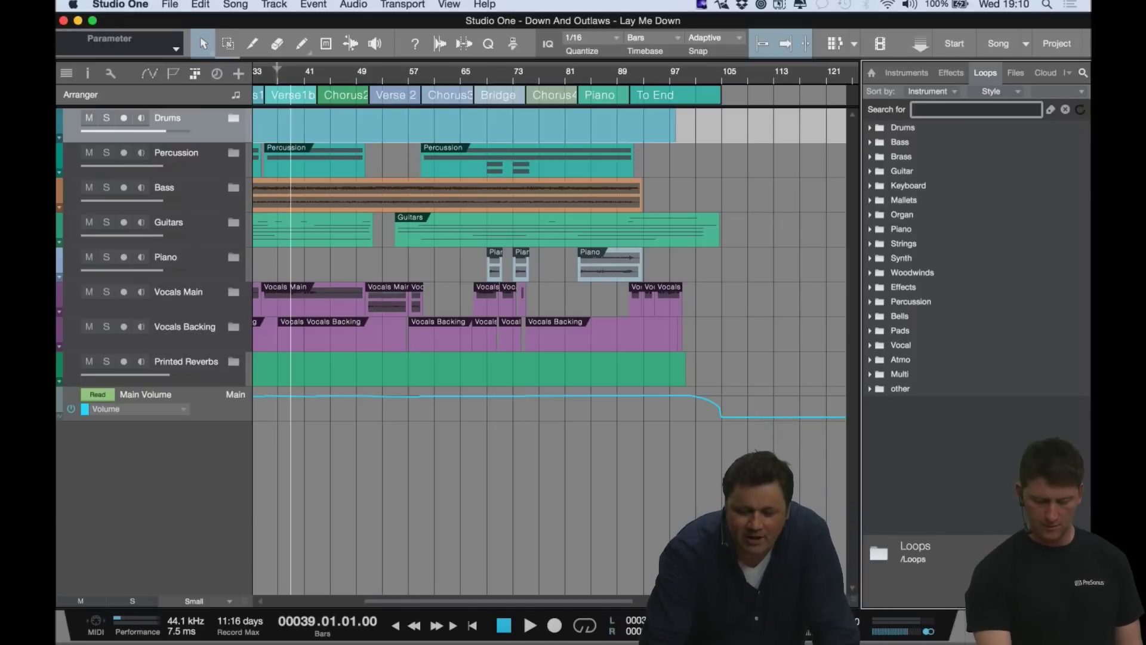
pyautogui.click(1051, 111)
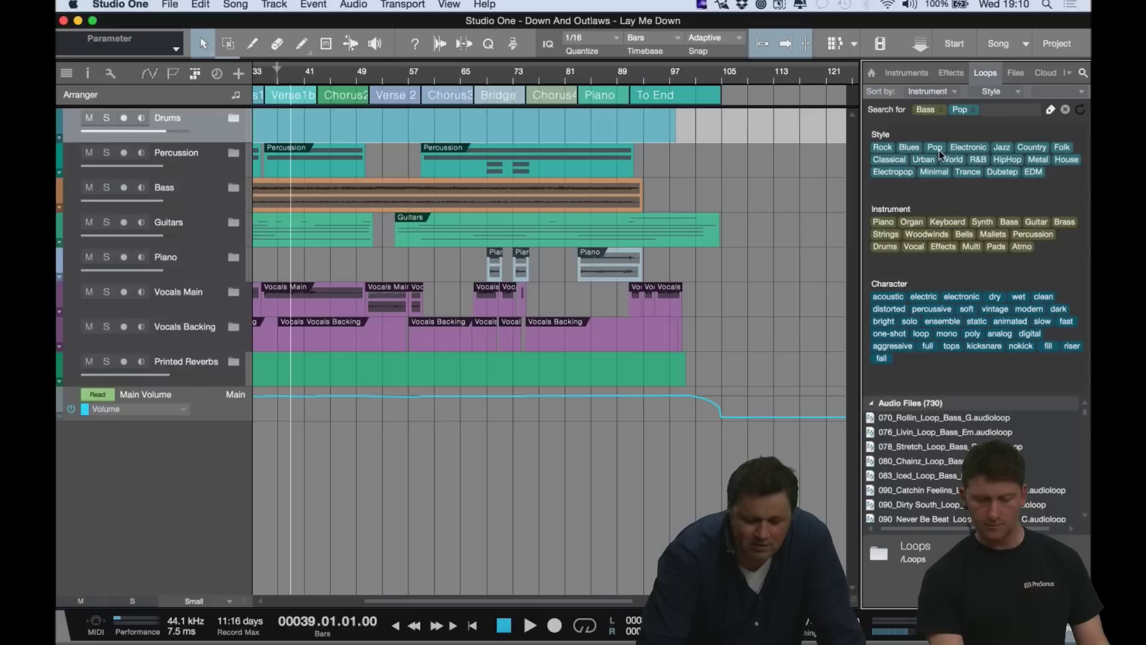
pyautogui.click(954, 298)
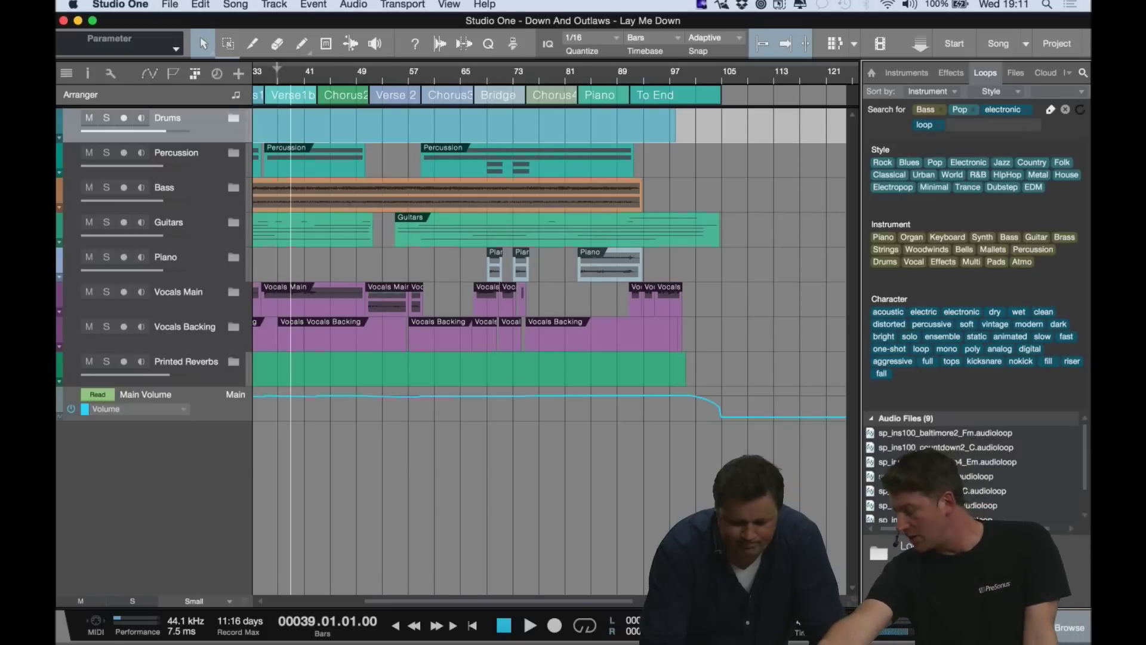
# - Preview several bass loops from the search results, removing the electronic tag from the filter and adding the EDM style
pyautogui.click(900, 450)
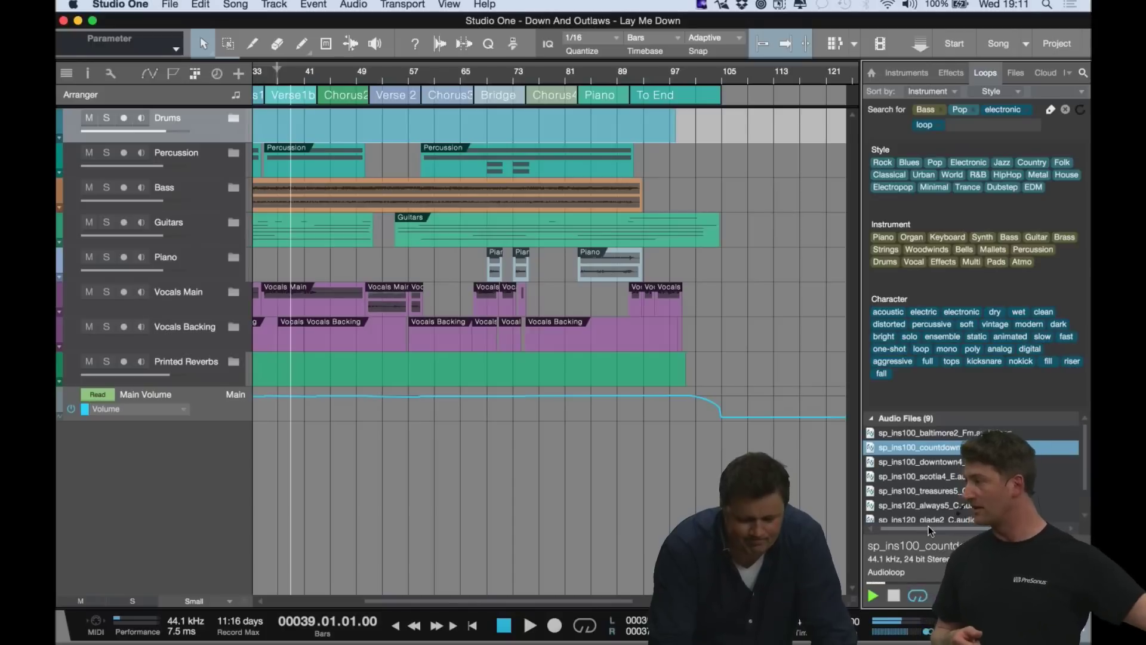
pyautogui.click(924, 505)
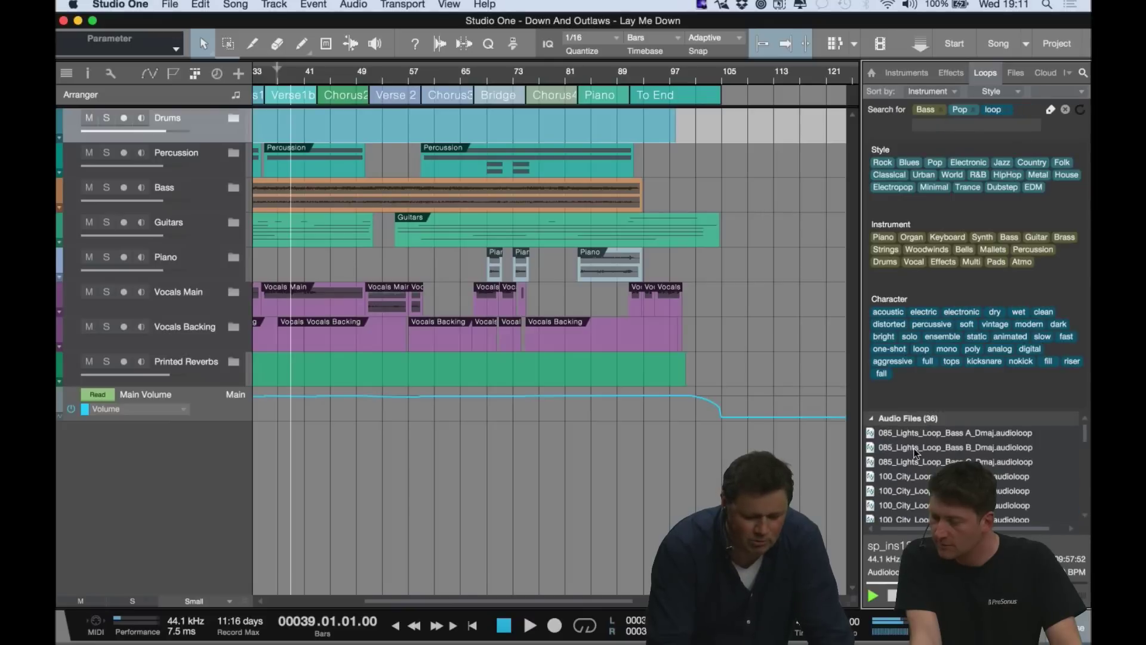
pyautogui.click(911, 467)
pyautogui.click(909, 489)
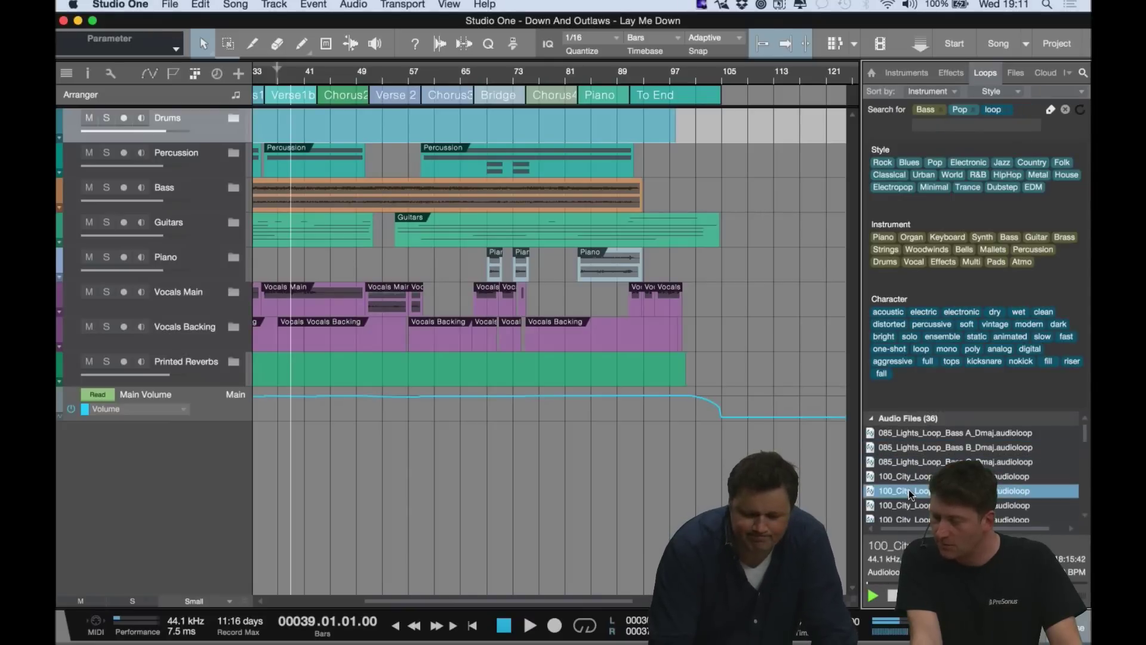
pyautogui.scroll(-3, 909, 490)
pyautogui.click(909, 490)
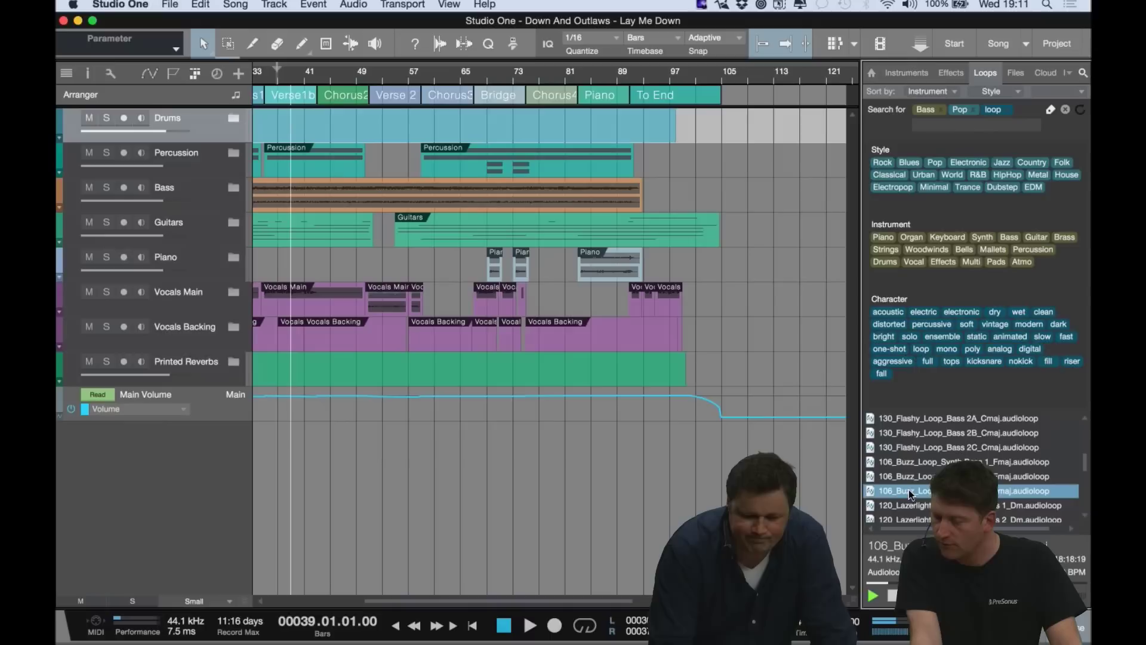
pyautogui.click(909, 505)
pyautogui.scroll(-2, 909, 505)
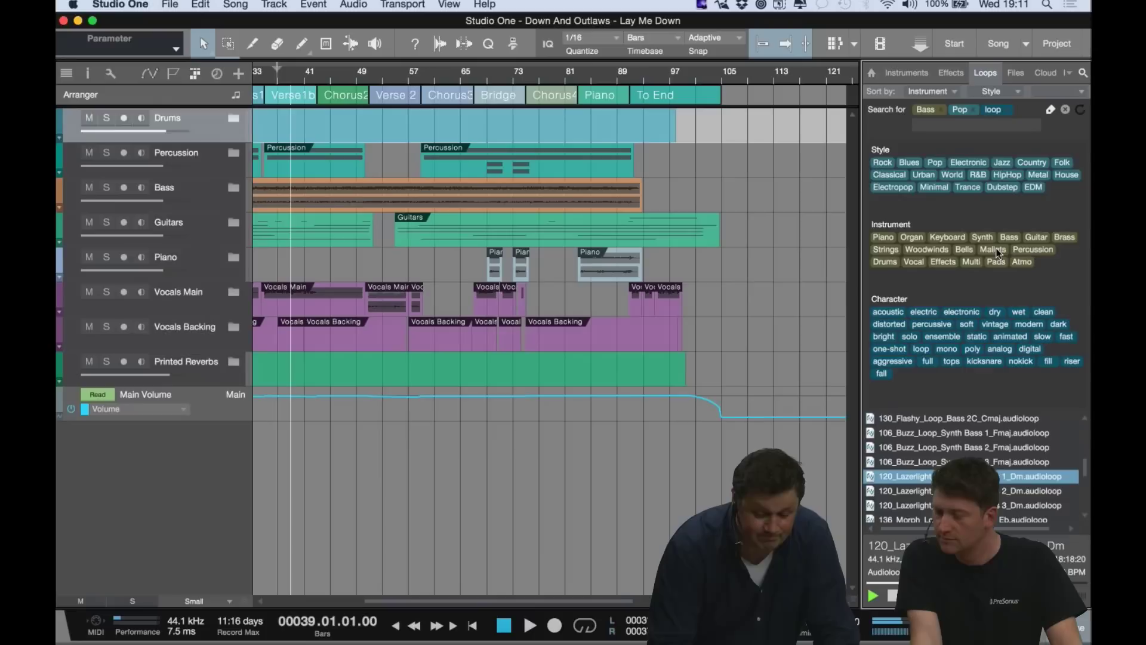
pyautogui.click(1033, 187)
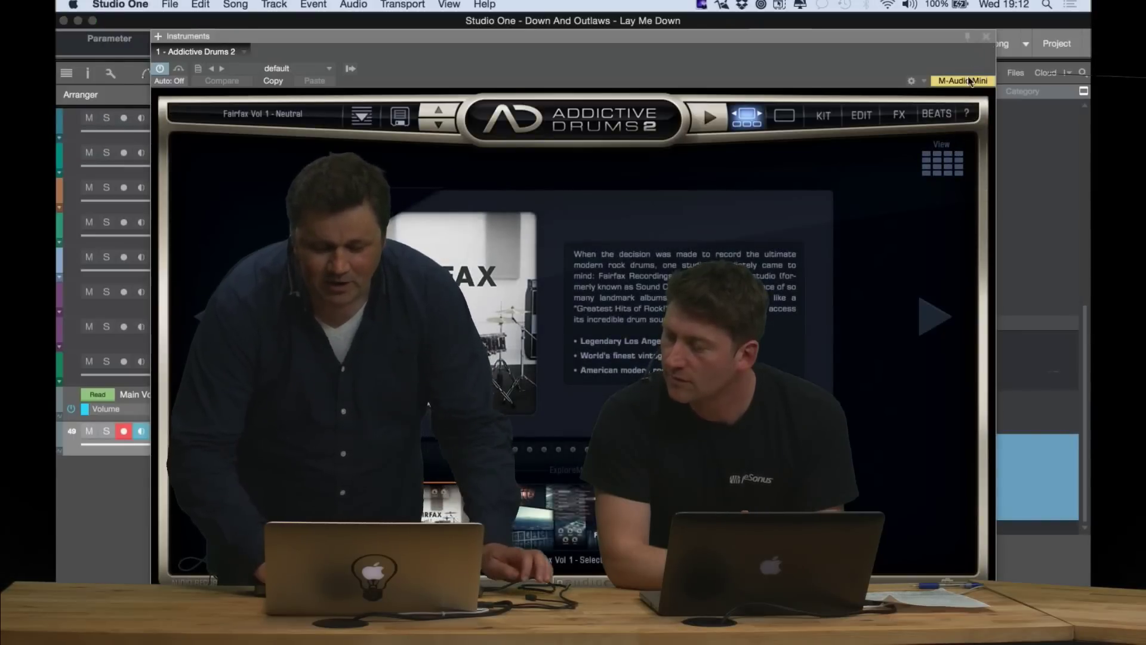
# - Reopen Addictive Drums 2 from its track, update its plug-in thumbnail and close the instrument window
pyautogui.click(986, 36)
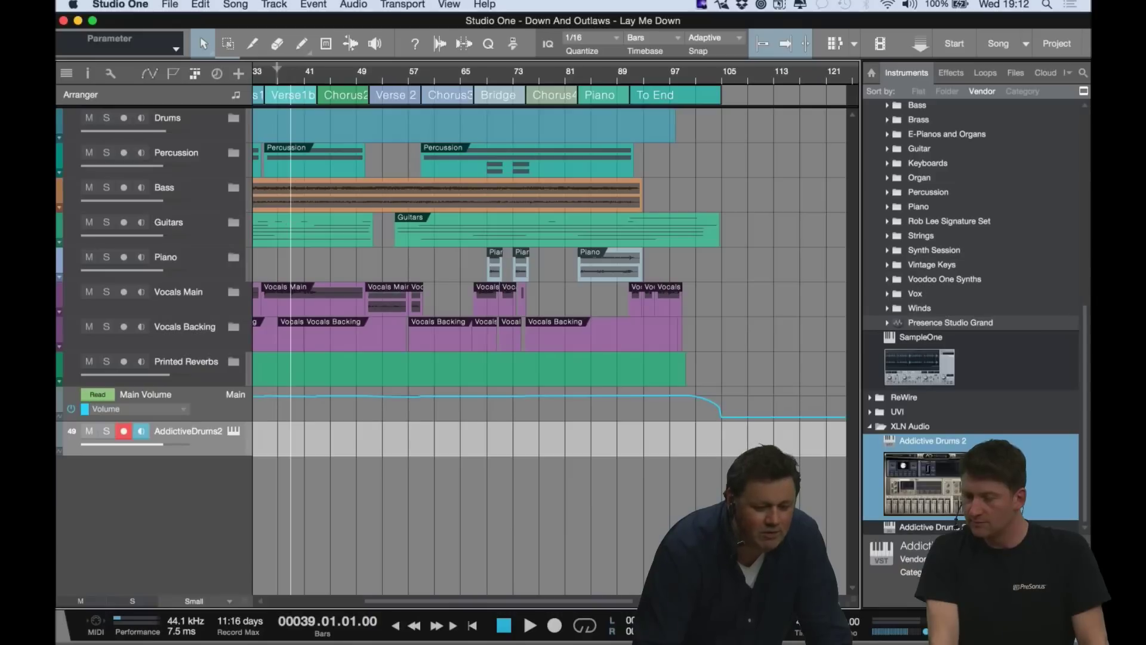
pyautogui.click(234, 432)
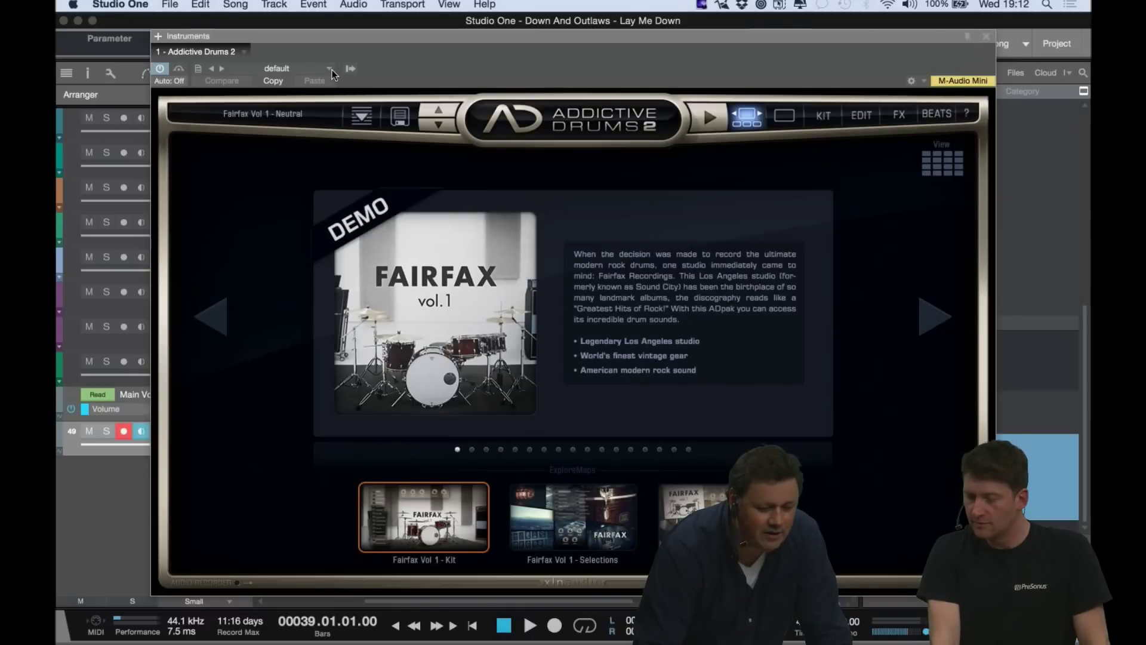
pyautogui.click(245, 55)
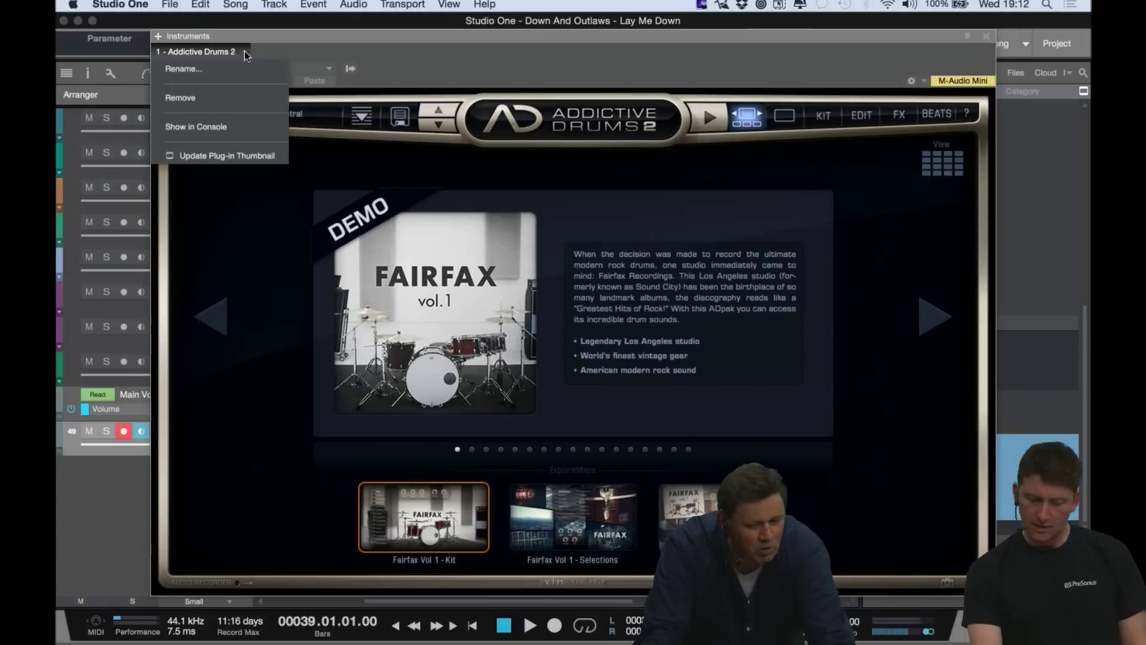
pyautogui.click(247, 155)
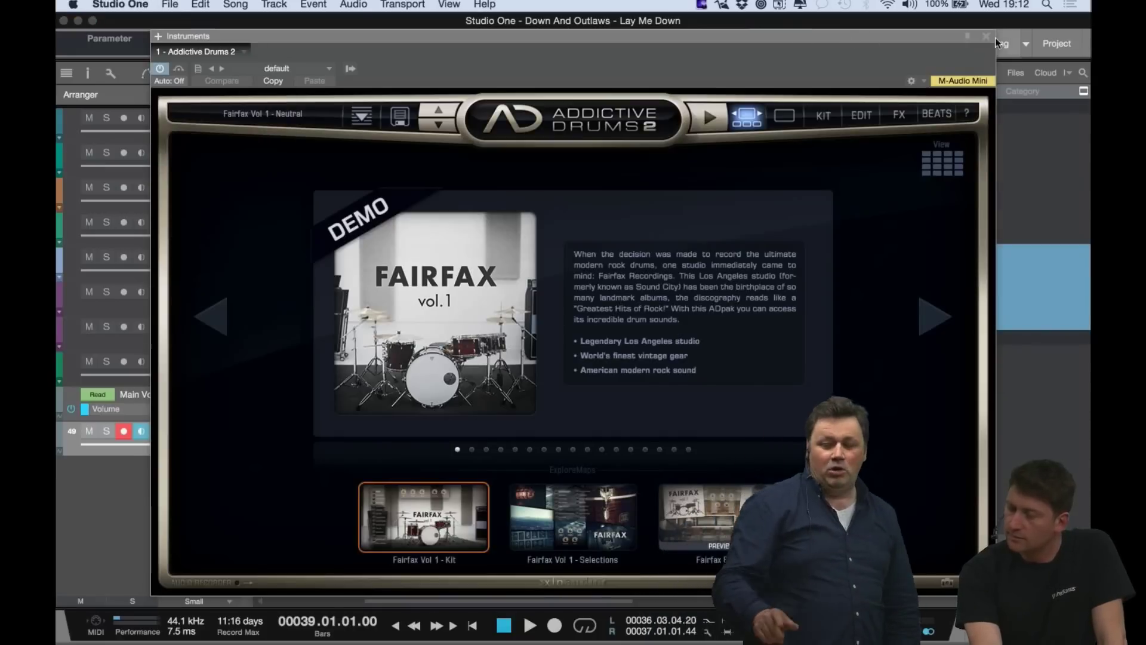
pyautogui.click(986, 37)
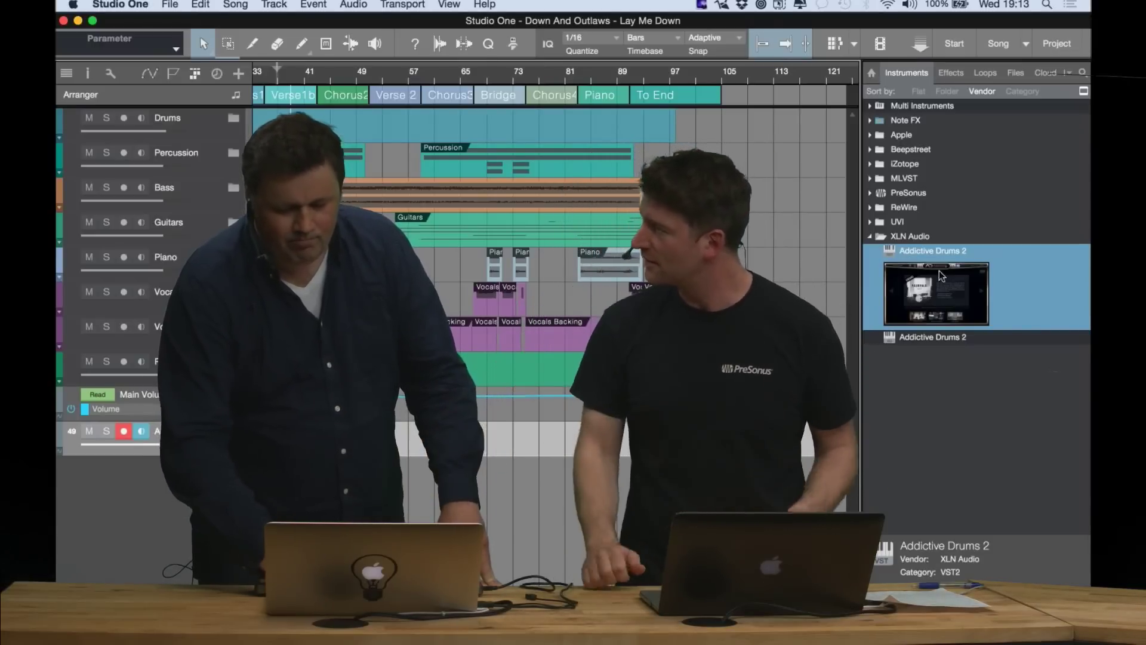
# - Show the iZotope, Beepstreet, UVI and MLVST instruments and replace Addictive Drums 2 on its track with PG8X
pyautogui.click(870, 165)
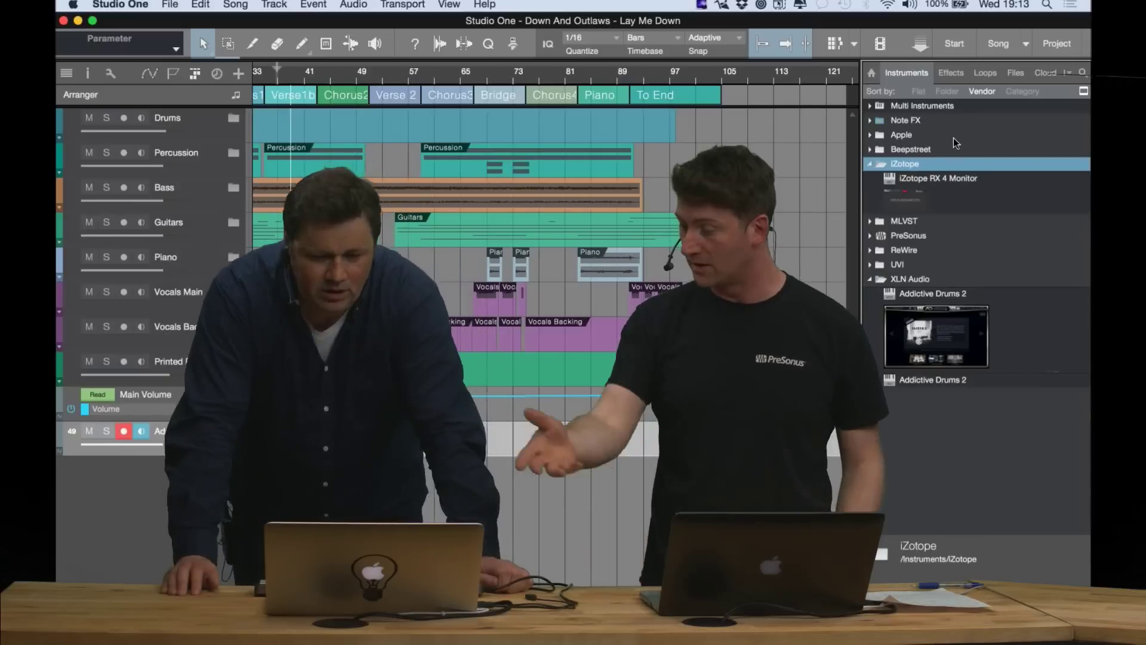
pyautogui.click(871, 149)
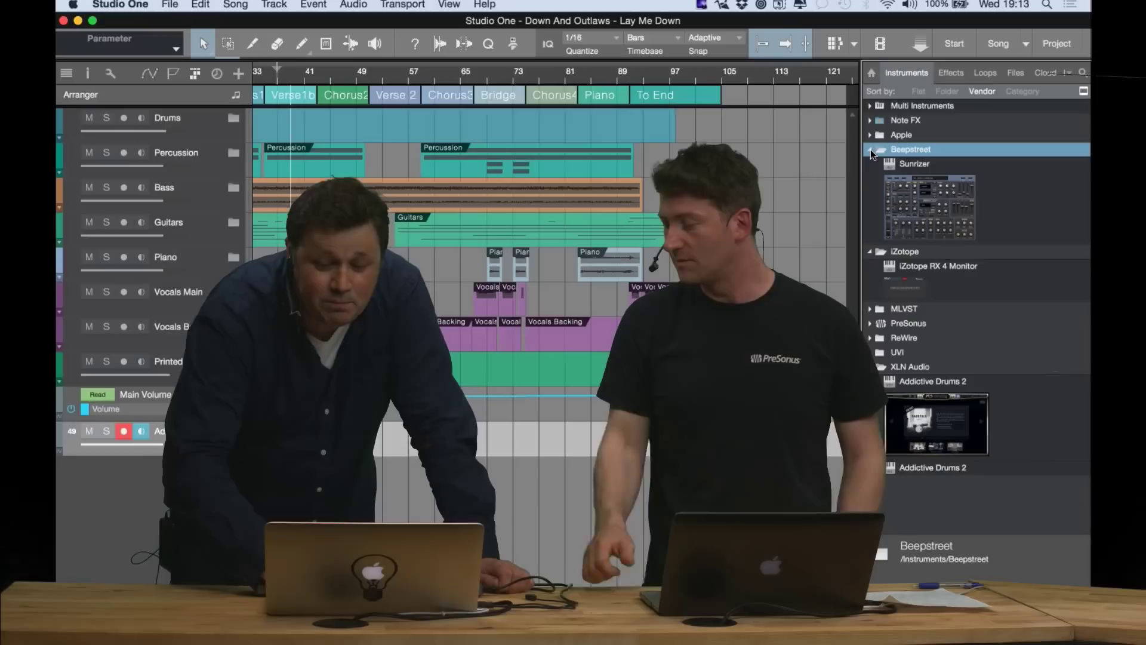
pyautogui.click(870, 351)
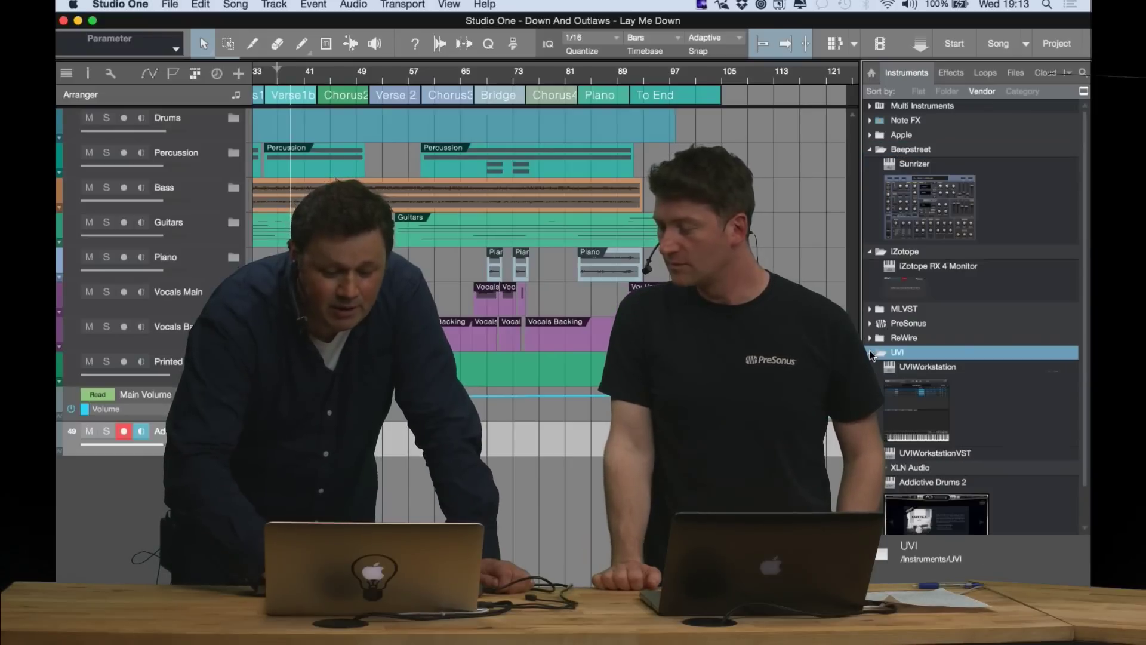
pyautogui.click(869, 312)
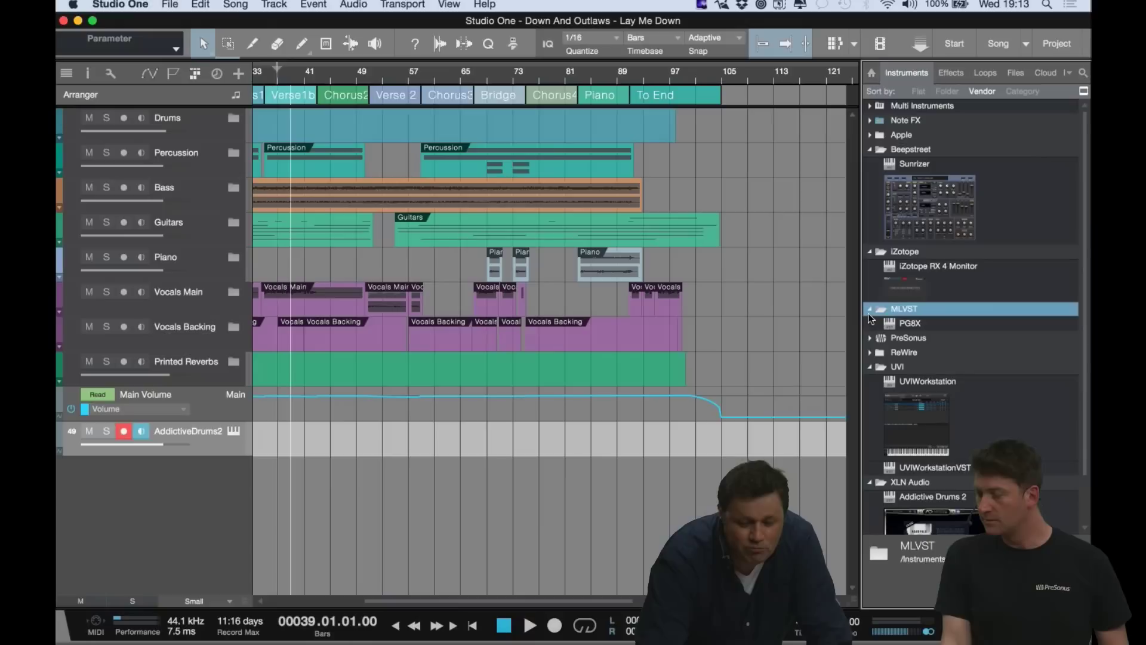
pyautogui.moveTo(888, 323); pyautogui.dragTo(597, 444)
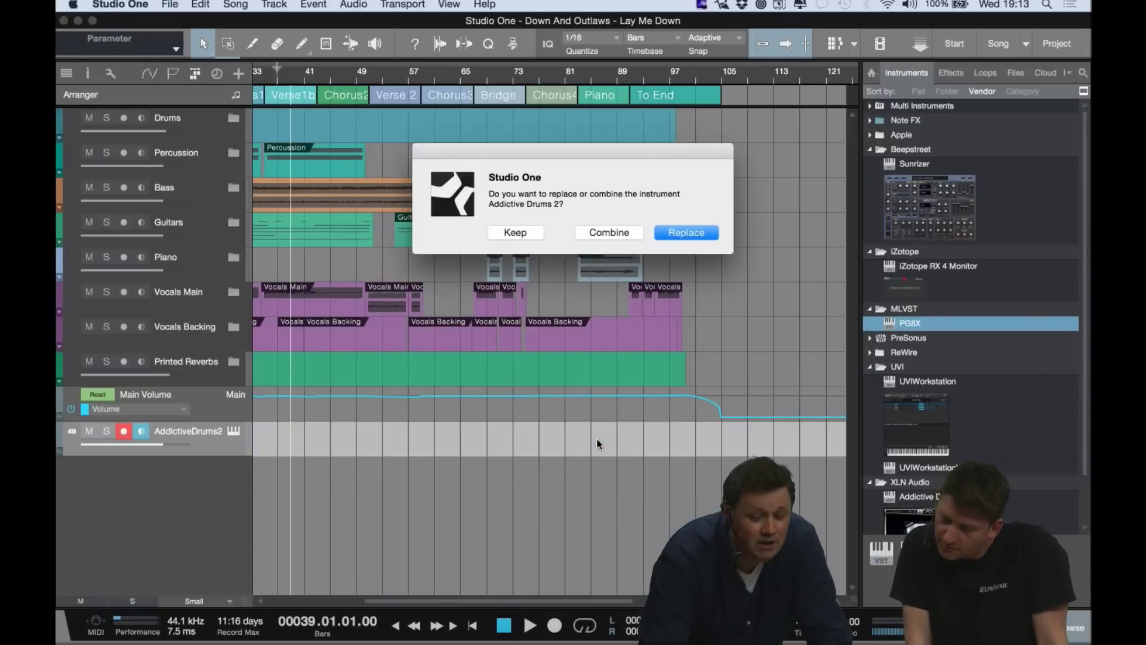
pyautogui.click(664, 230)
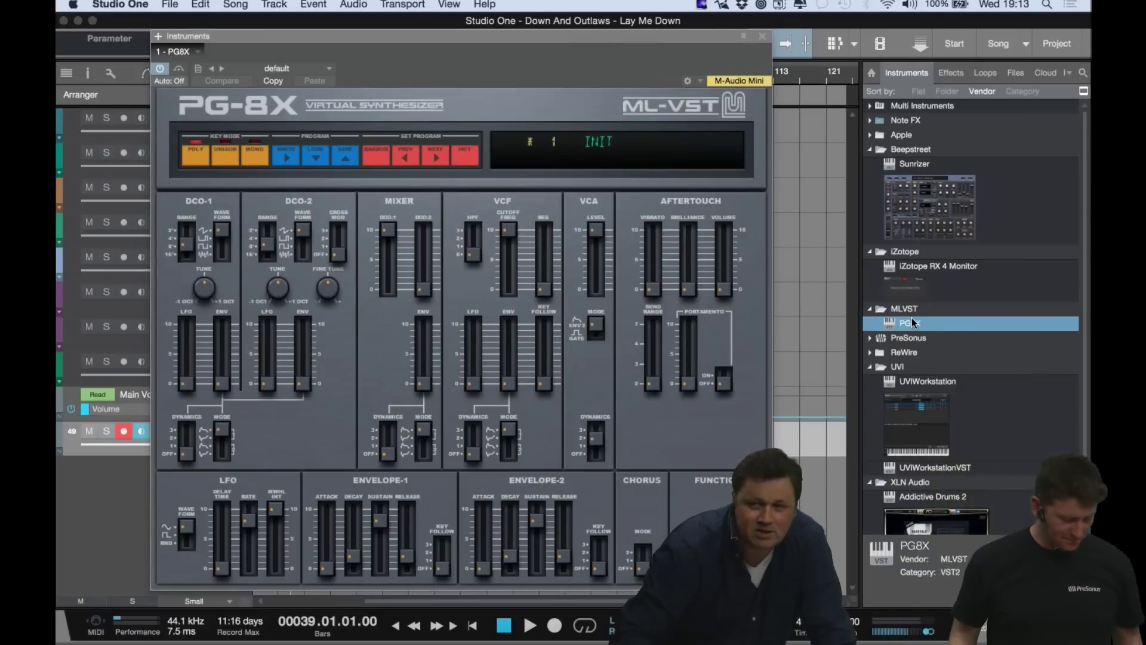
# - Update the plug-in thumbnail of the PG8X synthesizer and close its instrument window
pyautogui.click(198, 52)
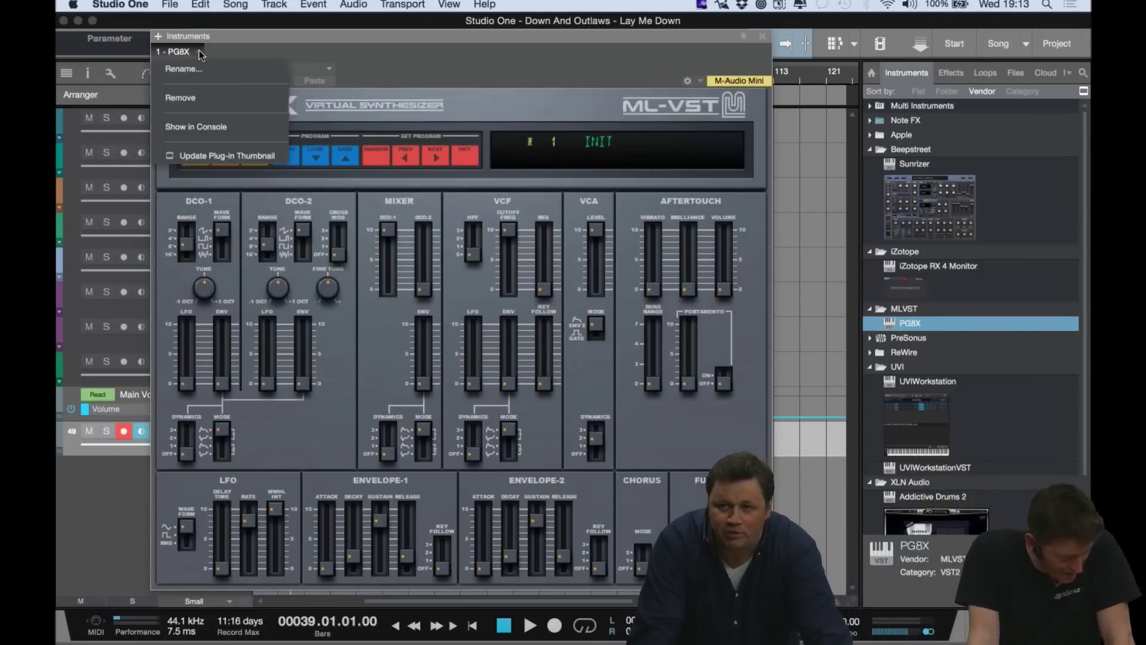
pyautogui.click(213, 155)
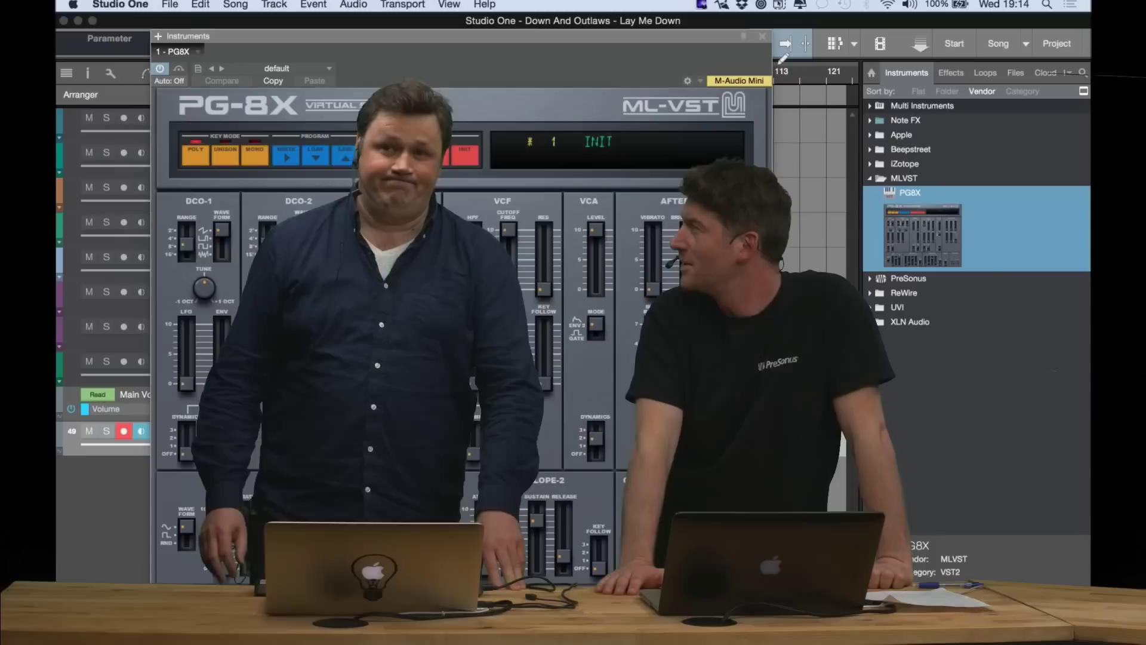
pyautogui.click(767, 38)
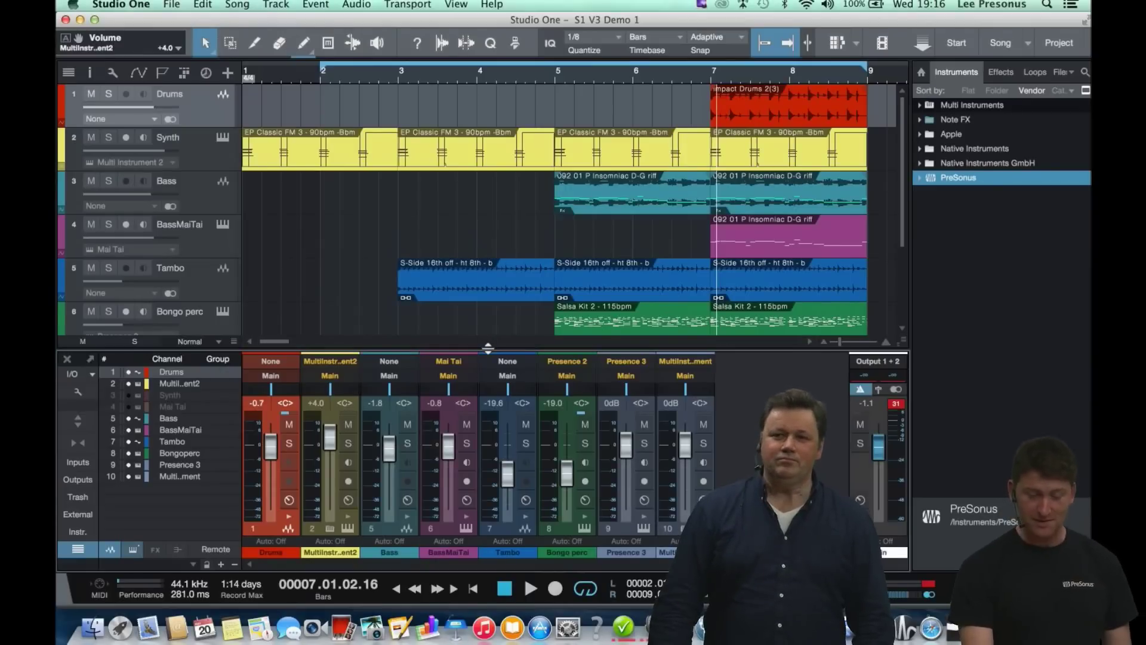
# - Resize the mixer console to full height, back to half height, and up to just below the Synth track
pyautogui.moveTo(488, 335); pyautogui.dragTo(492, 69)
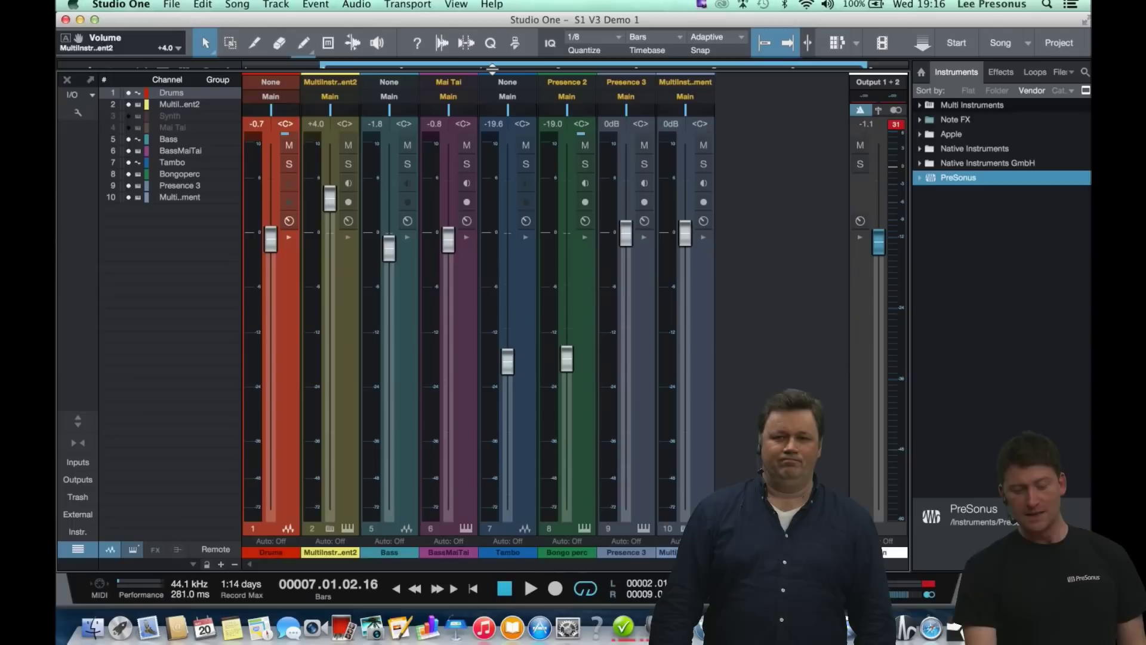
pyautogui.moveTo(490, 88); pyautogui.dragTo(484, 351)
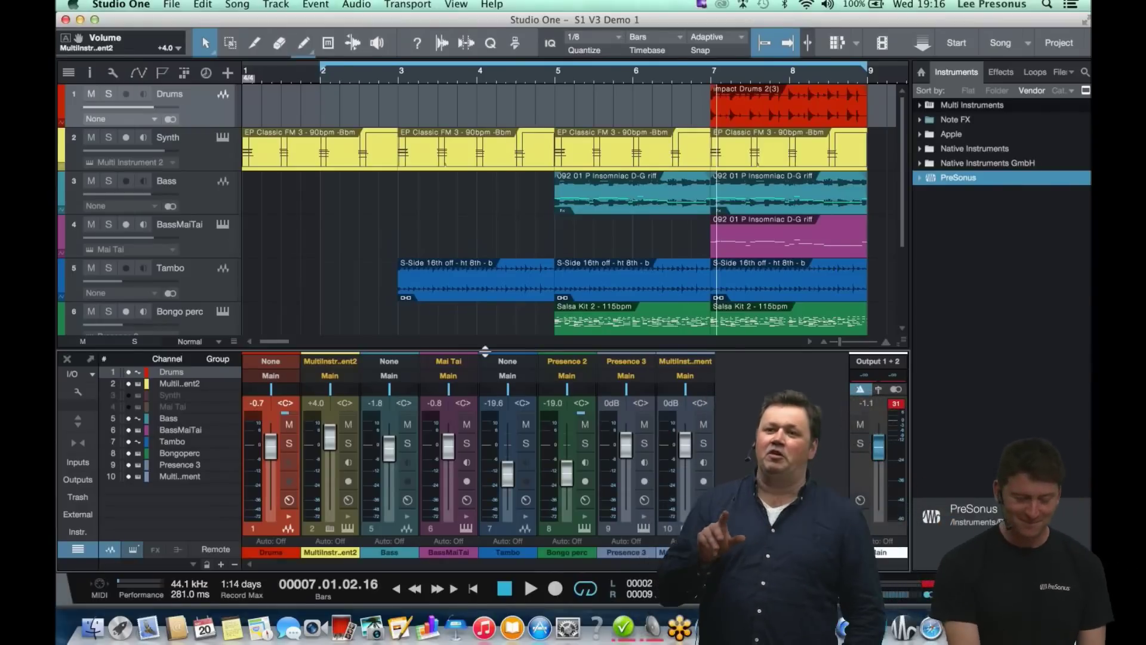
pyautogui.moveTo(495, 347); pyautogui.dragTo(501, 165)
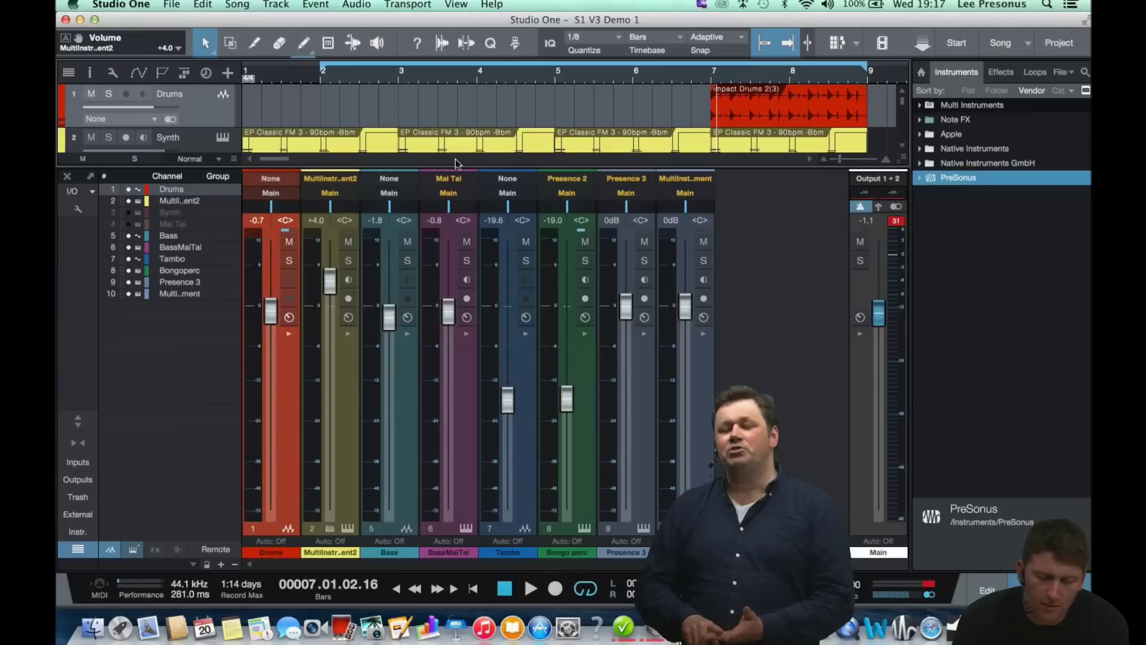
# - Lower the console to just below the Bongo perc track and open the Drums channel's macro controls with the X/Y pads expanded
pyautogui.moveTo(456, 164); pyautogui.dragTo(420, 475)
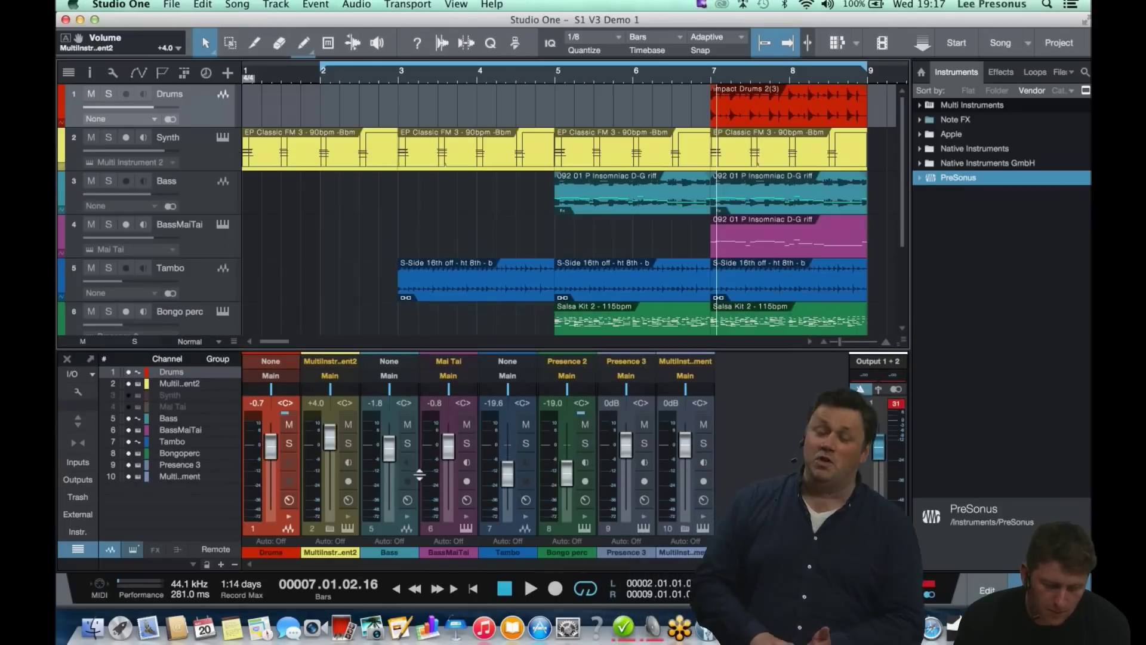
pyautogui.click(289, 500)
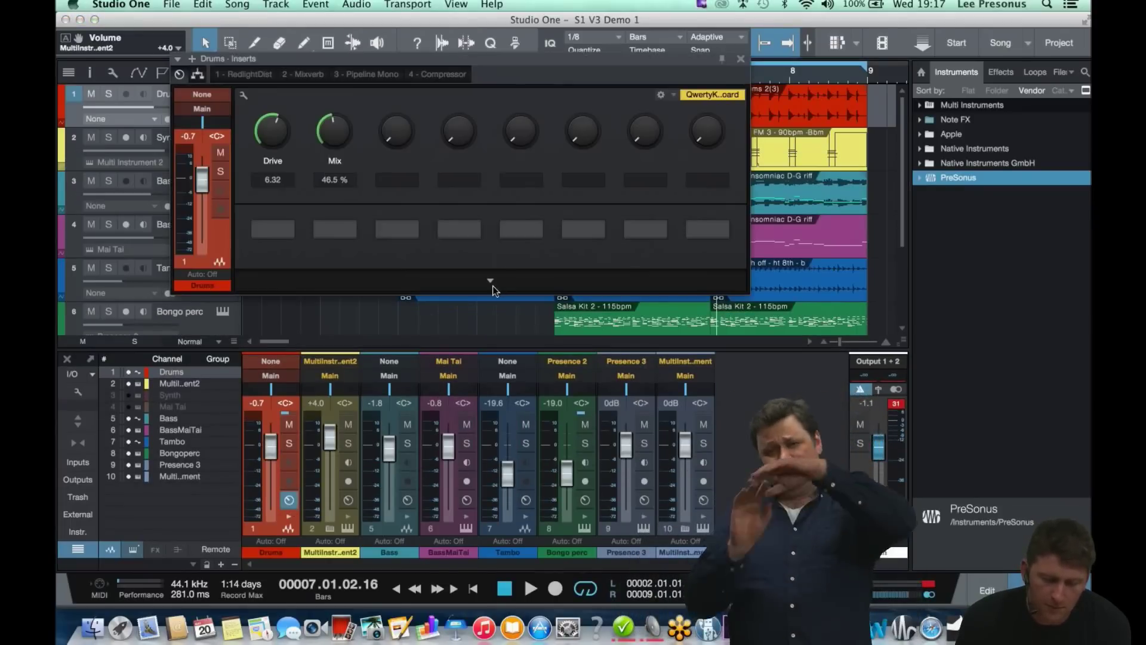
pyautogui.click(490, 284)
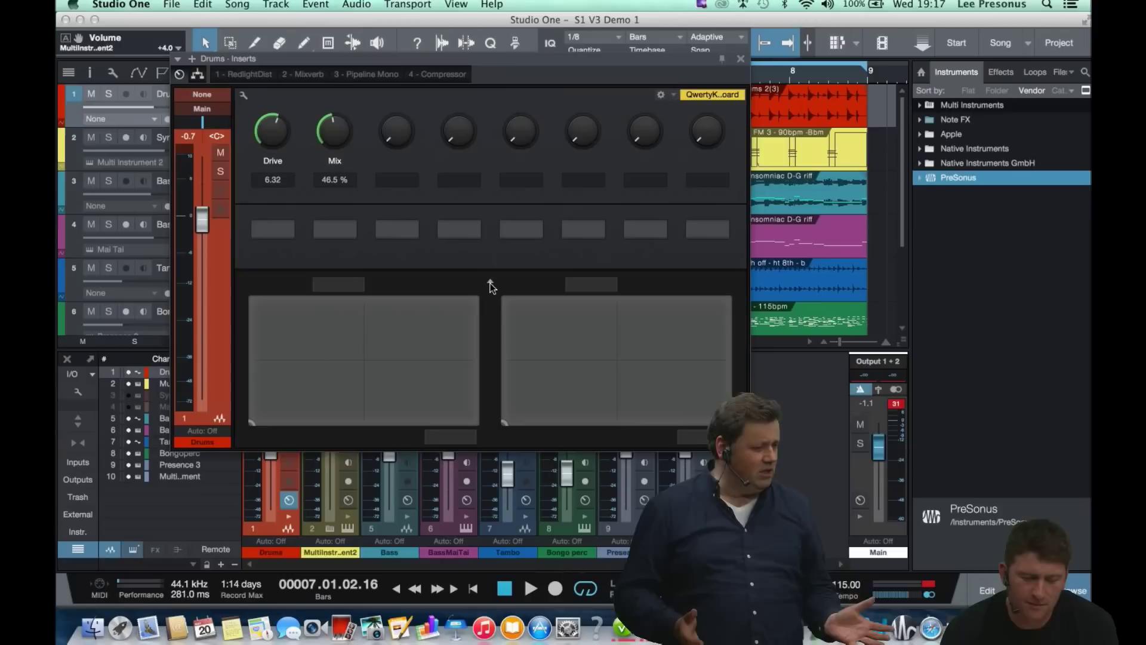
# - Move the points near the centre of both X/Y pads, collapsing and re-expanding the pad section in between
pyautogui.moveTo(388, 345)
pyautogui.mouseDown()
pyautogui.moveTo(345, 331)
pyautogui.moveTo(330, 348)
pyautogui.moveTo(369, 346)
pyautogui.mouseUp()
pyautogui.moveTo(612, 348)
pyautogui.mouseDown()
pyautogui.moveTo(627, 335)
pyautogui.moveTo(599, 364)
pyautogui.moveTo(606, 348)
pyautogui.mouseUp()
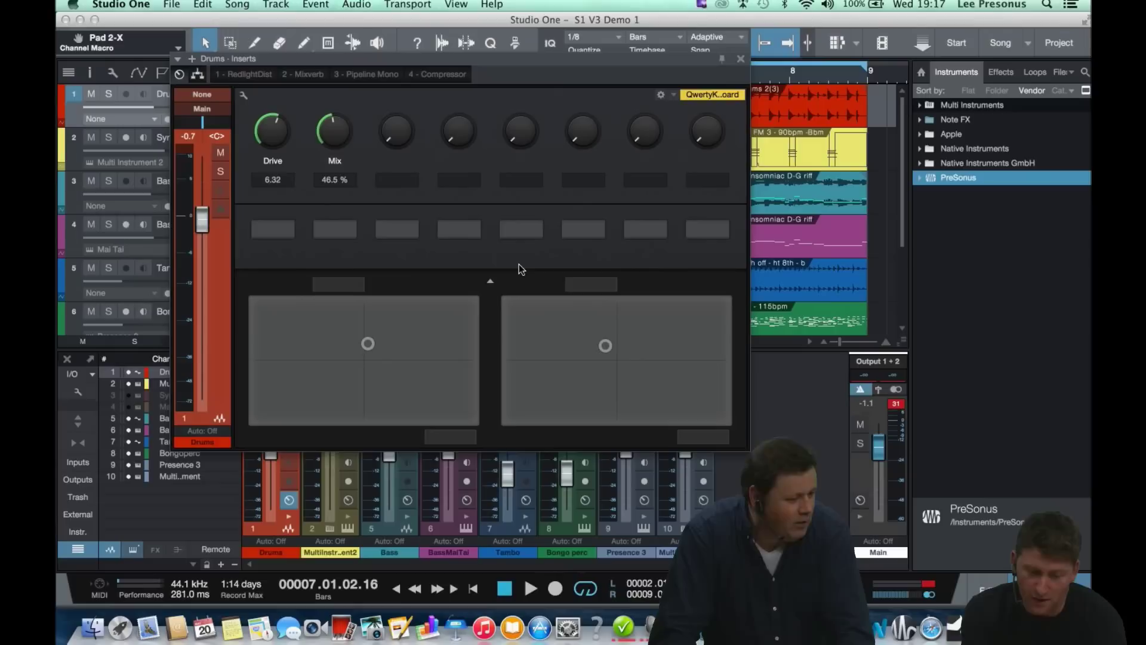
pyautogui.click(489, 283)
pyautogui.click(488, 282)
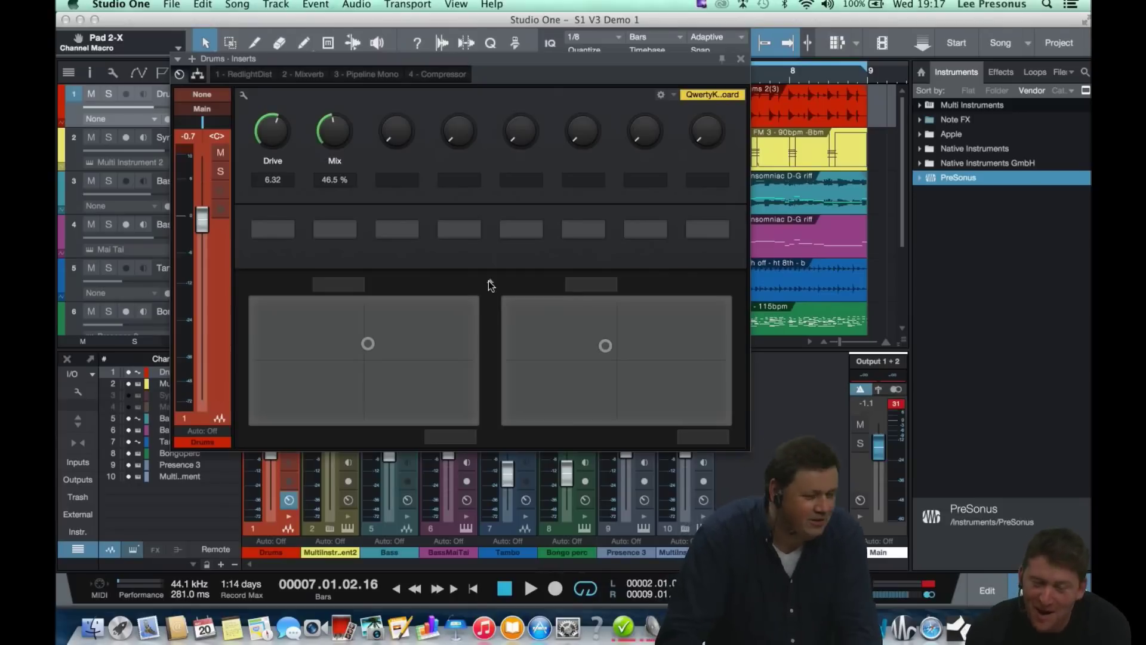
pyautogui.click(490, 283)
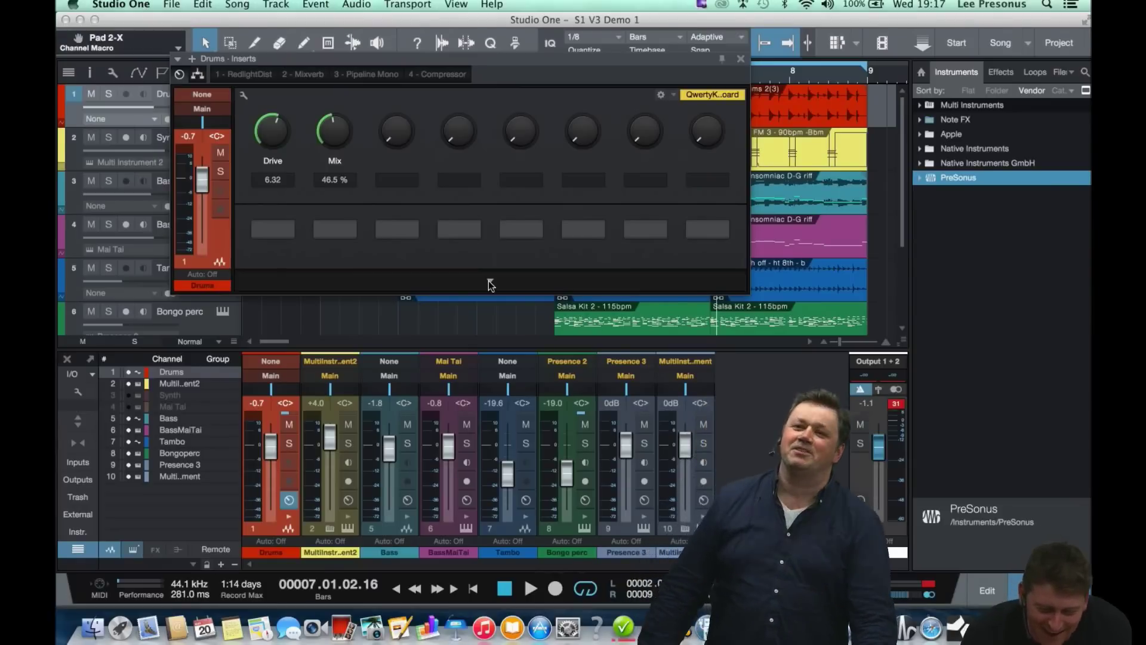
pyautogui.click(490, 283)
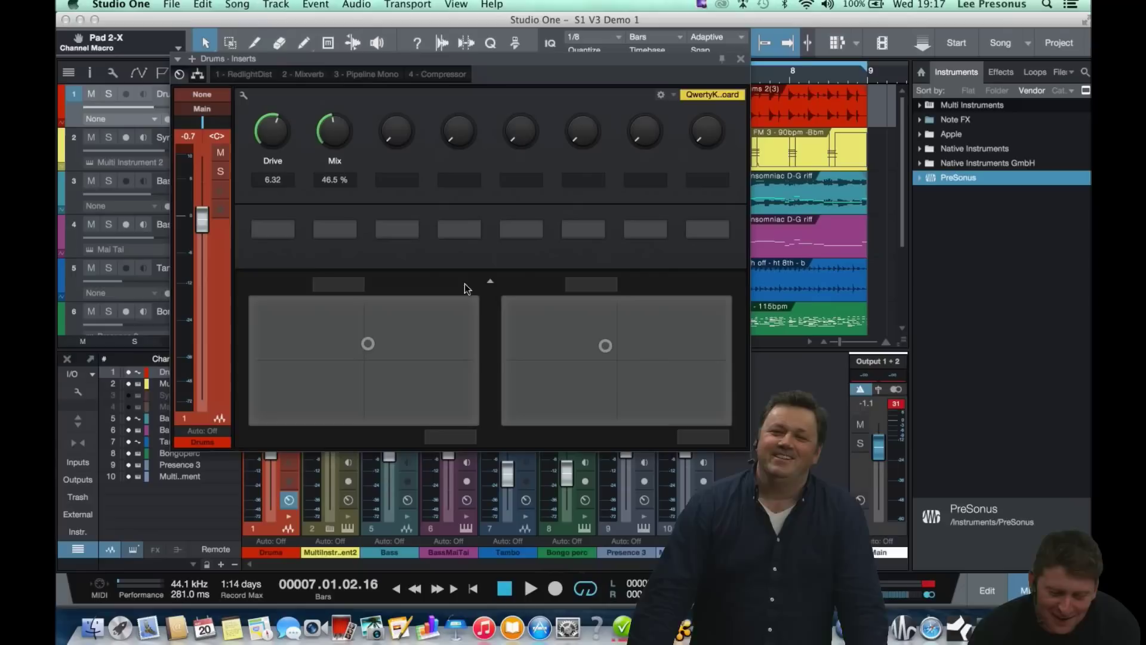
pyautogui.moveTo(368, 347)
pyautogui.mouseDown()
pyautogui.moveTo(364, 367)
pyautogui.moveTo(370, 354)
pyautogui.mouseUp()
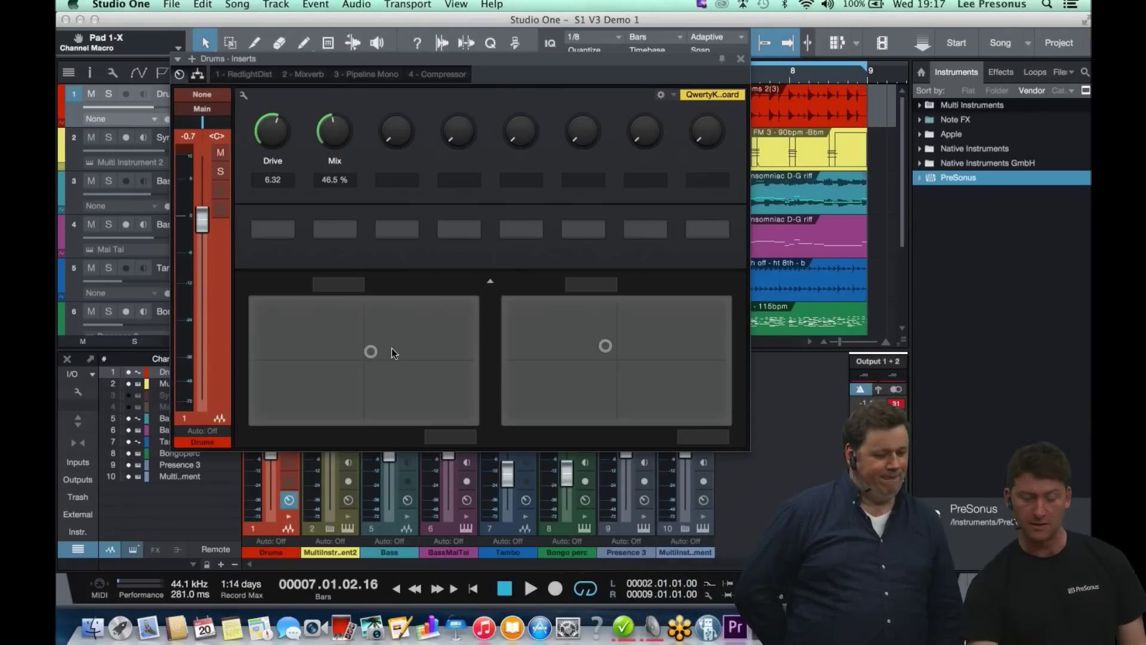
pyautogui.moveTo(371, 351); pyautogui.dragTo(370, 355)
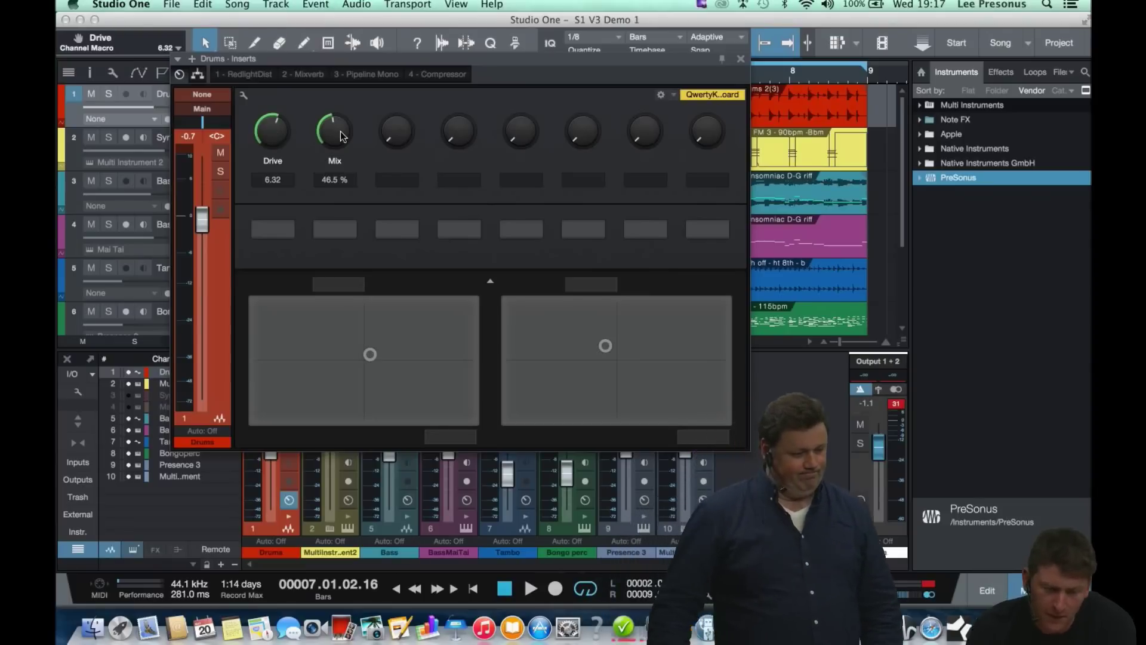
# - Open RedlightDist on the Drums channel and view the macro connection options of its Drive knob
pyautogui.click(248, 75)
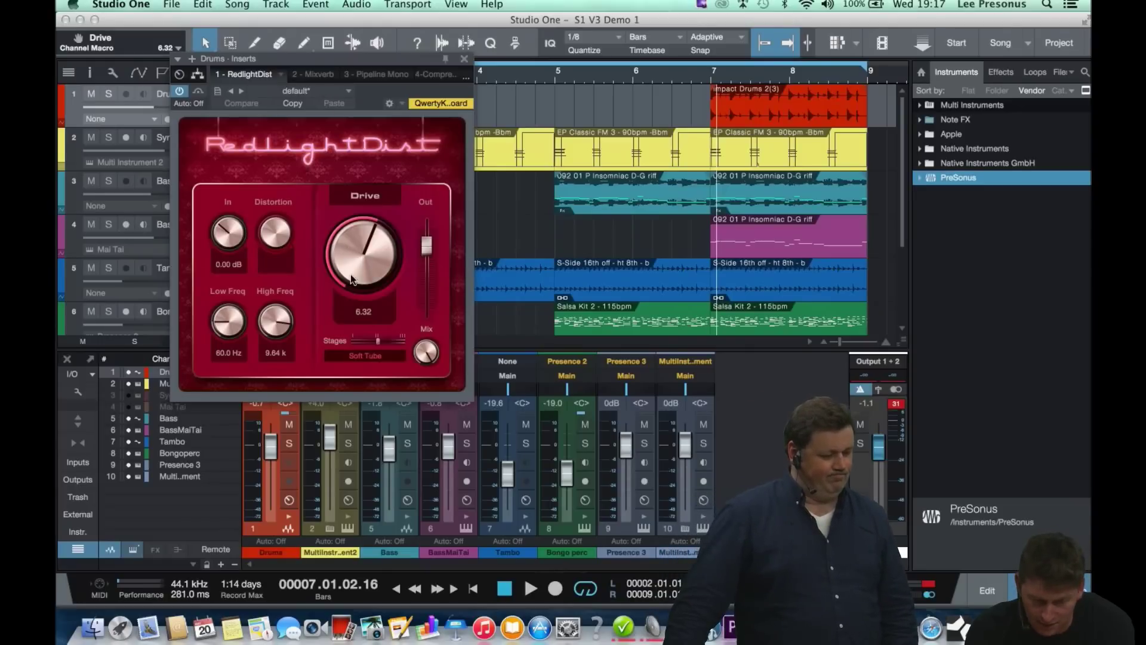
pyautogui.rightClick(363, 248)
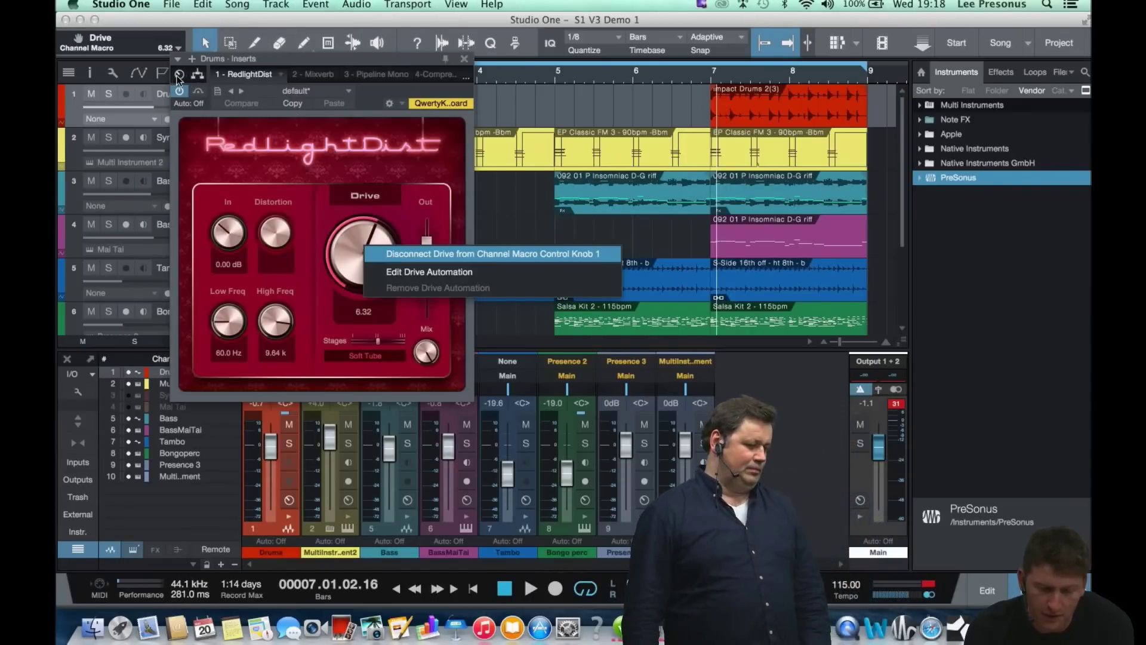
pyautogui.click(353, 283)
pyautogui.rightClick(352, 284)
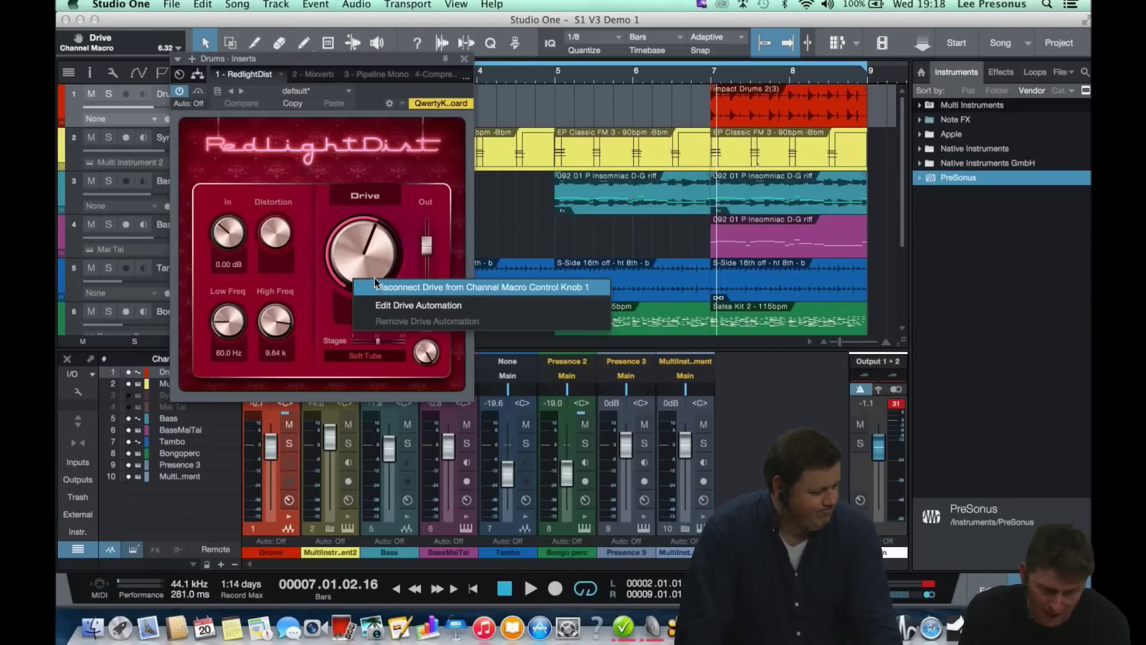
pyautogui.click(231, 92)
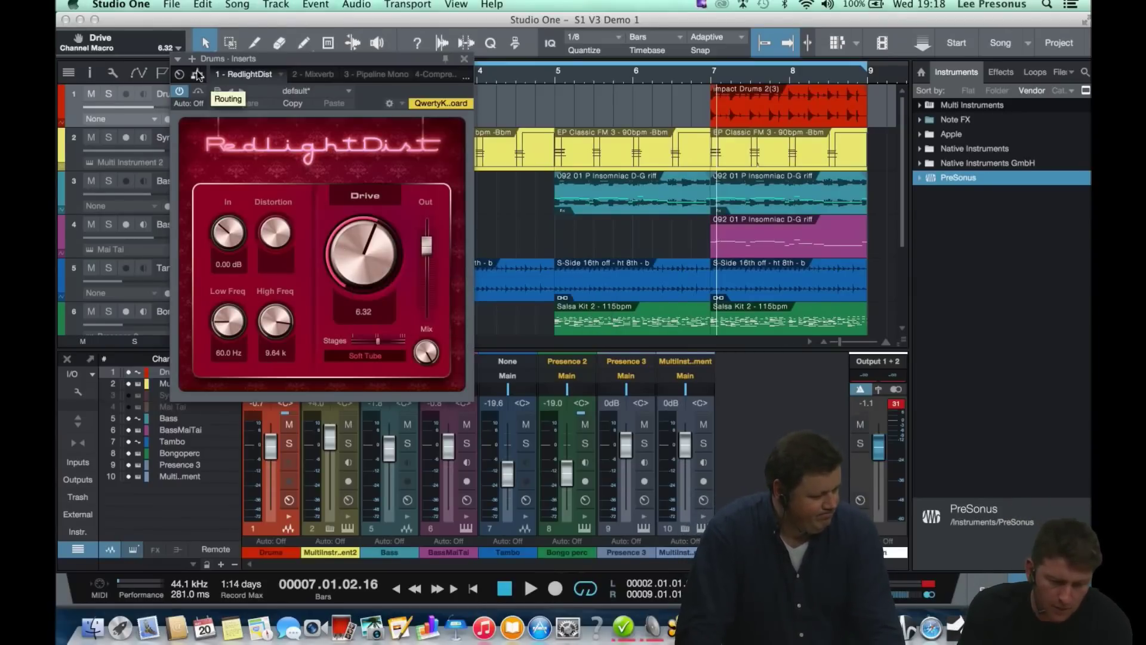
# - Return to the Drums channel's macro controls, set the Drive macro knob to 6.00 and reposition the second X/Y pad's point
pyautogui.click(180, 74)
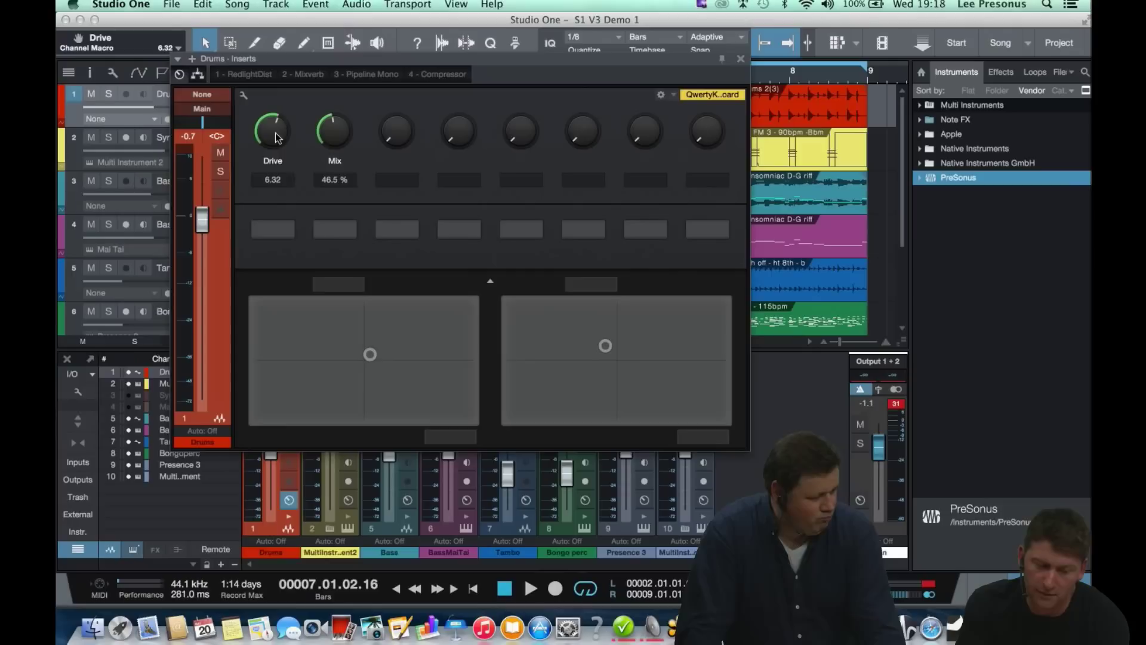
pyautogui.moveTo(272, 145)
pyautogui.mouseDown()
pyautogui.moveTo(282, 200)
pyautogui.moveTo(274, 142)
pyautogui.mouseUp()
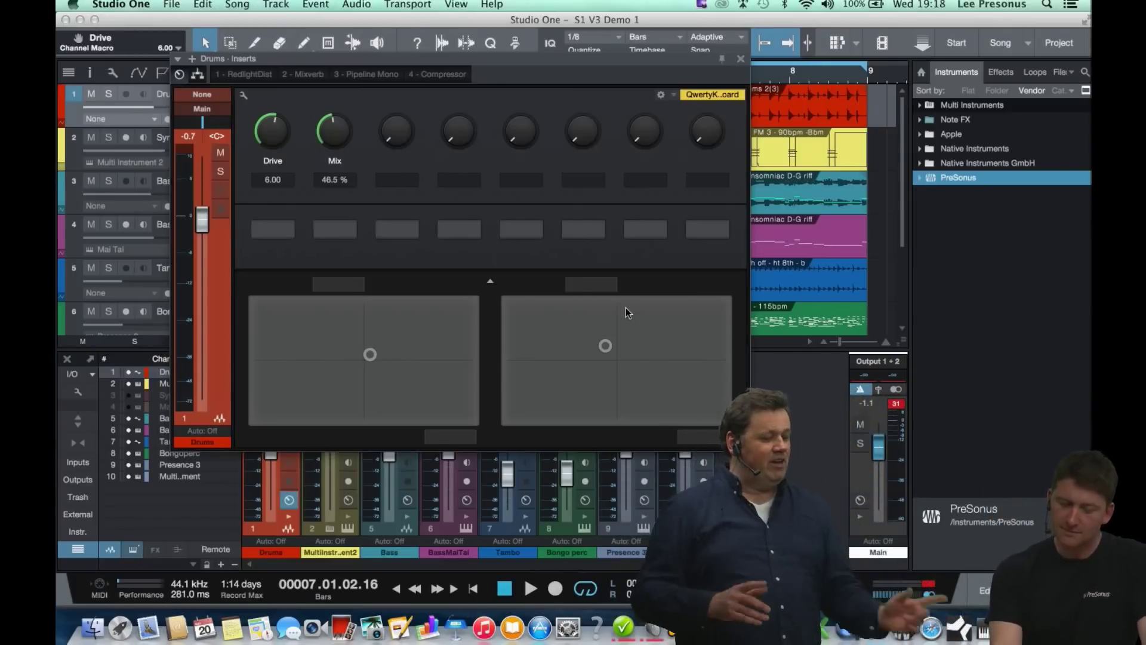
pyautogui.moveTo(607, 341); pyautogui.dragTo(606, 349)
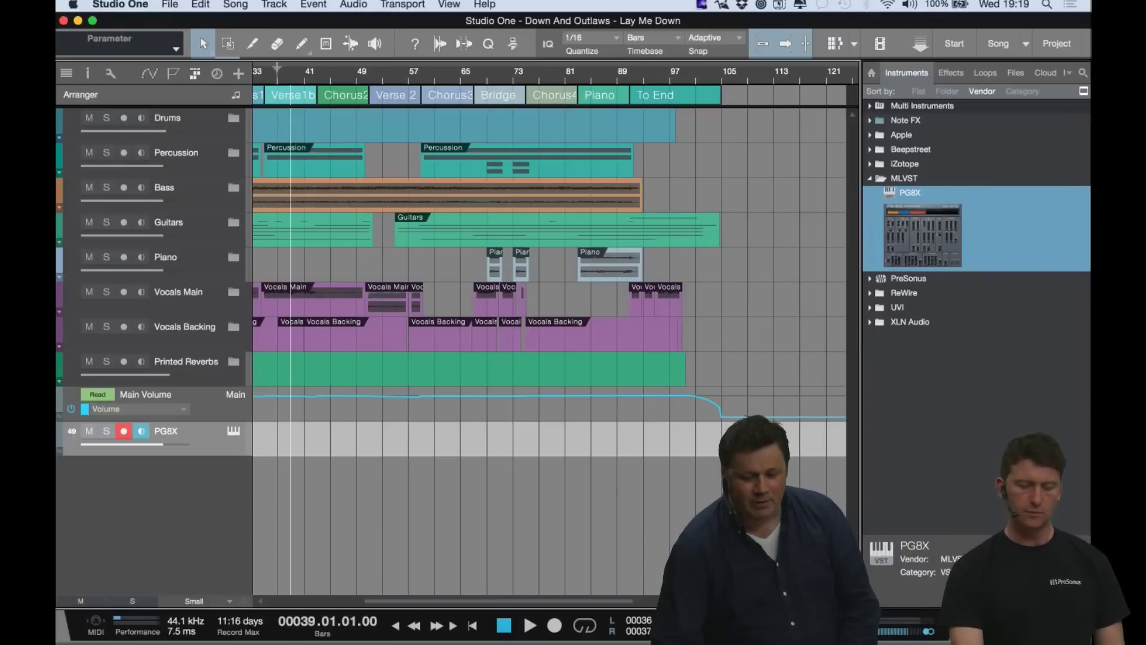
# - Show the macro toolbar and run its Overview and Toggle zoom macros
pyautogui.click(517, 44)
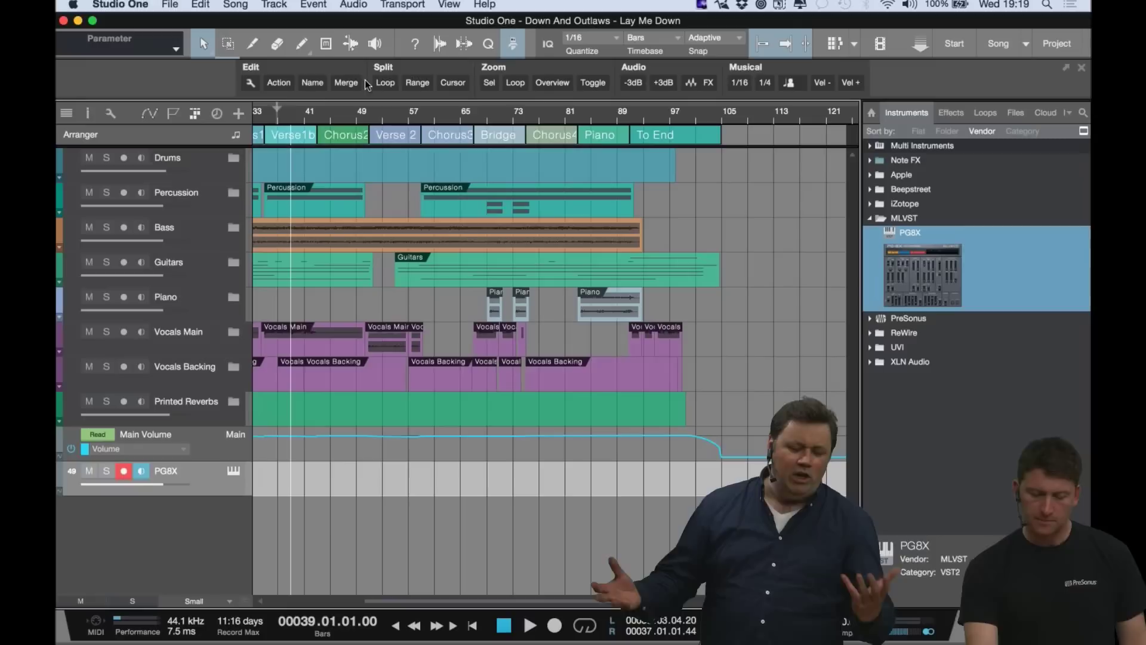
pyautogui.click(561, 83)
pyautogui.click(593, 83)
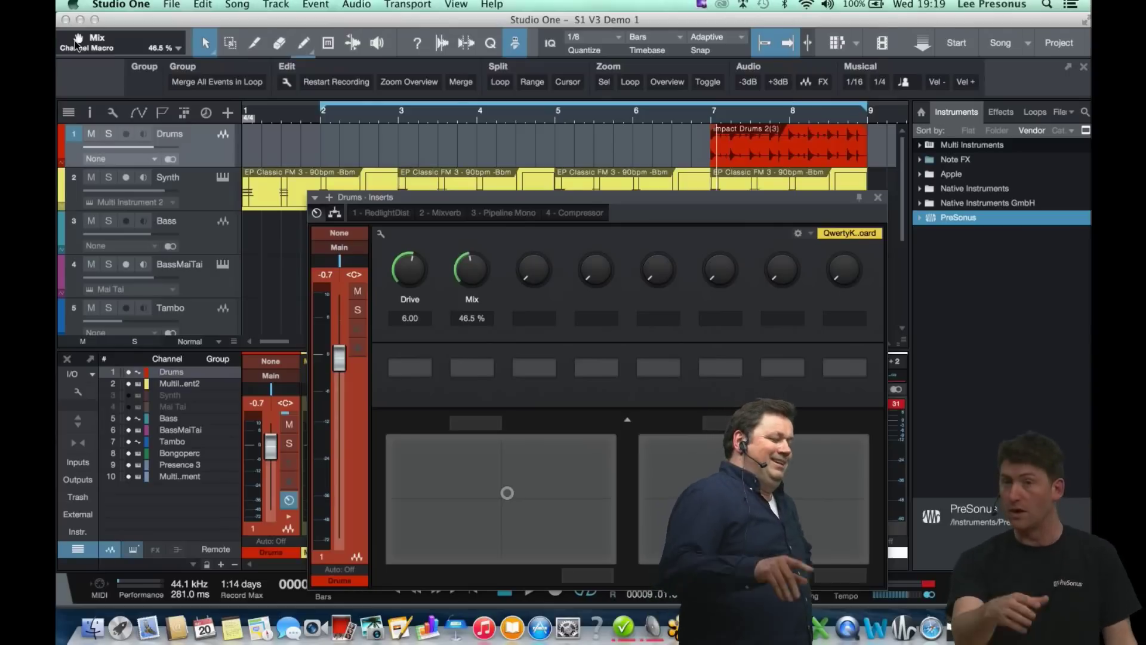
pyautogui.click(77, 40)
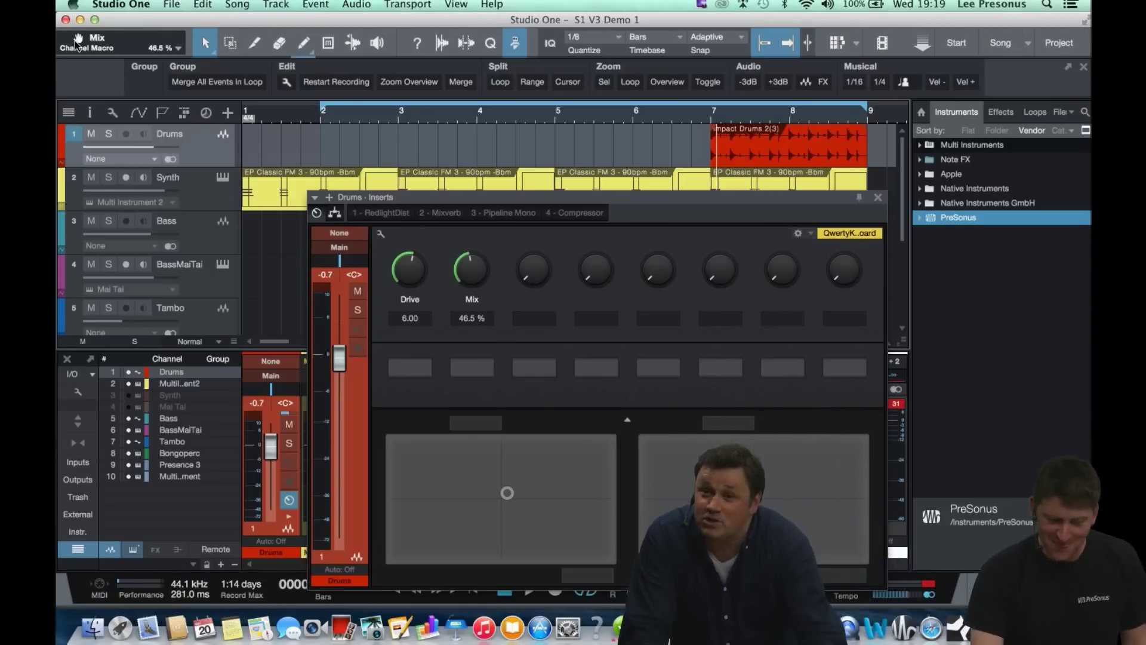
pyautogui.press('F12')
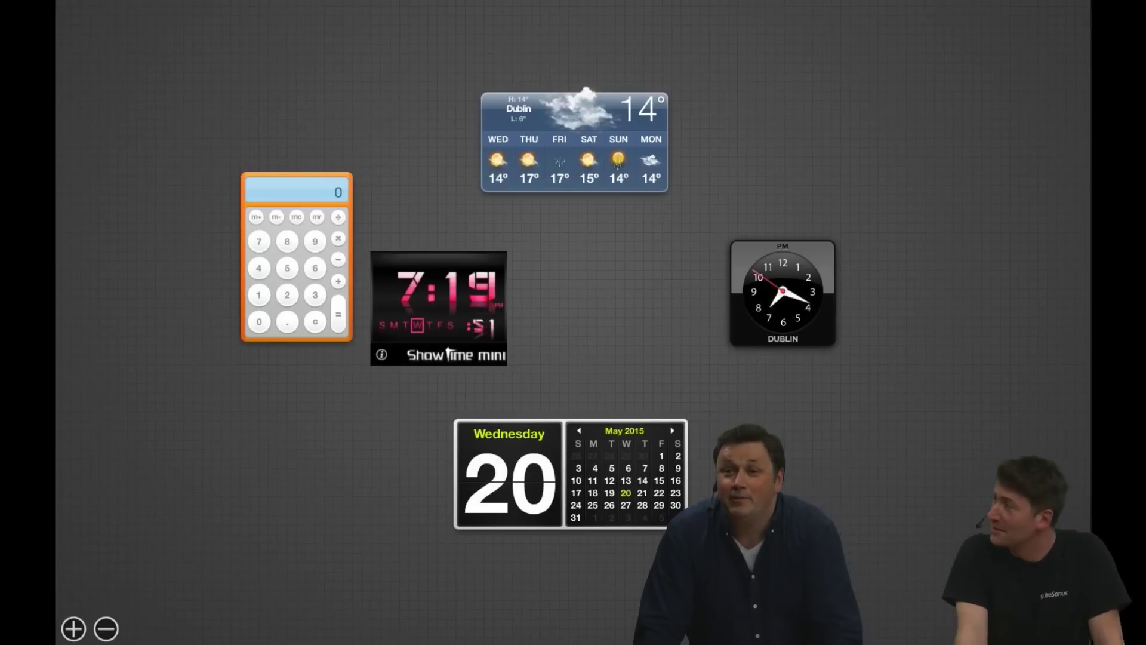
pyautogui.press('F12')
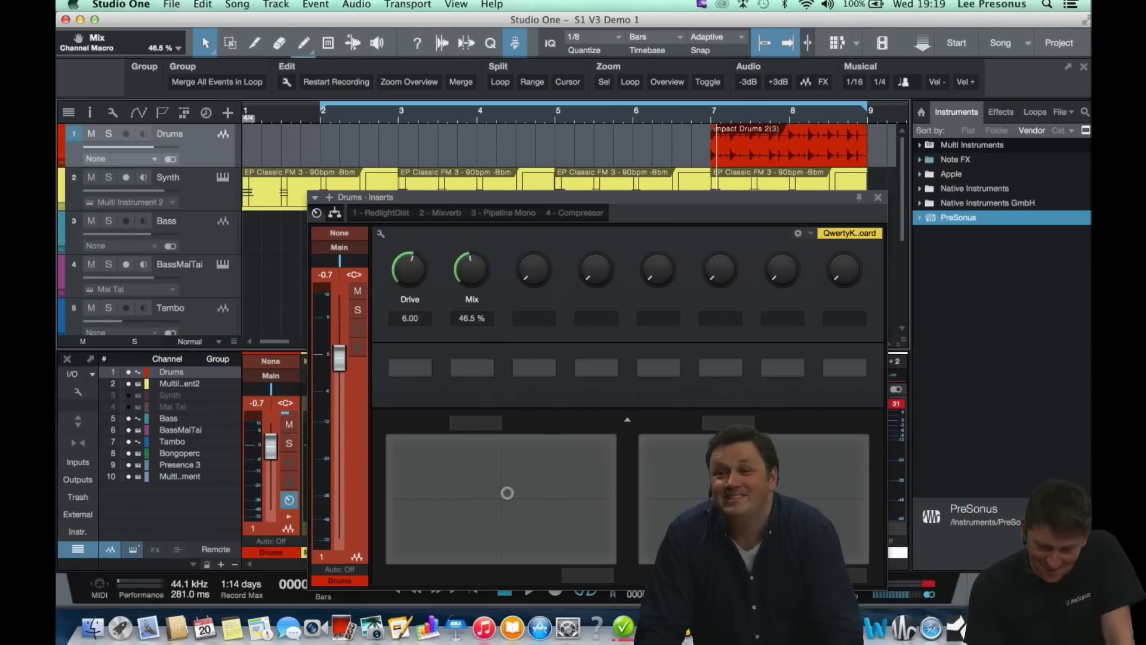
# - Move the Drums inserts window aside and close it to uncover the whole arrangement
pyautogui.moveTo(664, 198); pyautogui.dragTo(593, 192)
pyautogui.click(800, 195)
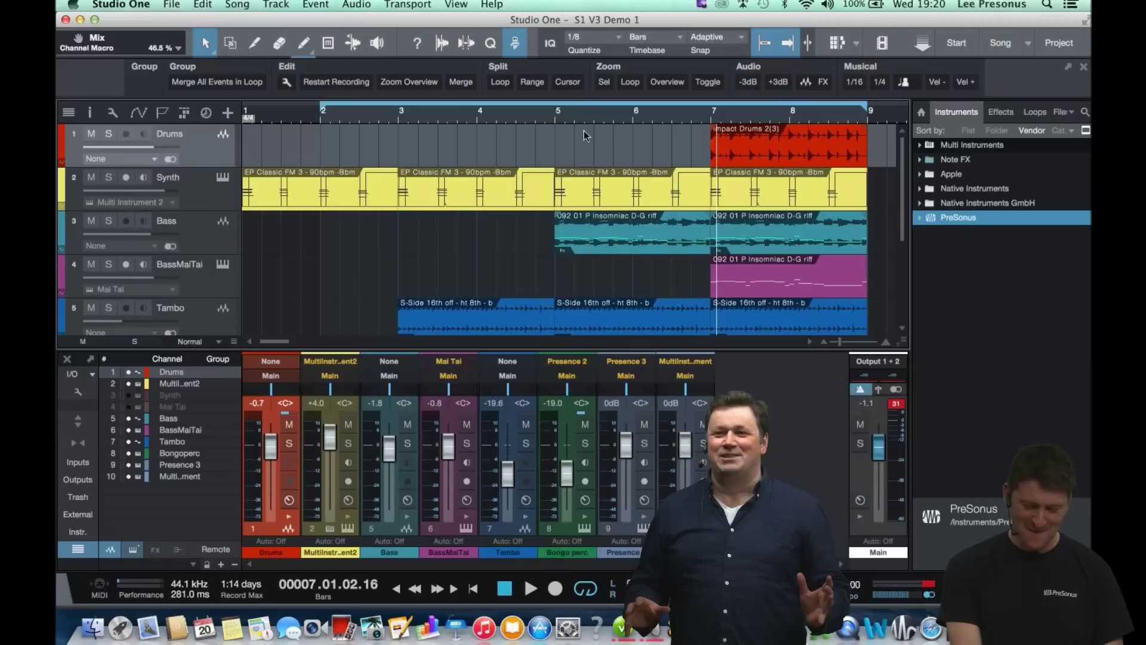
pyautogui.rightClick(563, 138)
pyautogui.hscroll(3, 564, 138)
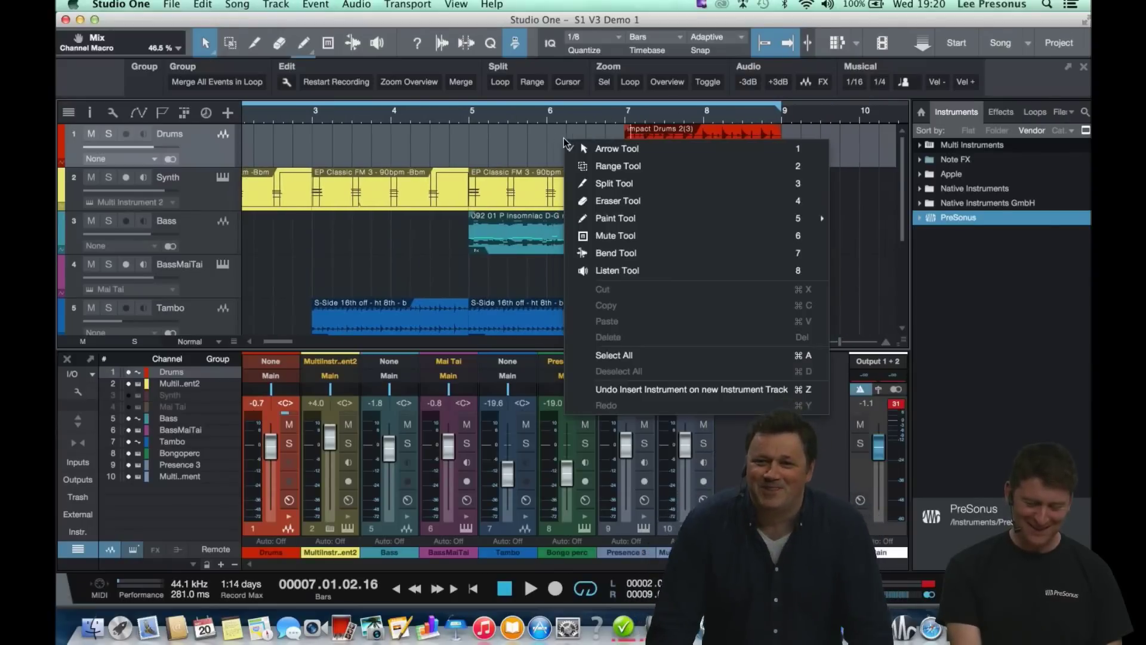
pyautogui.hscroll(-3, 533, 139)
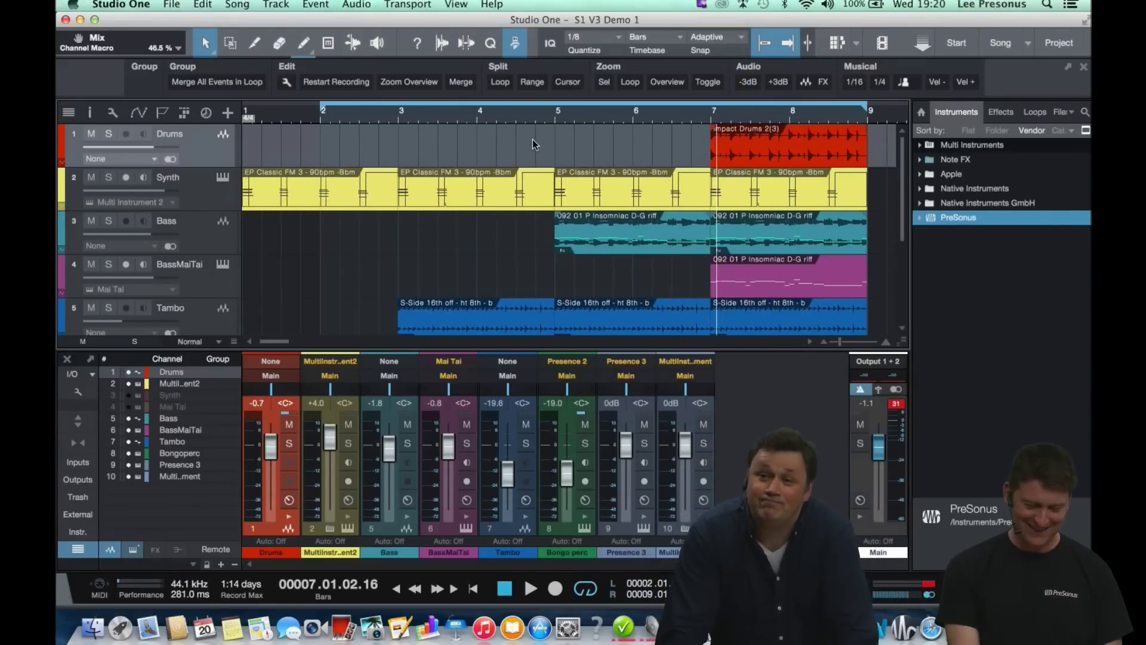
# - Zoom the arrangement timeline in and out and bring the view back to bar 1
pyautogui.press('w')
pyautogui.press('e')
pyautogui.press('e')
pyautogui.press('e')
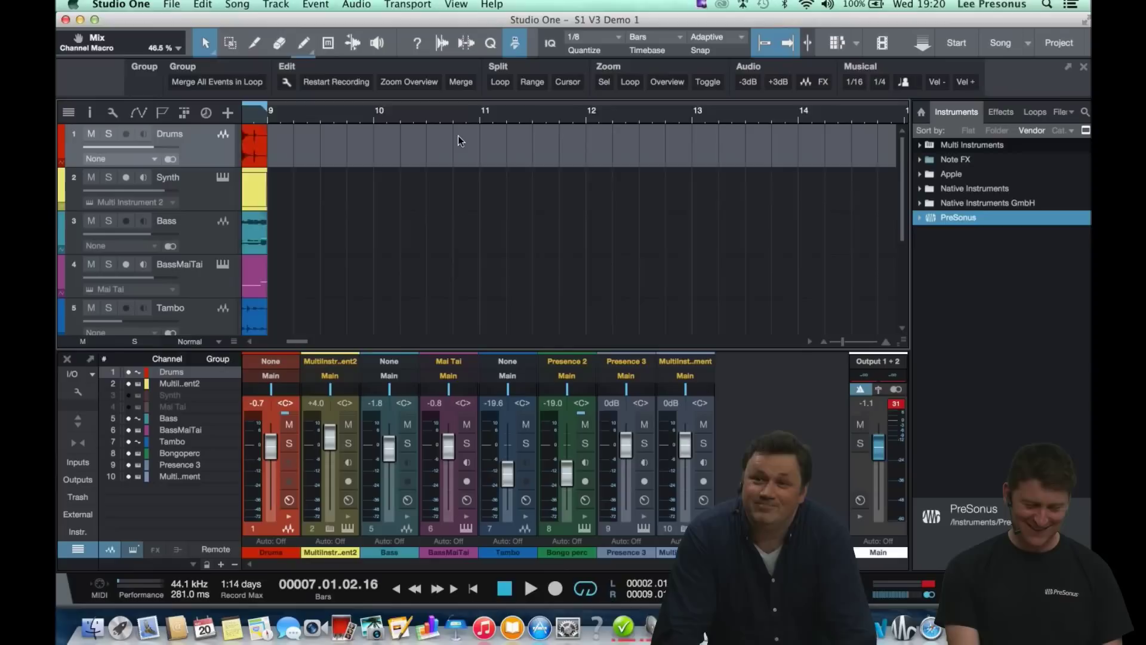
pyautogui.hscroll(-1, 457, 135)
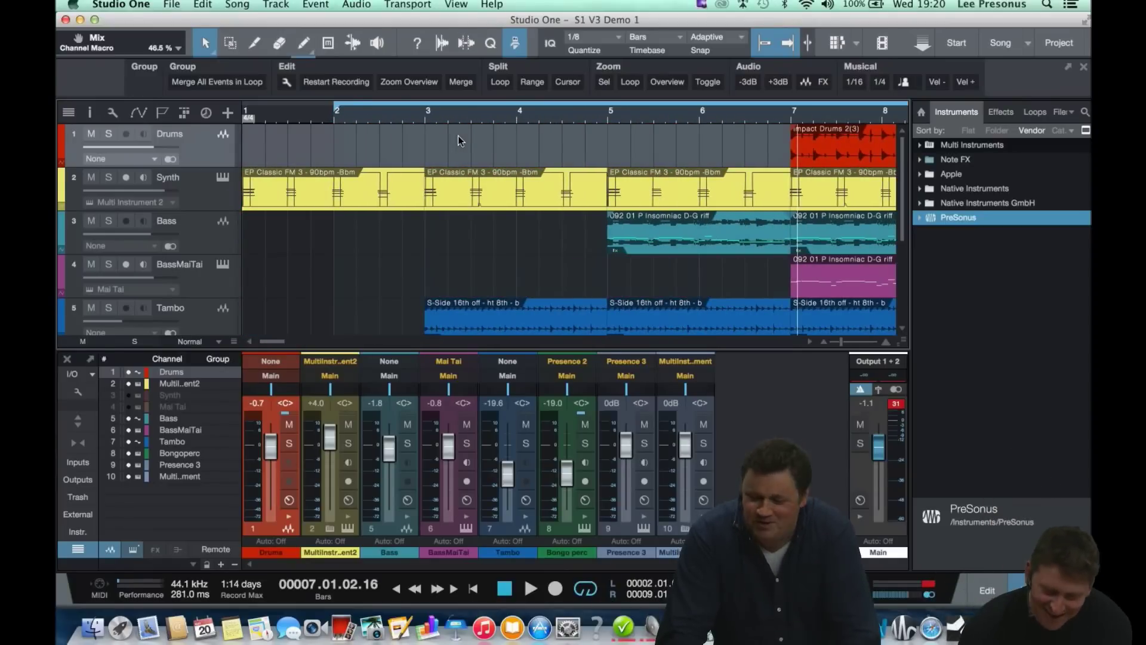
pyautogui.press('w')
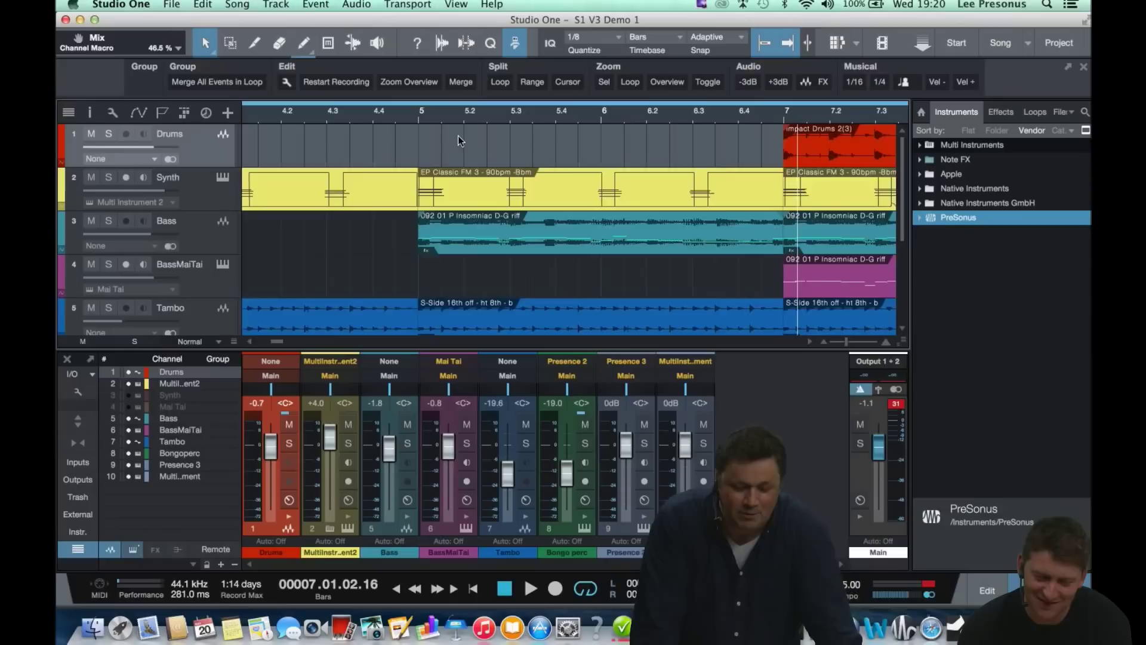
pyautogui.press('w')
pyautogui.press('w')
pyautogui.press('e')
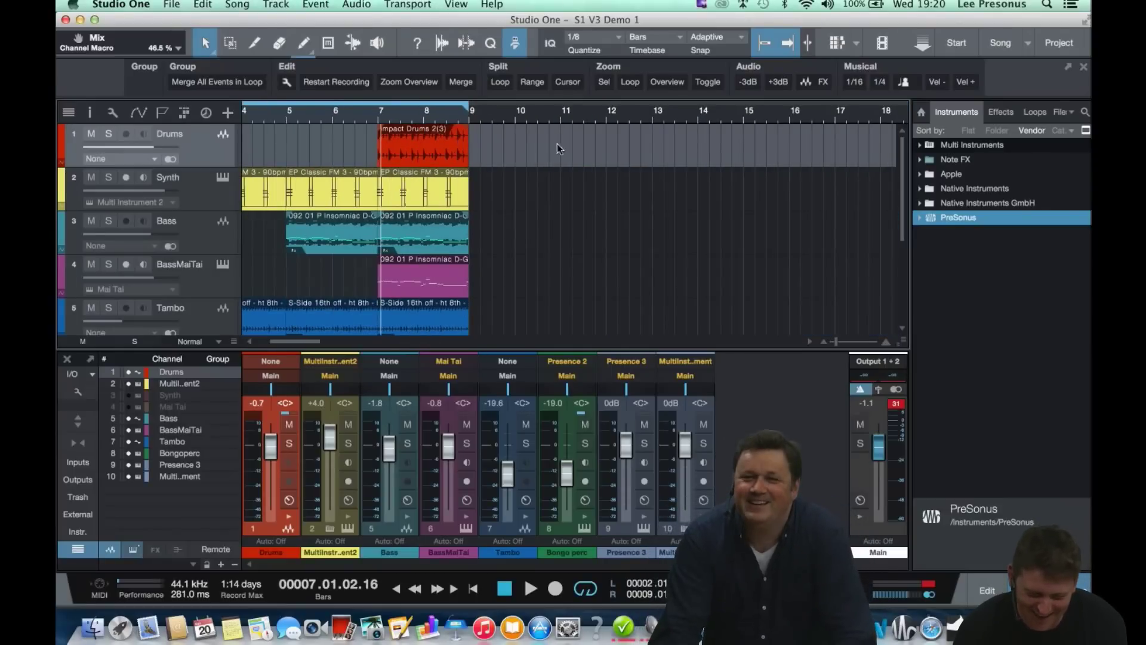
pyautogui.hscroll(-2, 609, 182)
pyautogui.hscroll(-6, 609, 182)
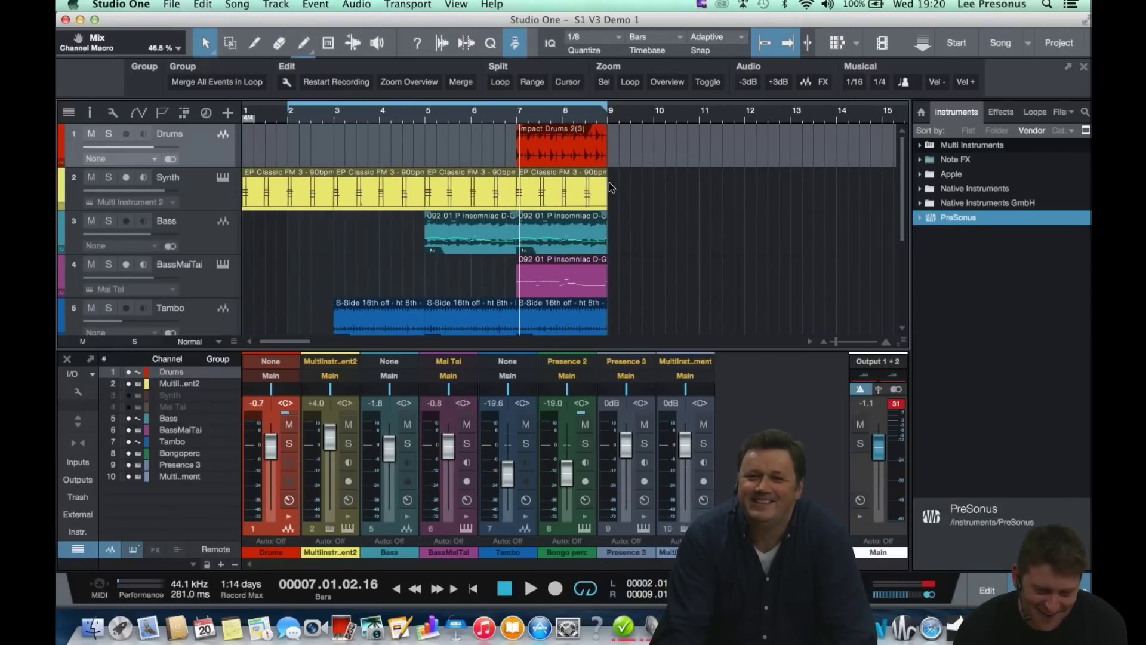
# - Run the Zoom Overview macro and reset the main output's clip indicator
pyautogui.click(428, 86)
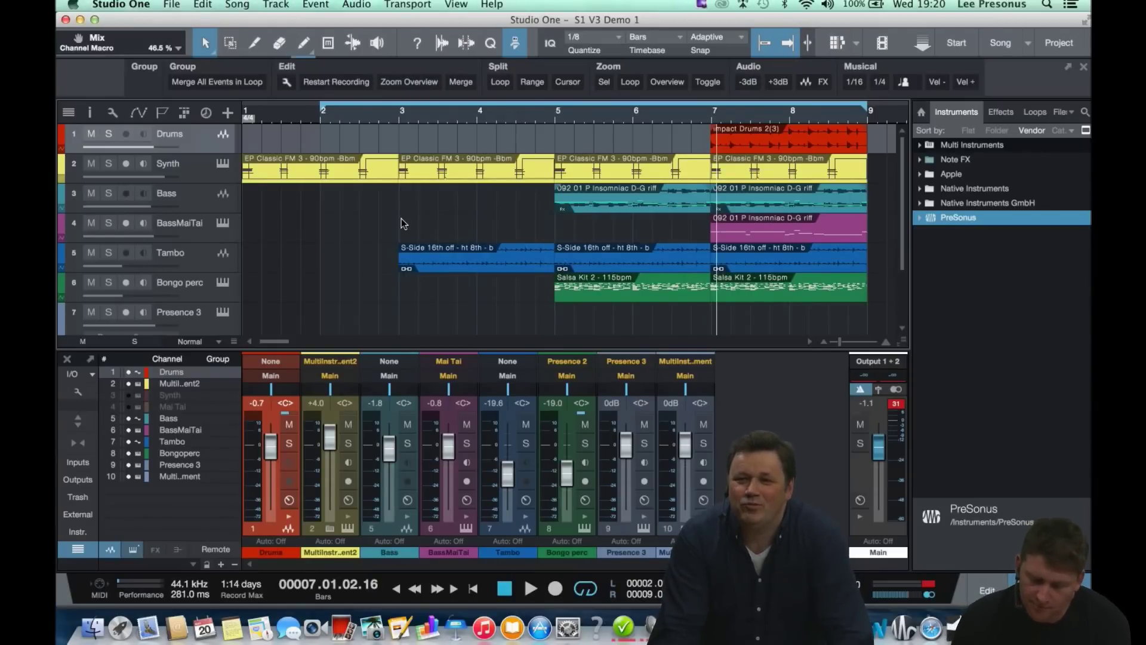
pyautogui.click(897, 405)
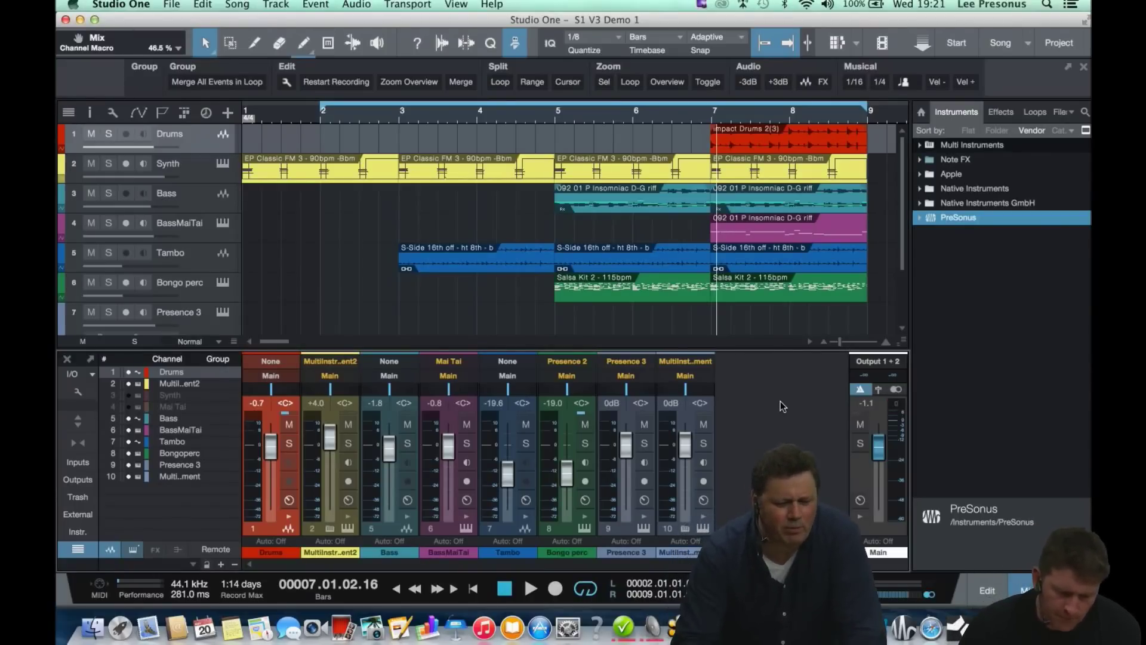
# - Leave the Add Tracks dialog without adding anything and show the tempo track above the Drums track
pyautogui.click(231, 117)
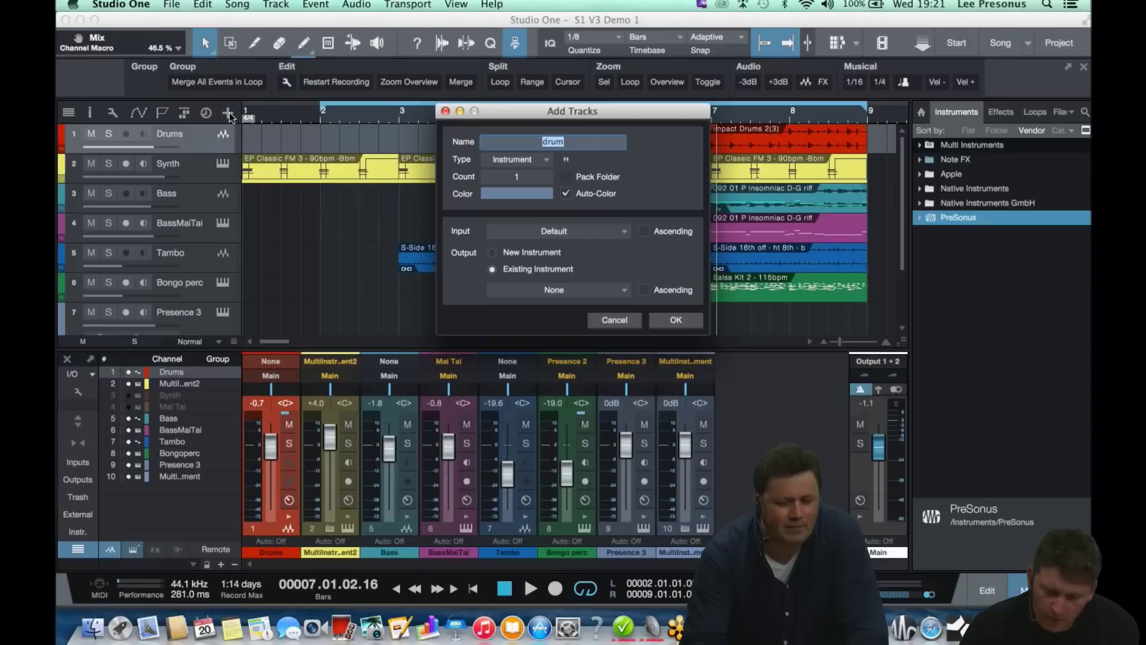
pyautogui.click(639, 321)
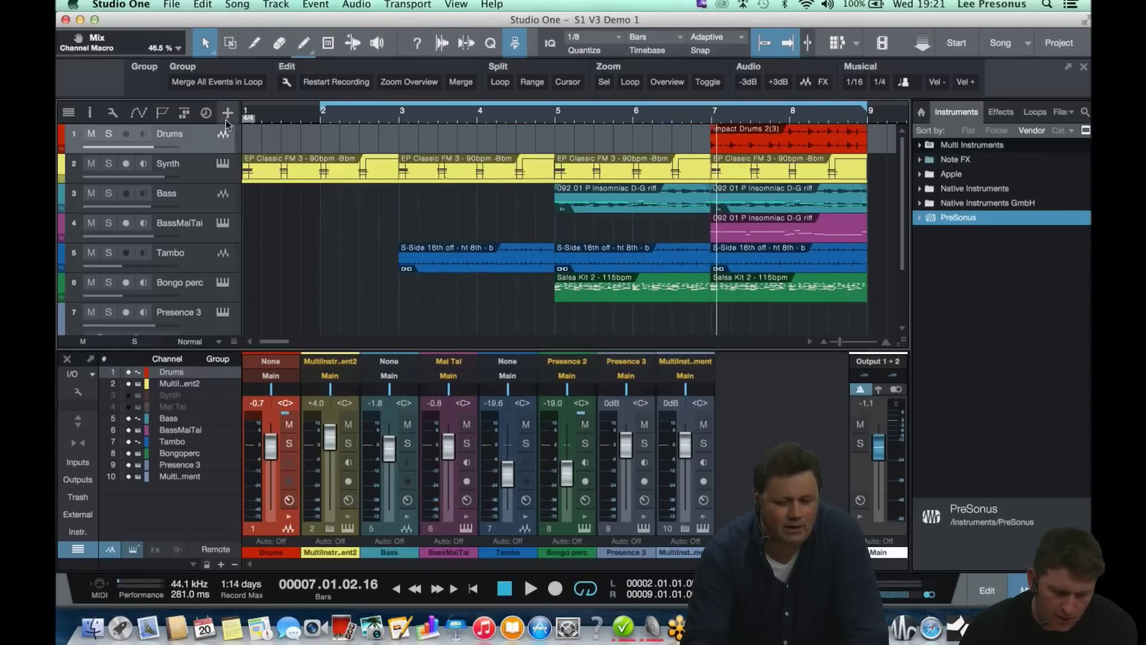
pyautogui.click(206, 113)
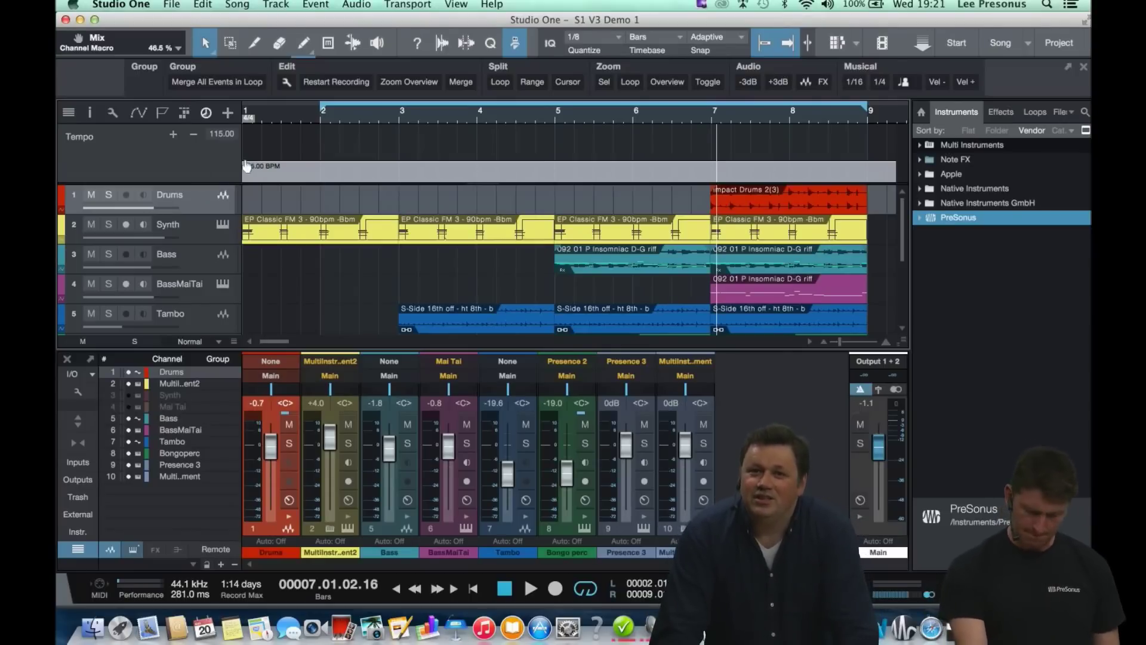
pyautogui.press('w')
pyautogui.press('w')
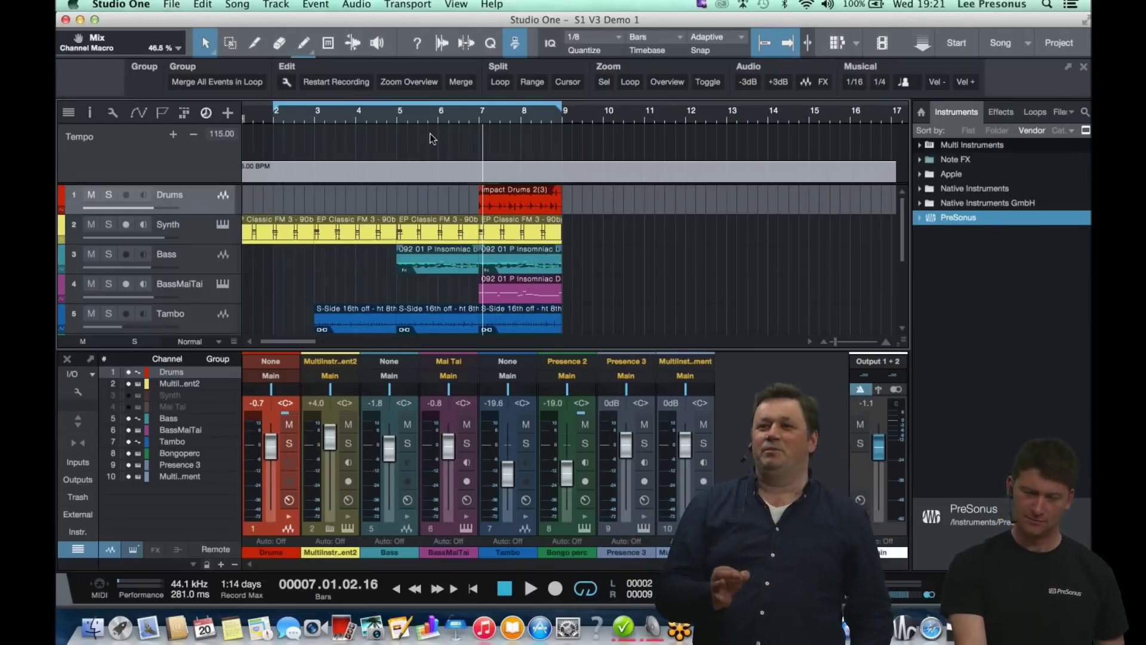
pyautogui.press('e')
pyautogui.press('w')
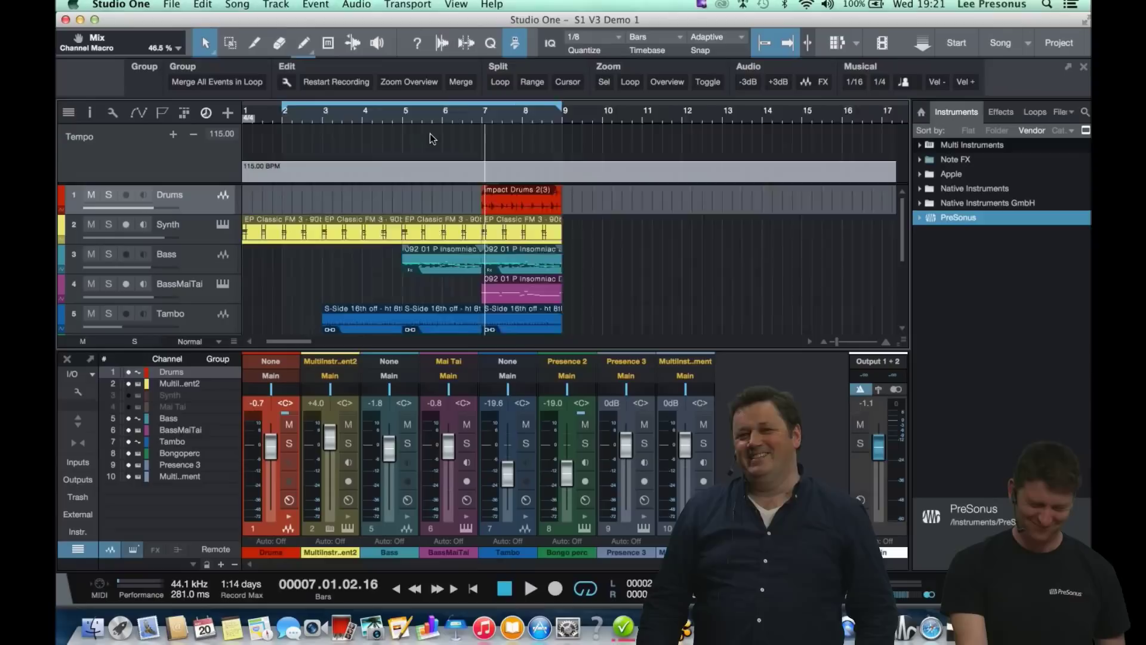
pyautogui.hscroll(-2, 433, 139)
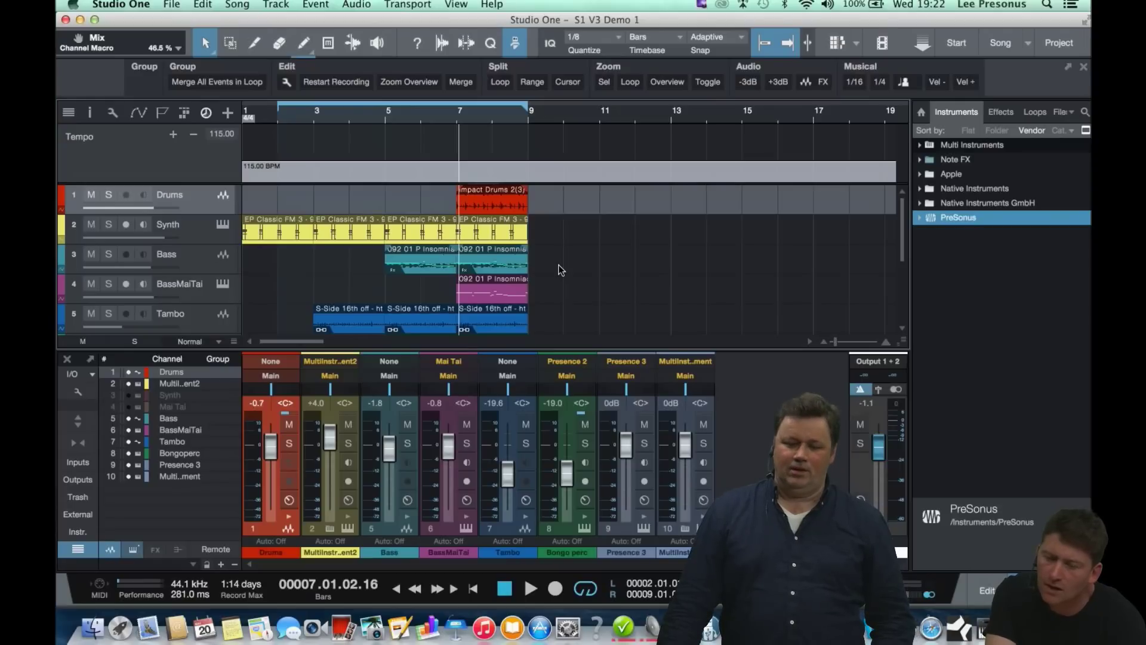
# - Create a new project titled Demo and return to the S1 V3 Demo 1 song
pyautogui.click(1050, 47)
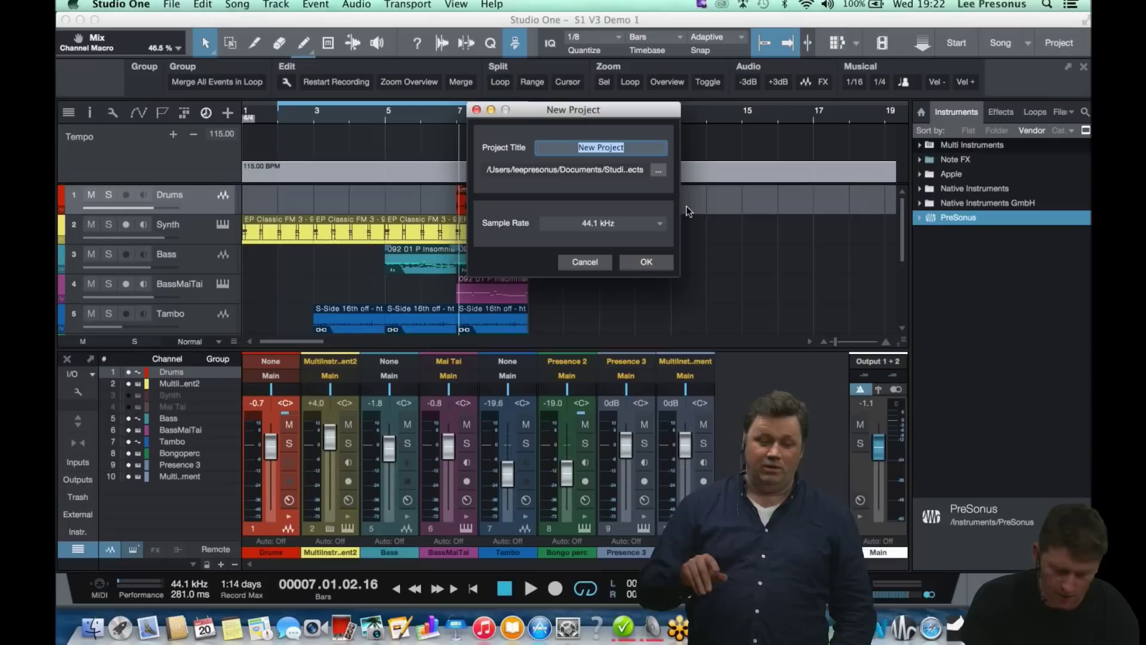
pyautogui.press('BackSpace')
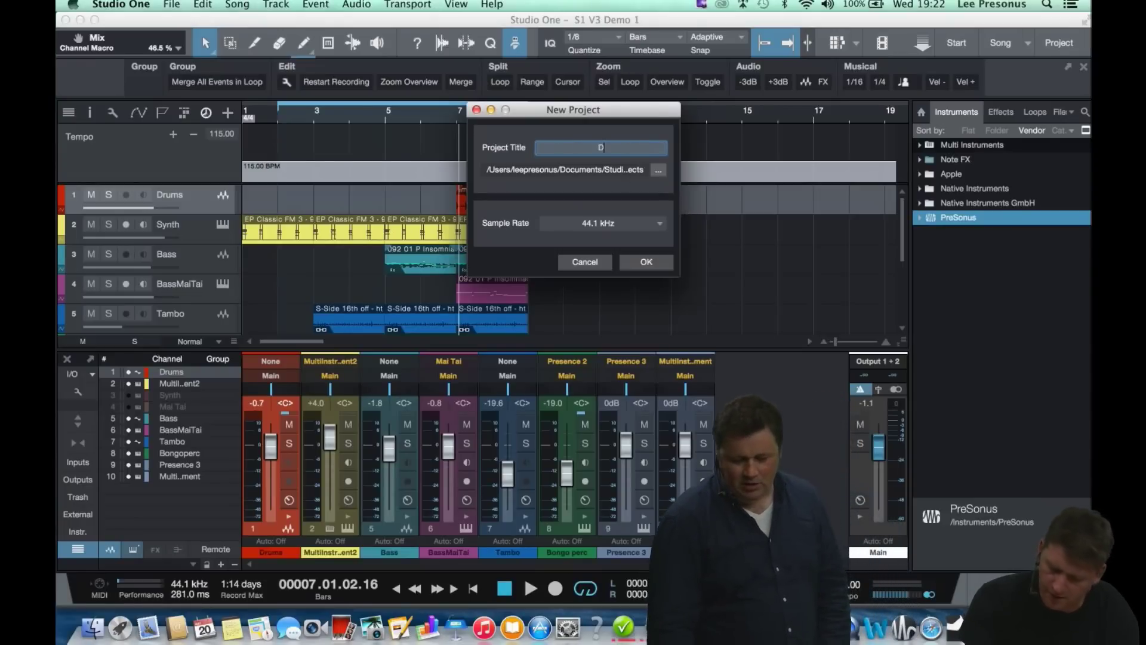
pyautogui.press('Return')
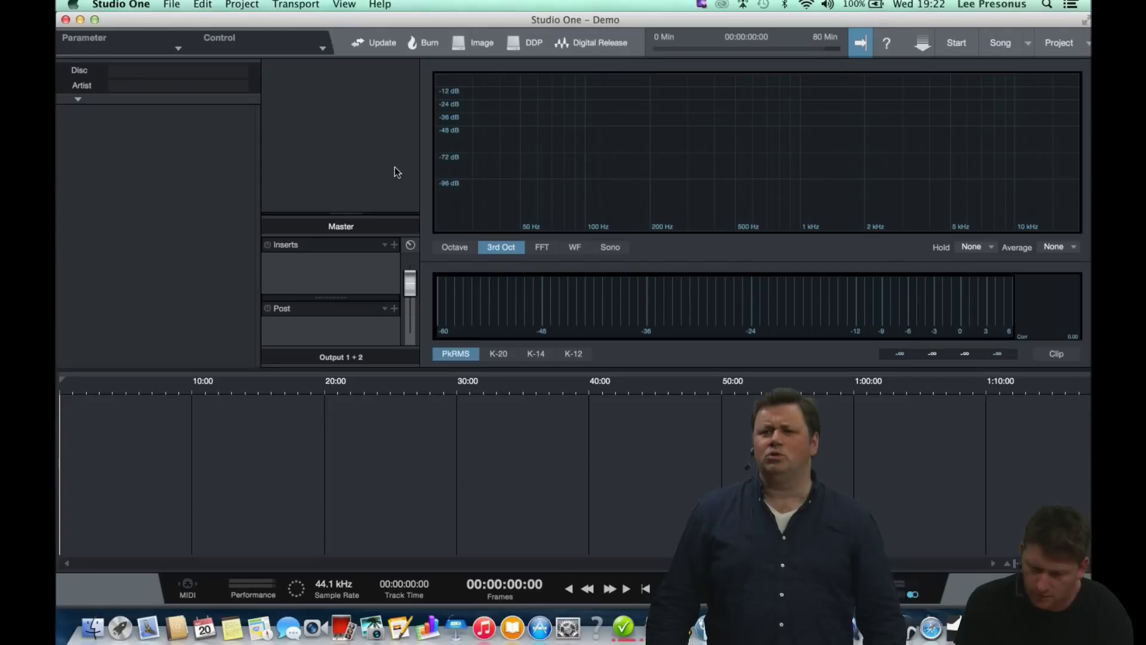
pyautogui.click(993, 42)
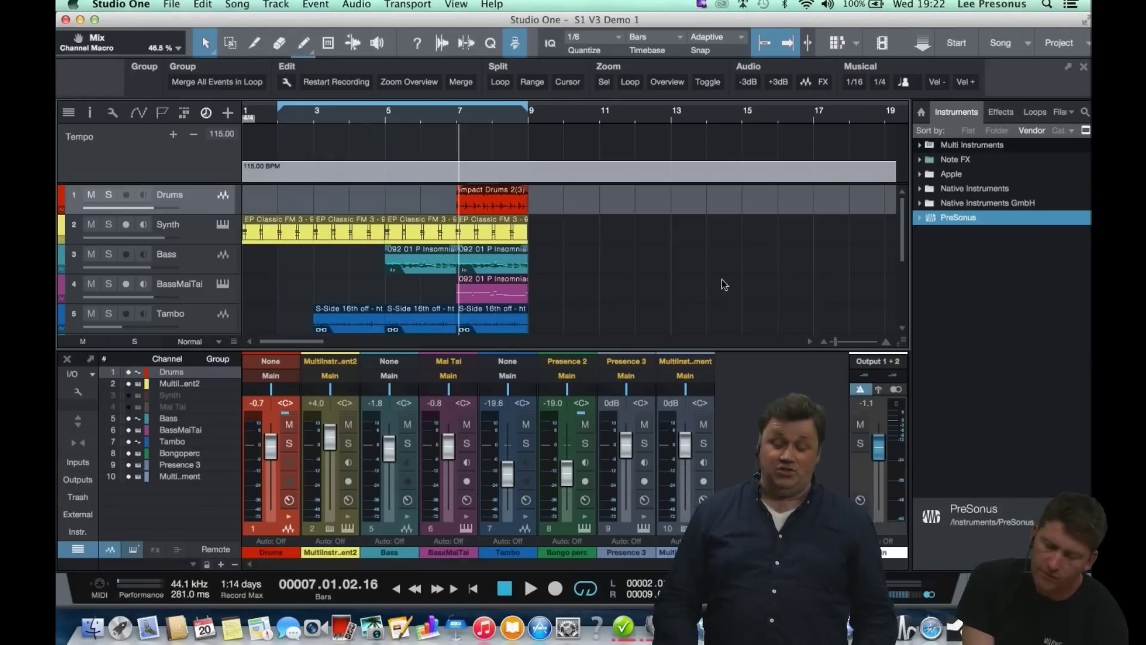
# - Show the effects in the browser and collapse the PreSonus Dynamics and Reverb folders
pyautogui.click(999, 113)
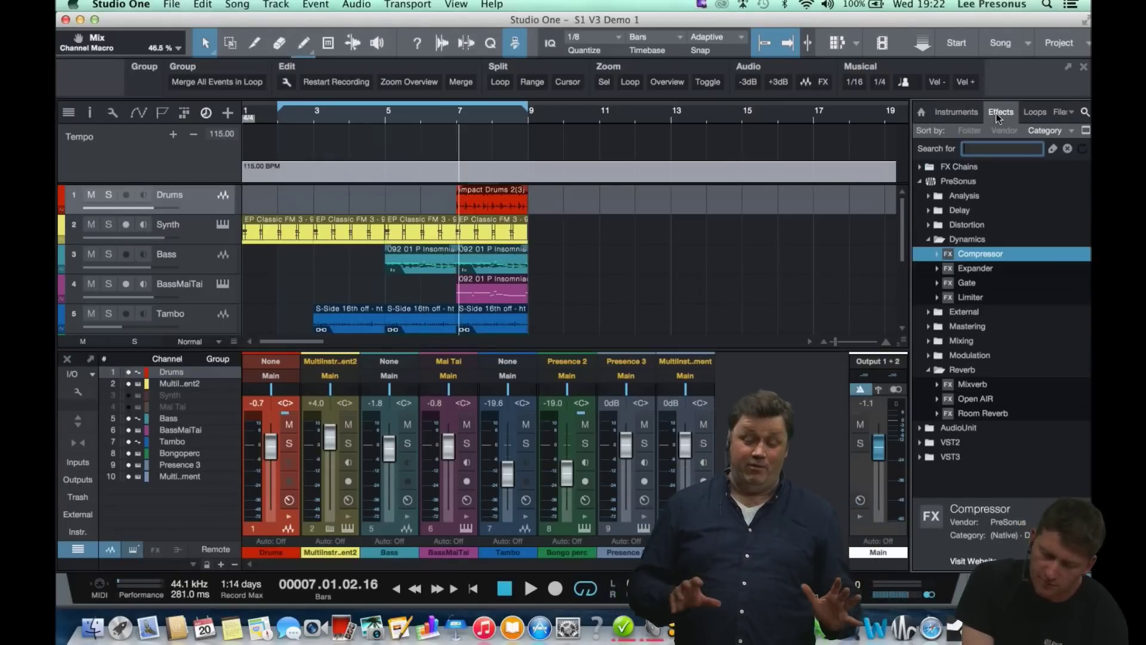
pyautogui.click(929, 242)
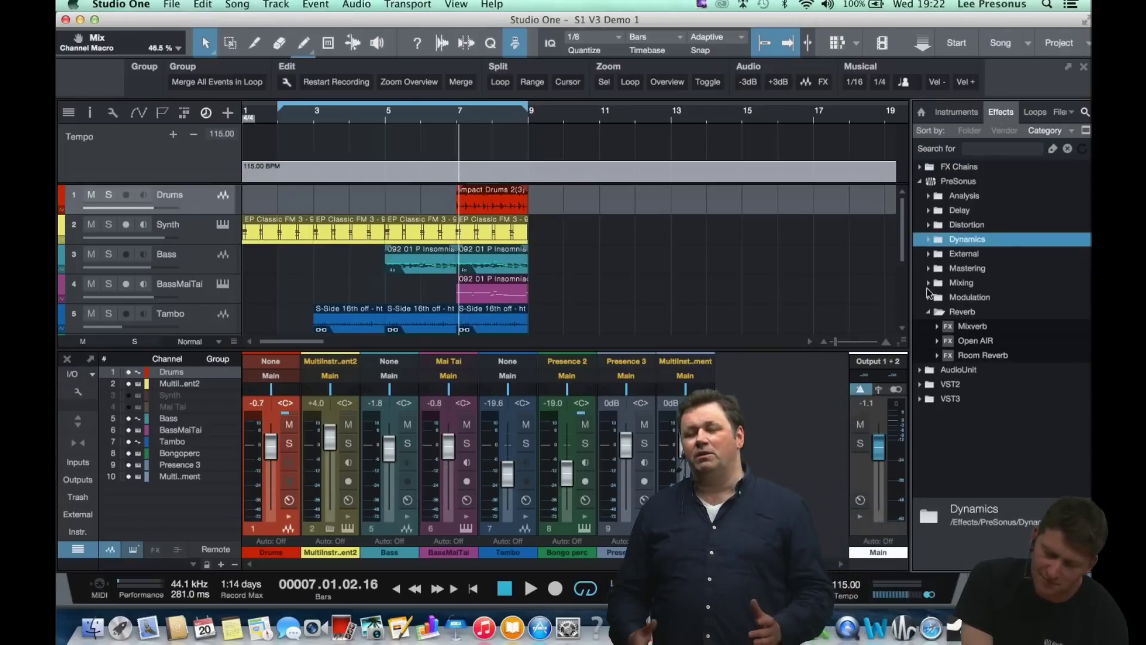
pyautogui.click(929, 311)
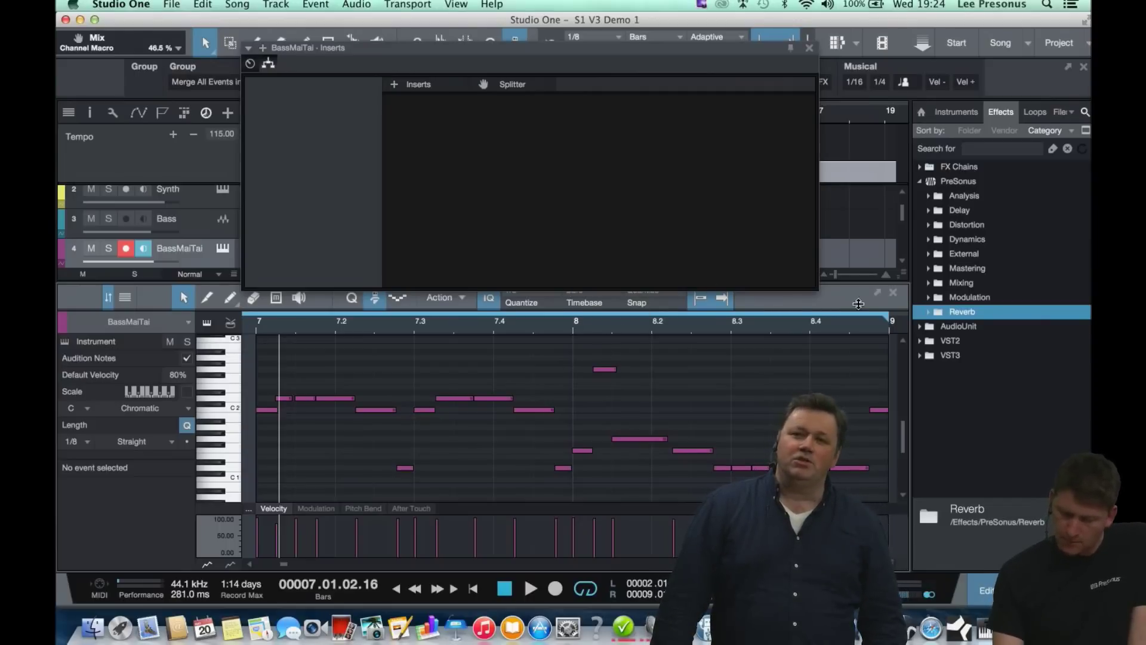
# - Close the BassMaiTai inserts window and the note editor, and shift the main window slightly sideways on the desktop
pyautogui.click(810, 48)
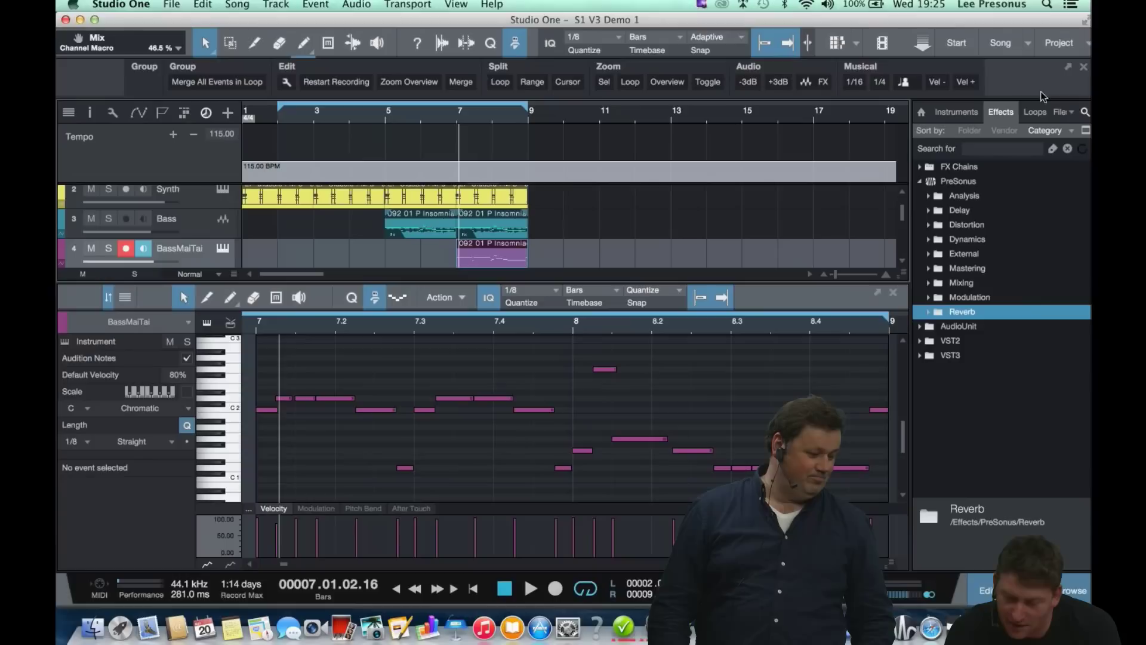
pyautogui.click(988, 592)
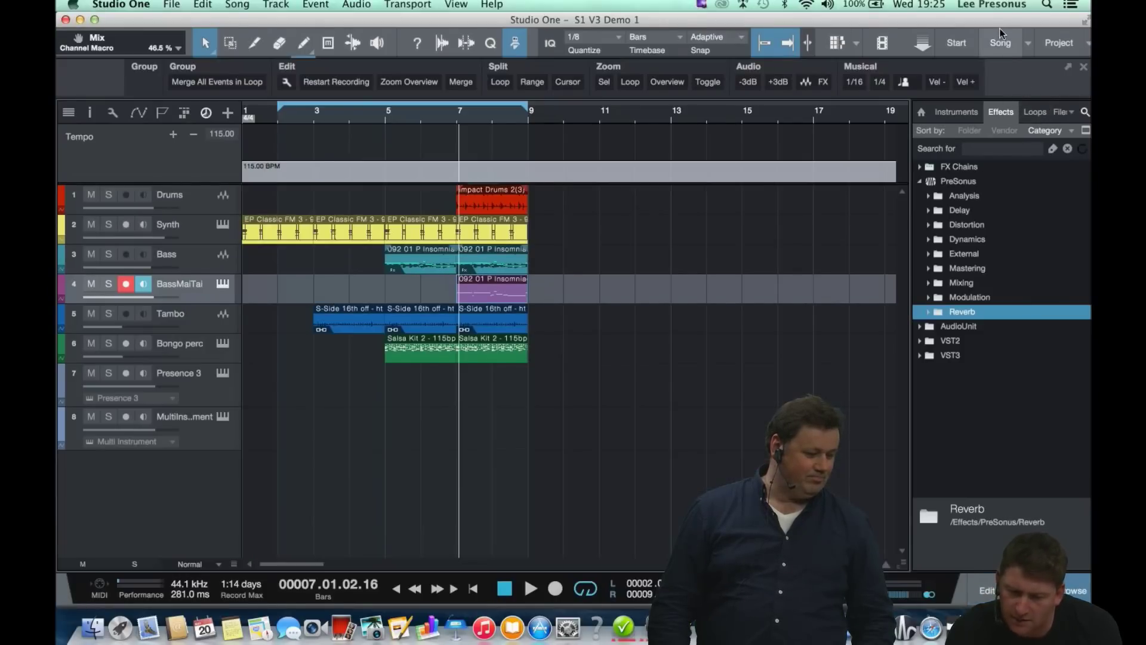
pyautogui.moveTo(997, 23); pyautogui.dragTo(961, 24)
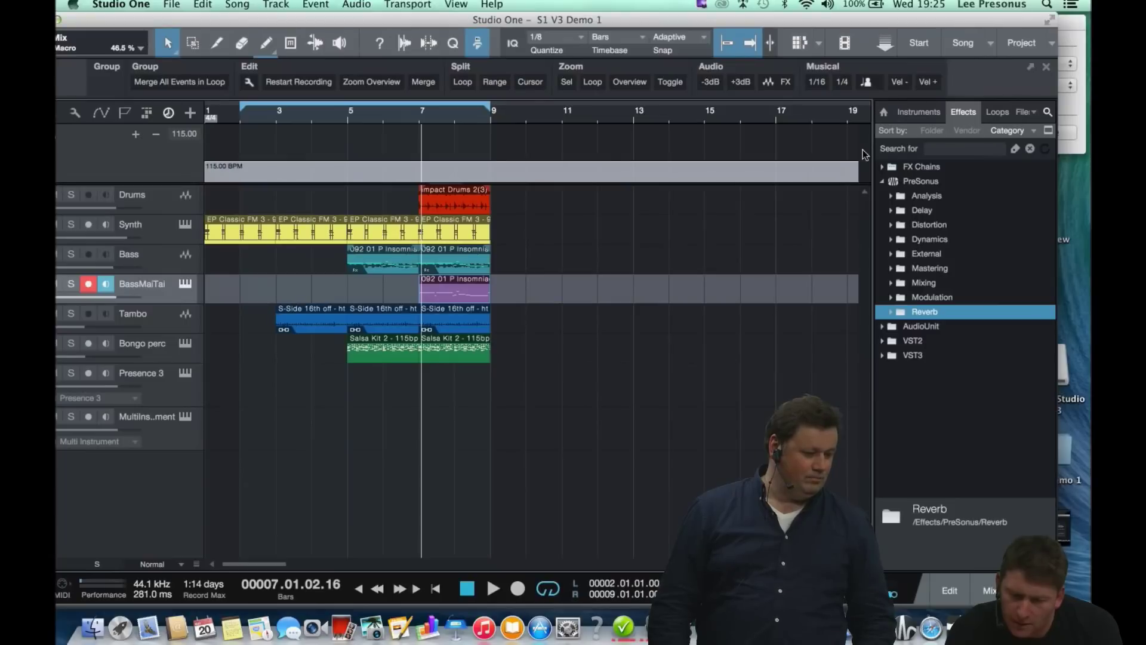
# - View the SoundCloud connection in the browser's Cloud section and on the start page, and return to the song
pyautogui.click(885, 113)
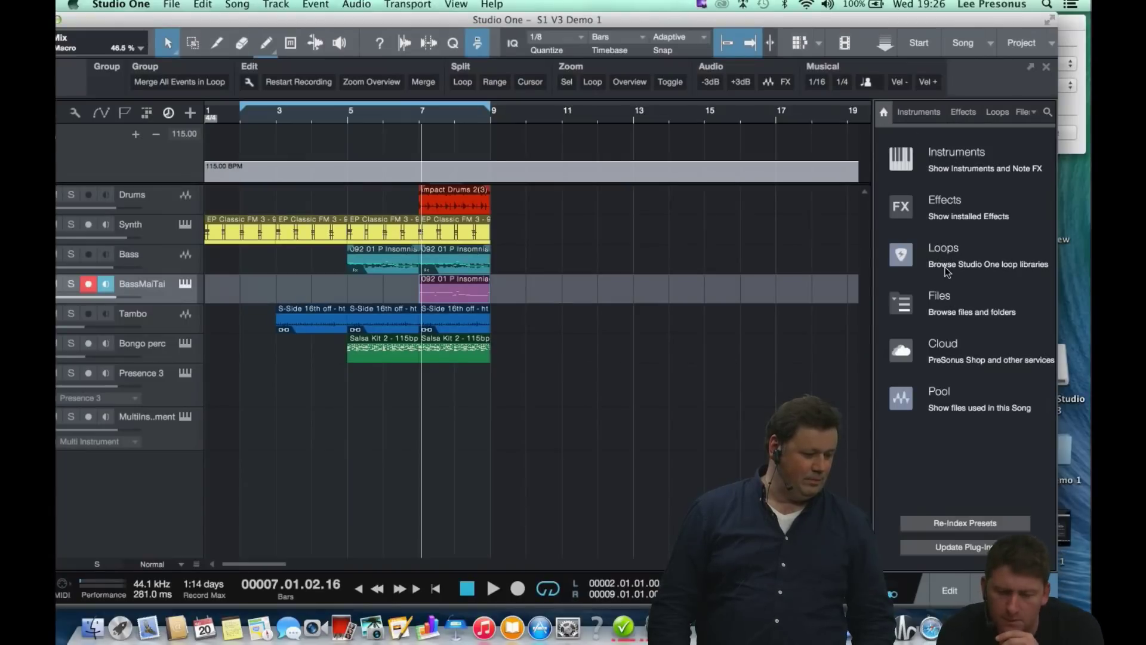
pyautogui.click(903, 352)
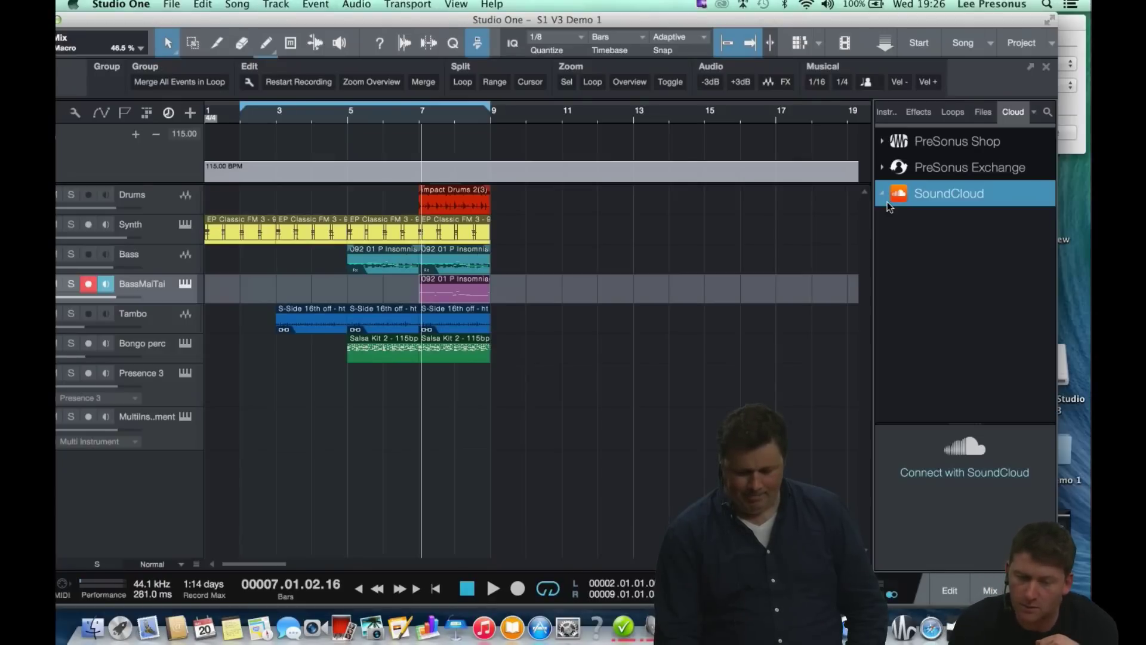
pyautogui.click(918, 44)
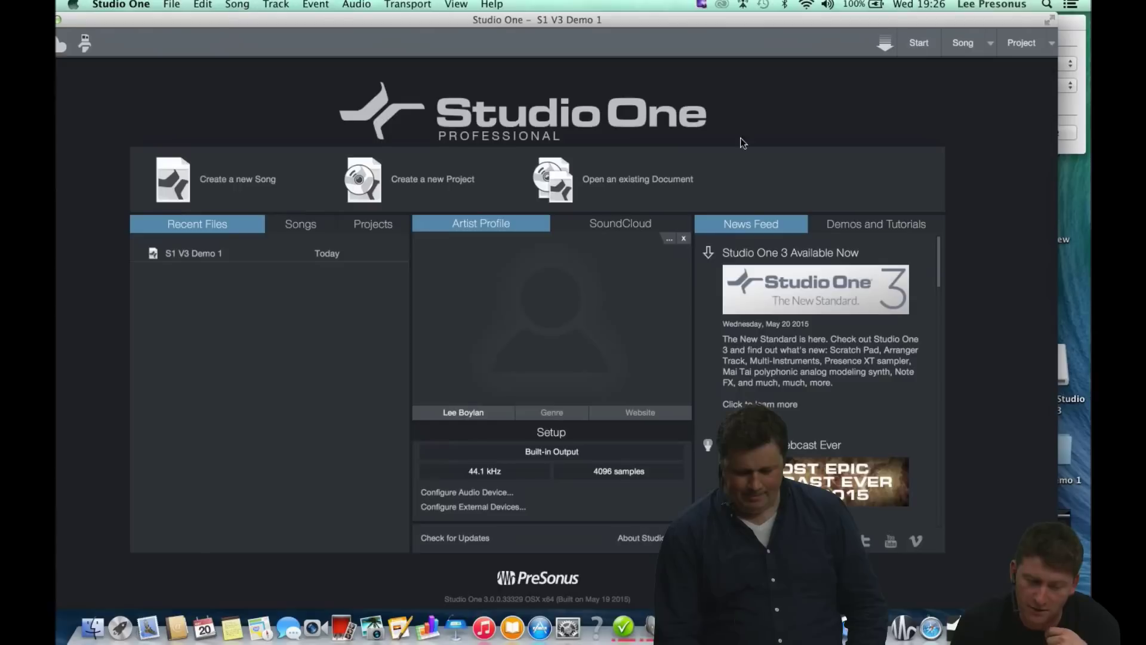
pyautogui.click(619, 232)
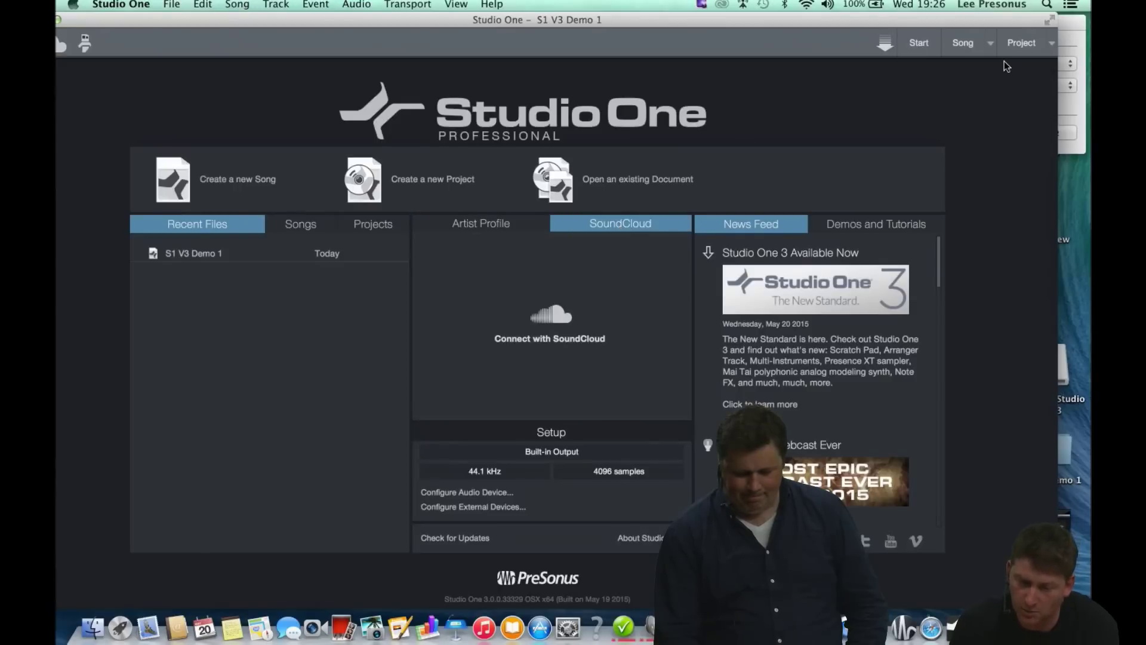
pyautogui.click(967, 44)
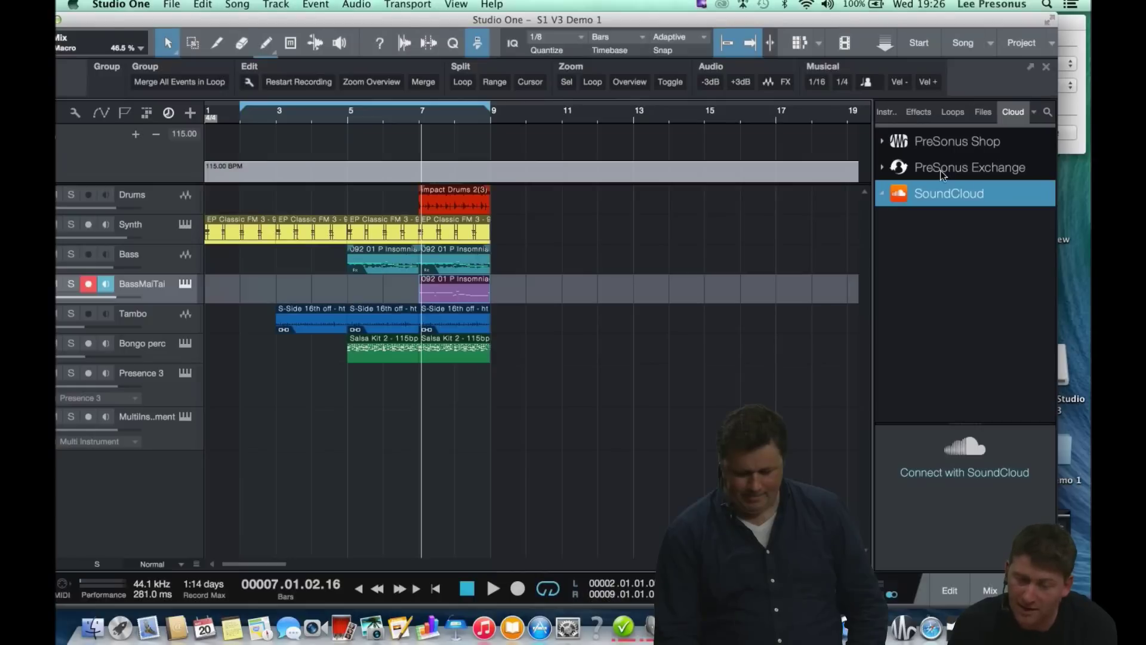
# - View the PreSonus Exchange and PreSonus Shop entries in the browser's Cloud section
pyautogui.click(882, 172)
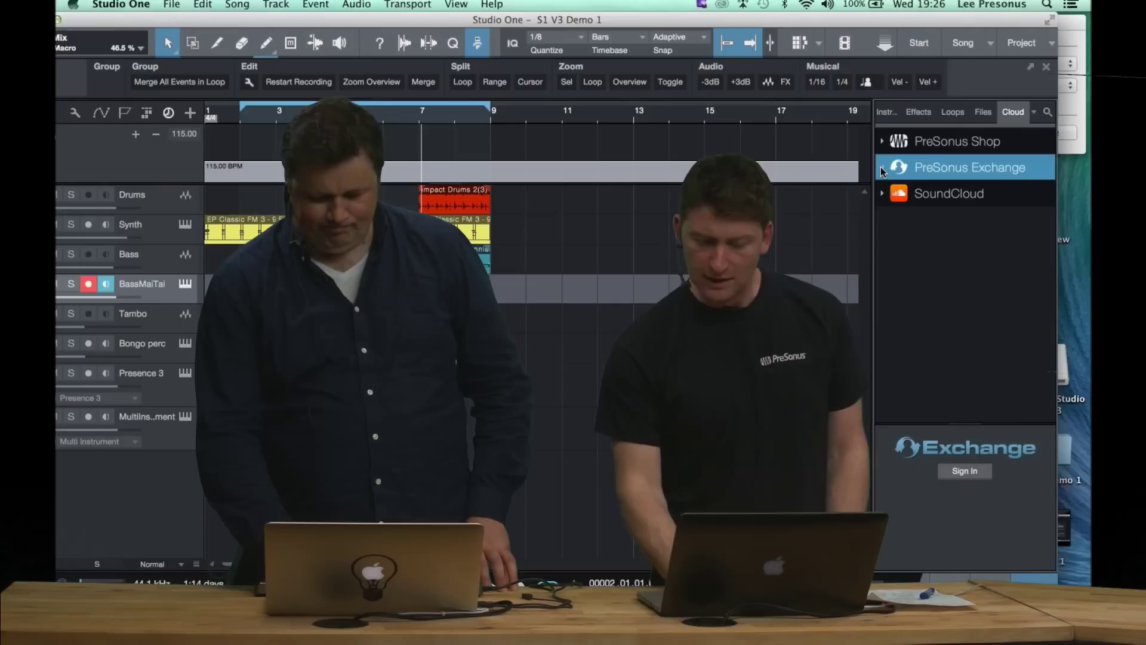
pyautogui.click(882, 168)
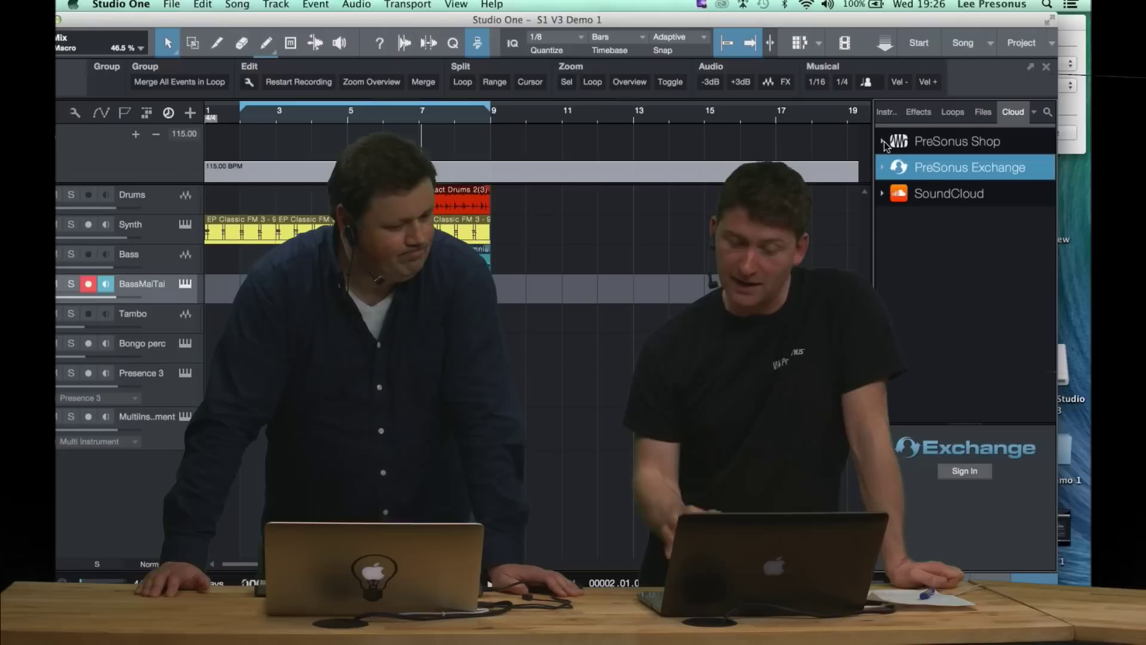
pyautogui.click(886, 146)
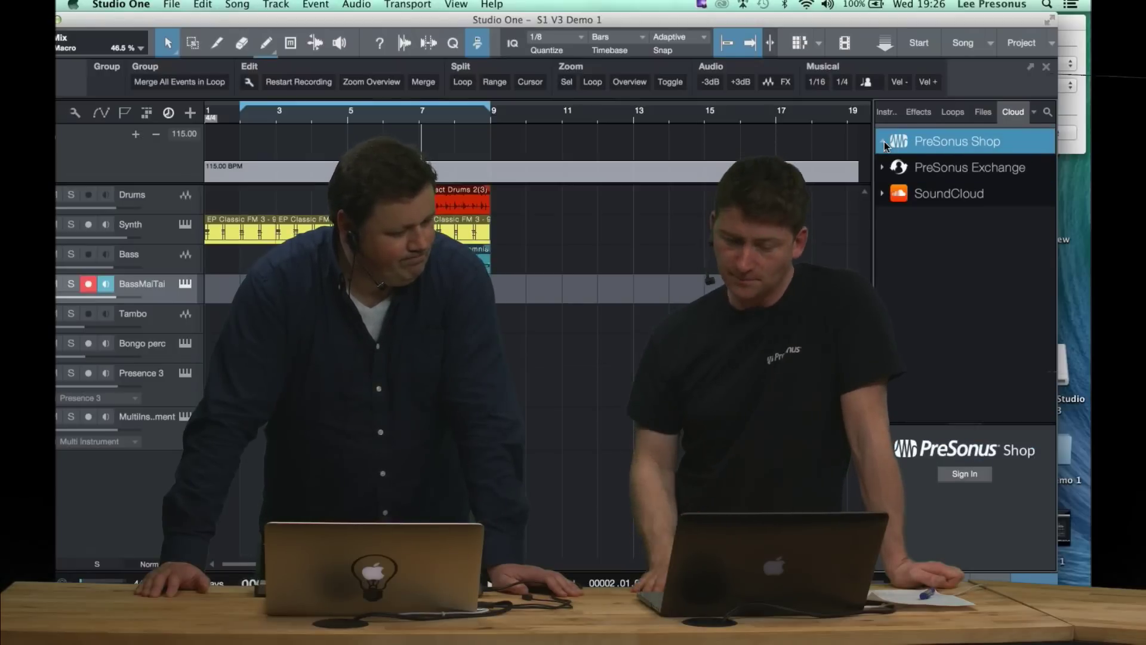